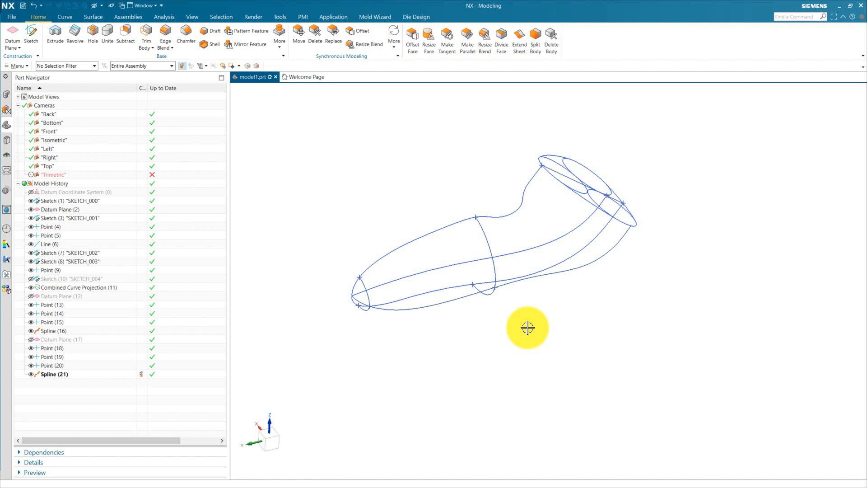
Start an Extrude of the body's upper profile spline using the Single Curve rule, with an end distance of 2 mm.
middle_click_drag(436, 173, 445, 194)
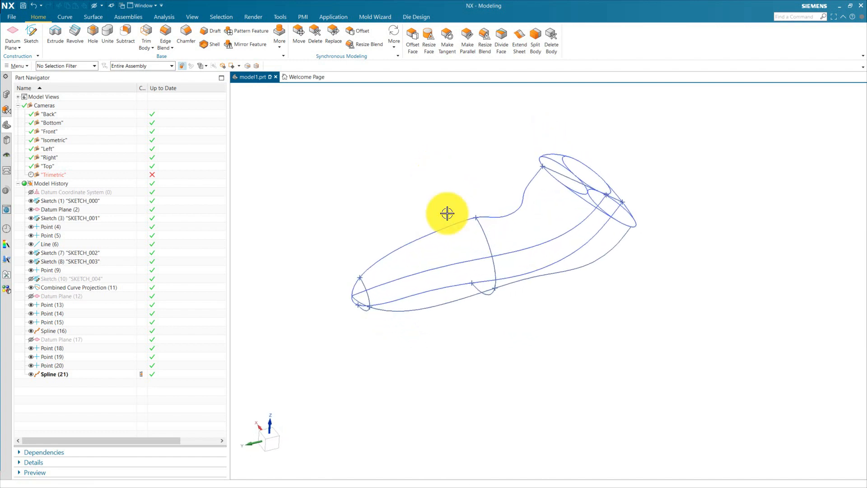
scroll(477, 327, "down", 3)
middle_click_drag(463, 273, 400, 217)
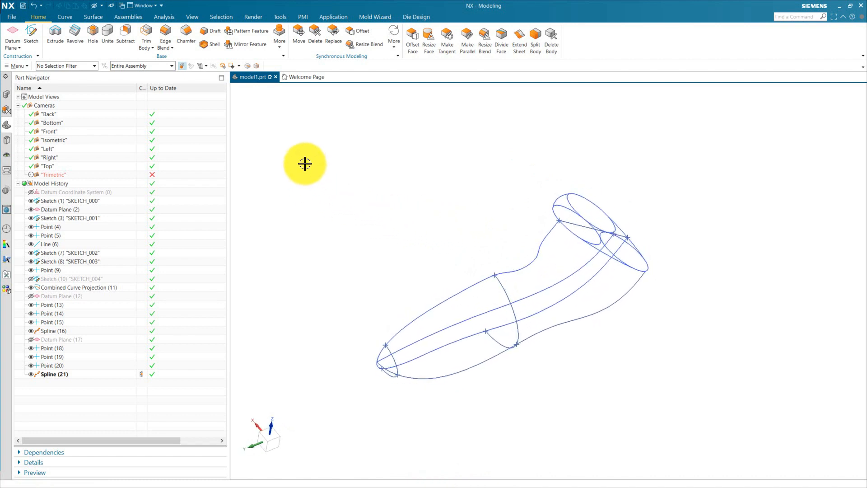
left_click(54, 32)
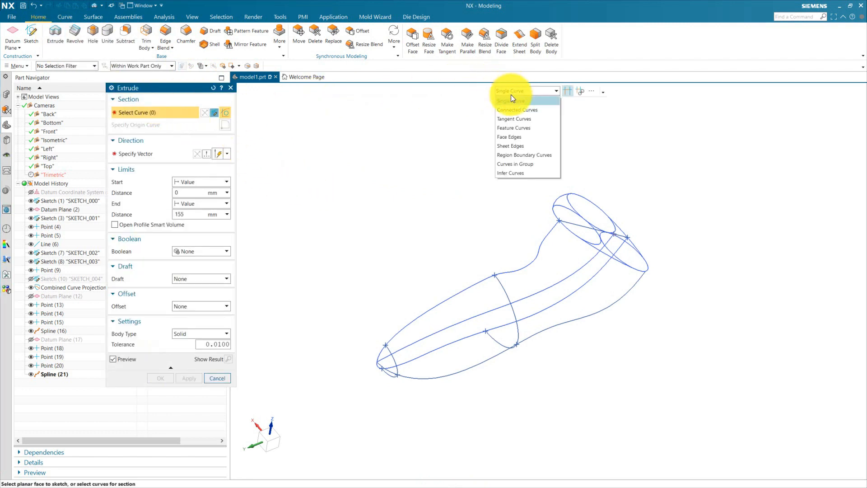
left_click(511, 100)
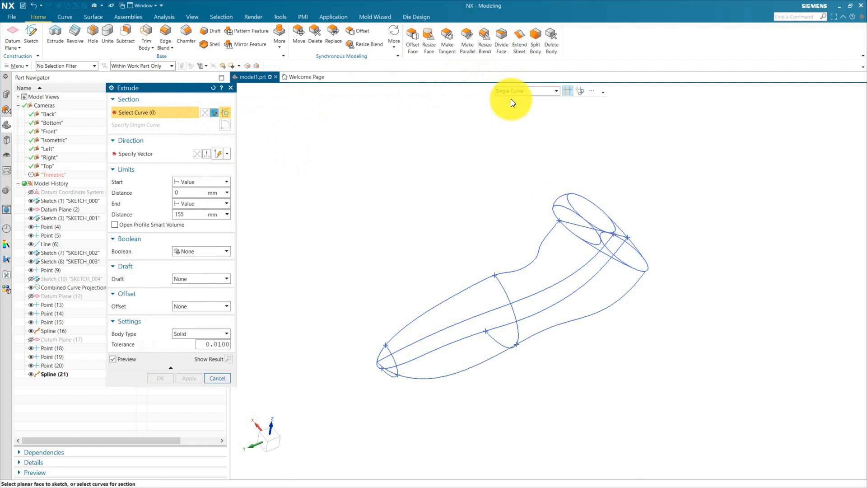
left_click(541, 244)
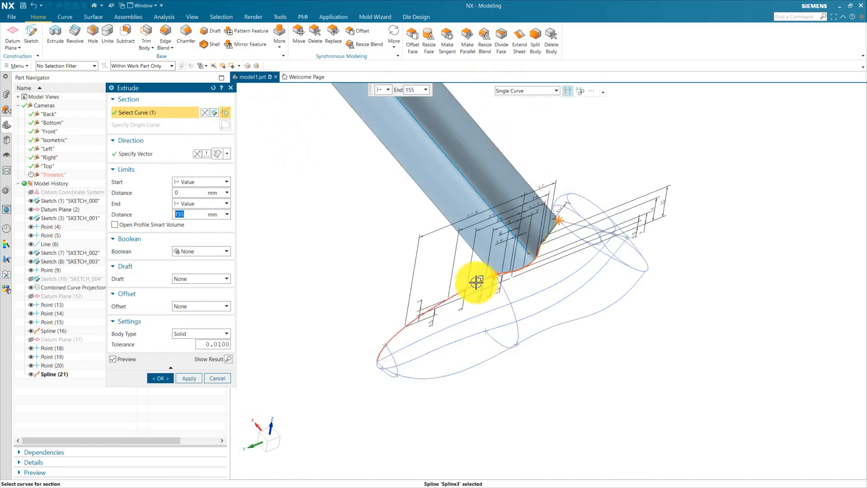
left_click(468, 289)
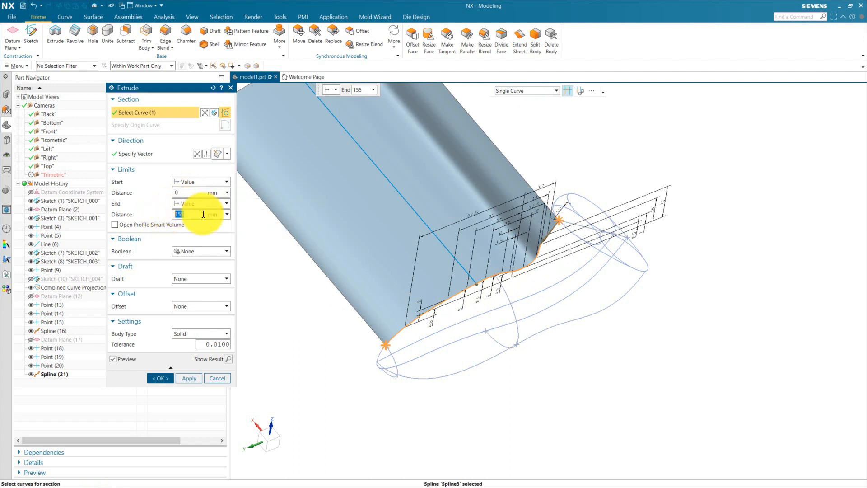
key("Return")
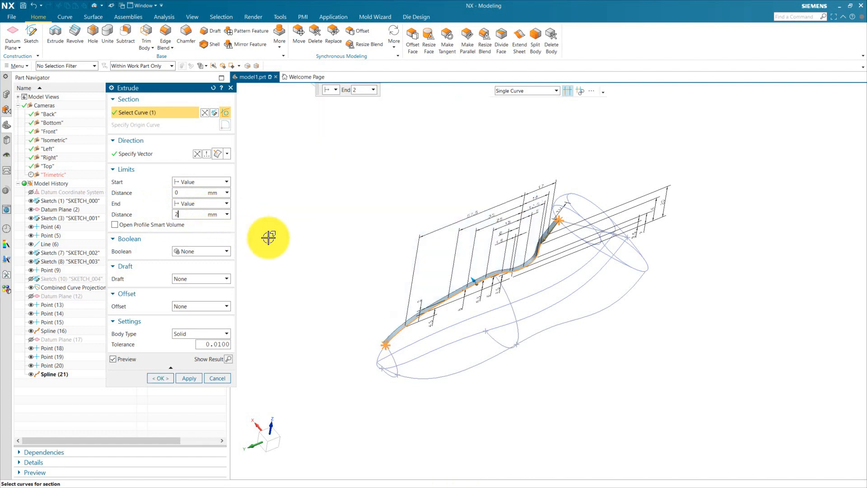
Add the lower profile spline to the section and create the 2 mm extrusion of both splines.
scroll(488, 372, "up", 2)
mouse_move(501, 417)
middle_mouse_down()
mouse_move(466, 482)
mouse_move(461, 470)
mouse_move(497, 445)
mouse_move(471, 346)
middle_mouse_up()
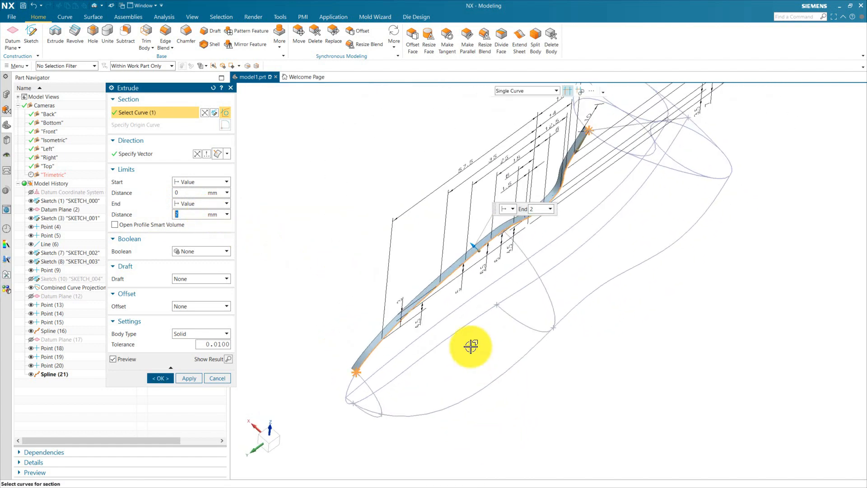
left_click(461, 327)
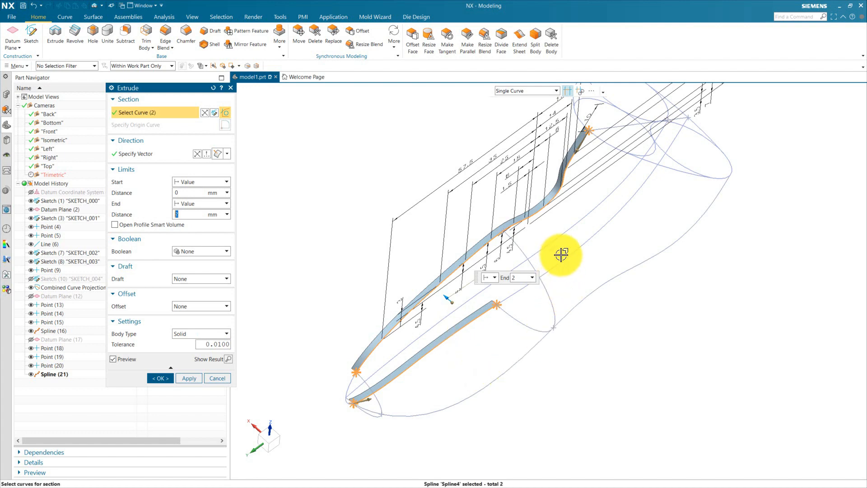
mouse_move(611, 381)
middle_mouse_down()
mouse_move(599, 348)
mouse_move(573, 335)
mouse_move(552, 344)
mouse_move(600, 368)
mouse_move(612, 420)
mouse_move(594, 397)
mouse_move(551, 422)
mouse_move(585, 362)
mouse_move(608, 368)
mouse_move(240, 401)
middle_mouse_up()
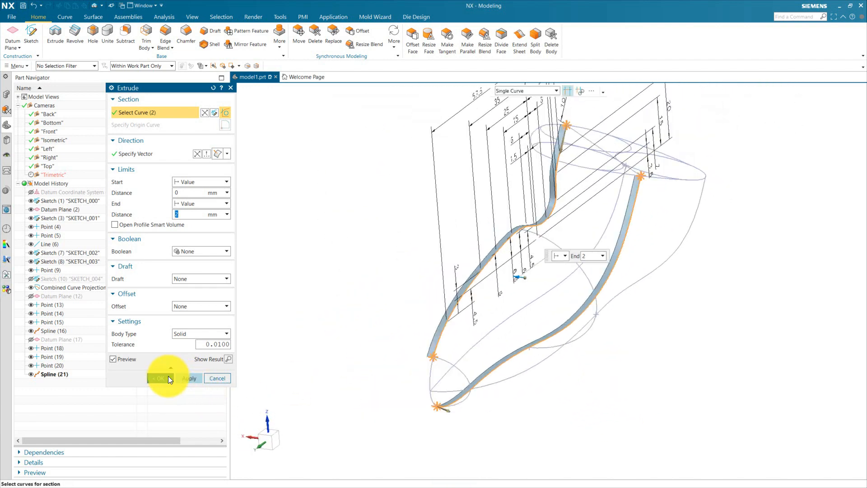
left_click(160, 378)
Start another 2 mm Extrude and select the first three connected arcs along the outer edge of the head outline.
mouse_move(673, 313)
middle_mouse_down()
mouse_move(677, 344)
mouse_move(691, 339)
mouse_move(684, 342)
mouse_move(685, 325)
mouse_move(668, 307)
middle_mouse_up()
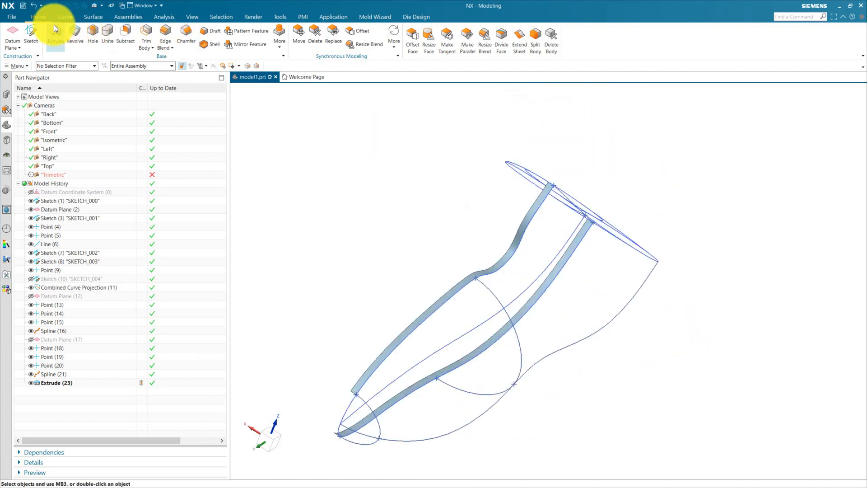
left_click(54, 27)
middle_click_drag(605, 200, 641, 222)
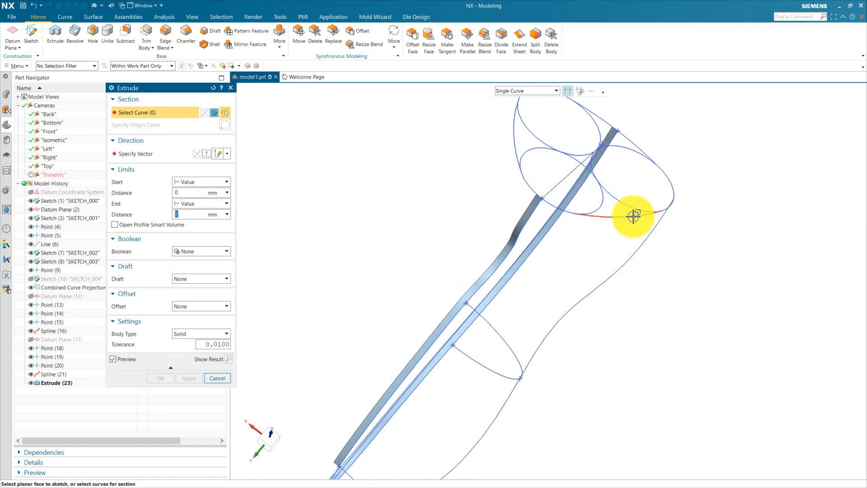
left_click(630, 219)
scroll(561, 201, "up", 5)
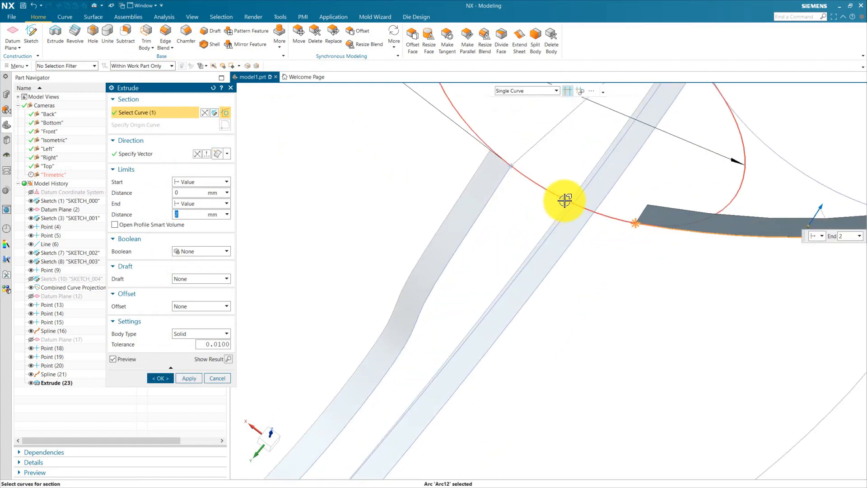
left_click(564, 200)
scroll(593, 287, "down", 3)
scroll(520, 200, "up", 3)
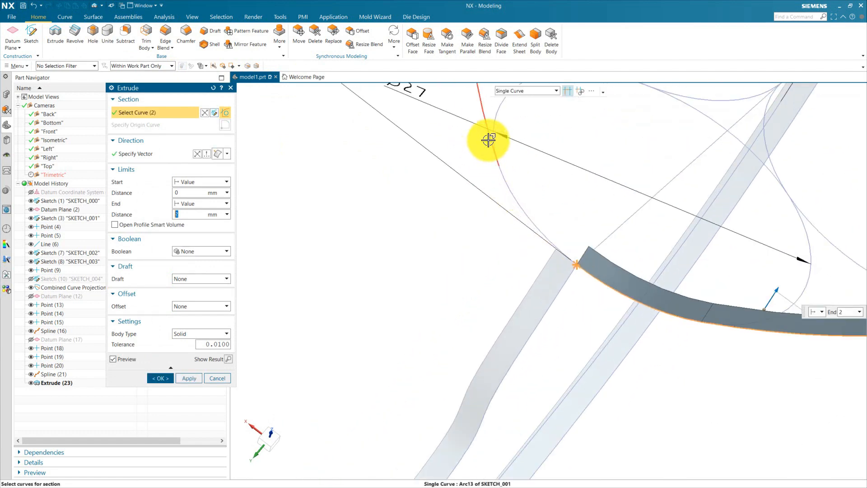
left_click(488, 140)
scroll(474, 311, "down", 4)
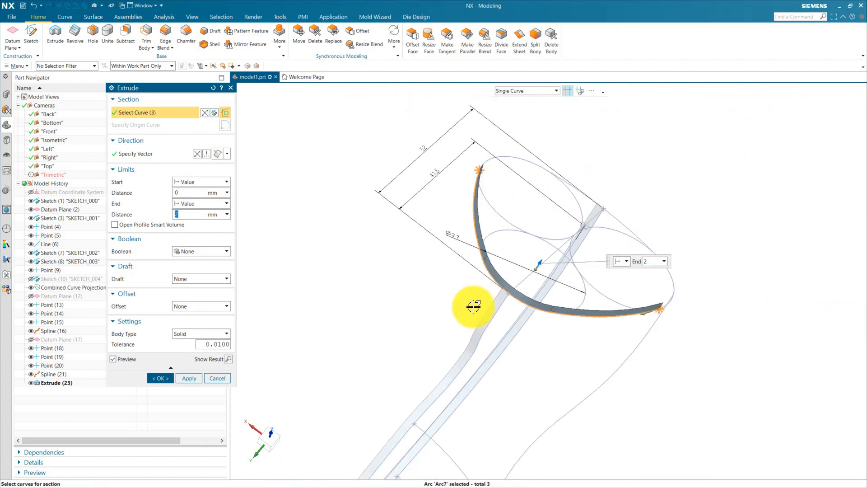
Add the remaining outer arcs of the head outline to the extrude section so that it forms a closed loop.
middle_click_drag(658, 155, 659, 174)
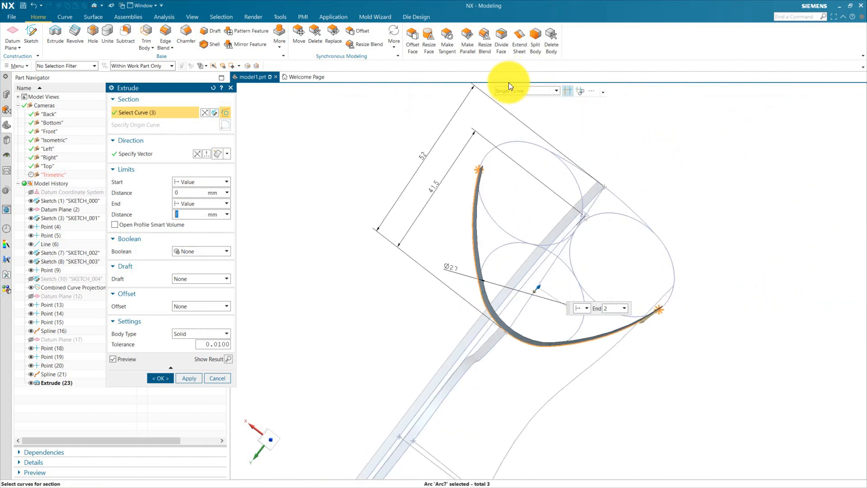
left_click(567, 92)
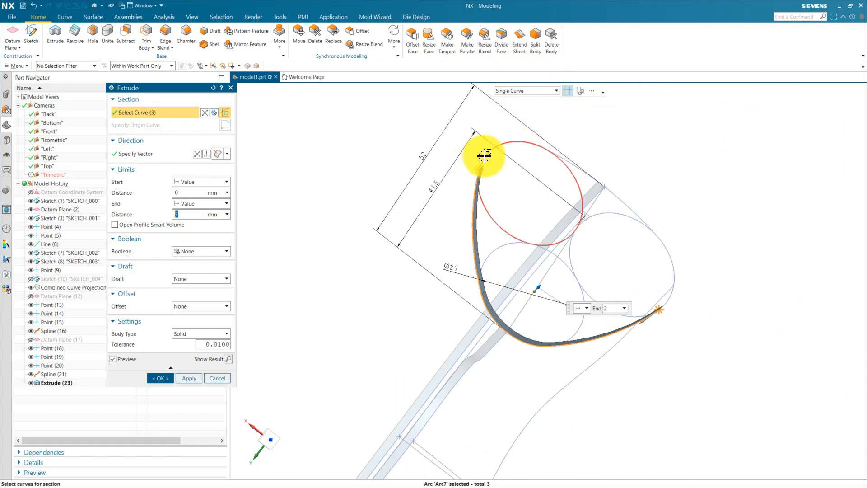
left_click(545, 160)
left_click(557, 158)
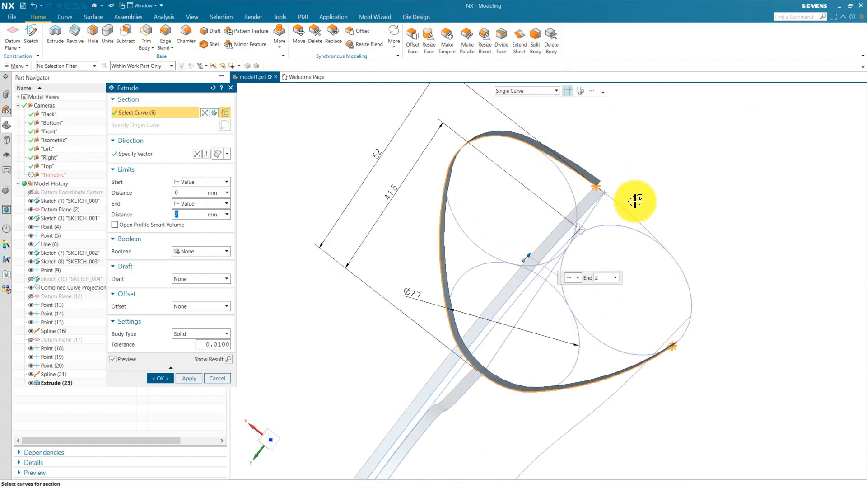
scroll(618, 197, "up", 3)
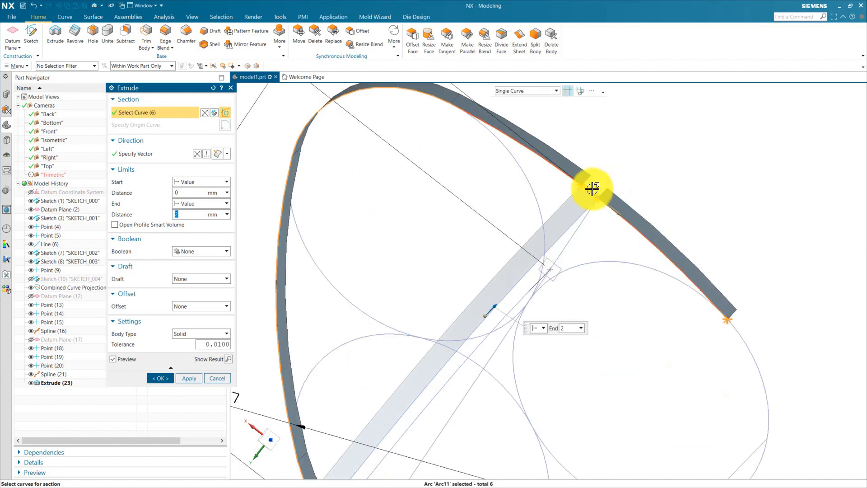
scroll(537, 166, "down", 4)
scroll(614, 246, "up", 3)
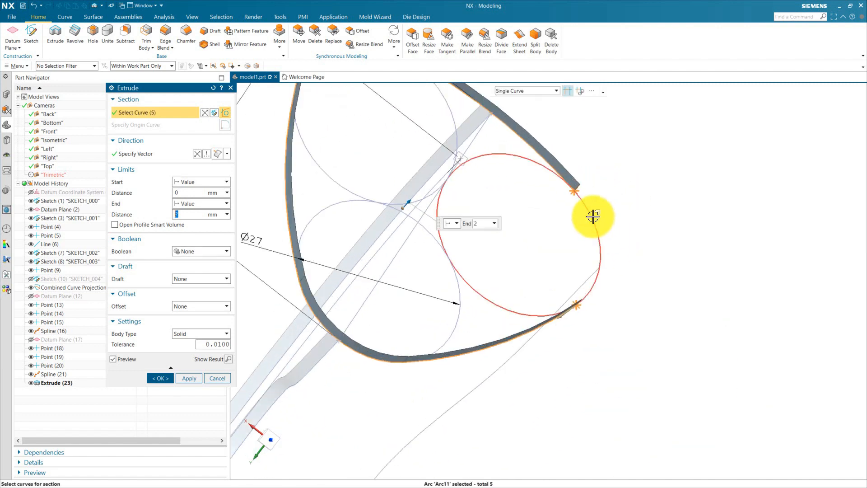
left_click(590, 291)
scroll(573, 277, "down", 3)
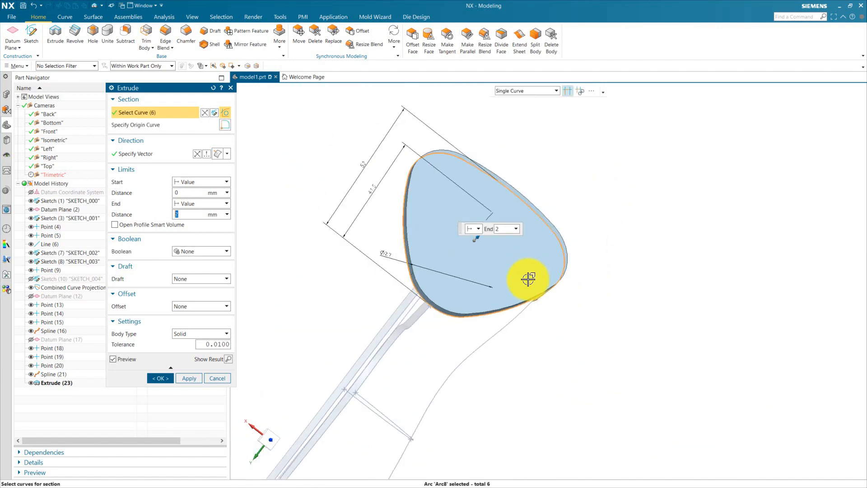
Set the extrusion's body type to Sheet and create the 2 mm strip around the head outline.
left_click(198, 331)
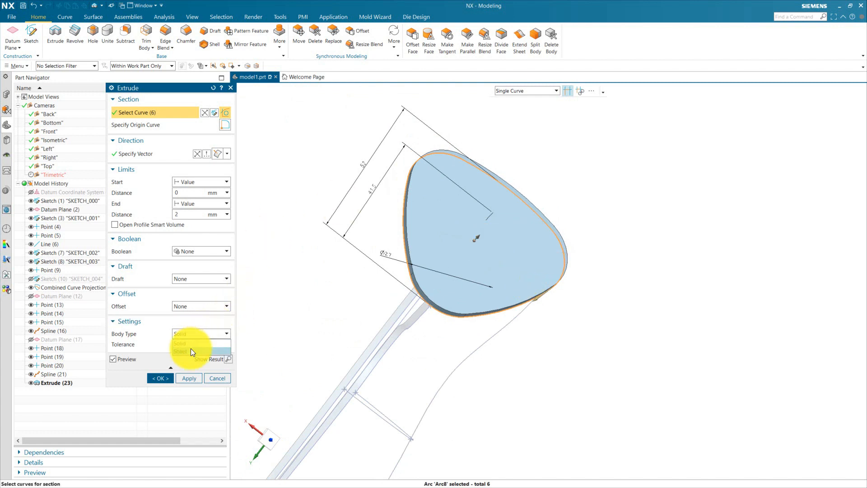
left_click(190, 348)
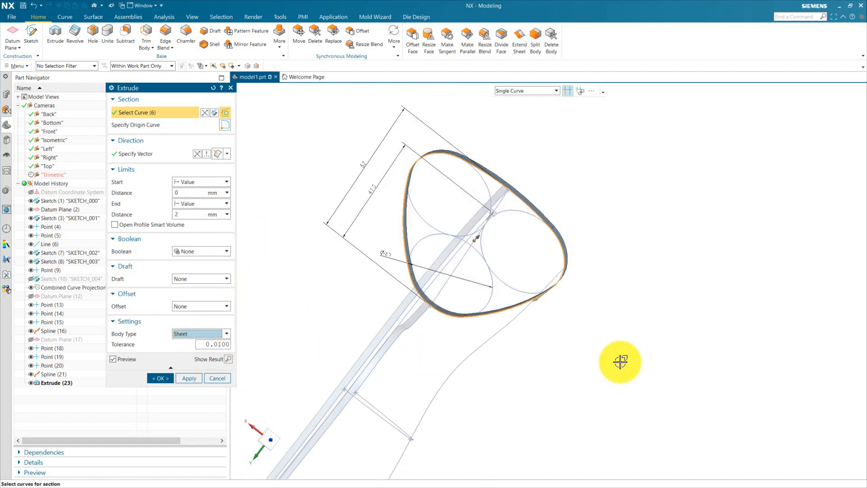
middle_click_drag(603, 347, 589, 299)
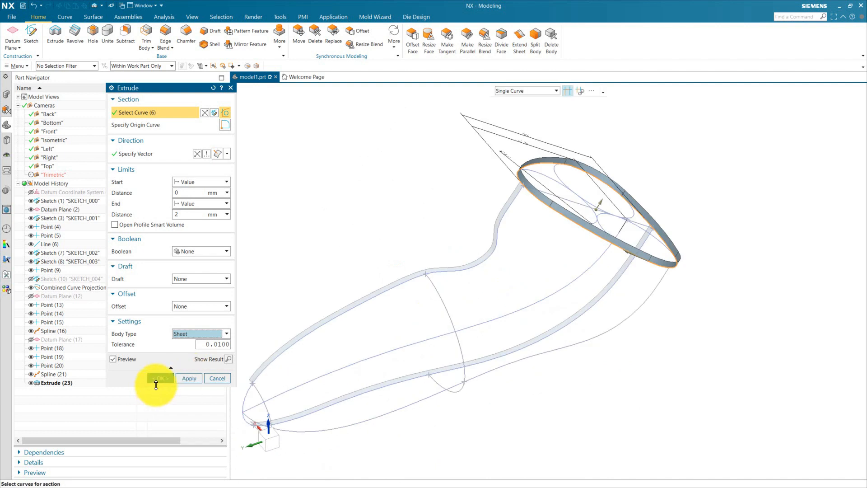
left_click(163, 376)
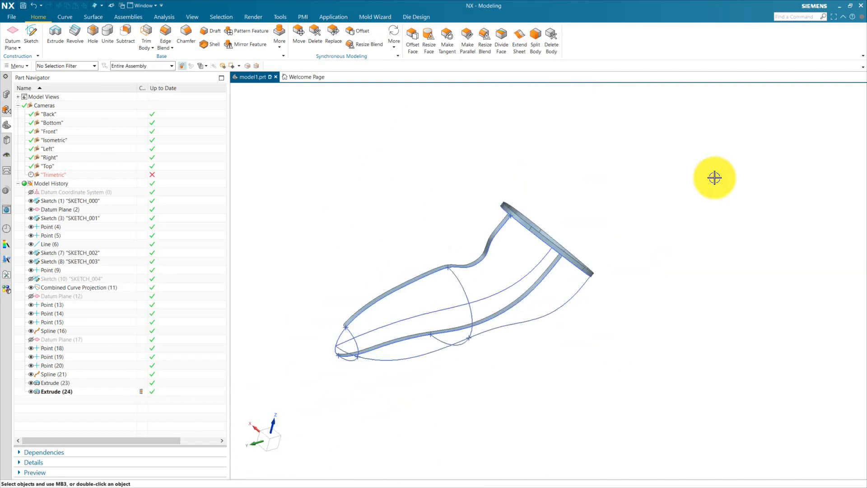
Start a Through Curve Mesh surface with the Single Curve selection rule and expand the primary curve list.
left_click(99, 15)
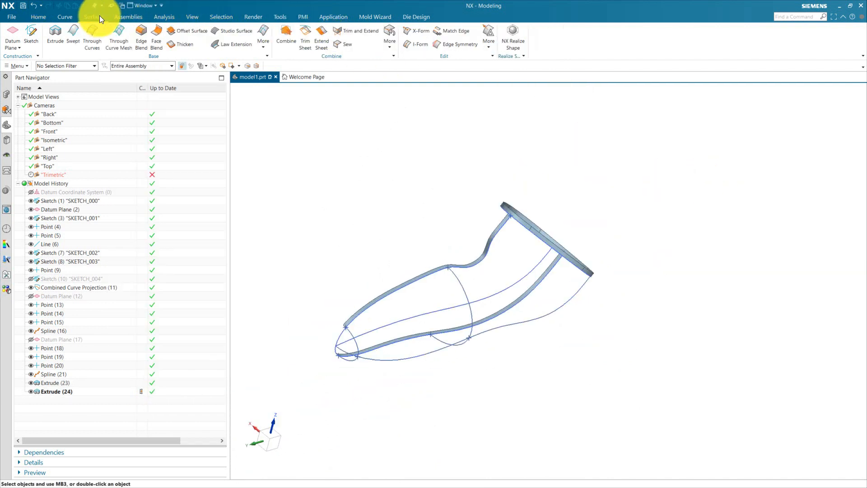
left_click(123, 41)
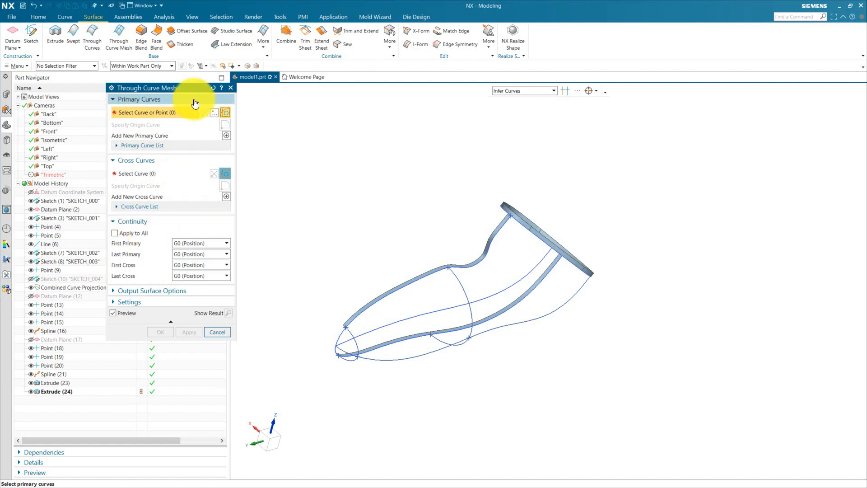
mouse_move(355, 175)
middle_mouse_down()
mouse_move(377, 190)
mouse_move(384, 177)
mouse_move(367, 194)
mouse_move(380, 183)
mouse_move(364, 180)
middle_mouse_up()
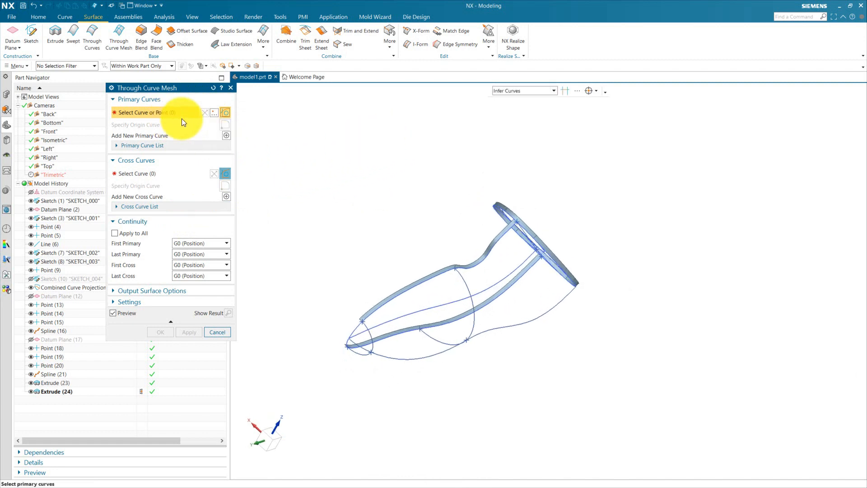
left_click(511, 89)
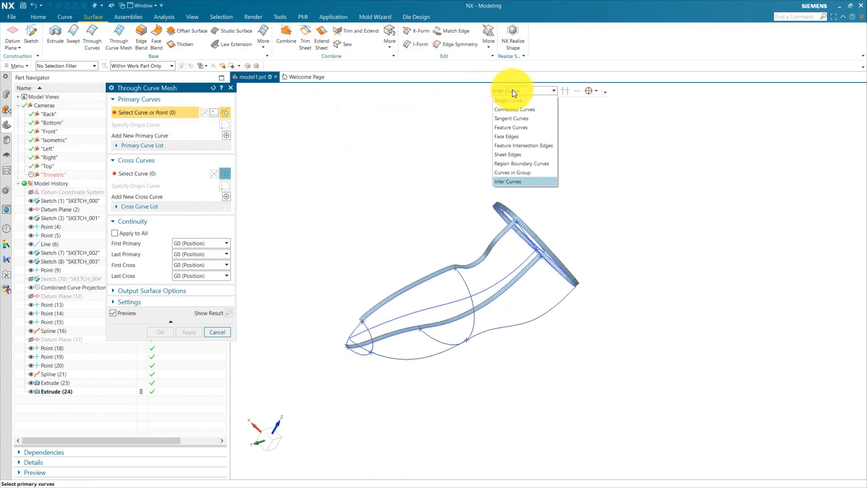
left_click(510, 99)
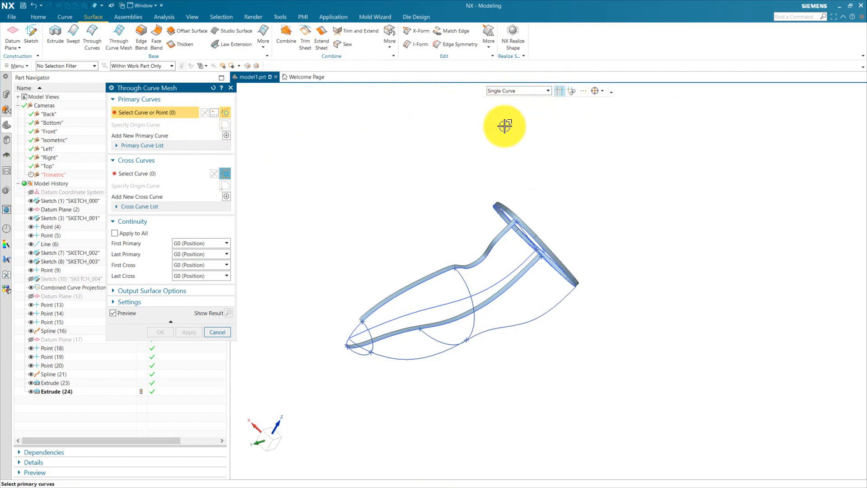
middle_click_drag(504, 121, 559, 180)
left_click(138, 146)
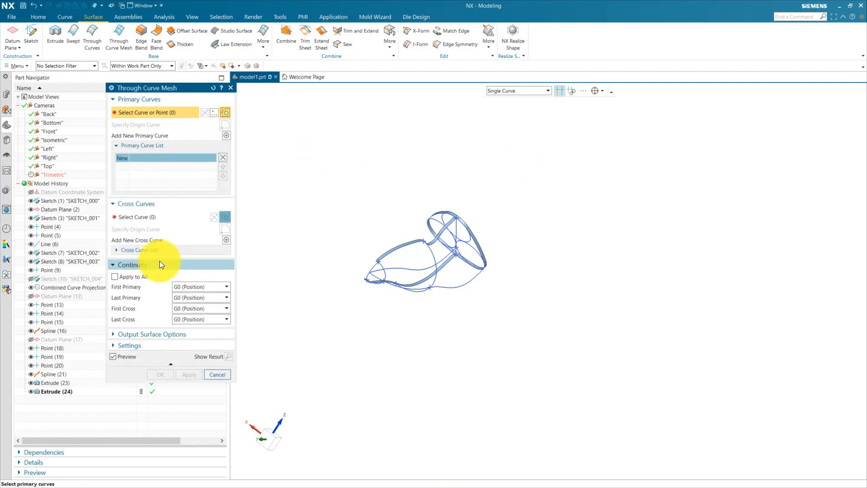
Select the first three connected arcs along the inner edge of the head outline as the first primary curve.
scroll(496, 226, "up", 6)
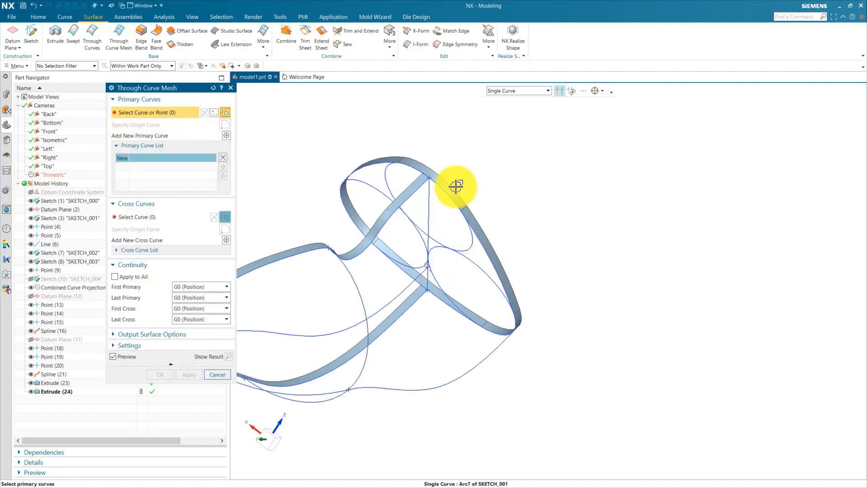
left_click(449, 198)
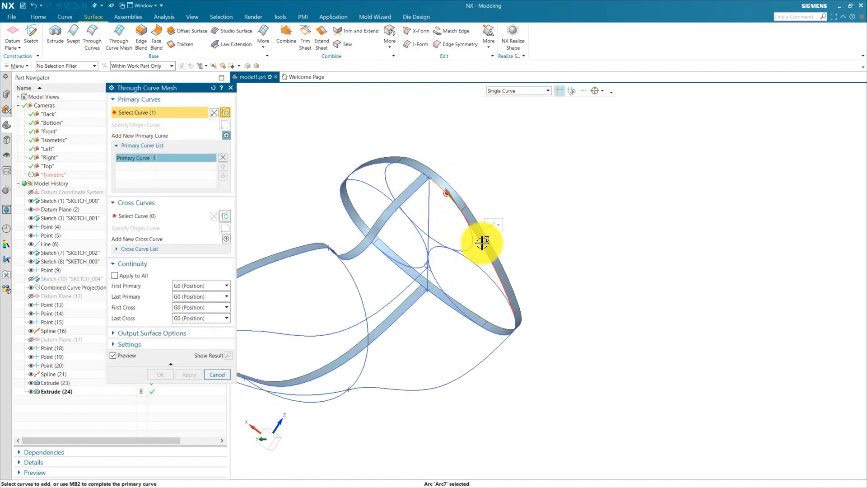
middle_click_drag(566, 344, 520, 311)
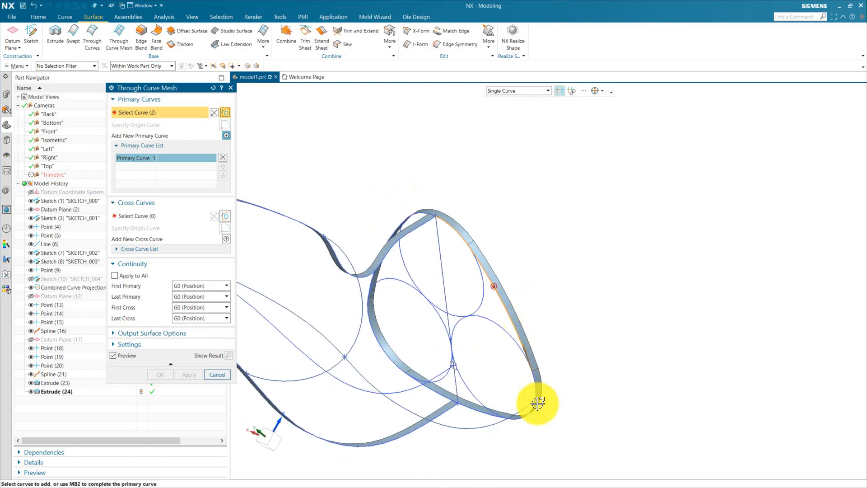
scroll(535, 397, "up", 3)
left_click(550, 356)
Add the fourth arc of the head outline to the first primary curve to complete the half outline.
scroll(559, 252, "down", 5)
middle_click_drag(565, 242, 520, 236)
scroll(631, 187, "up", 3)
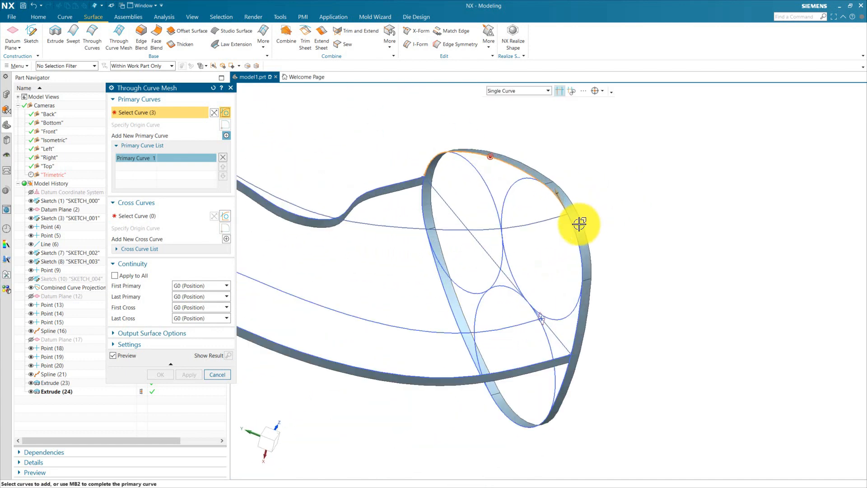
left_click(574, 229)
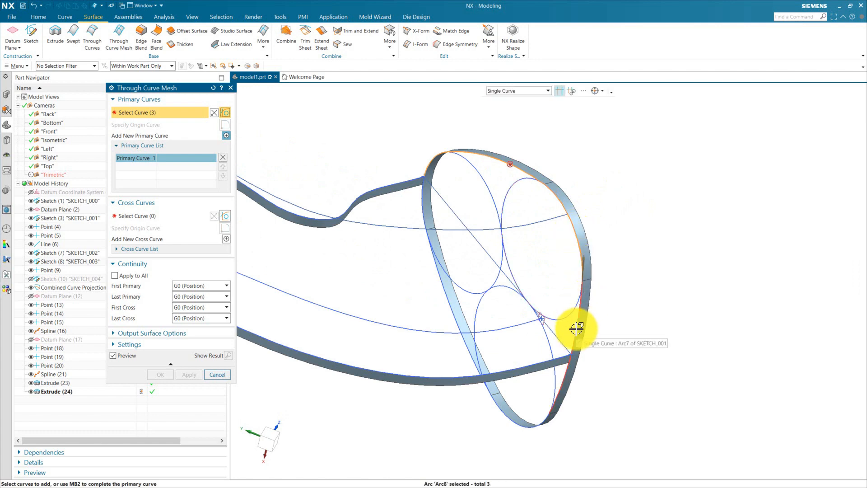
middle_click_drag(625, 240, 658, 274)
scroll(614, 331, "down", 3)
scroll(546, 225, "up", 9)
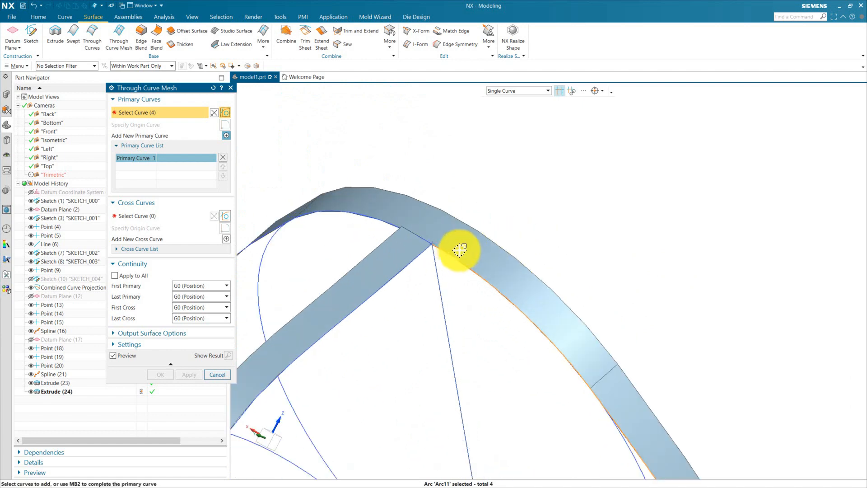
scroll(507, 190, "down", 5)
scroll(573, 195, "down", 3)
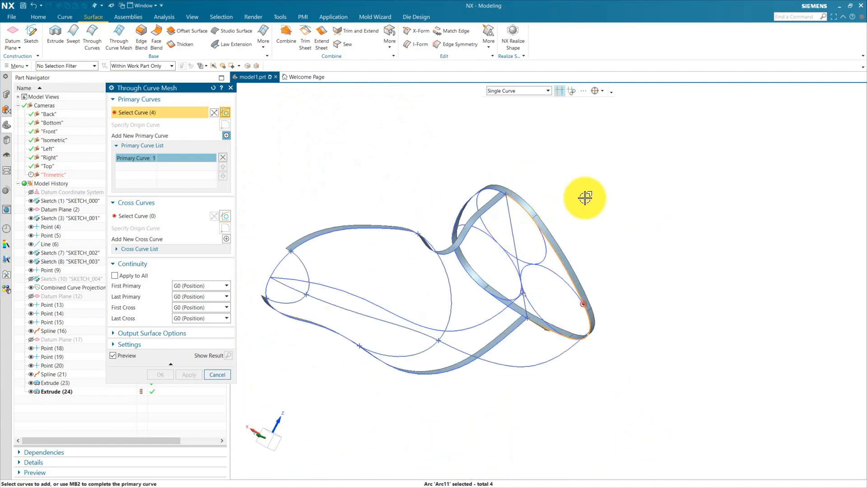
mouse_move(578, 226)
middle_mouse_down()
mouse_move(579, 245)
mouse_move(584, 223)
mouse_move(568, 219)
mouse_move(574, 212)
middle_mouse_up()
scroll(560, 194, "up", 5)
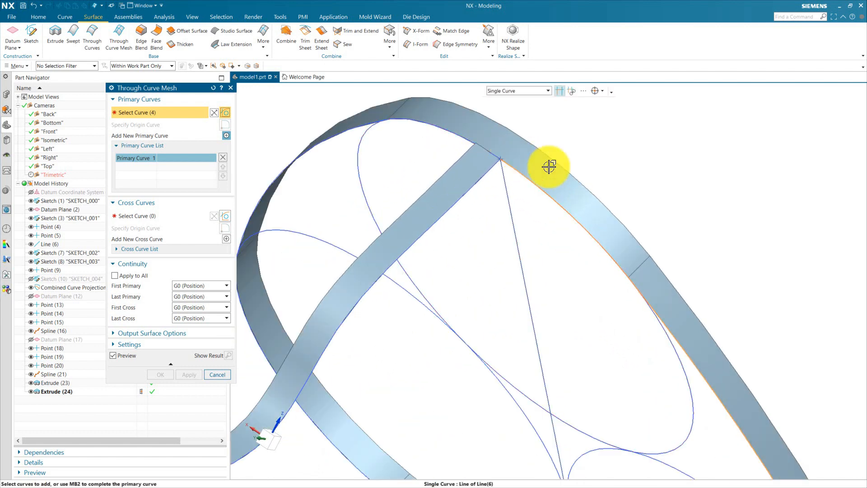
Add a second primary curve and select the cross-section spline in the middle of the handle.
left_click(226, 134)
scroll(322, 169, "down", 3)
middle_click_drag(453, 216, 550, 282)
scroll(480, 303, "up", 5)
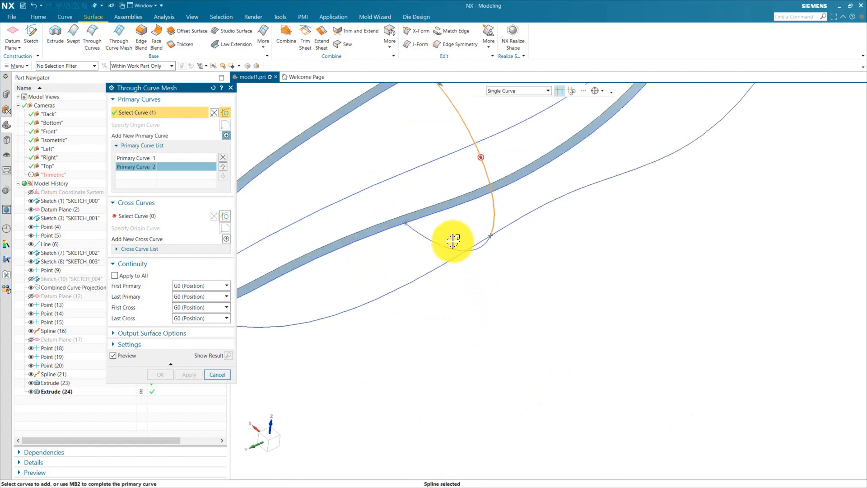
scroll(445, 243, "down", 5)
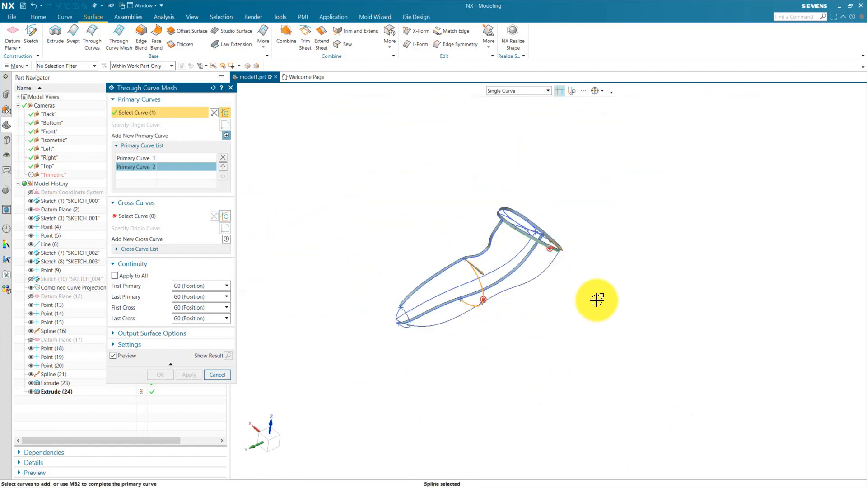
Examine the direction arrows and start points of the first and second primary curves from several angles.
middle_click_drag(596, 297, 572, 274)
scroll(571, 274, "up", 5)
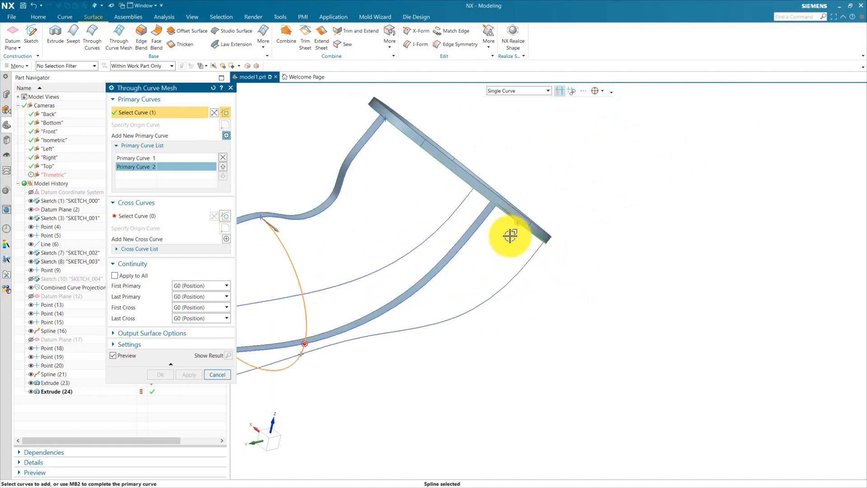
mouse_move(512, 333)
middle_mouse_down()
mouse_move(499, 300)
mouse_move(512, 327)
middle_mouse_up()
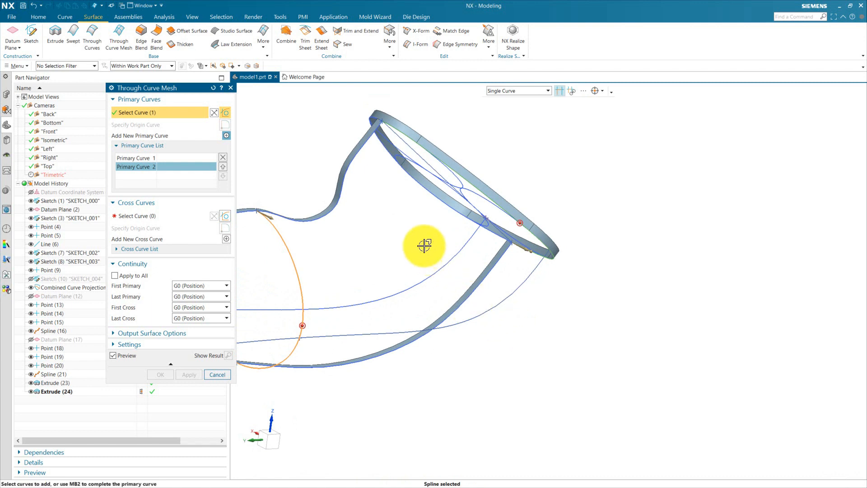
scroll(436, 237, "down", 2)
left_click(147, 157)
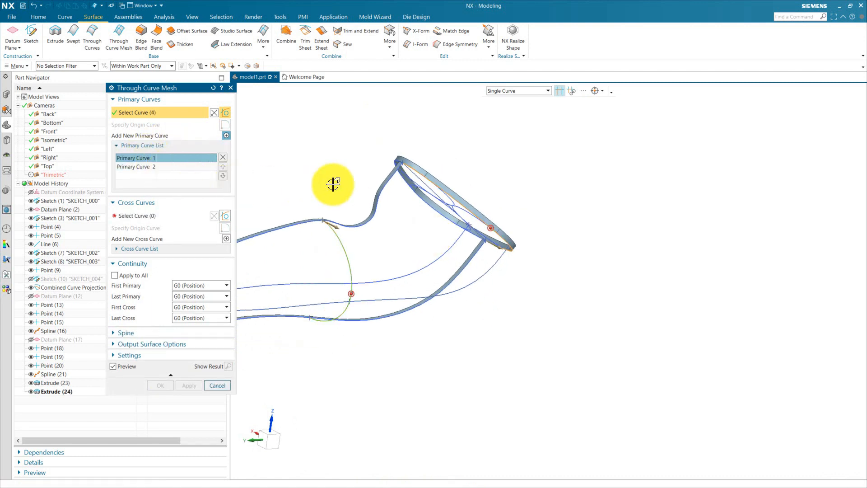
scroll(356, 178, "down", 2)
mouse_move(426, 305)
middle_mouse_down()
mouse_move(399, 292)
mouse_move(439, 265)
mouse_move(425, 300)
middle_mouse_up()
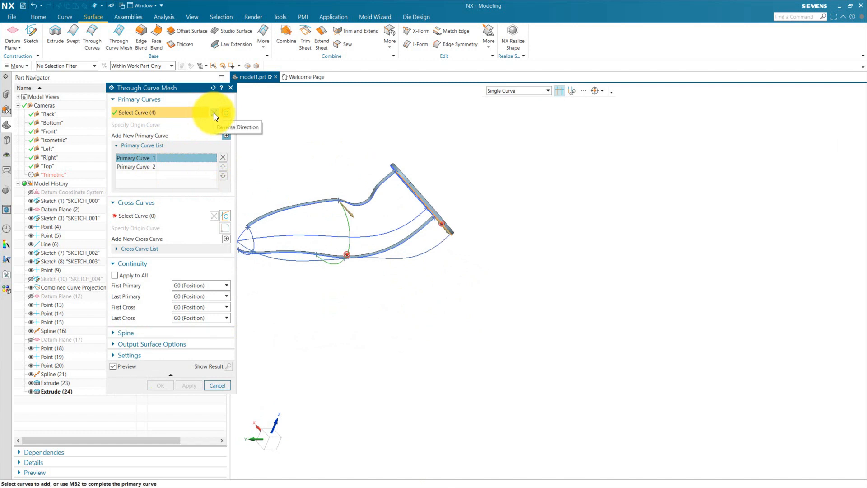
middle_click_drag(429, 315, 381, 229)
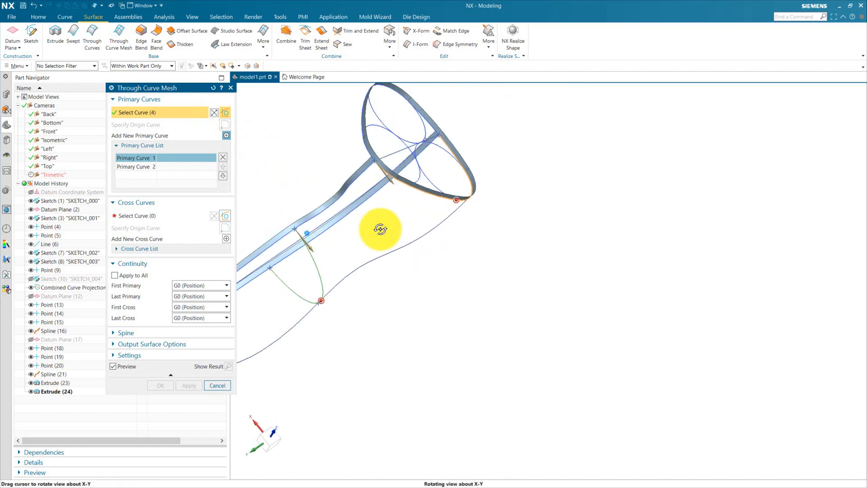
left_click(458, 155)
middle_click_drag(451, 291, 519, 253)
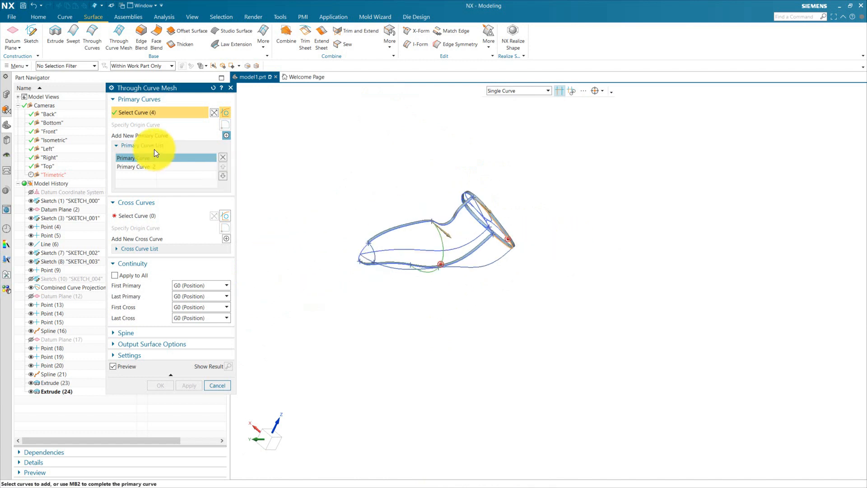
Add the small cross-section spline near the handle's tip as the third primary curve and activate cross curve selection.
left_click(135, 166)
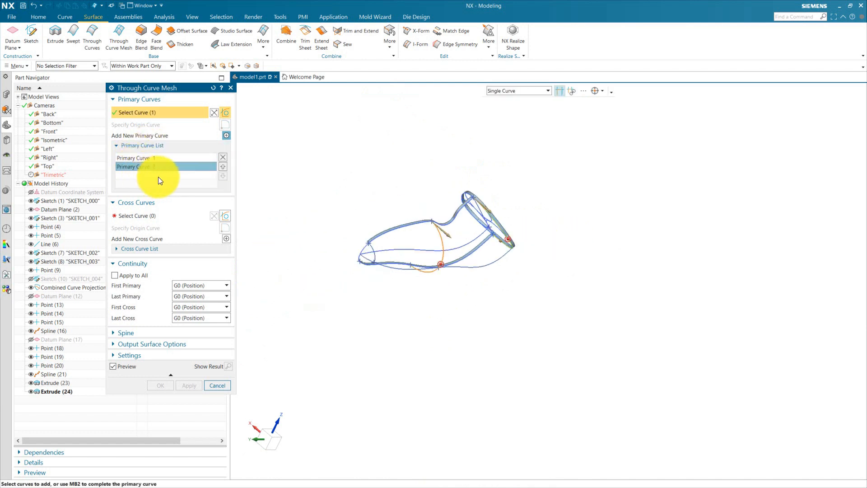
left_click(227, 136)
scroll(357, 298, "up", 5)
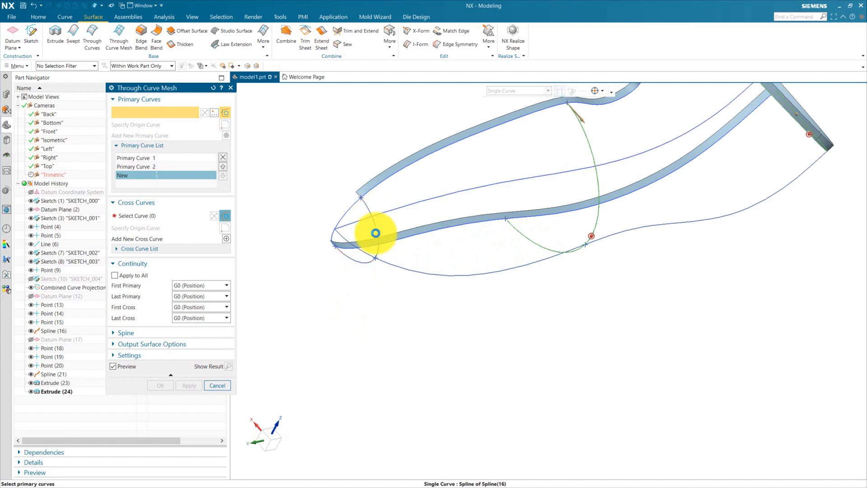
left_click(375, 252)
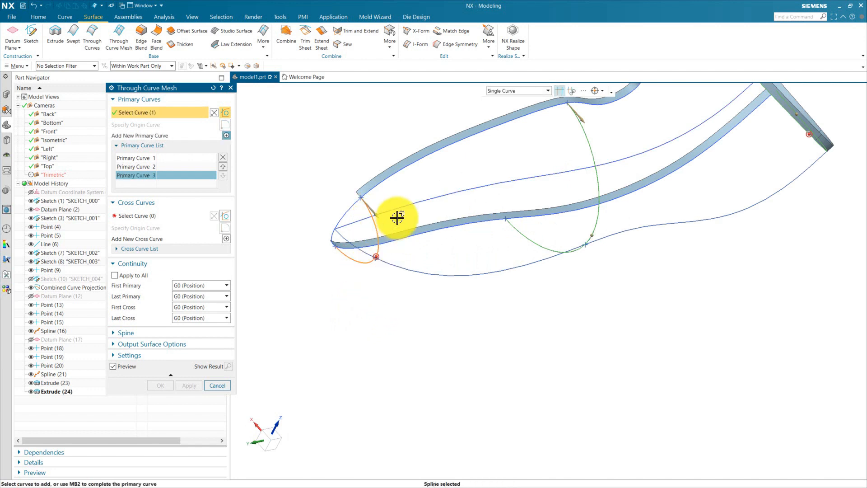
middle_click_drag(416, 344, 391, 339)
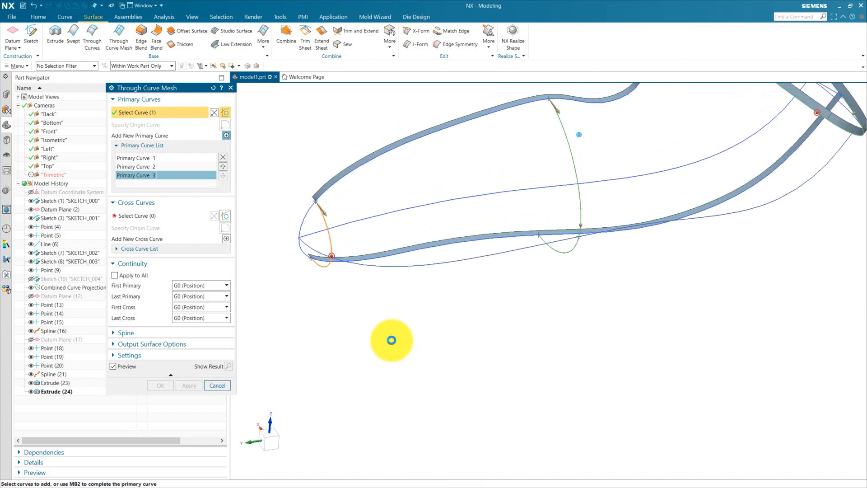
scroll(302, 328, "down", 3)
left_click(131, 216)
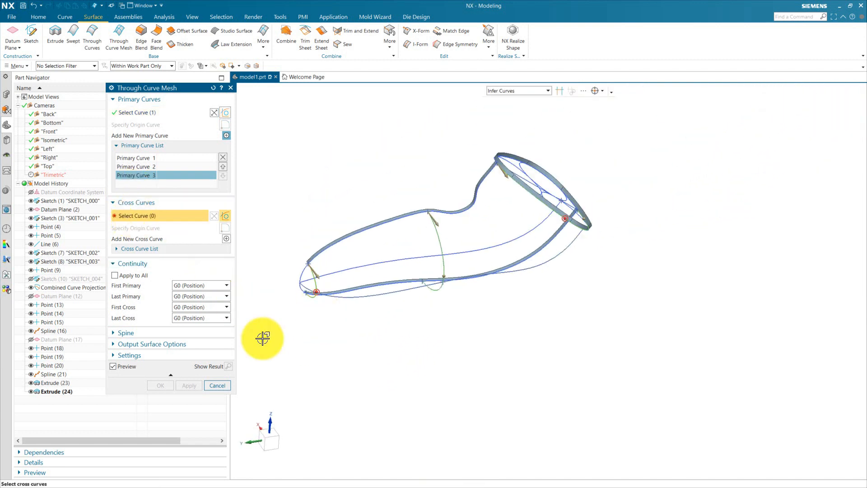
middle_click_drag(451, 228, 490, 193)
scroll(497, 135, "up", 3)
scroll(541, 217, "down", 3)
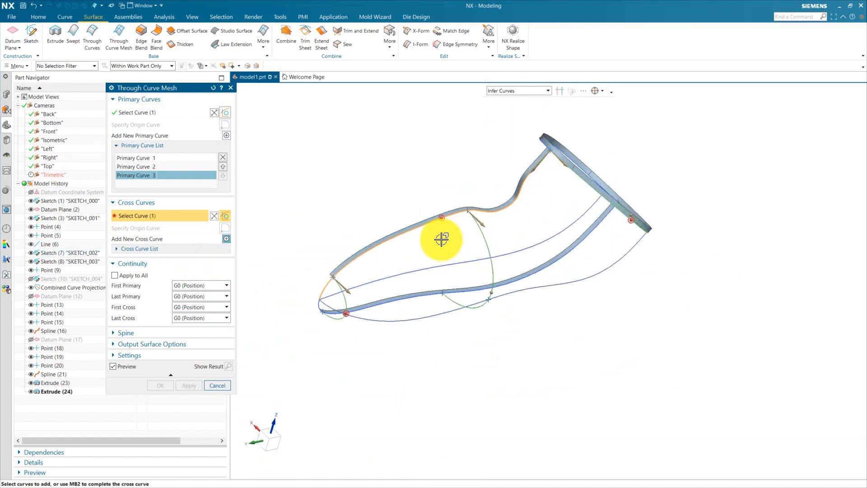
left_click(491, 211)
scroll(426, 244, "up", 2)
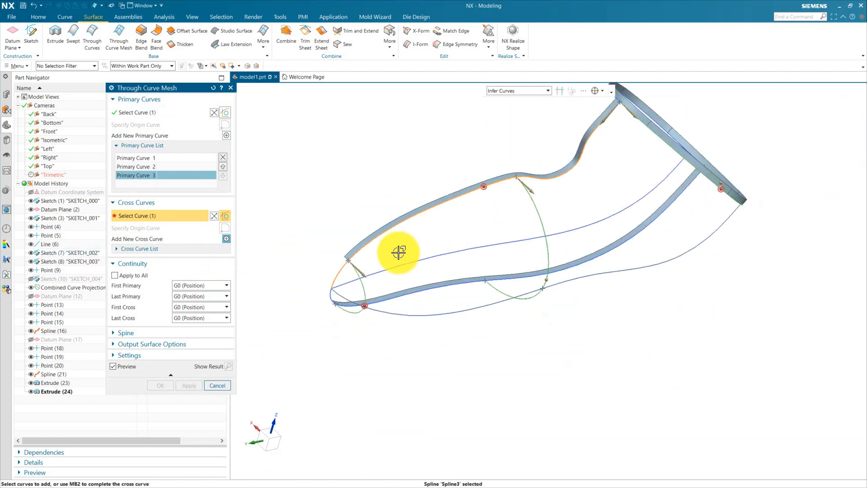
scroll(326, 280, "up", 2)
scroll(326, 280, "up", 2)
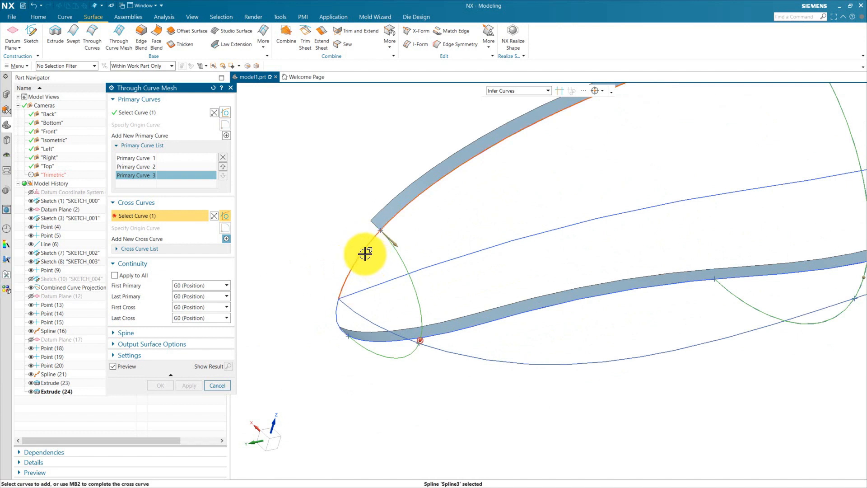
Set the cross curve selection to Single Curve with Stop at Intersection and pick the upper spline segment between the tip and middle sections.
left_click(526, 91)
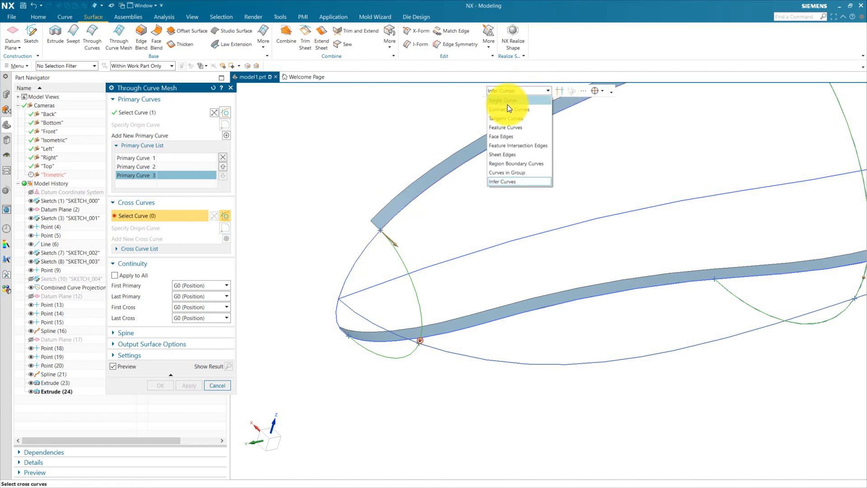
left_click(507, 101)
left_click(560, 91)
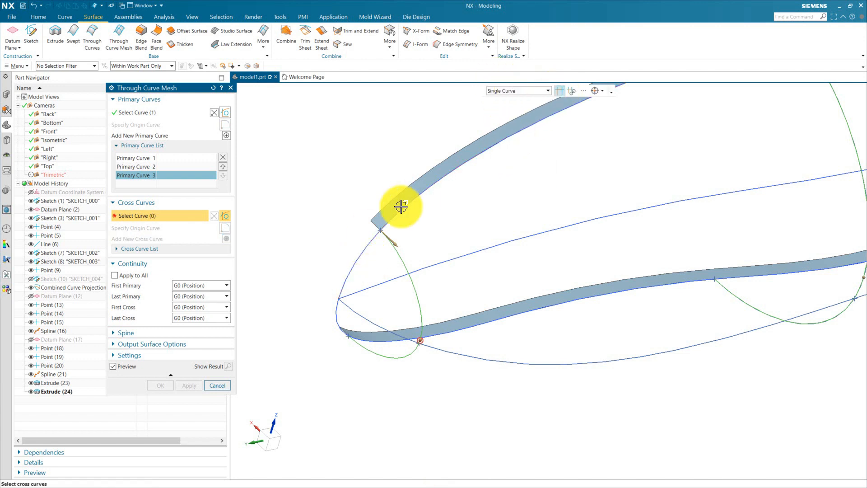
scroll(379, 221, "down", 5)
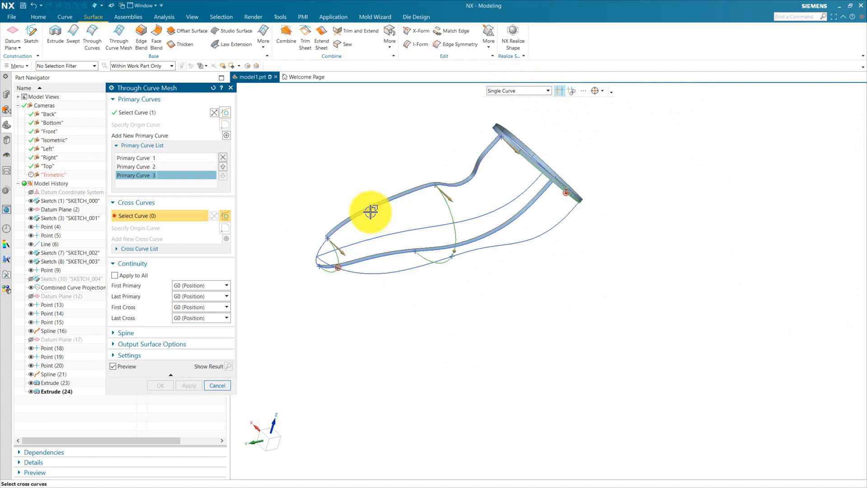
left_click(370, 211)
scroll(378, 230, "up", 5)
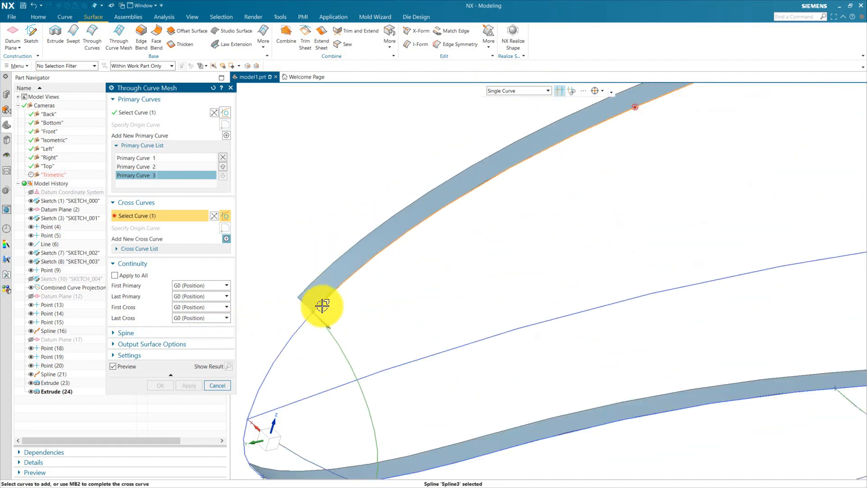
Extend the first cross curve along the upper spline from the middle section to the head outline.
scroll(369, 276, "down", 5)
scroll(322, 325, "up", 4)
scroll(298, 294, "down", 6)
scroll(541, 195, "up", 2)
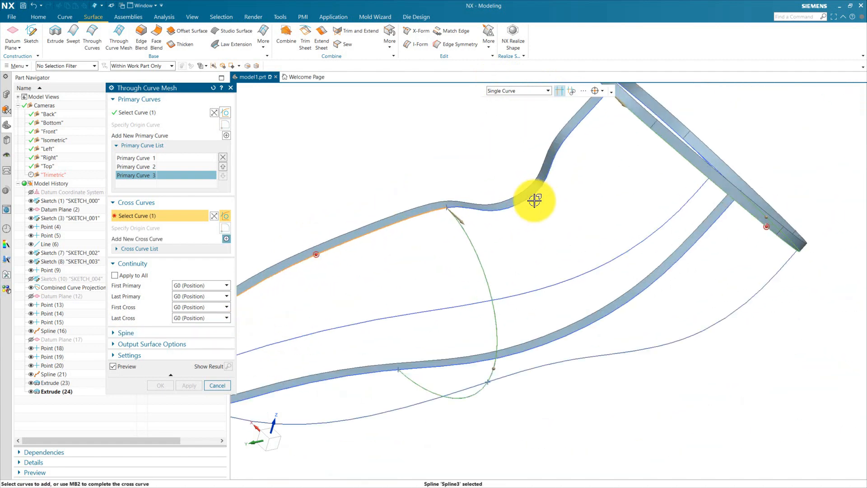
scroll(526, 231, "down", 4)
scroll(438, 156, "down", 2)
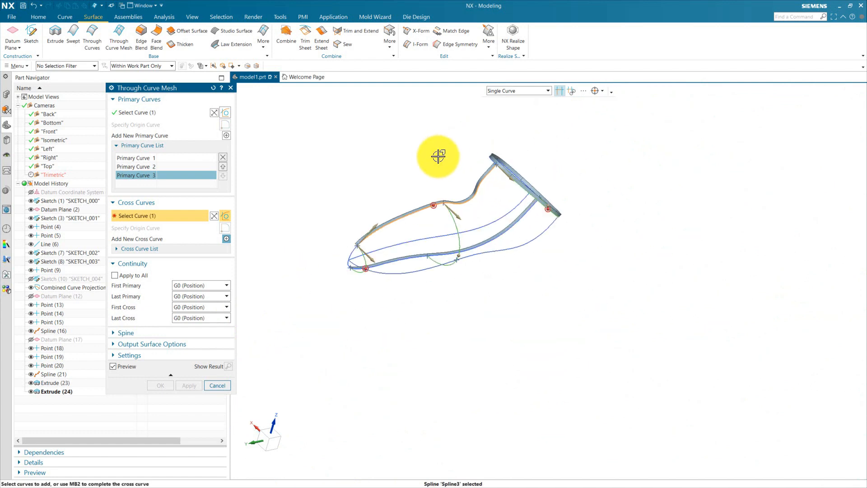
Expand the cross curve list, add a second cross curve and select the side spline segment between the head and the middle section.
left_click(217, 248)
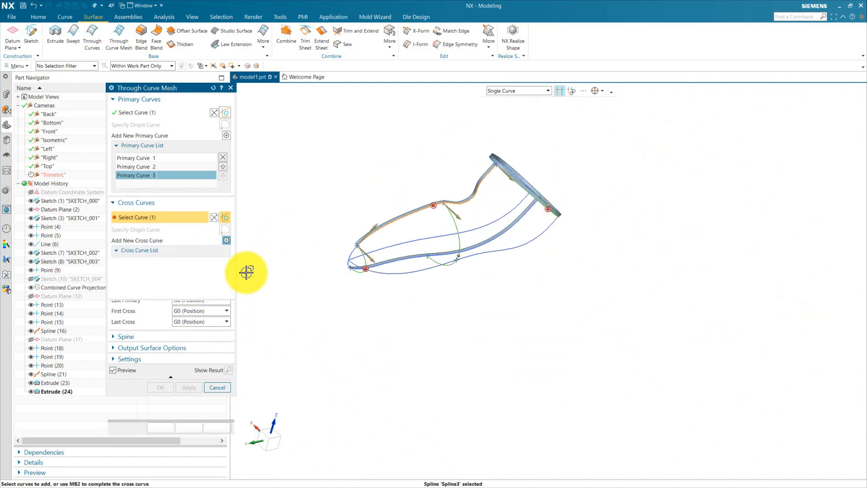
left_click(226, 238)
middle_click_drag(310, 284, 584, 244)
left_click(536, 209)
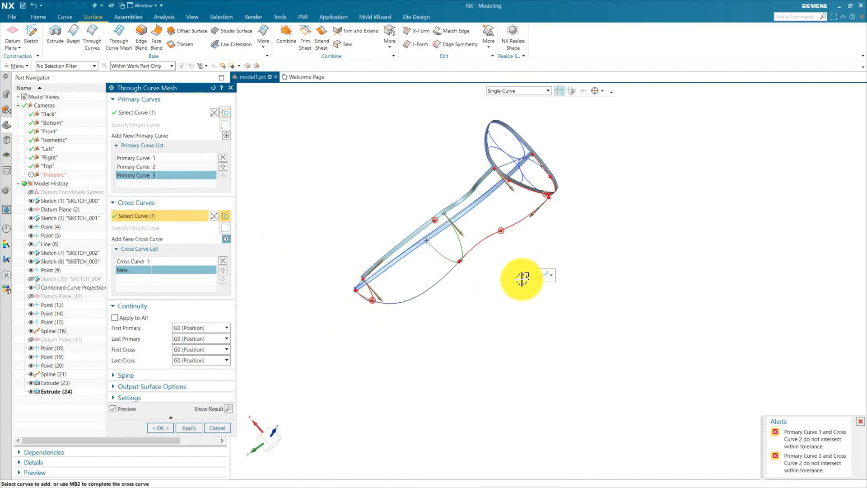
Complete the second cross curve with the missing side spline segments up to the head outline and the tip section.
middle_click_drag(521, 279, 557, 184)
scroll(555, 195, "up", 3)
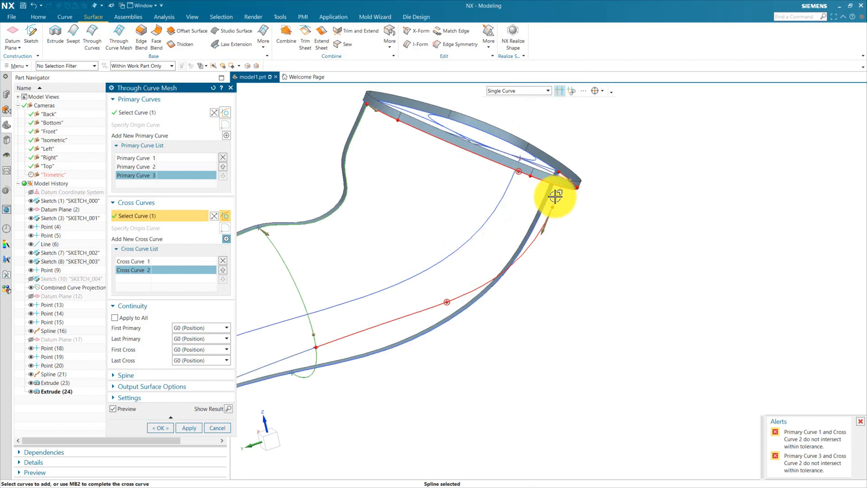
left_click(555, 196)
scroll(584, 261, "down", 3)
scroll(536, 298, "up", 2)
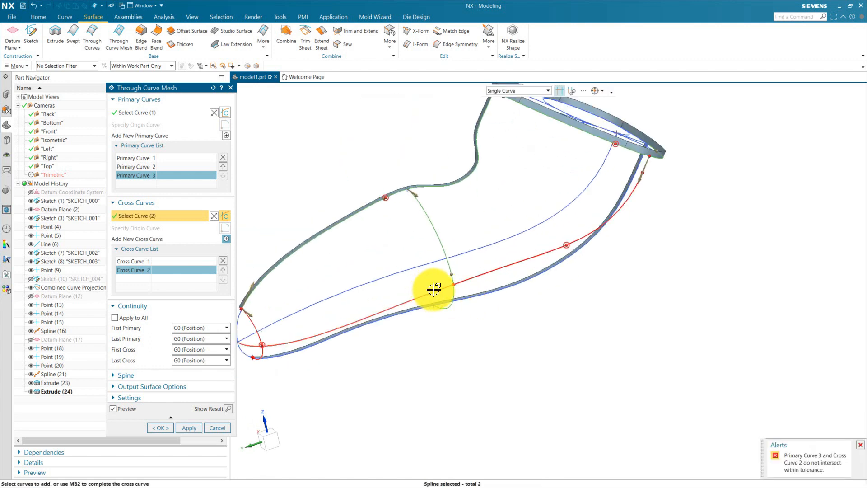
mouse_move(500, 307)
middle_mouse_down()
mouse_move(537, 326)
mouse_move(514, 319)
mouse_move(537, 358)
mouse_move(500, 306)
mouse_move(503, 315)
middle_mouse_up()
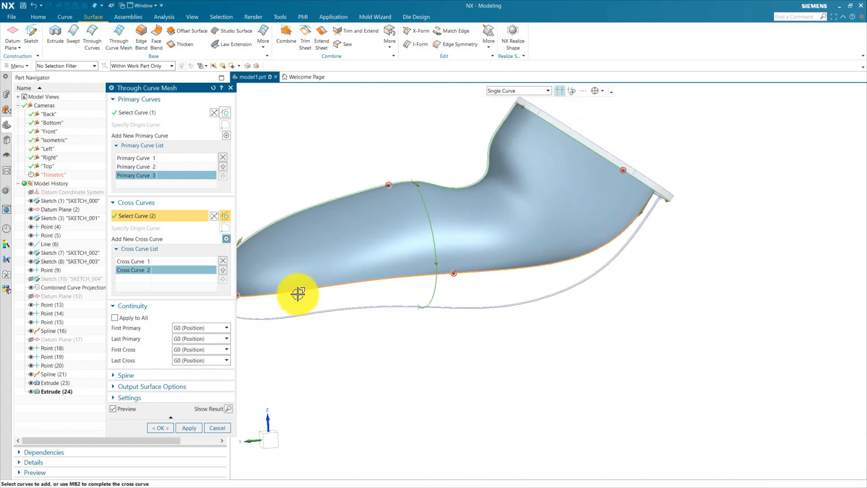
Add a third cross curve to the mesh, selecting the lower spline that runs along the lower sheet strip from tip to head.
left_click(226, 239)
middle_click_drag(522, 393, 582, 327)
middle_click_drag(672, 280, 655, 264)
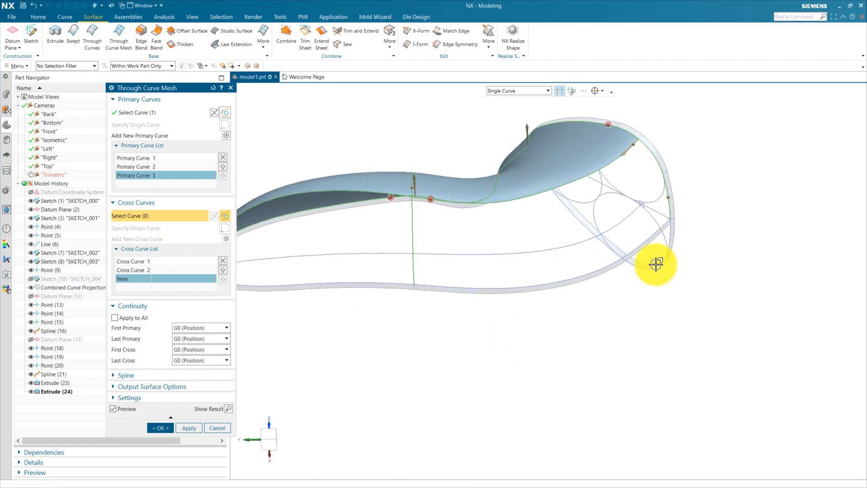
scroll(667, 215, "up", 3)
left_click(677, 215)
scroll(723, 226, "down", 5)
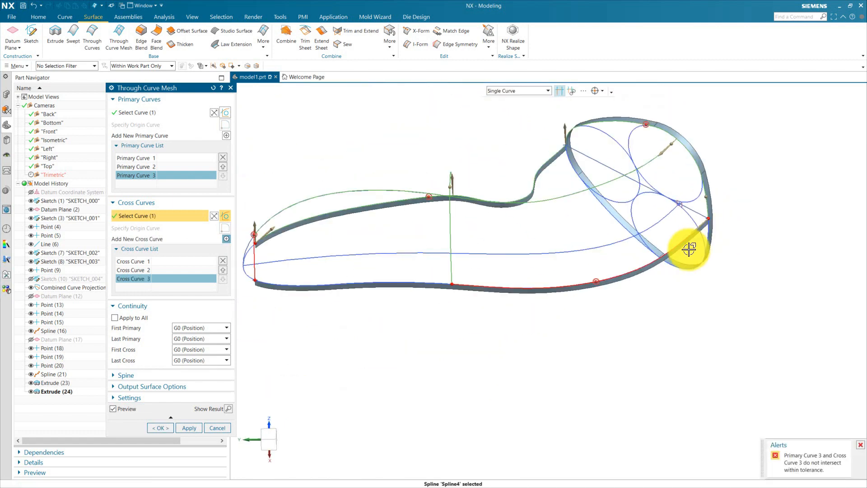
middle_click_drag(397, 356, 447, 394)
scroll(290, 381, "down", 4)
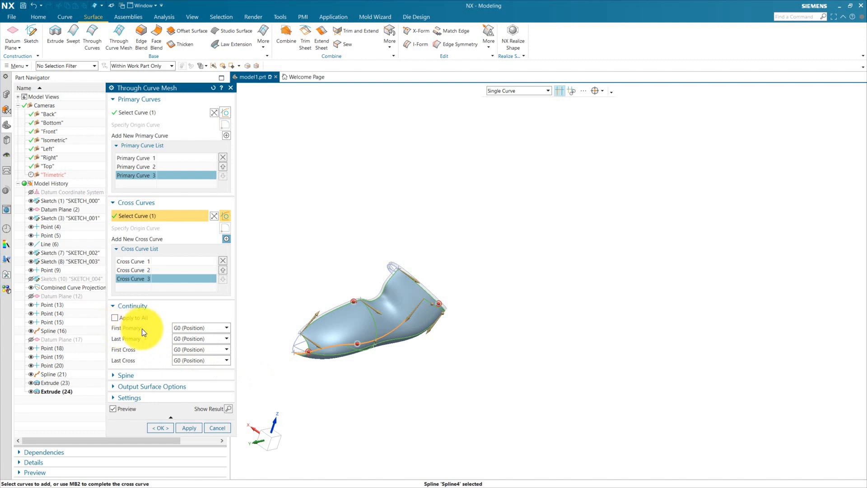
Set the first primary continuity to G1 (Tangent) and select the tangent faces of the extruded strip around the head outline.
left_click(137, 159)
scroll(433, 316, "up", 3)
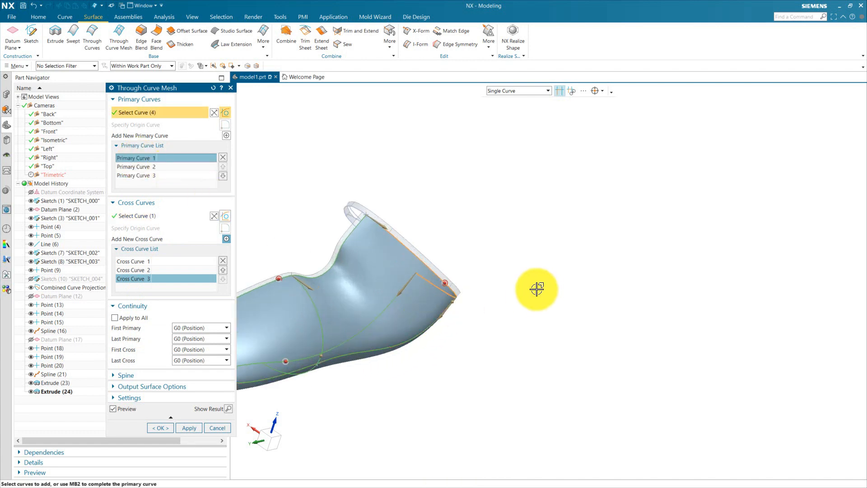
middle_click_drag(536, 289, 464, 291)
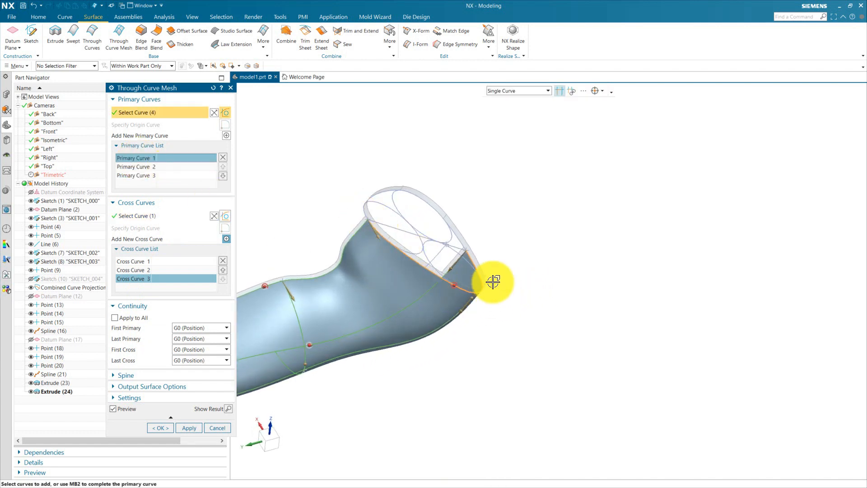
scroll(379, 232, "up", 4)
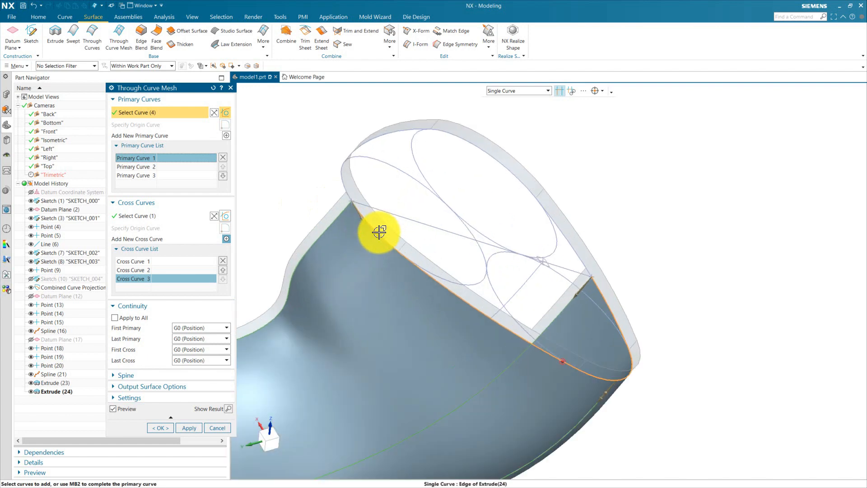
scroll(347, 185, "up", 3)
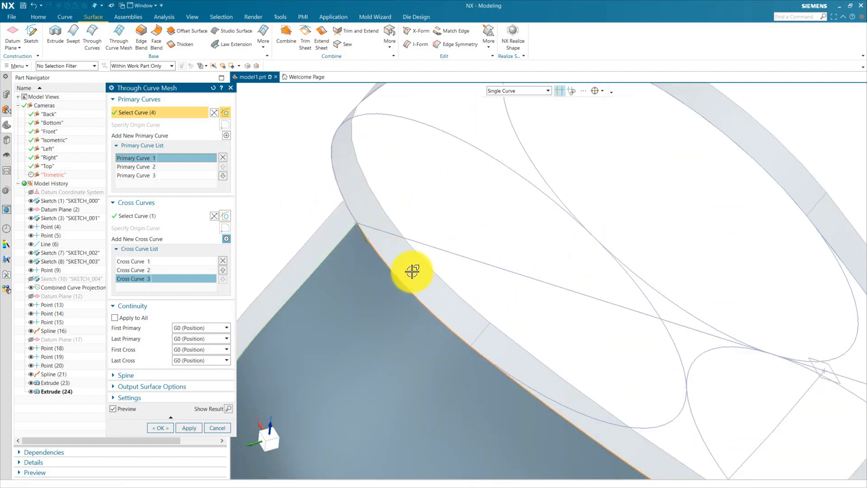
left_click(196, 325)
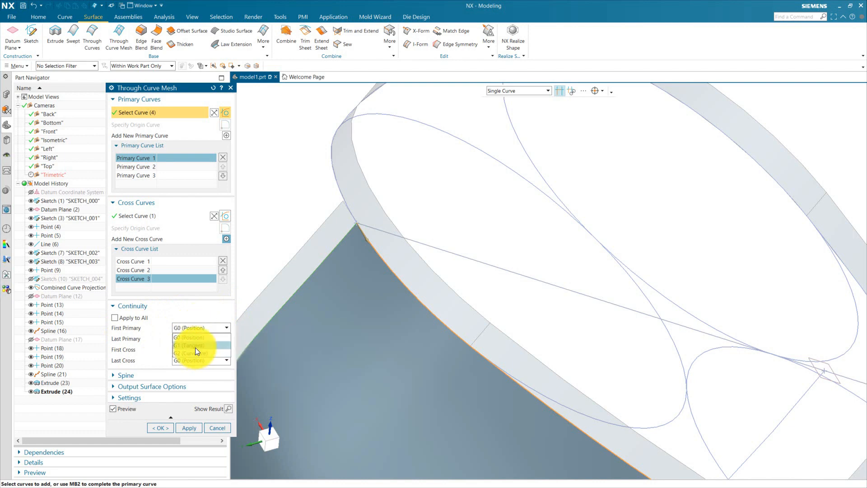
left_click(195, 346)
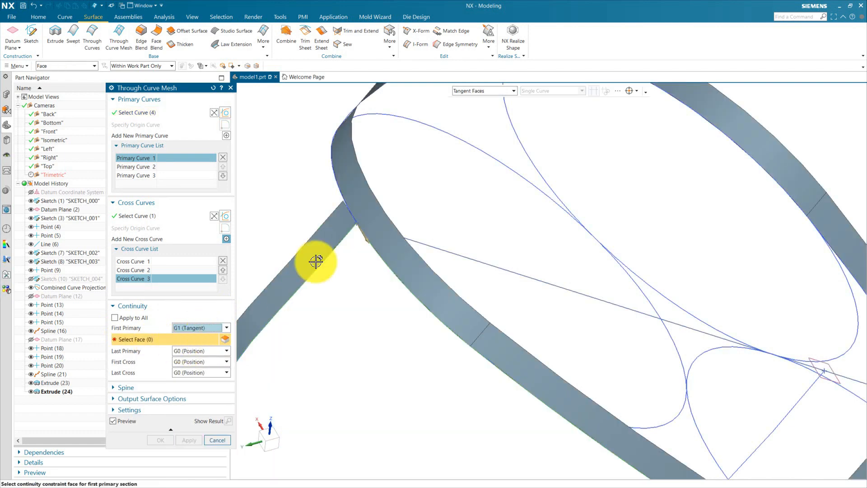
left_click(362, 207)
scroll(371, 286, "down", 5)
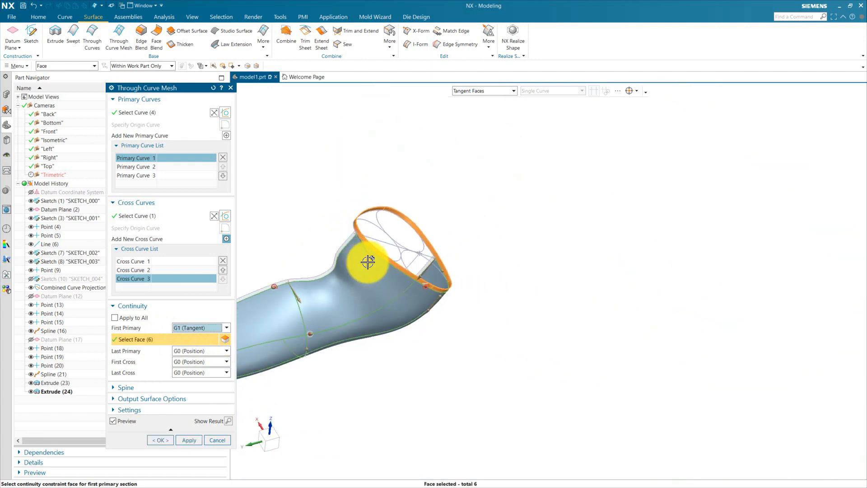
scroll(366, 238, "up", 3)
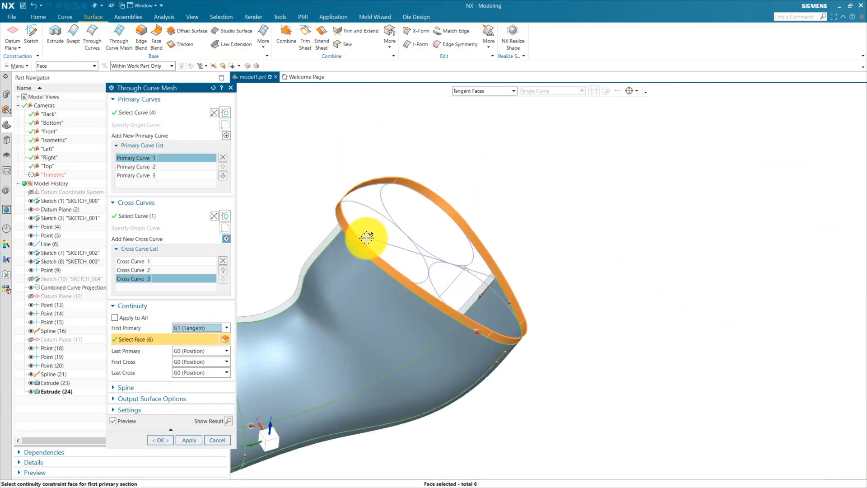
scroll(440, 210, "down", 2)
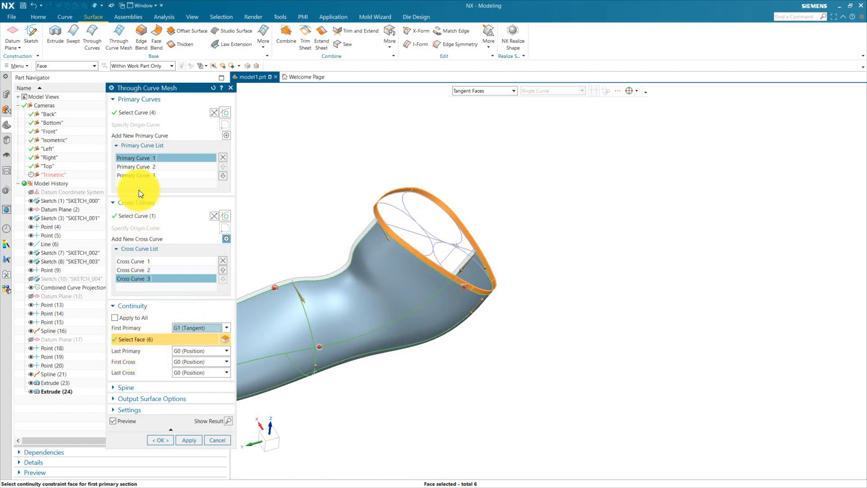
Set the first cross continuity to G1 (Tangent) and select the upper extruded strip as its constraint face.
left_click(134, 174)
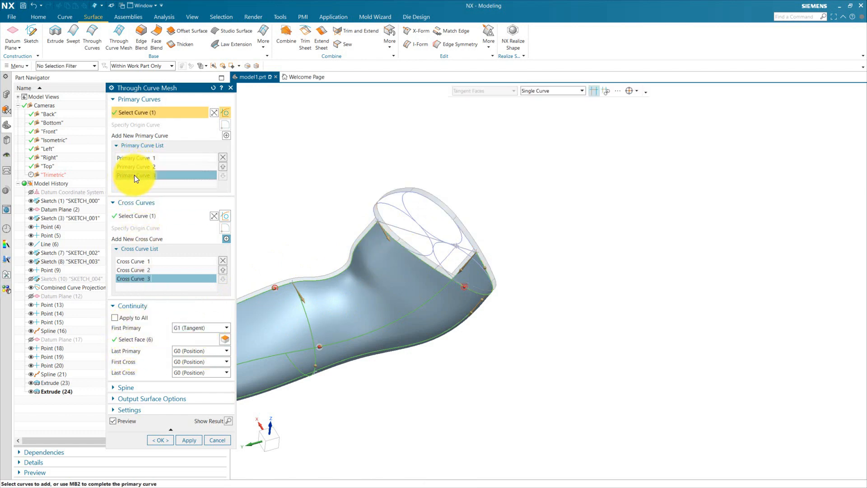
scroll(561, 226, "down", 5)
scroll(448, 281, "up", 5)
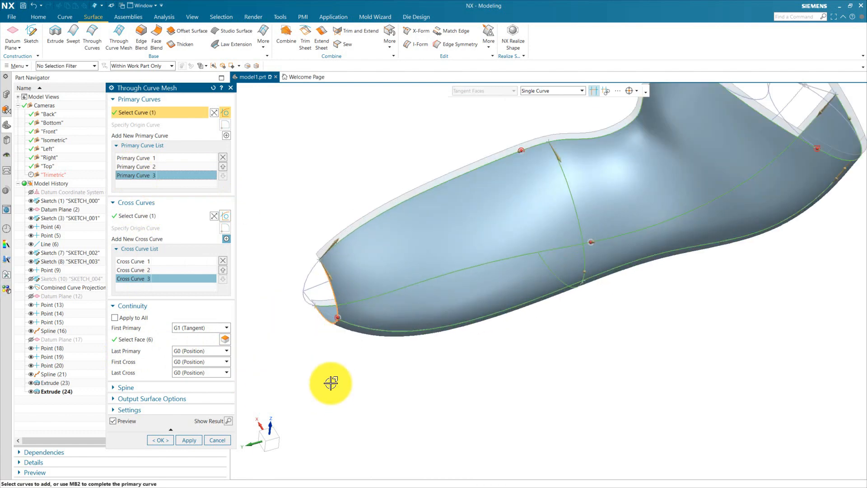
middle_click_drag(333, 381, 329, 363)
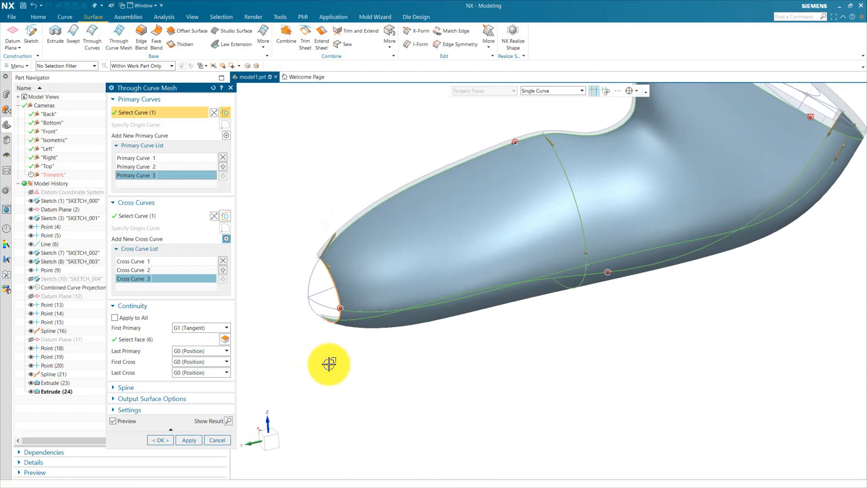
left_click(131, 263)
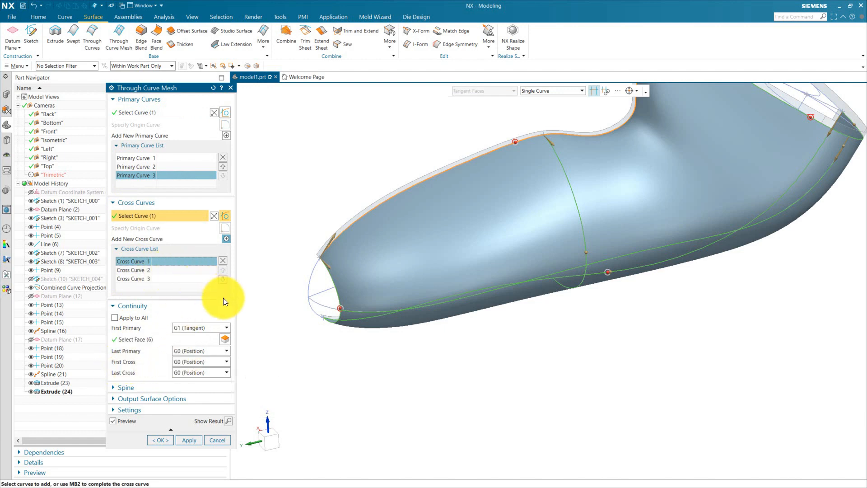
middle_click_drag(284, 420, 421, 228)
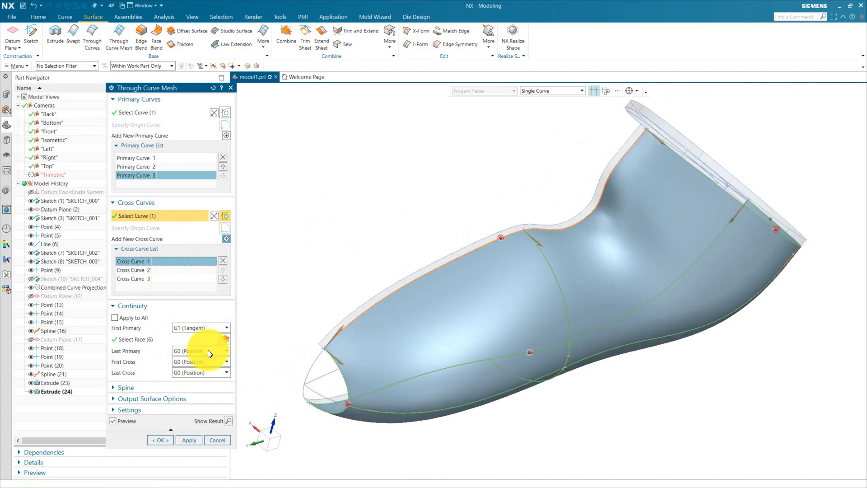
left_click(197, 363)
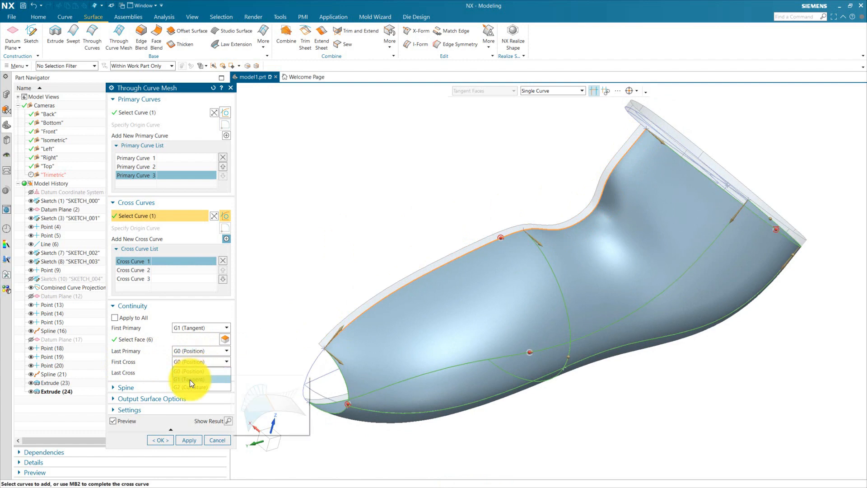
left_click(189, 379)
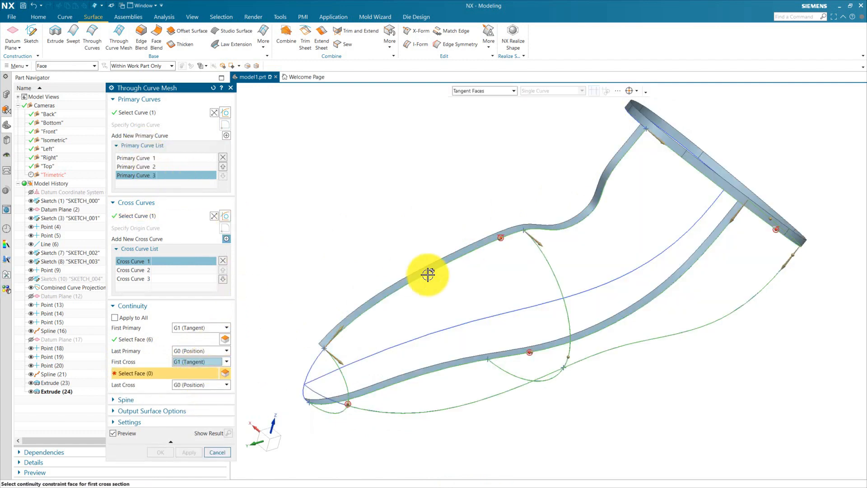
scroll(479, 262, "up", 2)
left_click(402, 278)
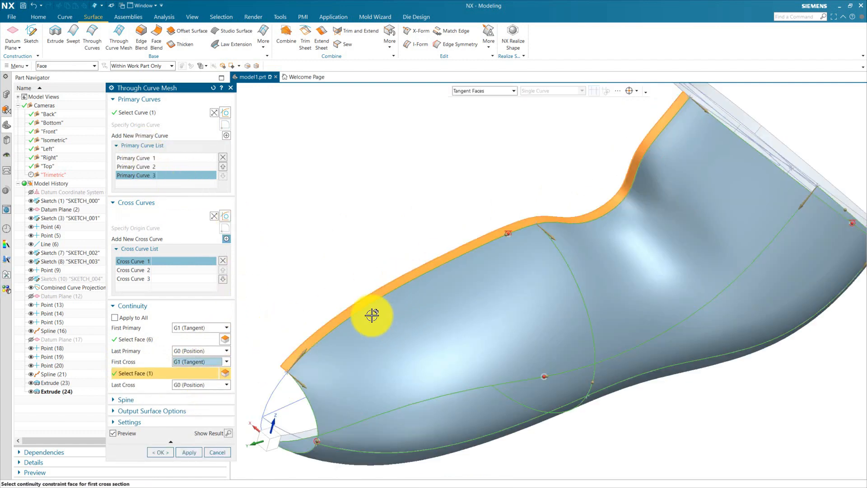
scroll(386, 370, "down", 3)
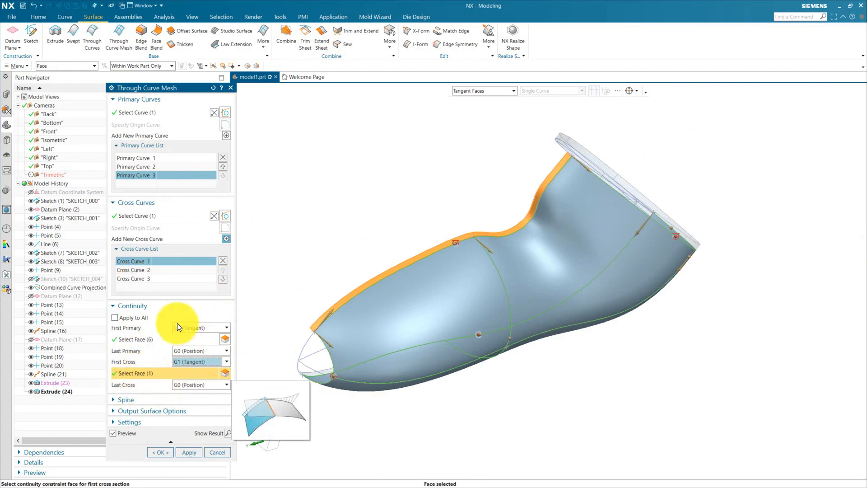
Set the last cross continuity to G1 (Tangent) and select the lower extruded strip as its constraint face.
left_click(136, 280)
middle_click_drag(431, 441, 607, 192)
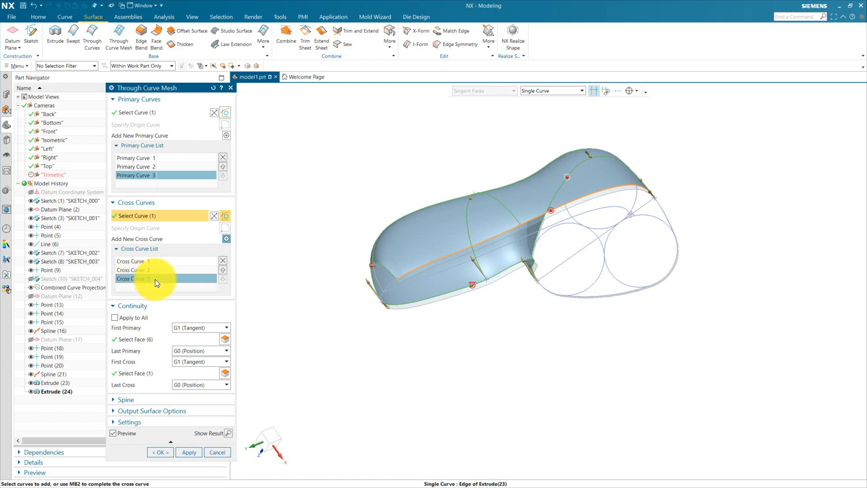
left_click(193, 386)
left_click(188, 404)
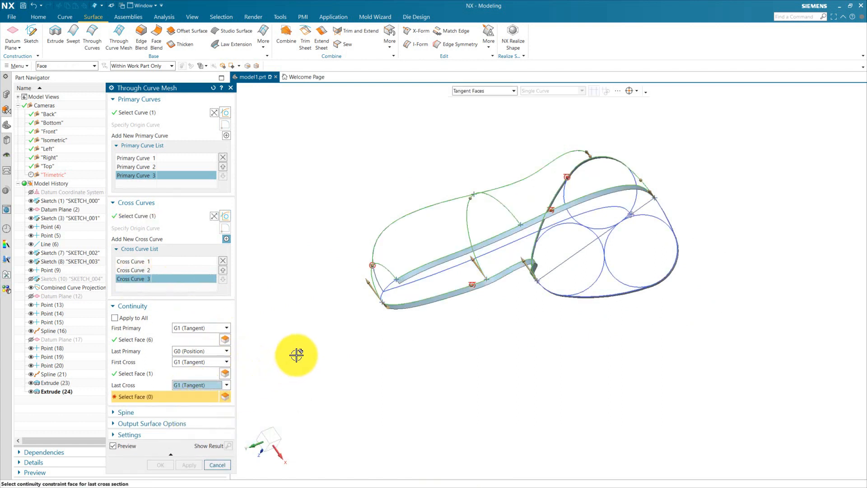
left_click(437, 262)
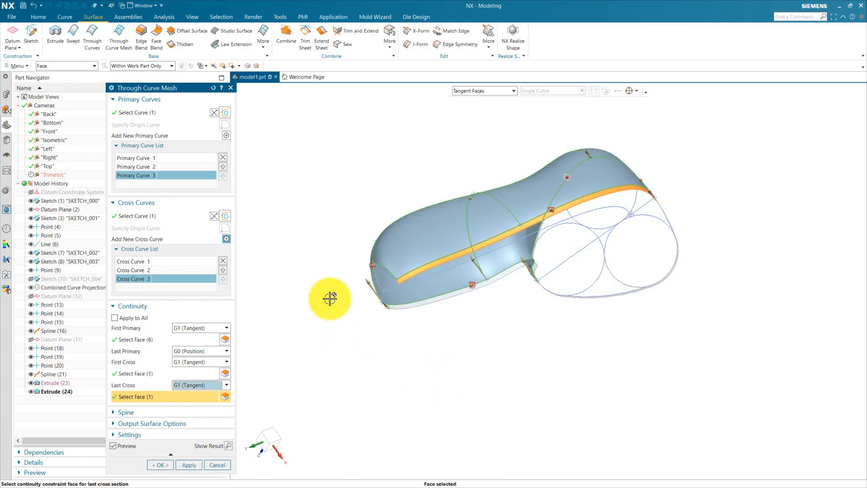
middle_click_drag(374, 171, 406, 309)
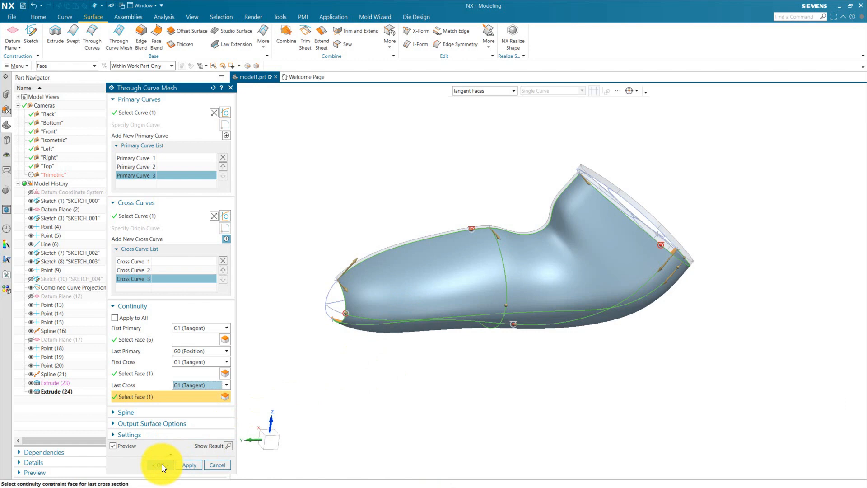
Create the Through Curve Mesh surface and dismiss the save reminder without saving.
left_click(162, 464)
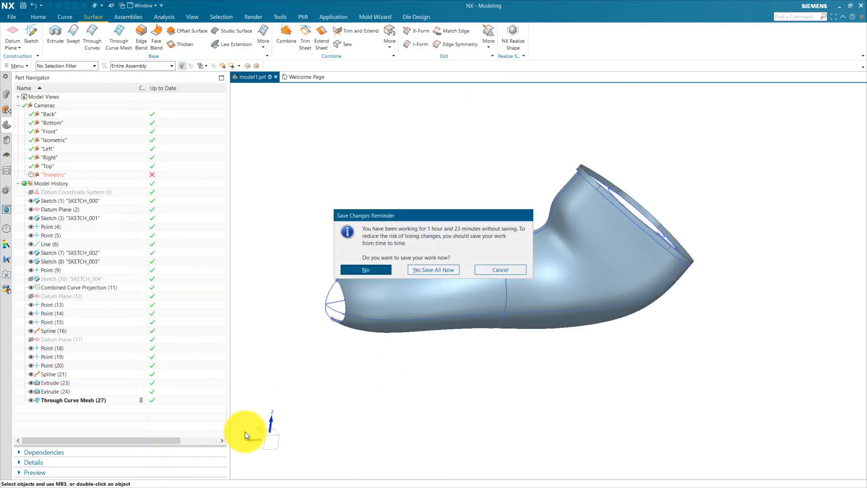
left_click(512, 269)
middle_click_drag(515, 392, 575, 387)
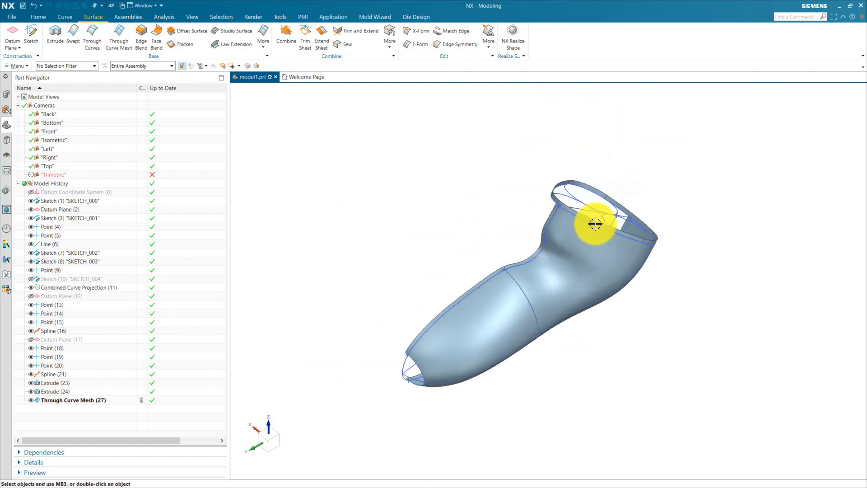
middle_click_drag(594, 223, 498, 228)
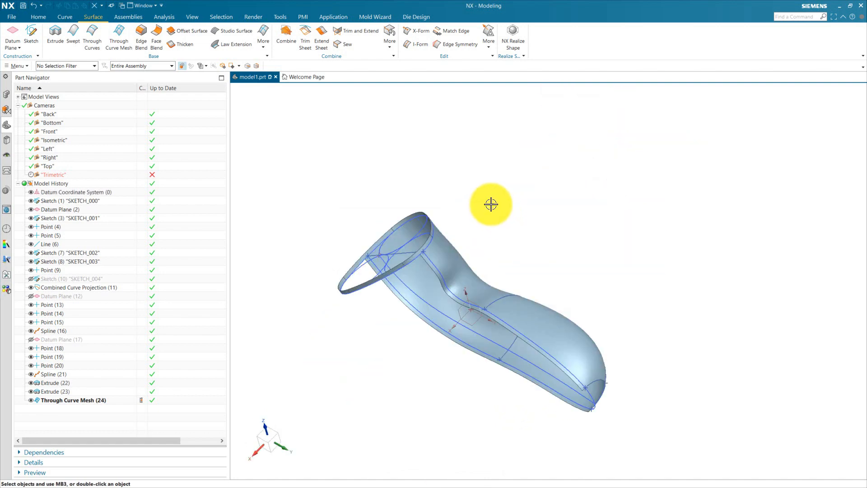
scroll(474, 397, "up", 2)
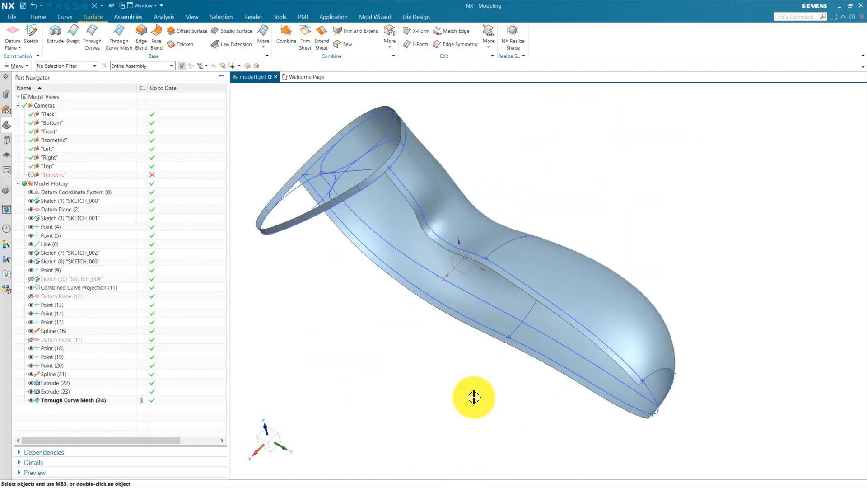
Mirror the Through Curve Mesh surface body across the YZ plane of the datum coordinate system with Mirror Geometry.
left_click(49, 16)
left_click(280, 47)
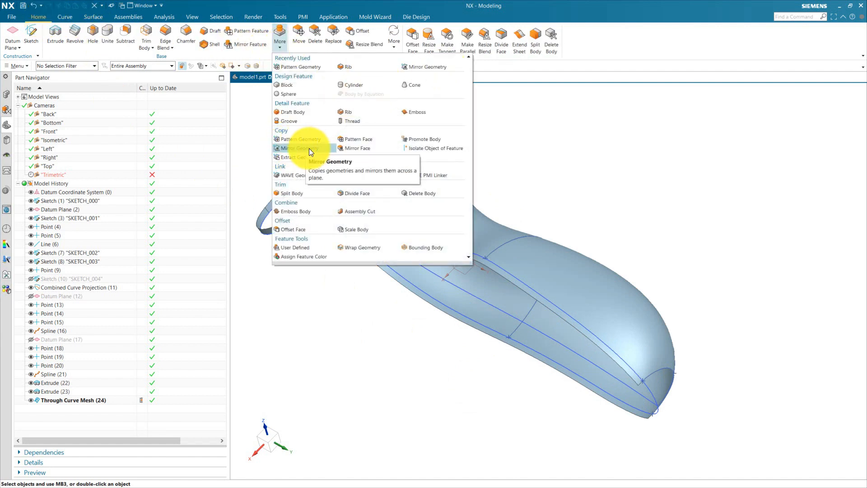
left_click(520, 155)
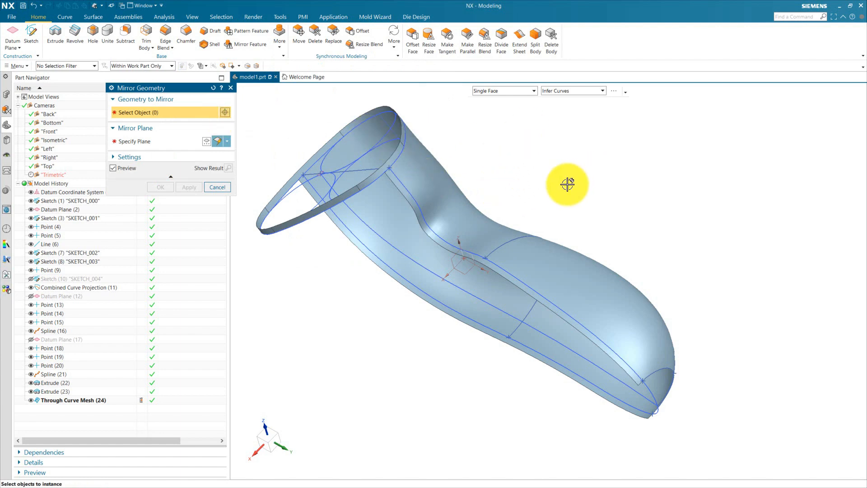
left_click(452, 194)
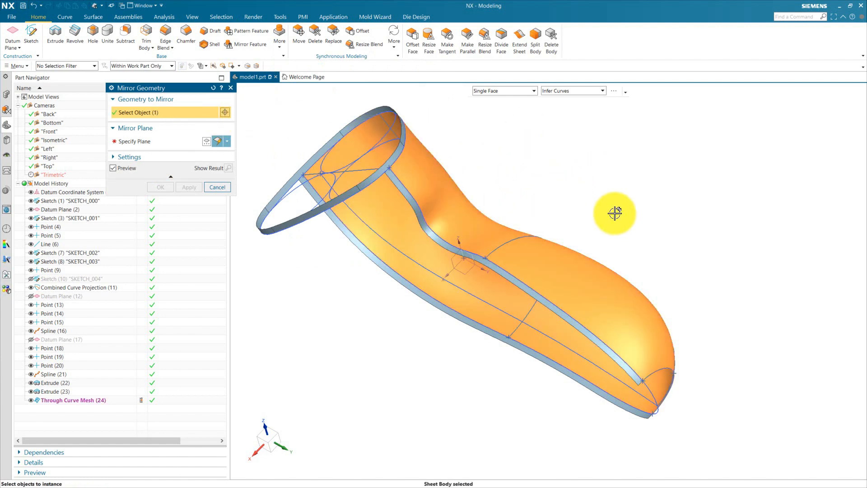
middle_click_drag(329, 381, 397, 363)
scroll(516, 259, "up", 1)
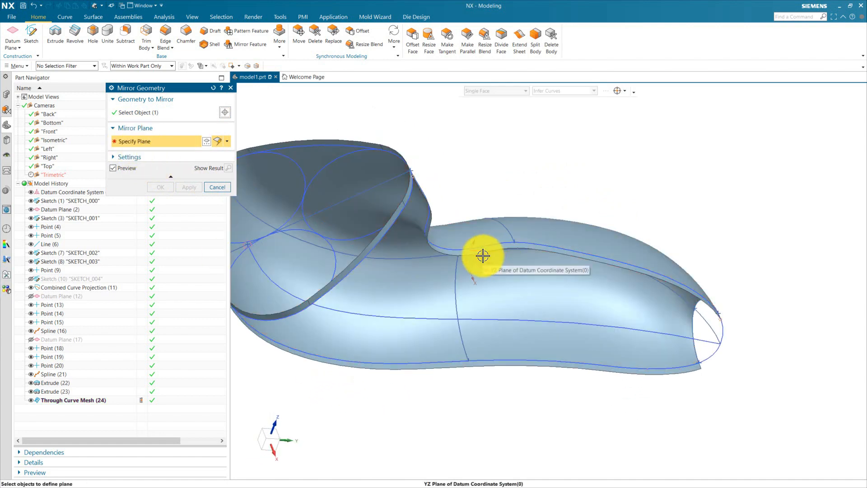
left_click(482, 255)
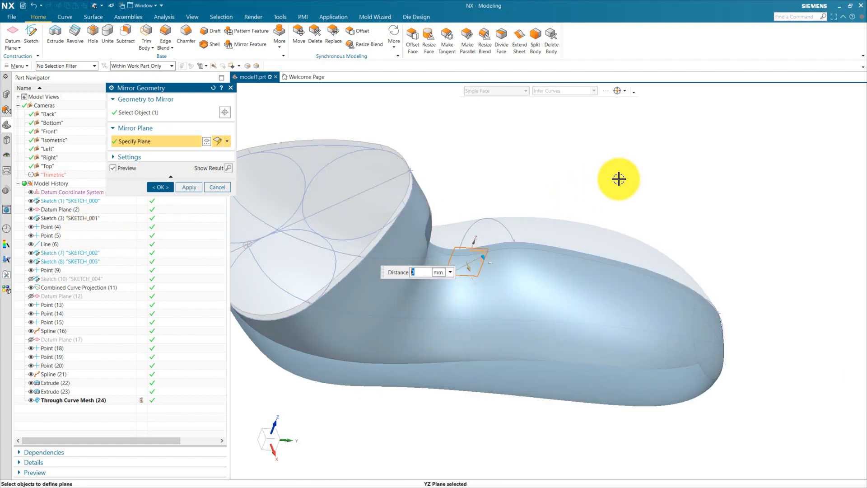
mouse_move(548, 364)
middle_mouse_down()
mouse_move(562, 379)
mouse_move(559, 358)
middle_mouse_up()
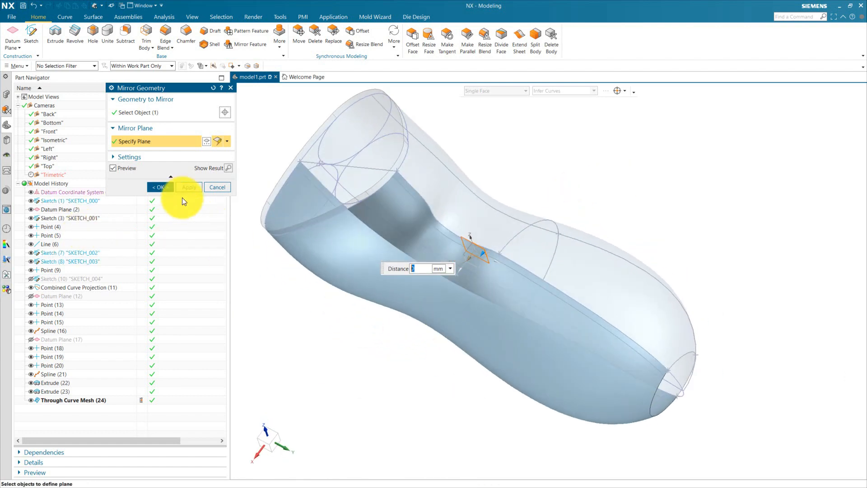
left_click(164, 186)
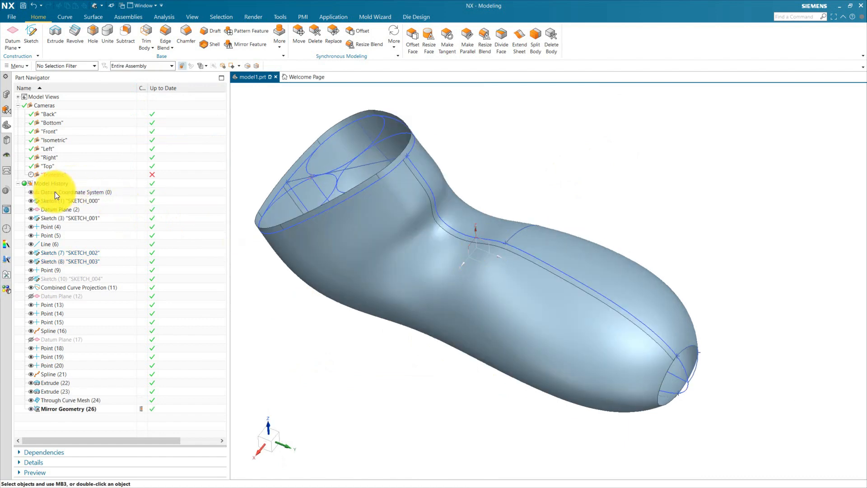
Delete the three extruded sheet strips around the head outline and along the upper and lower seams with Delete Body.
middle_click_drag(456, 100, 446, 106, "shift")
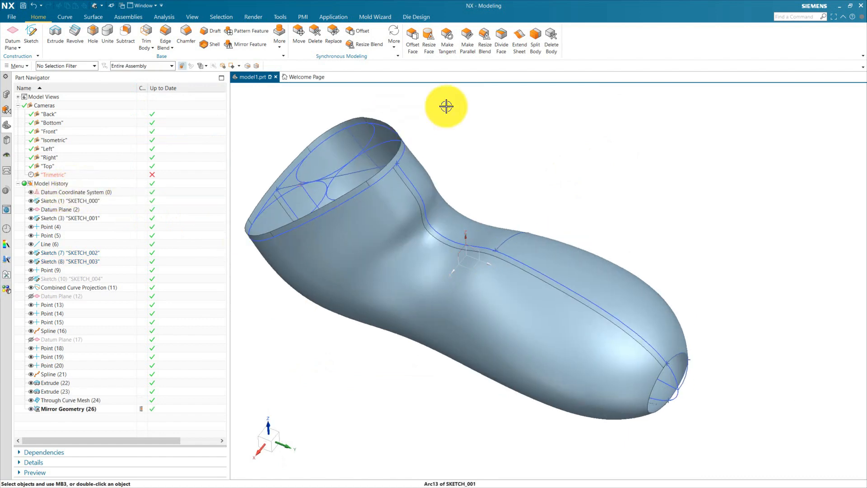
left_click(552, 38)
scroll(405, 134, "up", 1)
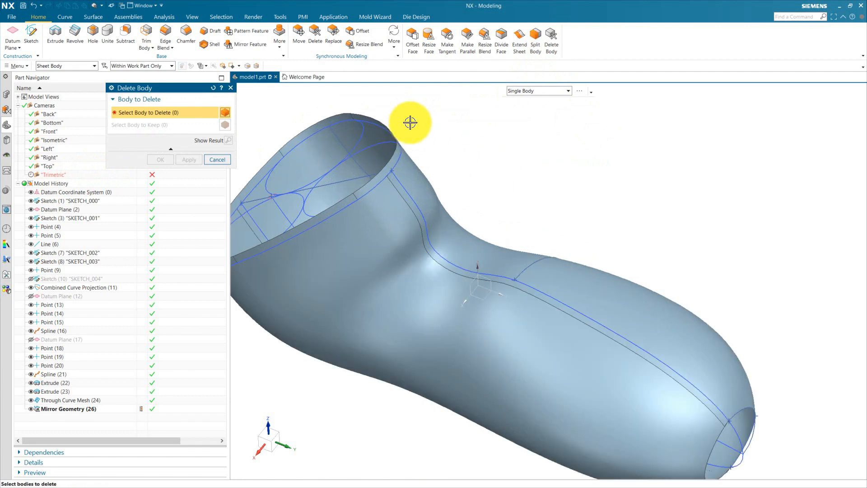
left_click(397, 159)
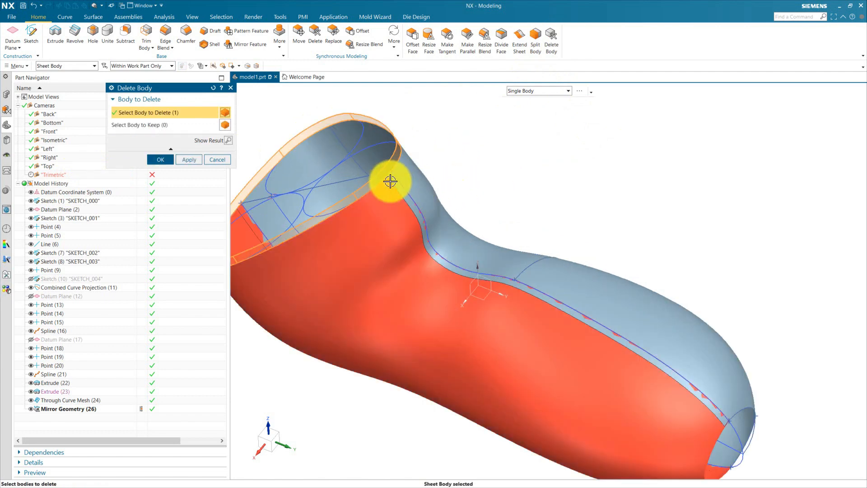
left_click(392, 181)
middle_click_drag(611, 216, 484, 226)
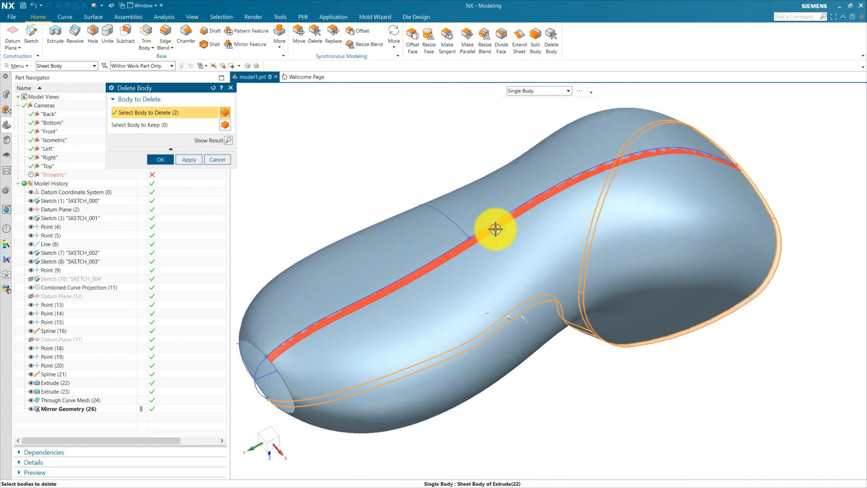
left_click(479, 236)
left_click(195, 159)
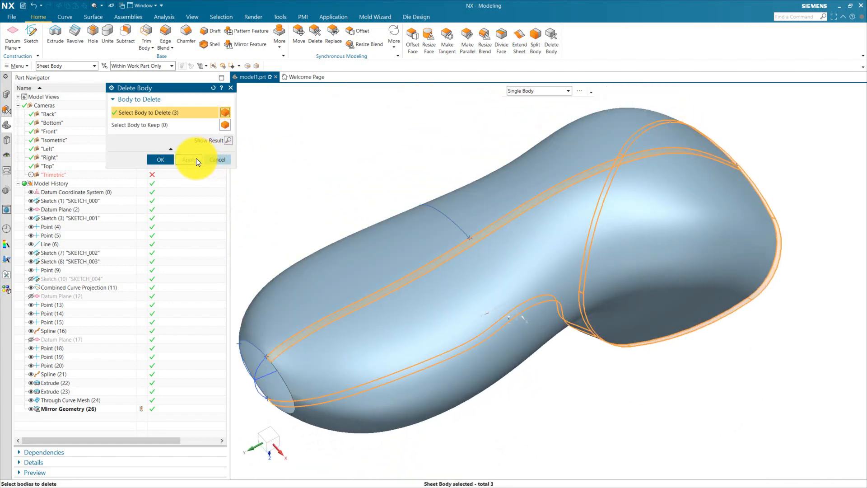
left_click(161, 159)
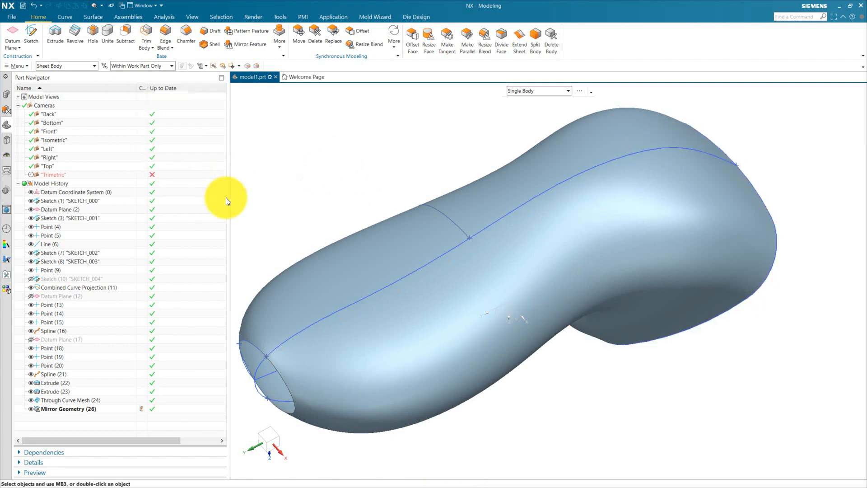
Start a Trimmed N-Sided Surface and select the two edges around the open tip of the handle as its outer loop.
middle_click_drag(519, 358, 517, 294)
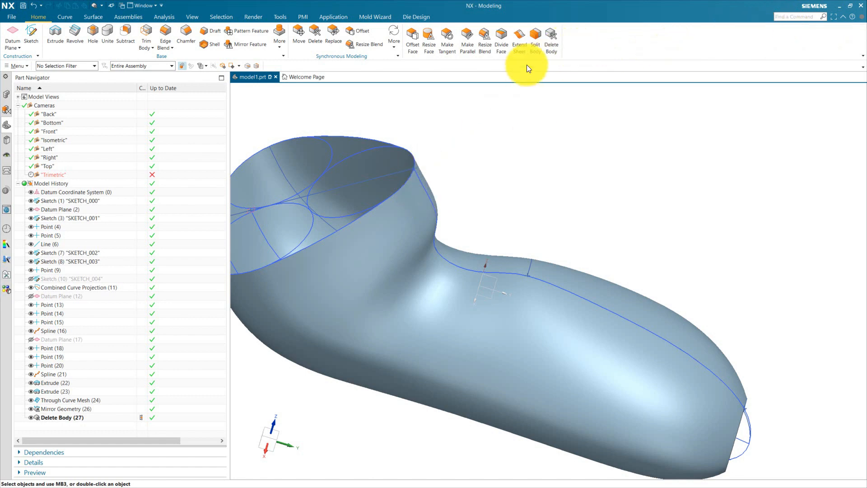
middle_click_drag(465, 174, 564, 221)
scroll(357, 173, "down", 2)
scroll(501, 277, "up", 5)
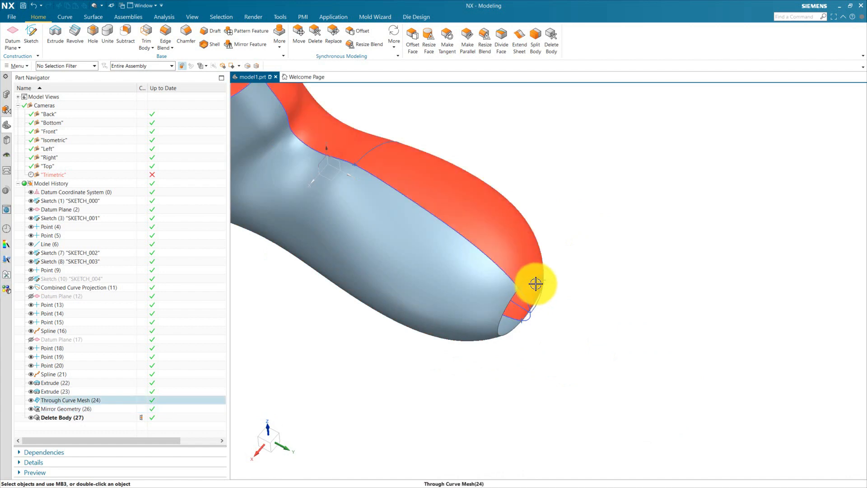
scroll(542, 334, "up", 2)
middle_click_drag(538, 354, 590, 289)
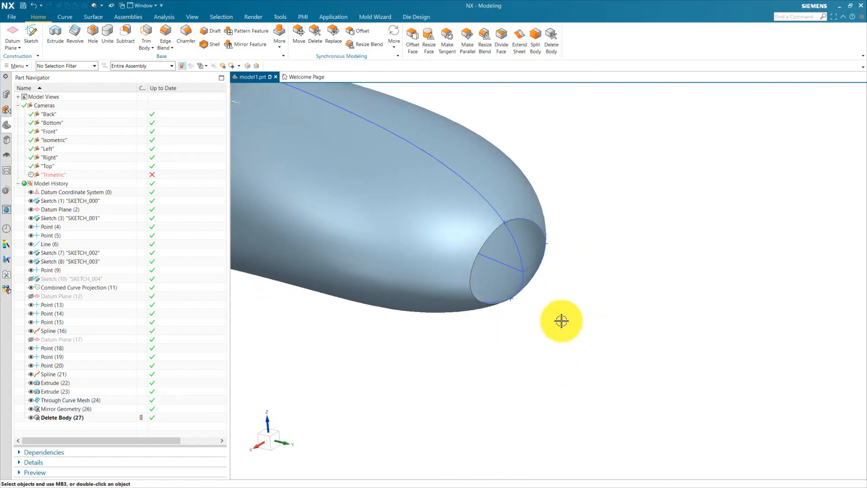
left_click(94, 17)
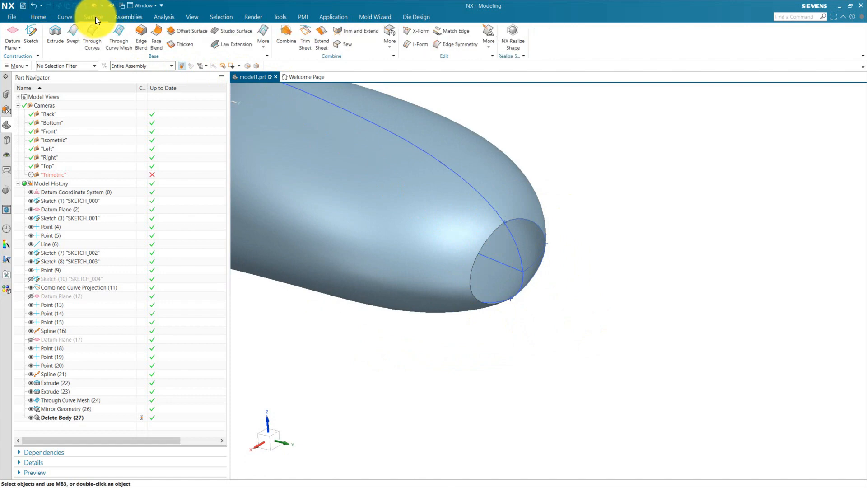
left_click(263, 44)
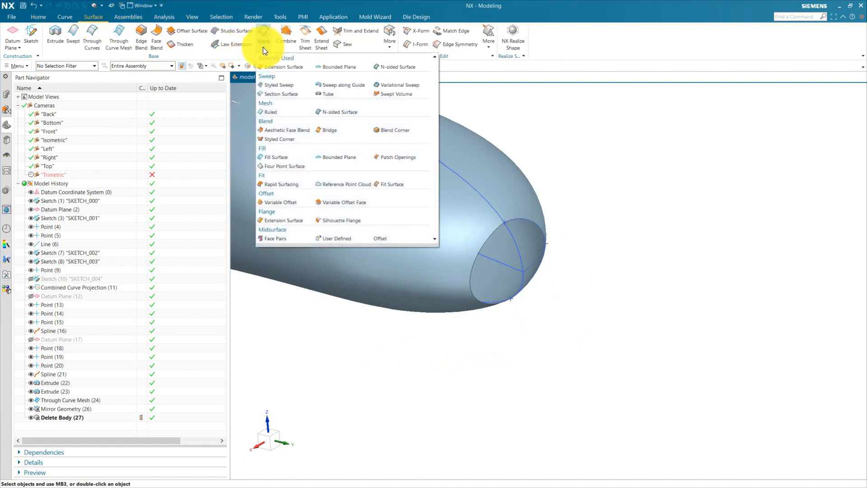
left_click(395, 67)
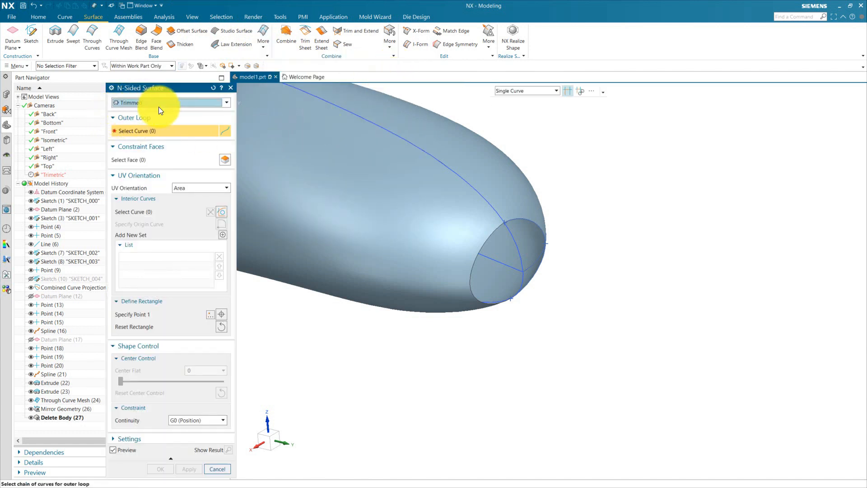
left_click(140, 102)
left_click(142, 110)
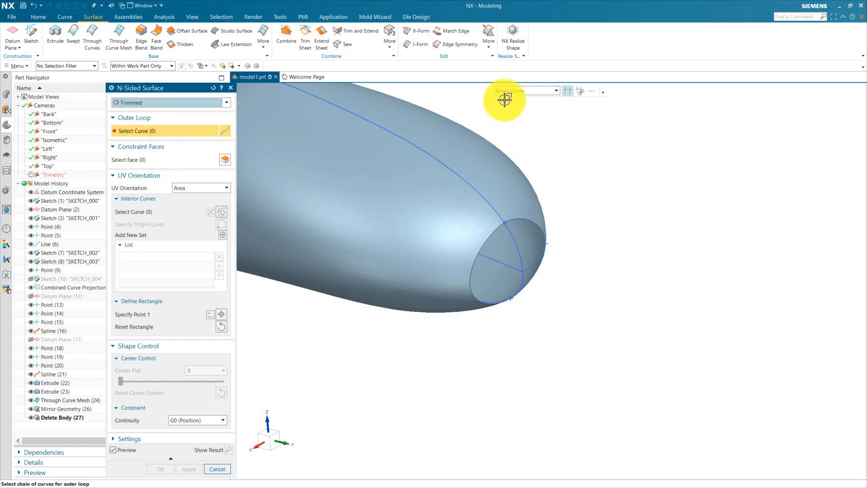
left_click(484, 238)
scroll(538, 234, "up", 3)
left_click(504, 204)
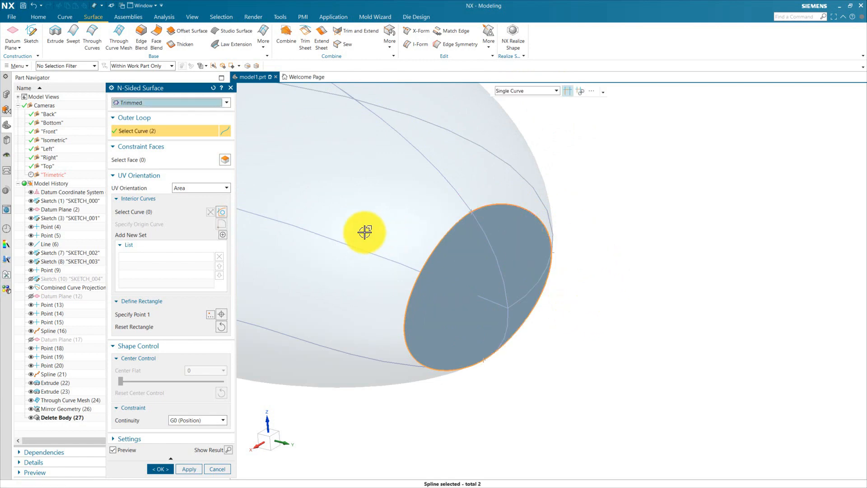
Select the mesh surface and its mirrored copy as constraint faces for the tip's N-Sided Surface.
left_click(148, 160)
left_click(388, 178)
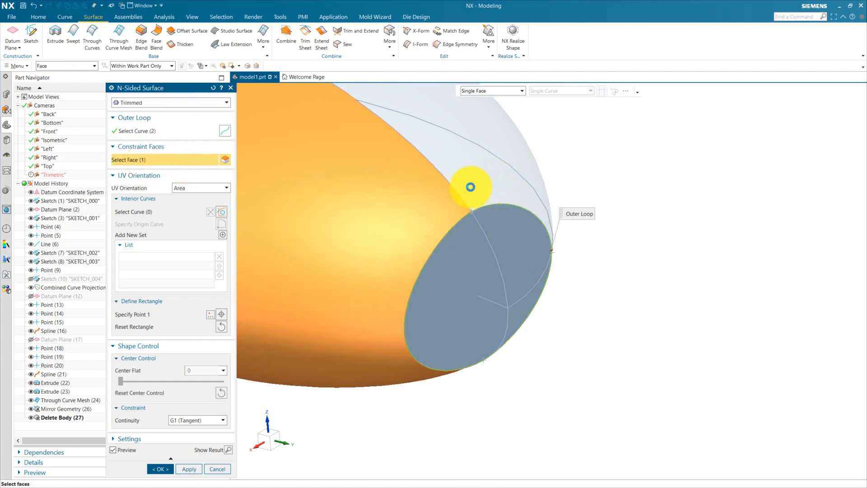
left_click(470, 187)
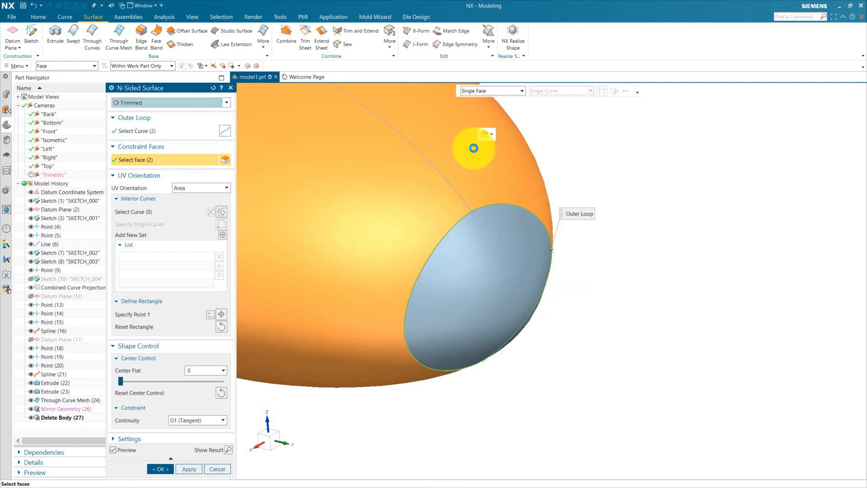
scroll(362, 284, "down", 3)
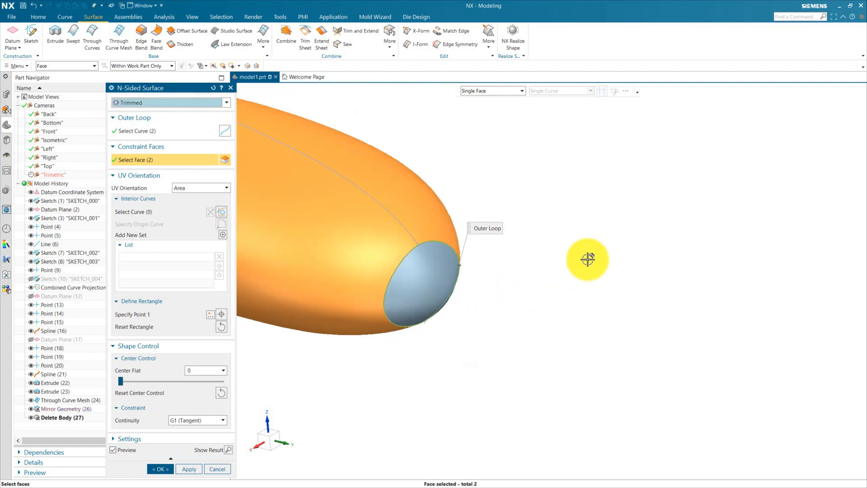
scroll(587, 259, "down", 2)
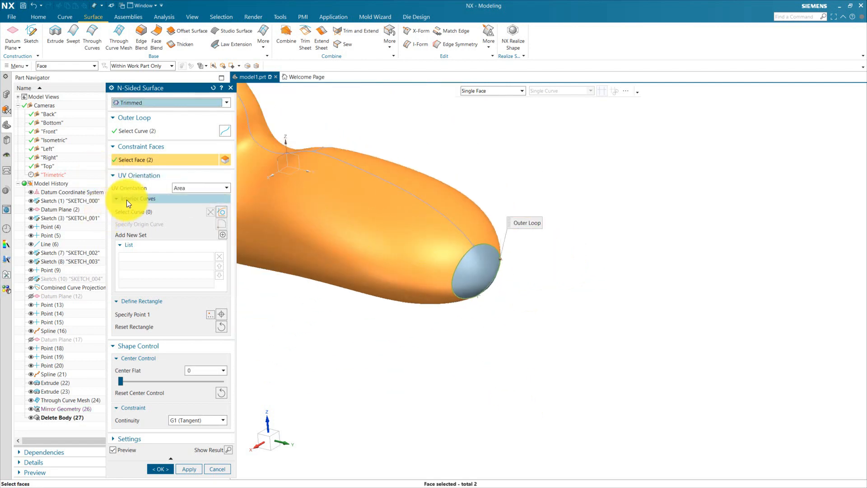
Keep the UV orientation on Area and select the two sketch splines spanning the tip opening as interior curves.
left_click(185, 213)
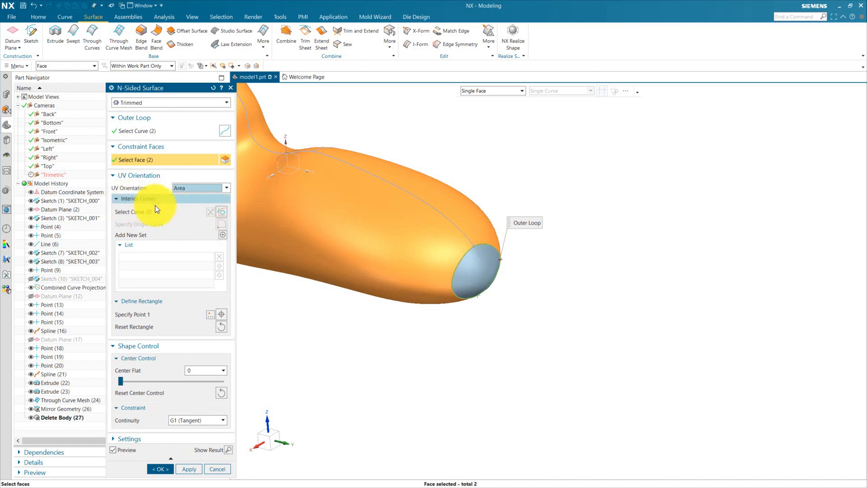
left_click(127, 214)
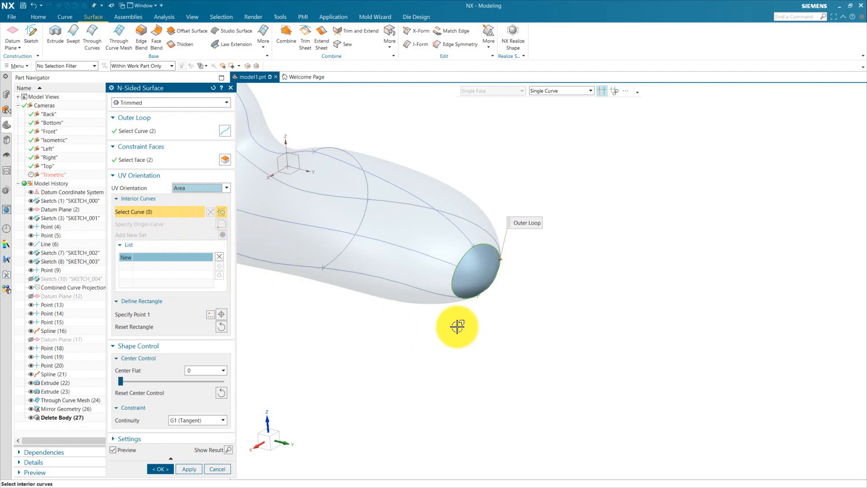
middle_click_drag(454, 327, 558, 150)
scroll(558, 150, "up", 3)
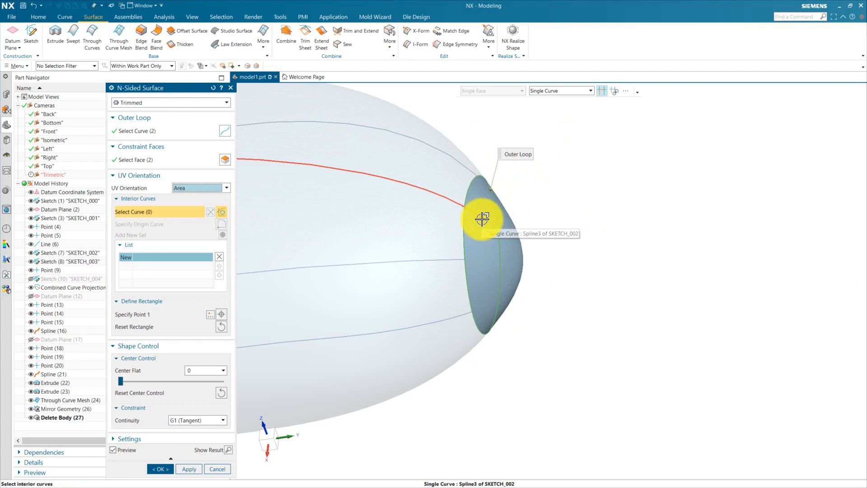
left_click(565, 90)
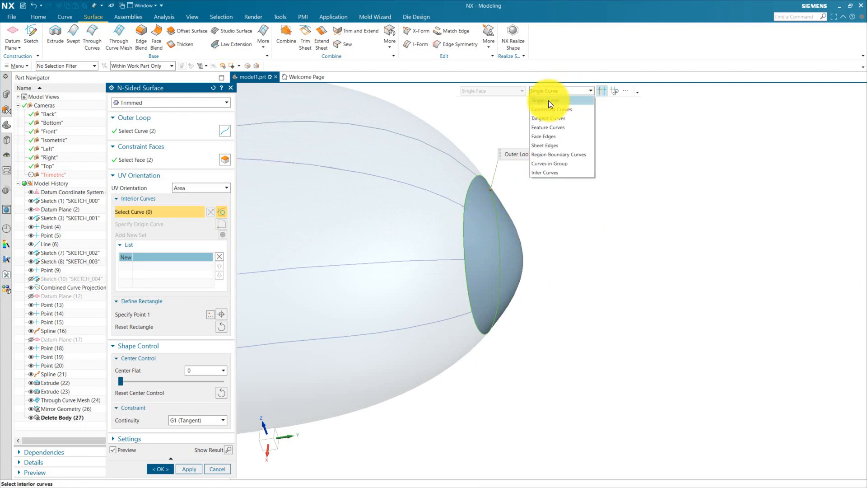
left_click(601, 95)
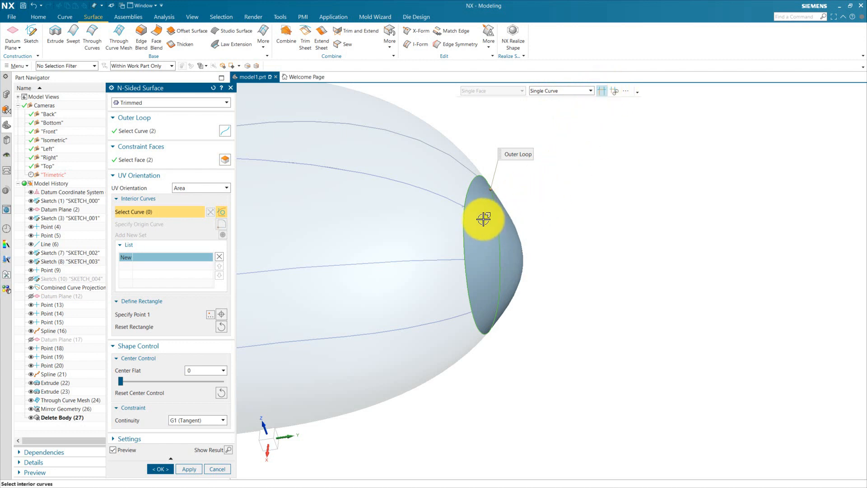
left_click(555, 276)
middle_click_drag(555, 277, 557, 340)
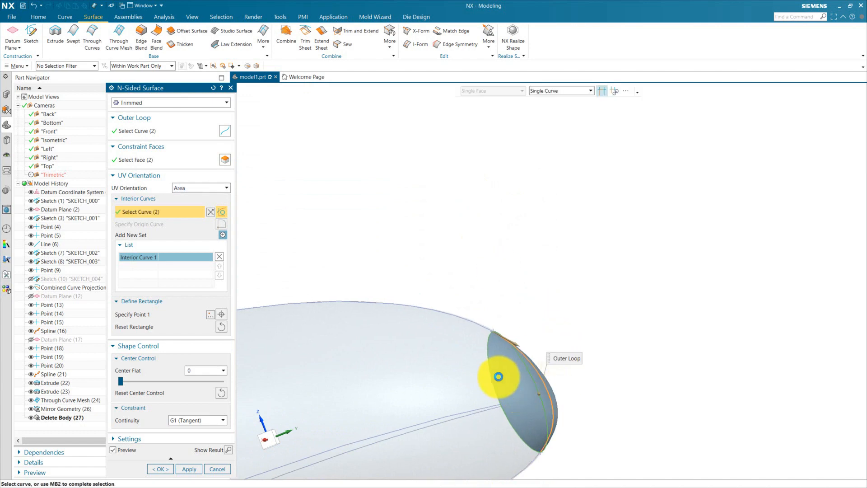
left_click(500, 375)
middle_click_drag(499, 374, 492, 217)
scroll(500, 188, "down", 5)
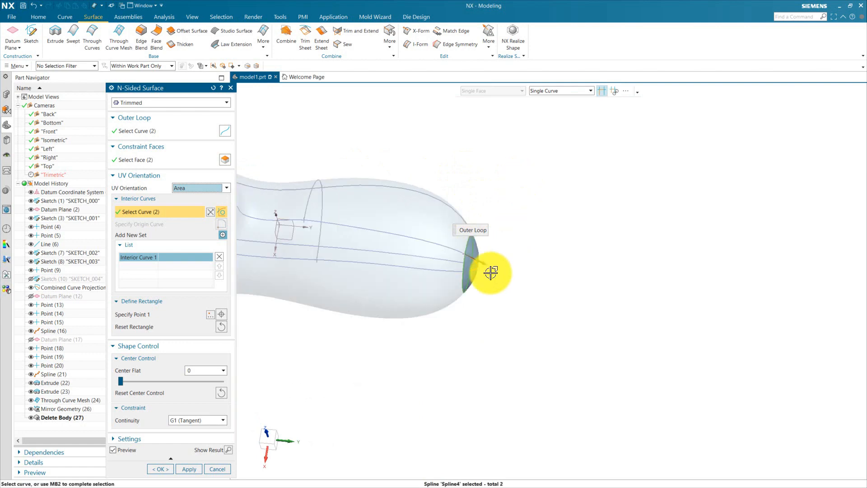
Create the trimmed N-Sided Surface with G1 (Tangent) continuity to close the handle's open tip.
scroll(543, 331, "up", 3)
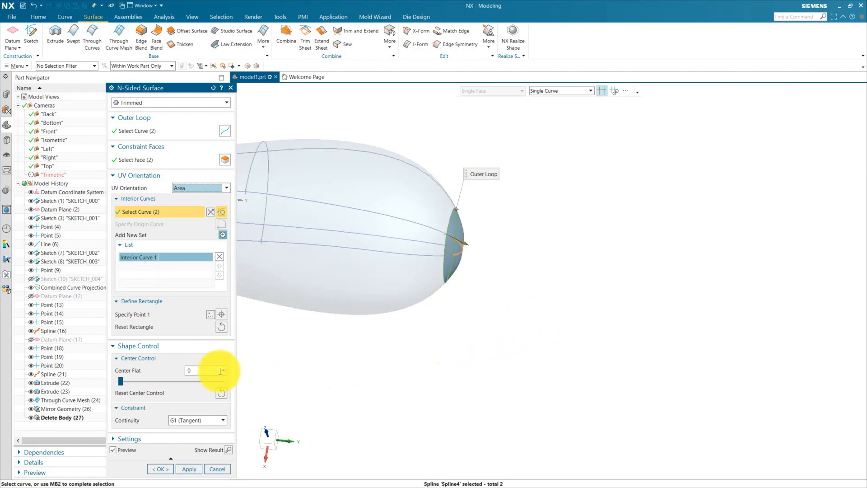
left_click(162, 345)
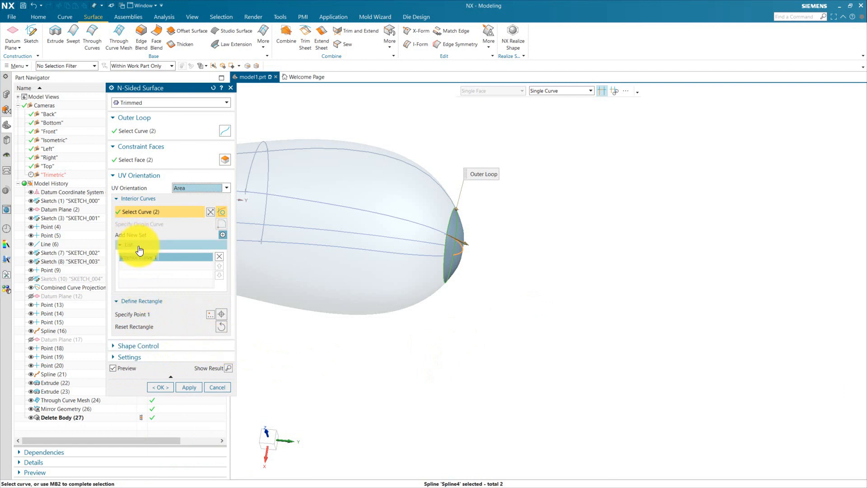
left_click(138, 244)
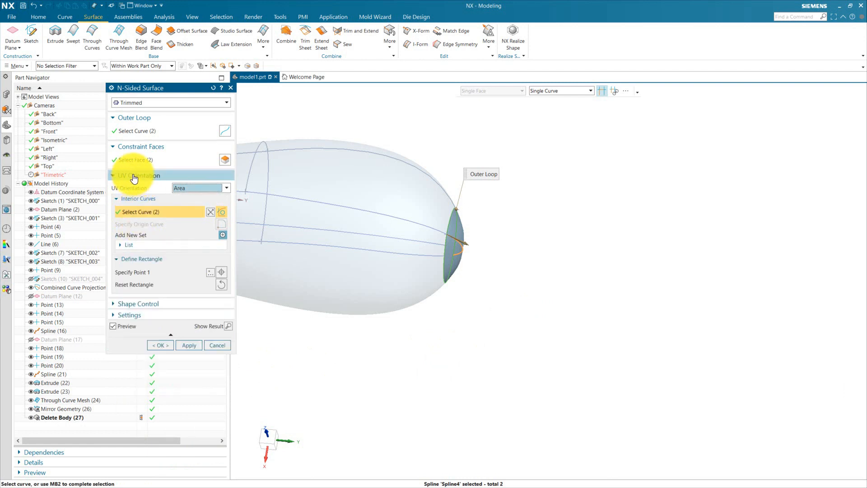
left_click(134, 176)
left_click(160, 229)
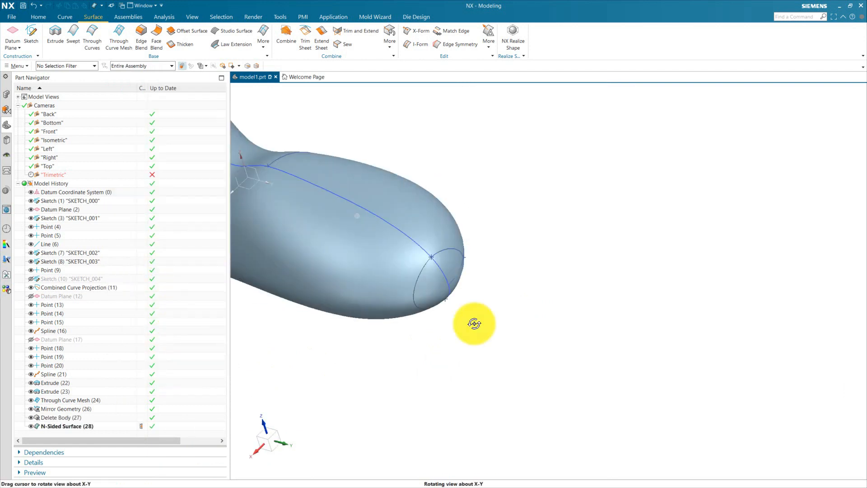
middle_click_drag(470, 269, 464, 342)
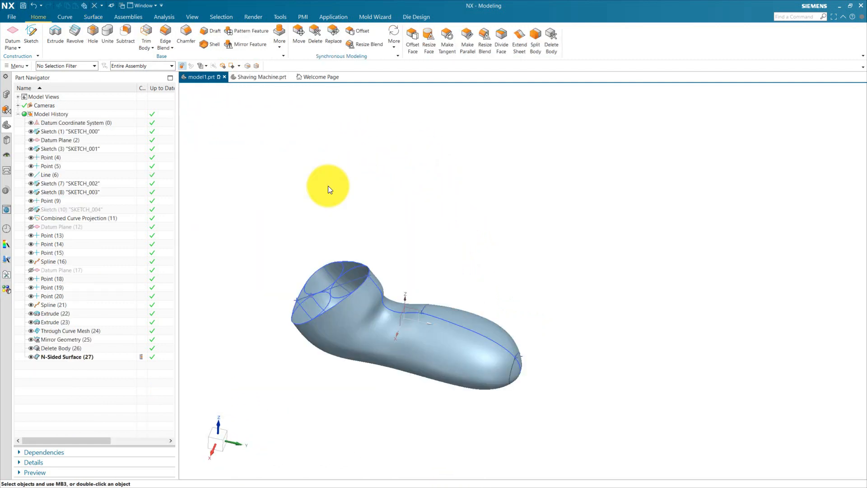
Examine the head and ribbed ring of the finished Shaving Machine.prt model, returning to model1.prt when done.
scroll(435, 387, "up", 2)
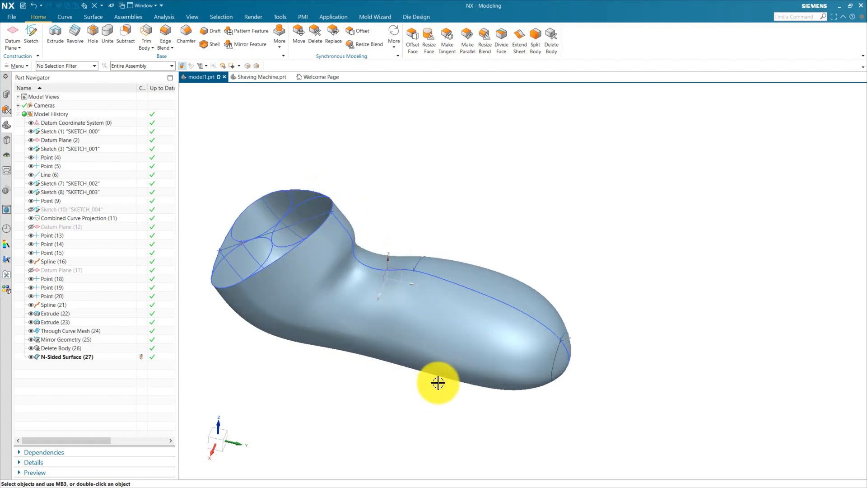
scroll(437, 382, "down", 1)
middle_click_drag(531, 188, 316, 172)
left_click(261, 77)
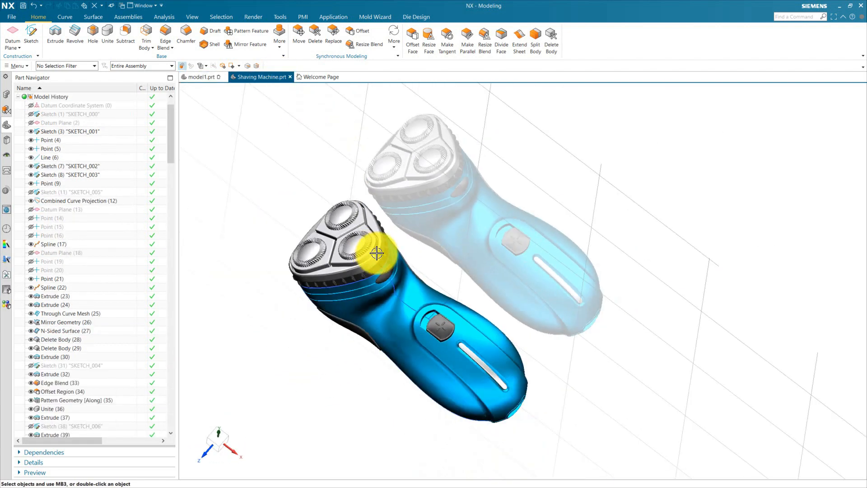
mouse_move(382, 238)
middle_mouse_down()
mouse_move(360, 232)
mouse_move(397, 227)
mouse_move(388, 235)
middle_mouse_up()
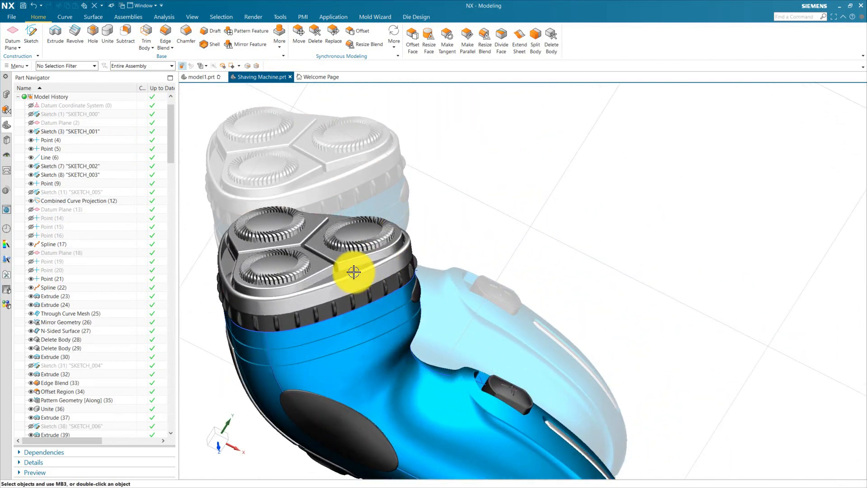
scroll(344, 300, "up", 5)
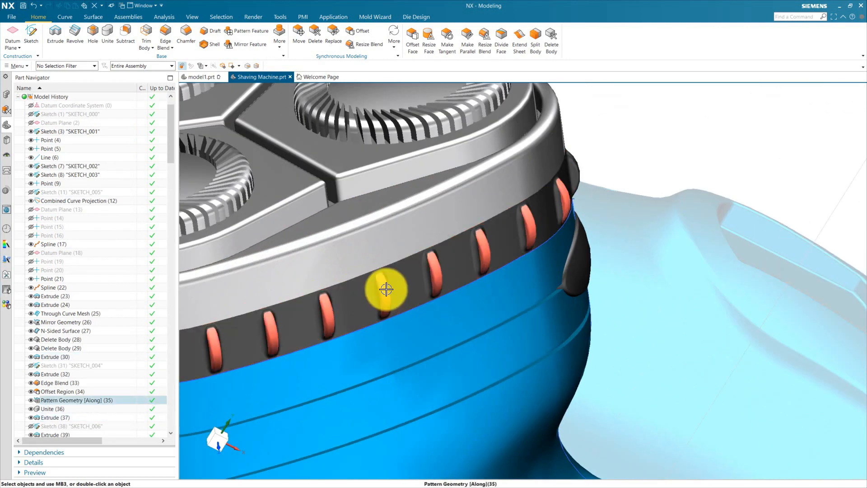
scroll(387, 294, "down", 1)
scroll(387, 293, "down", 5)
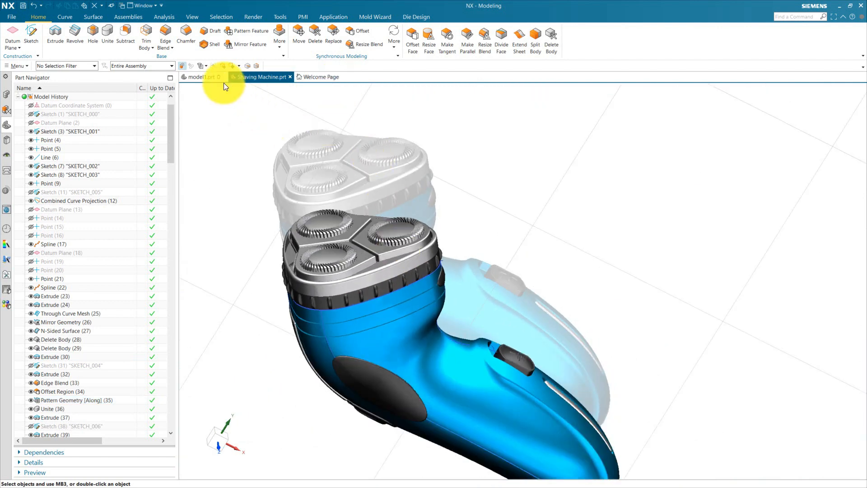
left_click(207, 78)
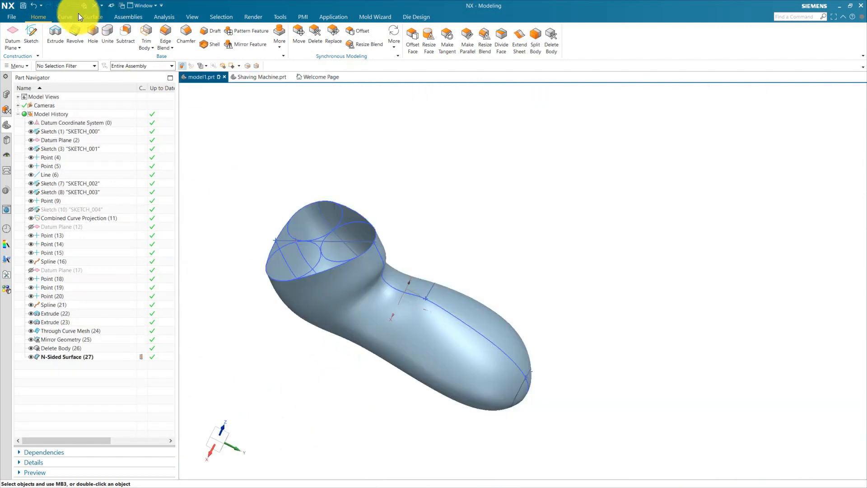
Start an Extrude with the Single Curve rule and select the first arcs of the head outline as its section.
left_click(54, 34)
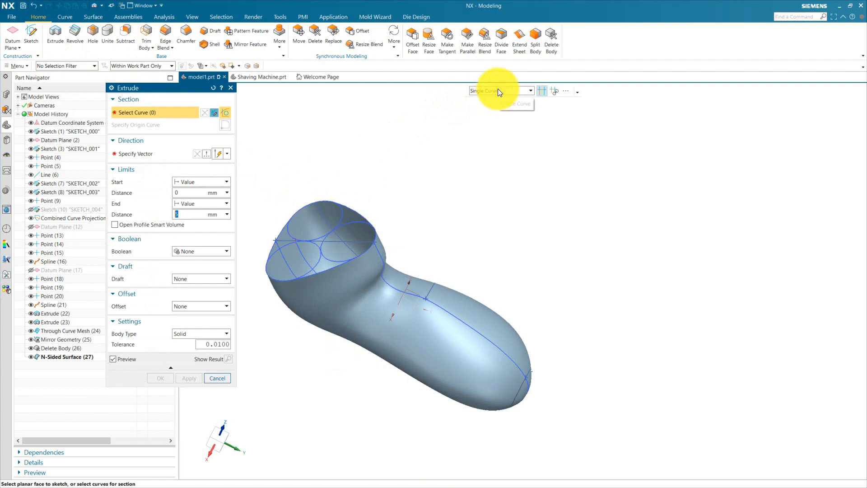
left_click(494, 91)
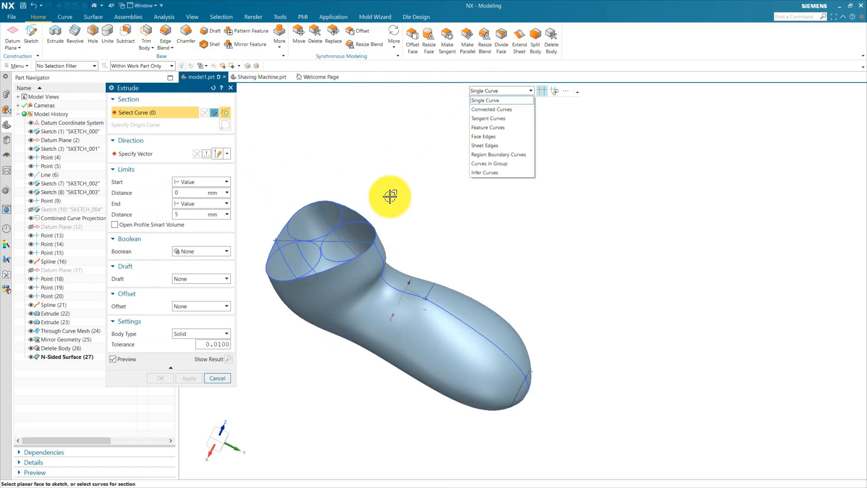
left_click(479, 98)
scroll(356, 198, "up", 5)
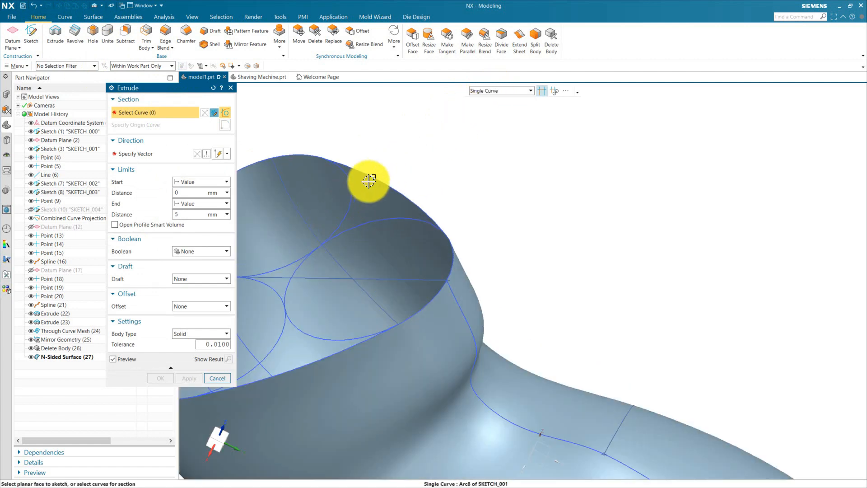
left_click(402, 185)
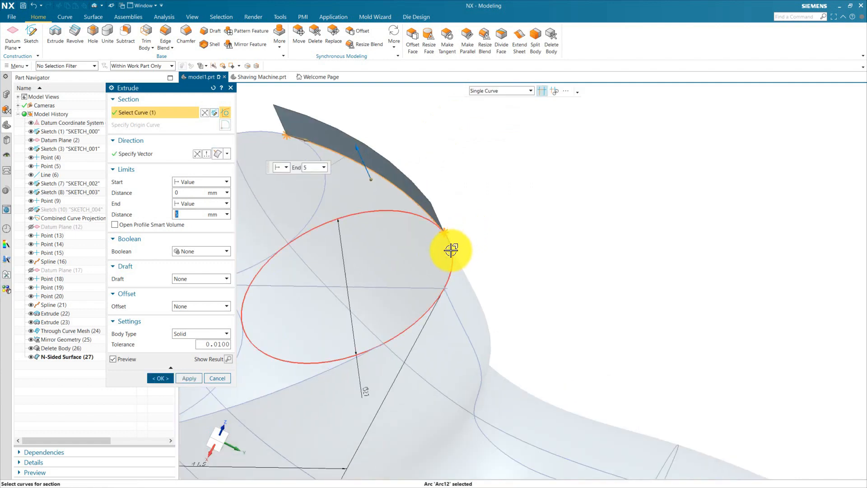
scroll(513, 236, "down", 4)
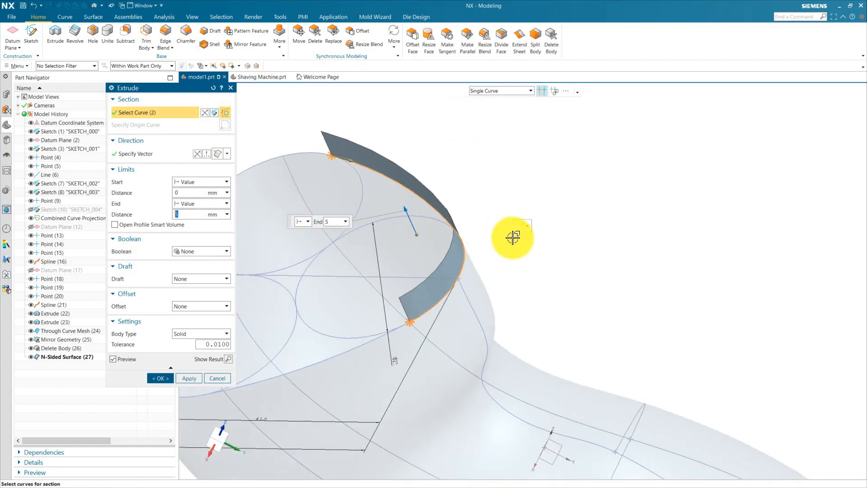
scroll(406, 301, "up", 2)
left_click(377, 314)
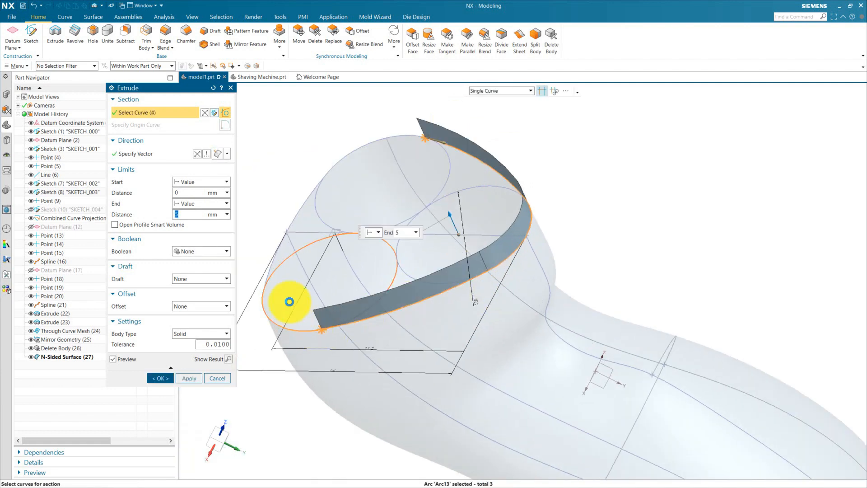
Complete the section with the remaining head-outline arcs and extrude the closed profile 5 mm as a solid with no Boolean.
left_click(272, 262)
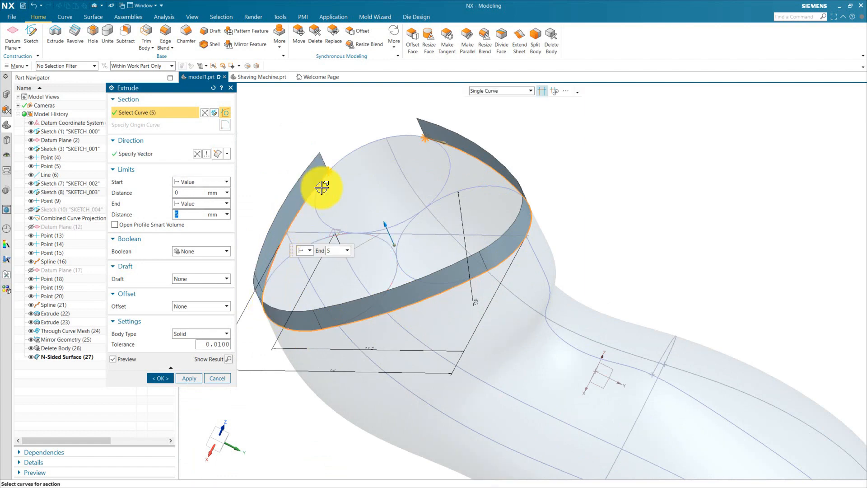
left_click(373, 138)
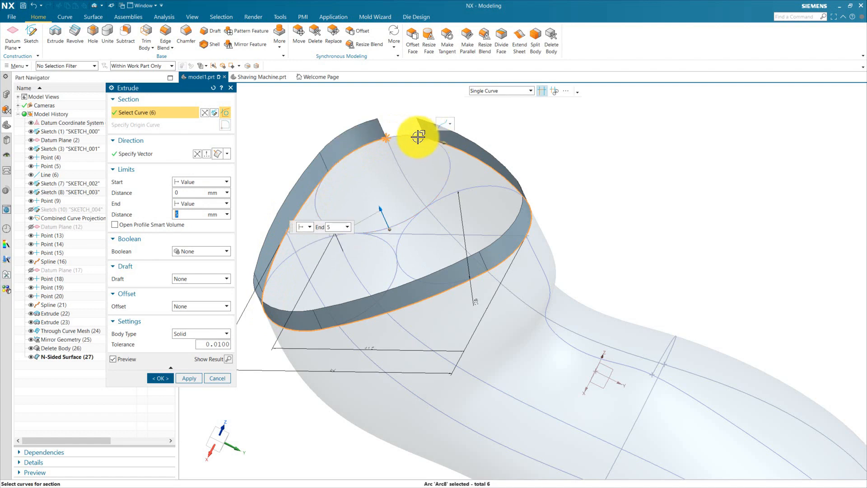
left_click(410, 135)
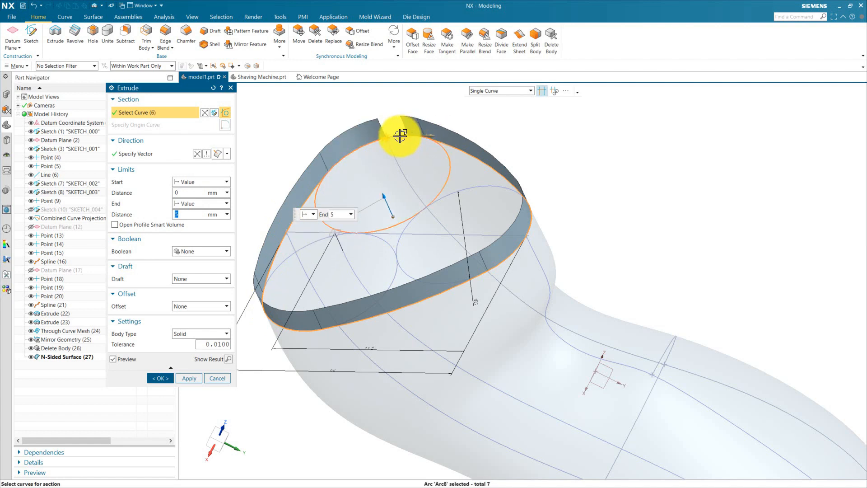
left_click(399, 136)
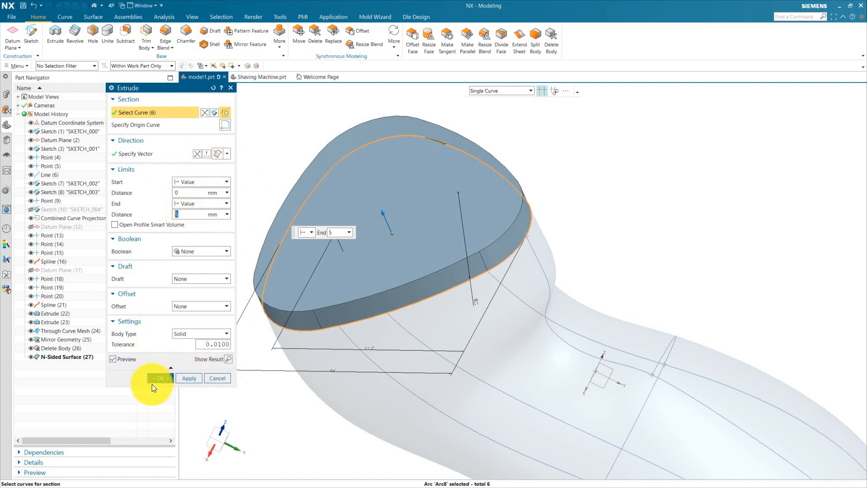
left_click(157, 376)
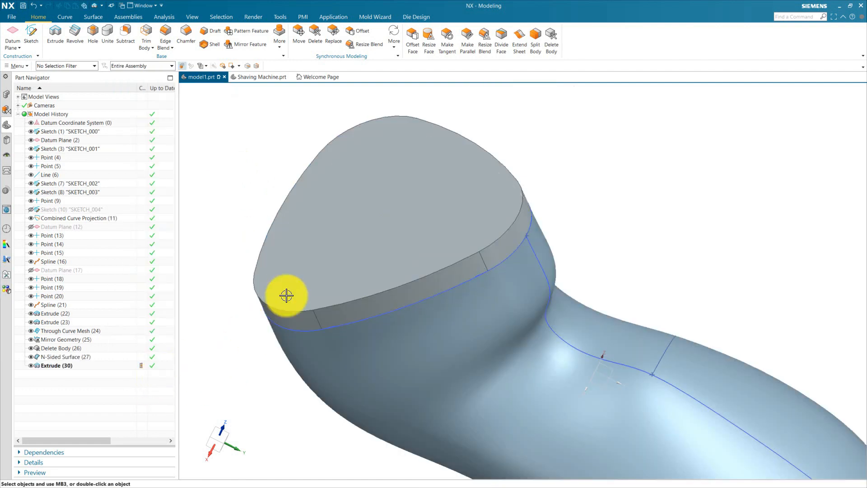
key("Home")
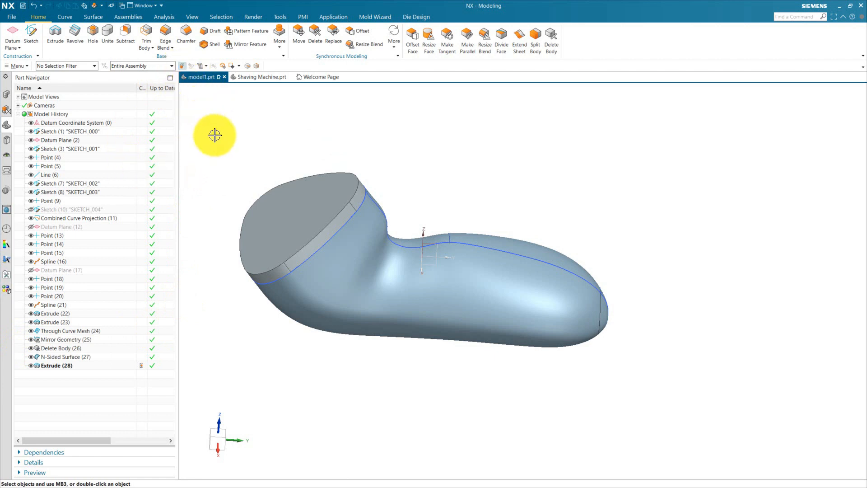
Start an Intersection Curve and select the head extrusion's side face at the handle's upper seam as the first set.
left_click(62, 16)
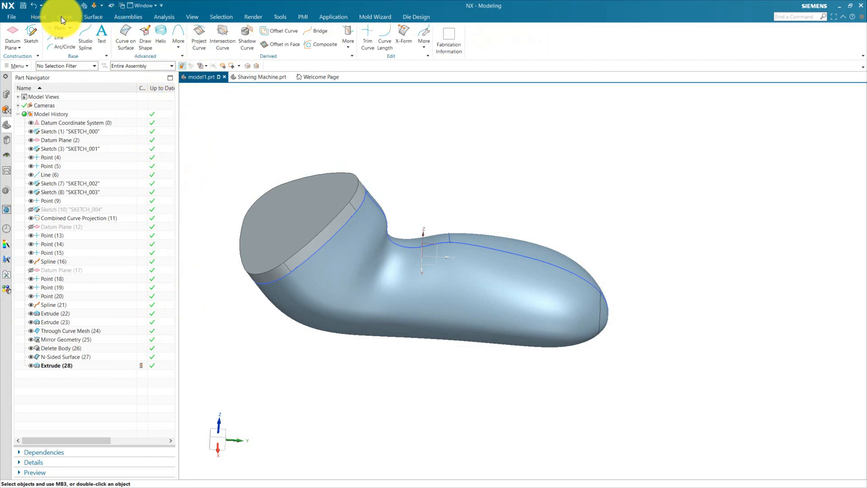
left_click(223, 37)
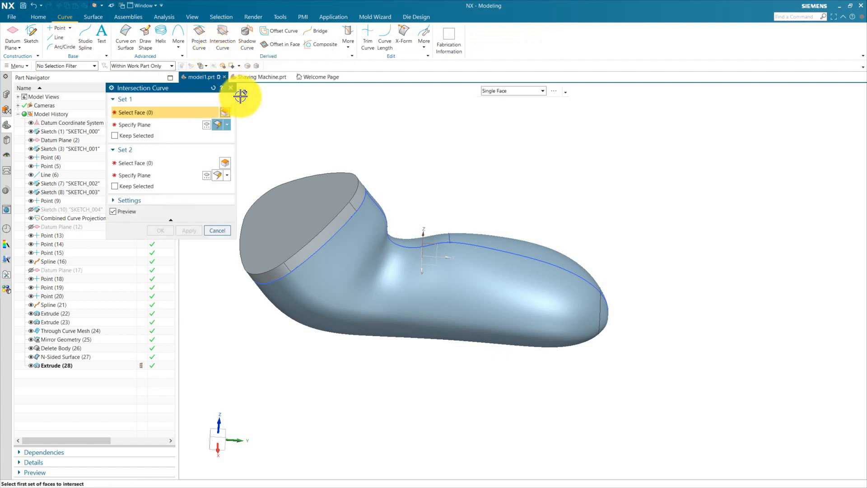
middle_click_drag(412, 170, 372, 188)
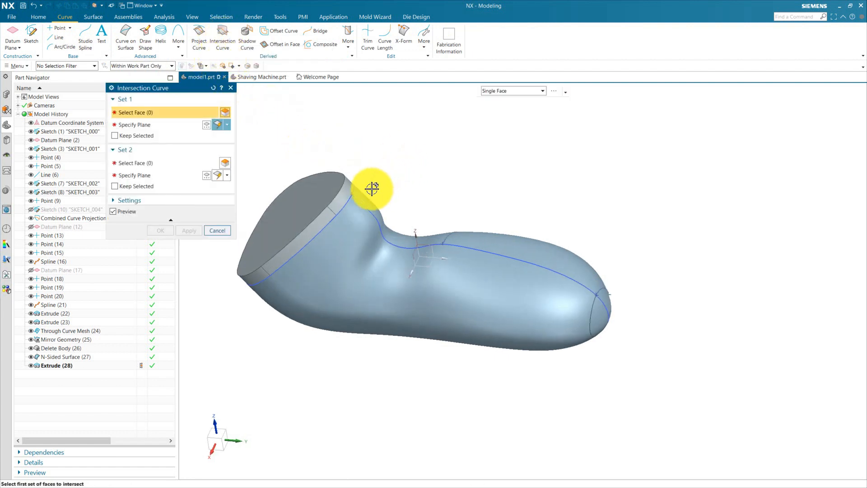
scroll(372, 187, "up", 3)
left_click(333, 186)
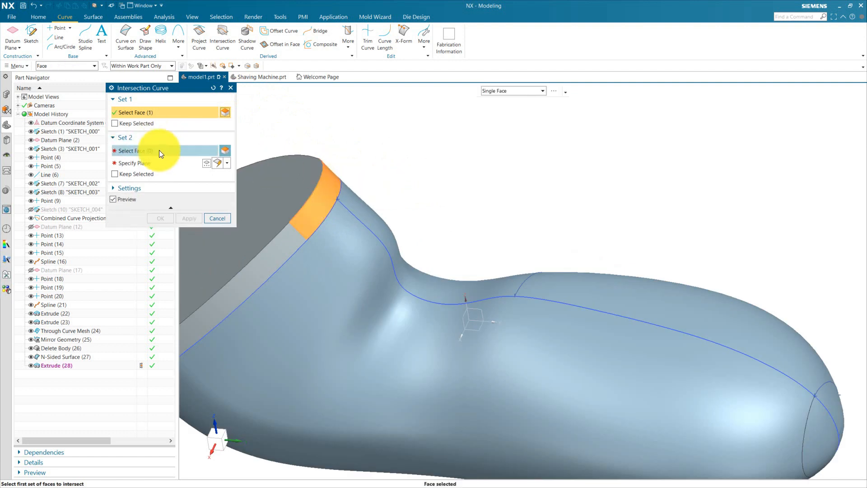
Use the datum coordinate system's YZ plane as the second set at 0 mm distance and create the intersection curve.
left_click(151, 162)
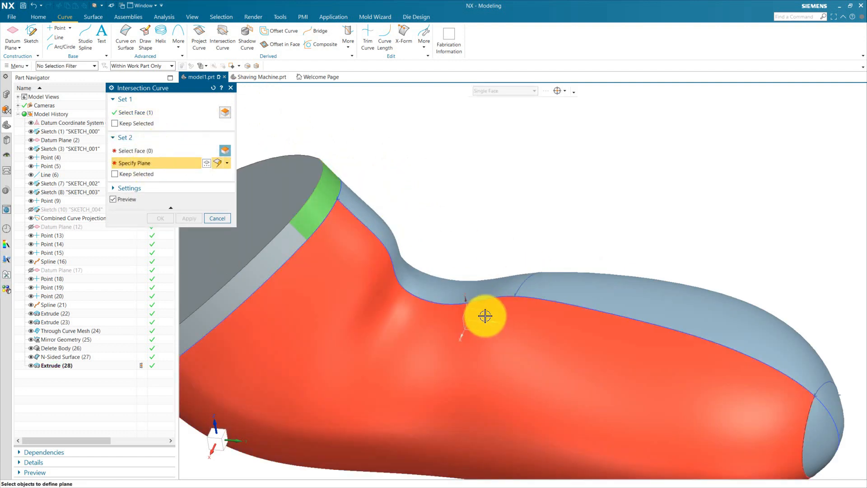
left_click(481, 309)
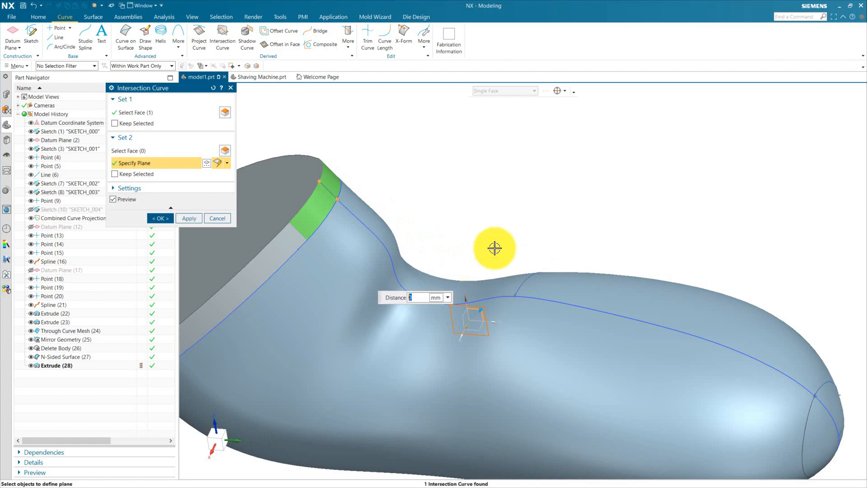
left_click(165, 218)
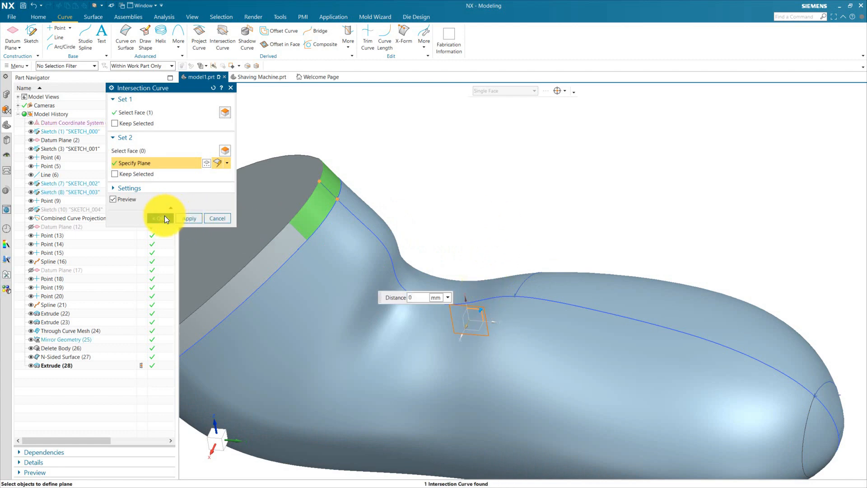
scroll(332, 198, "up", 3)
scroll(332, 187, "up", 2)
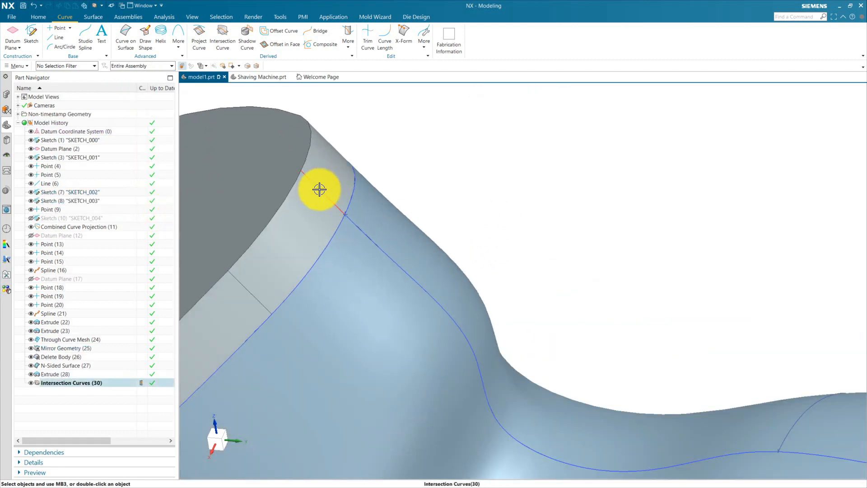
scroll(319, 190, "down", 5)
scroll(319, 190, "up", 5)
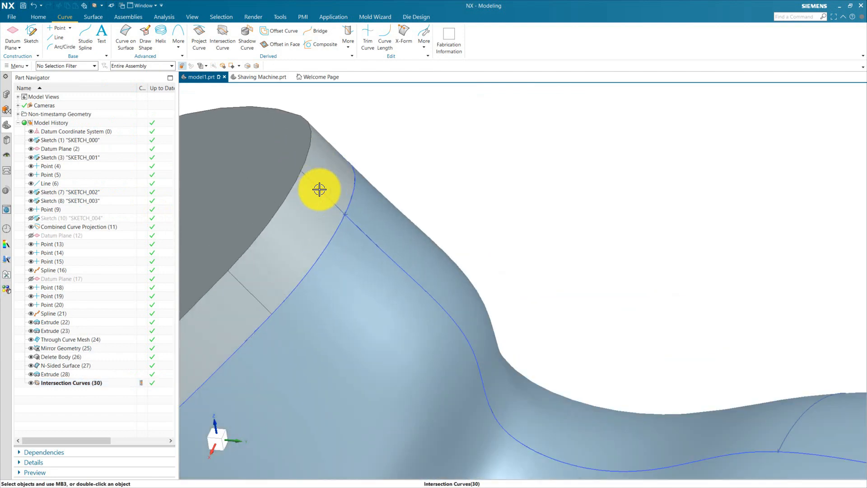
scroll(343, 208, "down", 6)
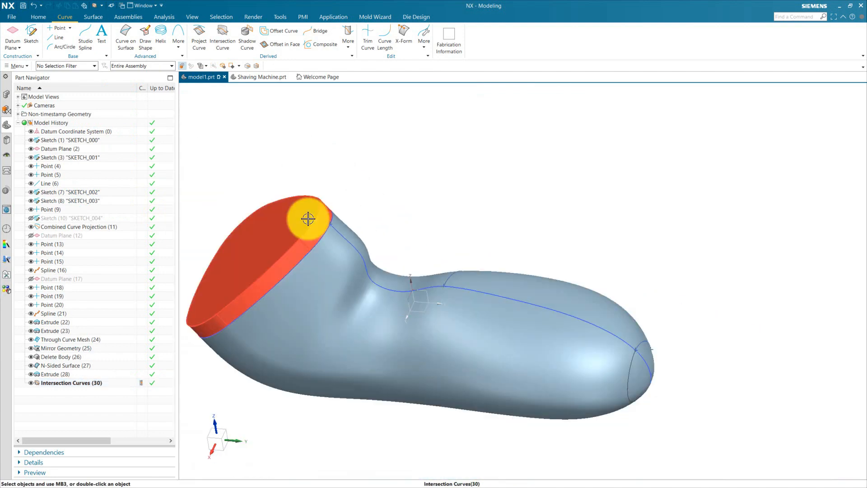
Create a sketch on the datum coordinate system's YZ plane with the Y-axis as the horizontal reference.
left_click(29, 28)
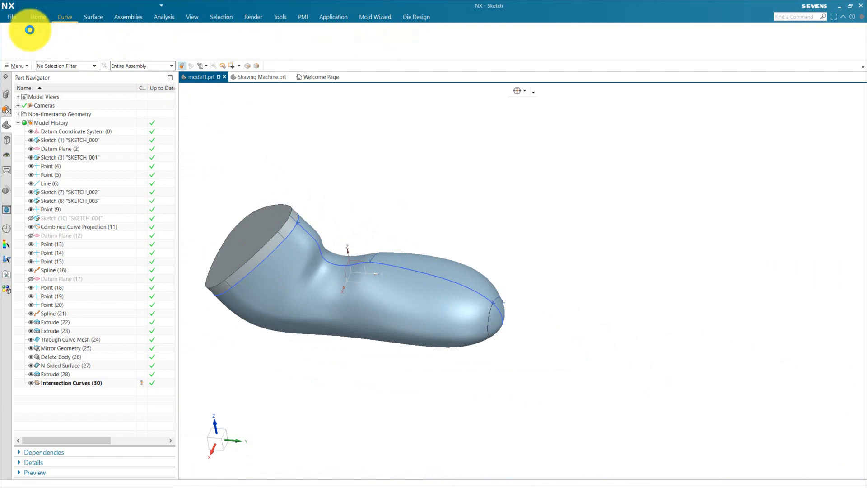
left_click(394, 262)
left_click(166, 182)
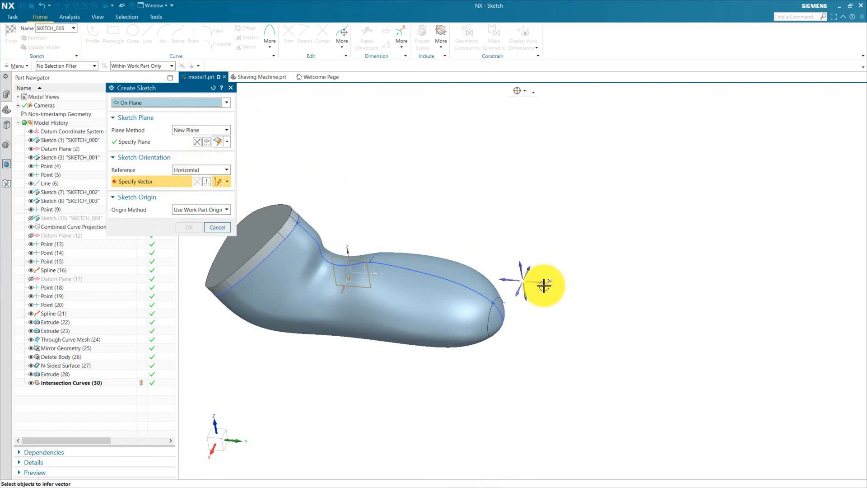
left_click(543, 285)
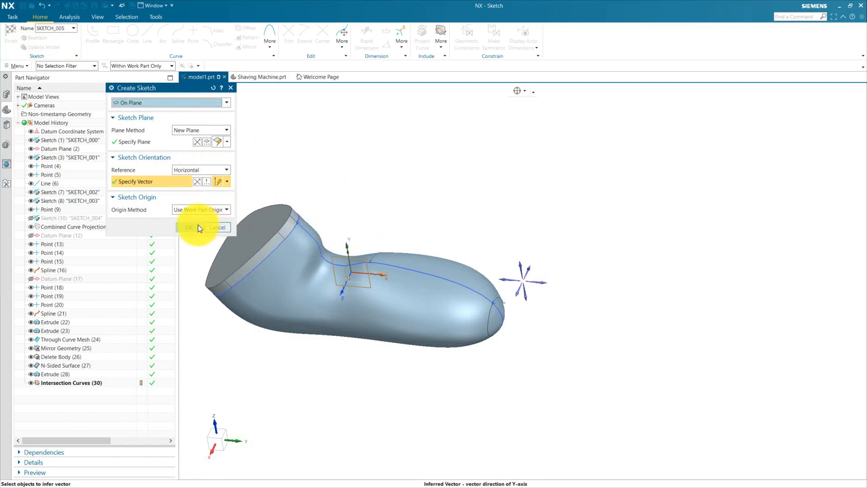
left_click(188, 227)
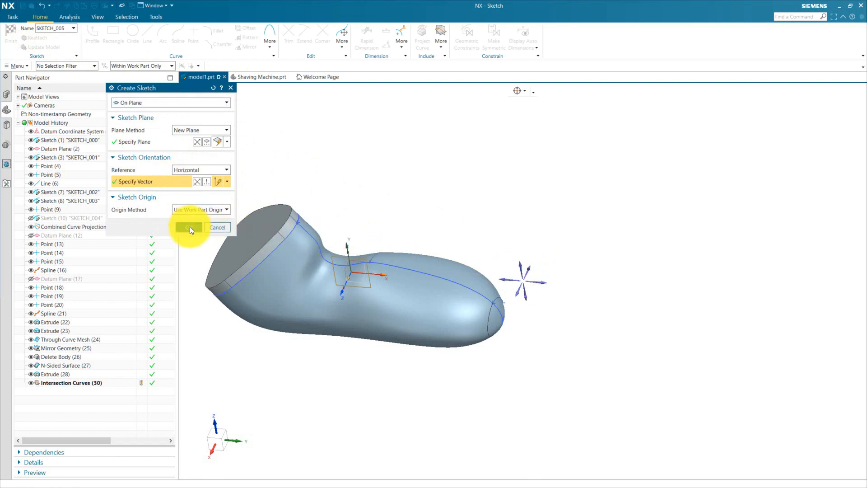
Sketch a slanted line about 5.2 mm long just outside the upper side edge of the head extrusion.
scroll(386, 192, "up", 6)
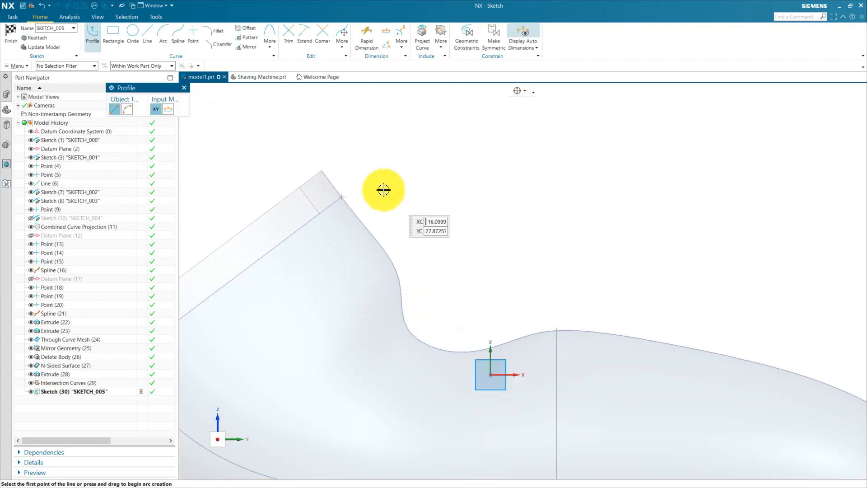
left_click(89, 31)
left_click(91, 39)
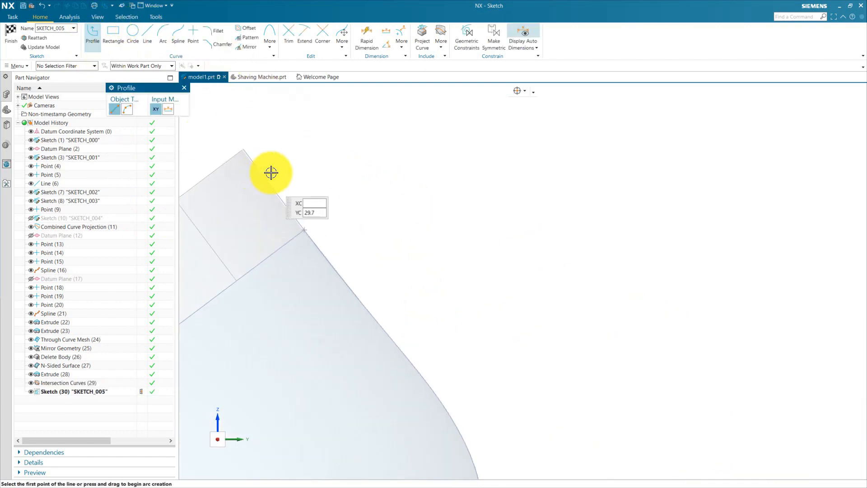
left_click(253, 135)
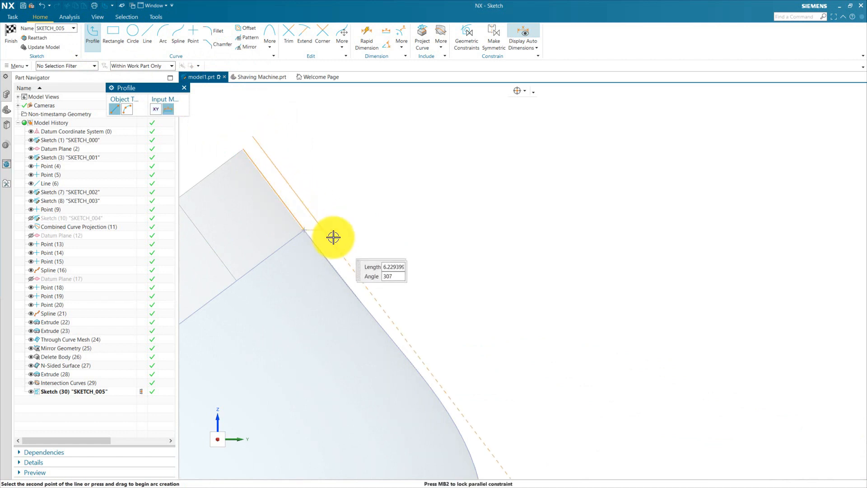
type("7.5")
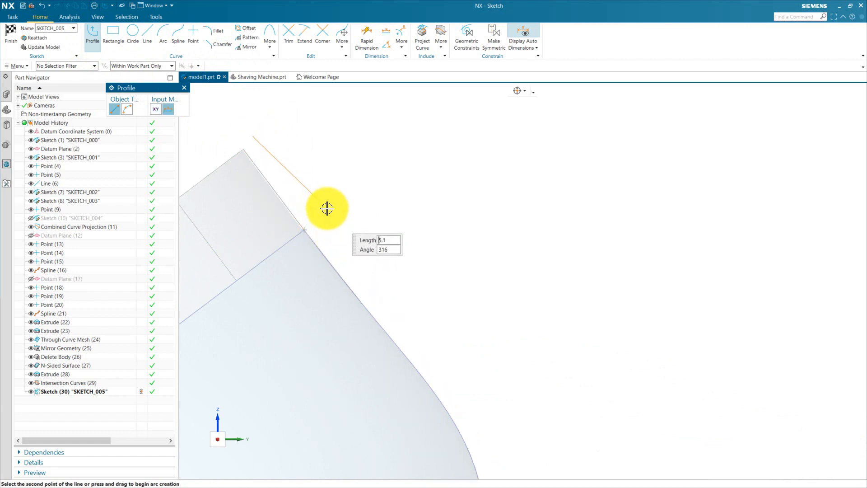
left_click(328, 209)
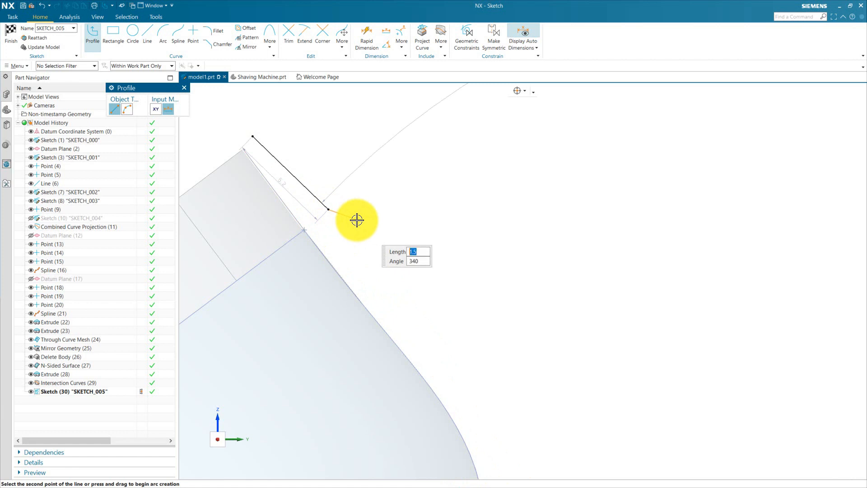
key("Escape")
key("Escape")
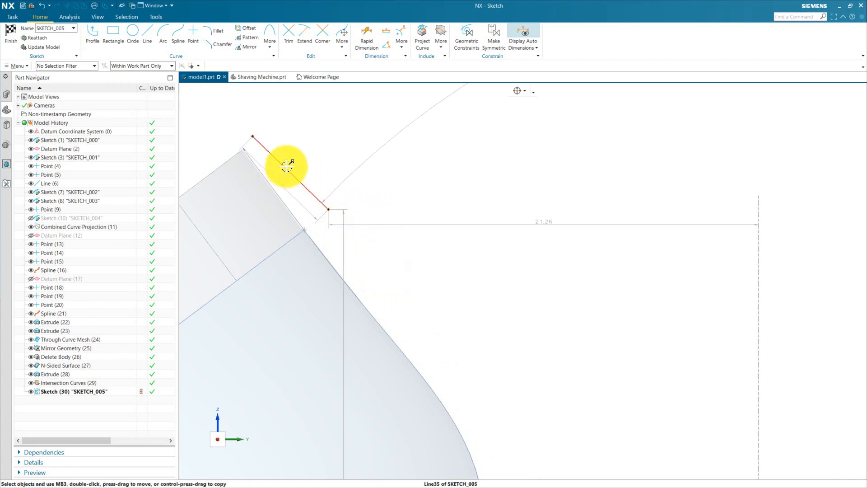
Constrain the new line collinear with the intersection curve on the head's upper side edge.
key("c")
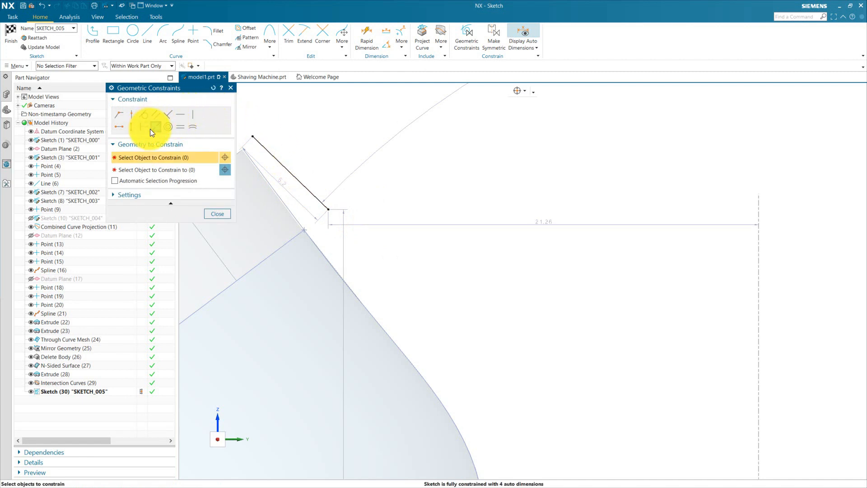
left_click(295, 184)
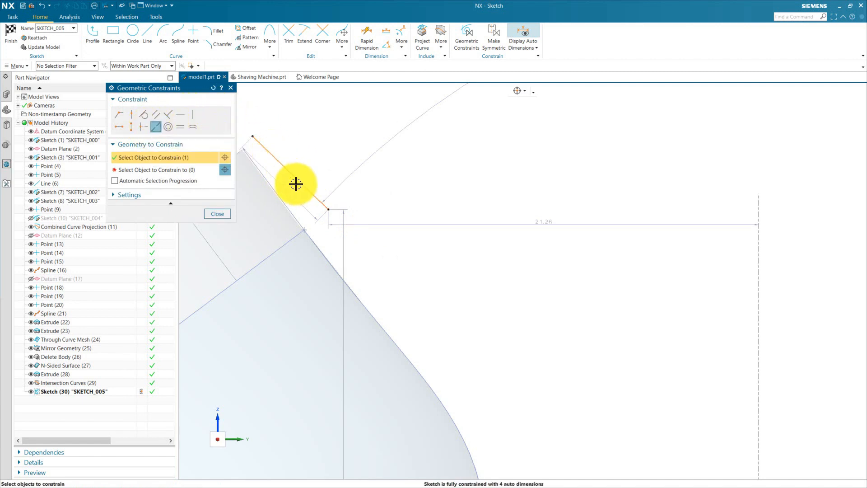
left_click(180, 169)
left_click(270, 182)
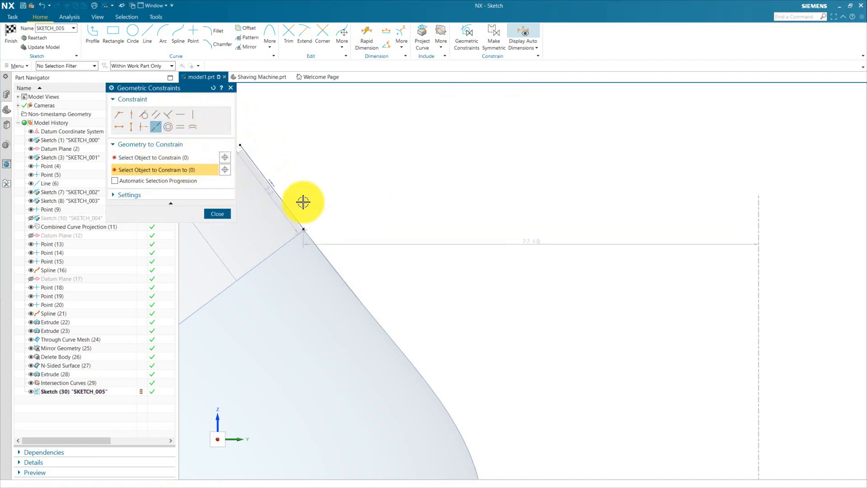
left_click(220, 214)
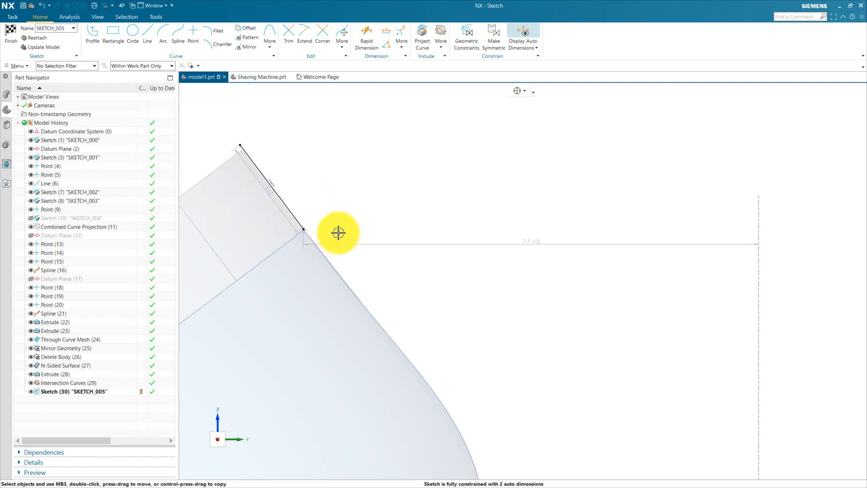
Shift the line's lower endpoint up along the head edge and set the line's length to 4.5 mm.
scroll(337, 232, "up", 1)
left_click_drag(297, 226, 283, 214)
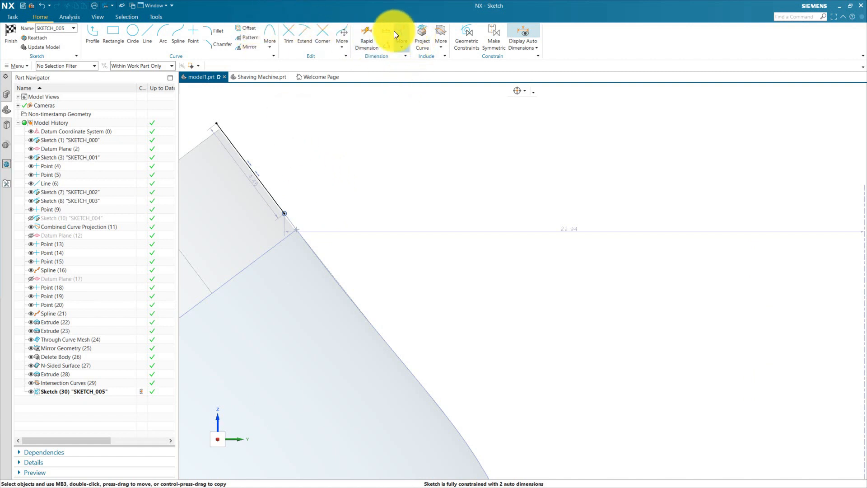
left_click(250, 180)
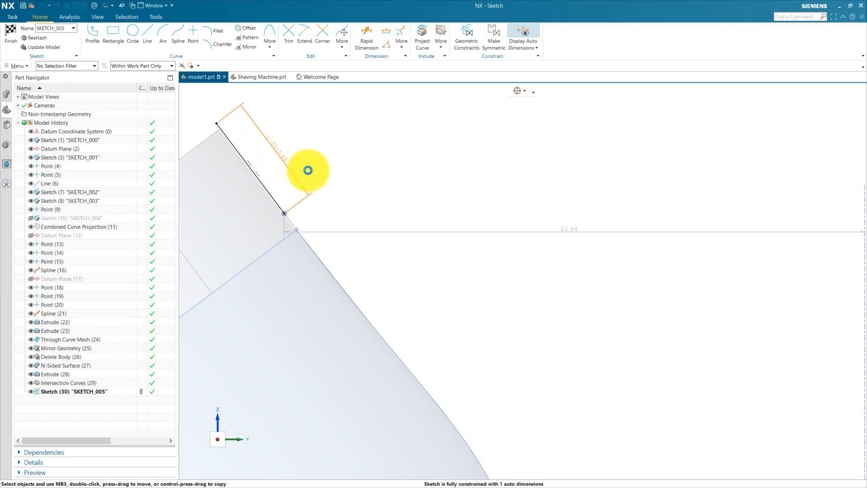
left_click(307, 170)
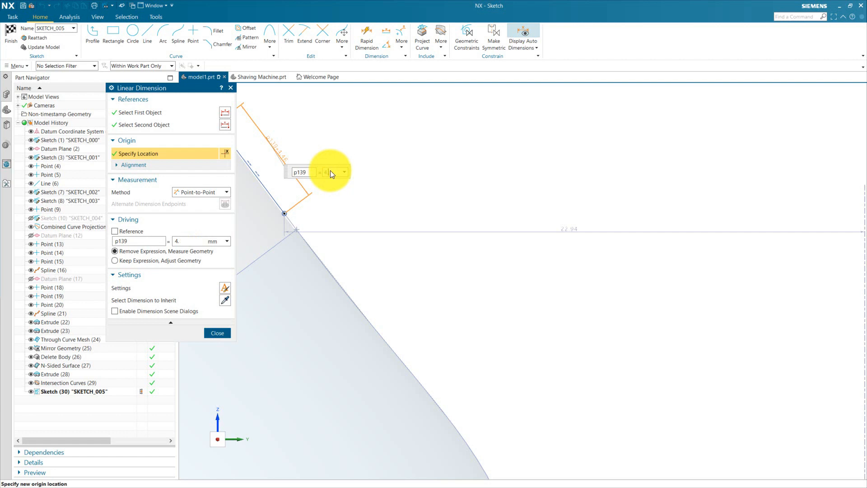
key("Return")
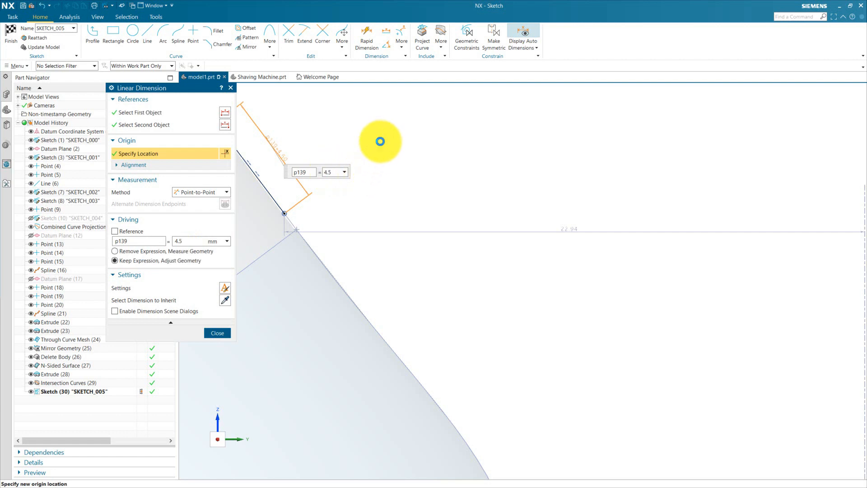
middle_click(381, 140)
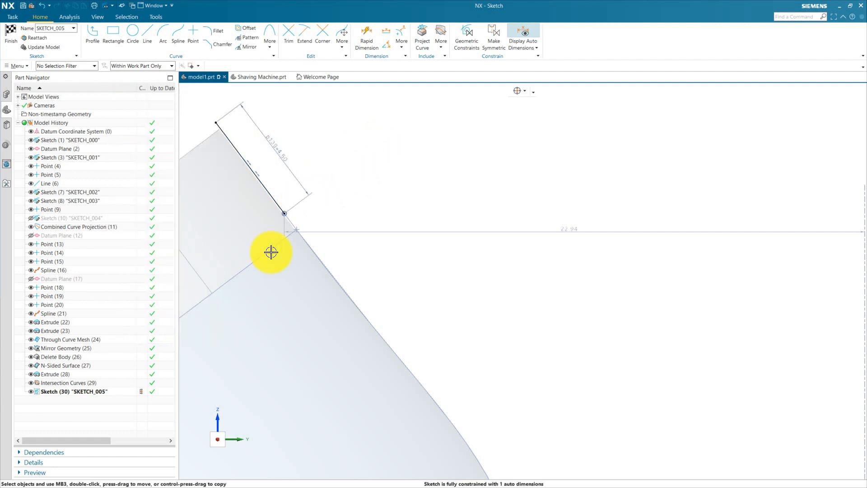
Dimension the line's midpoint 2.5 mm perpendicular from the head's seam edge and move the length dimension farther out from the line.
left_click(367, 32)
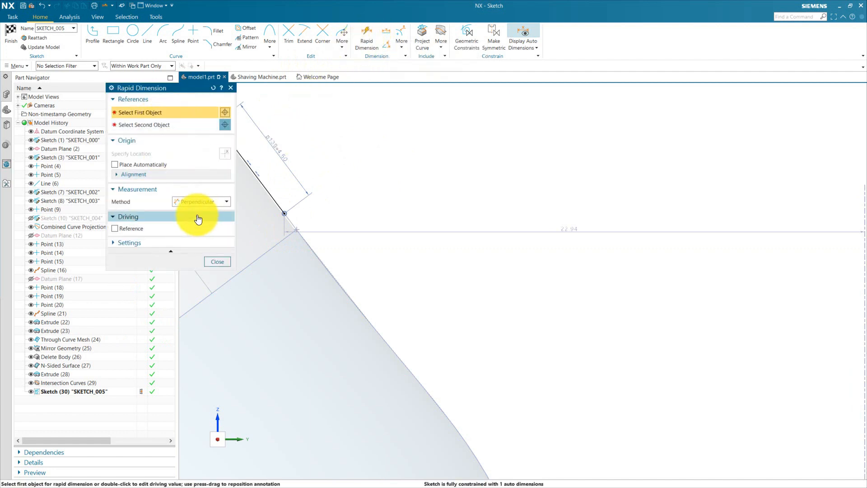
left_click(281, 242)
scroll(412, 208, "down", 3)
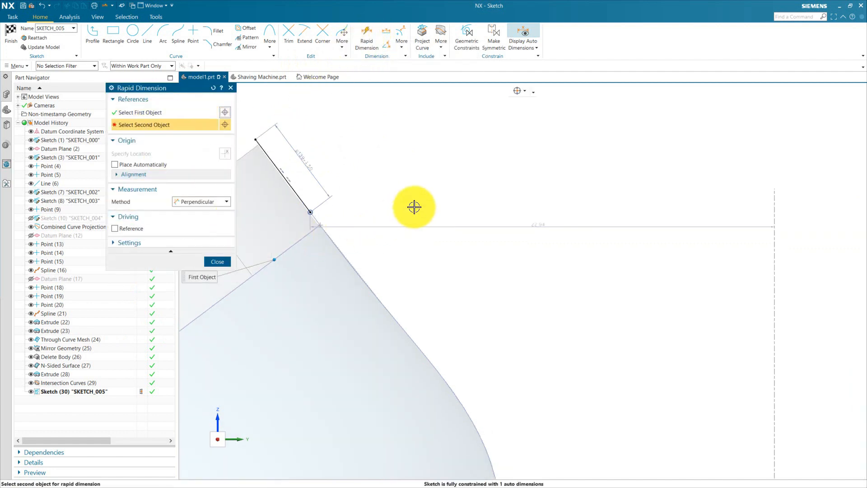
left_click(308, 181)
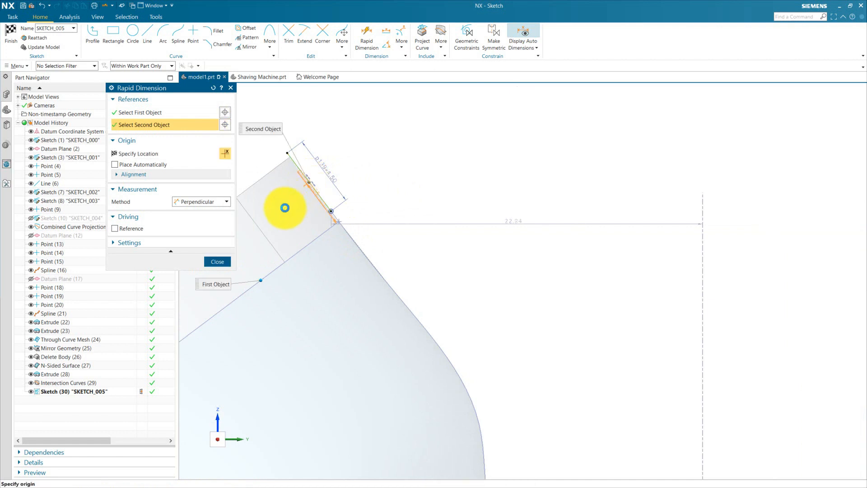
left_click(388, 195)
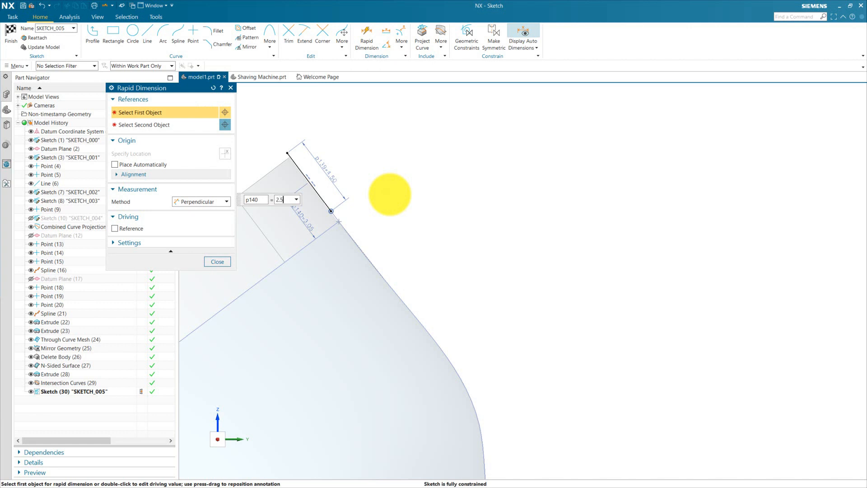
type("2.5")
key("Return")
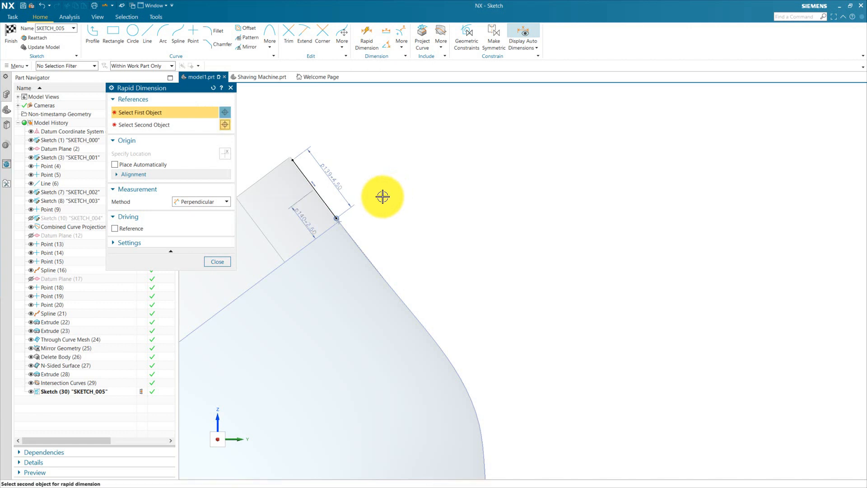
left_click(333, 209)
scroll(309, 211, "up", 2)
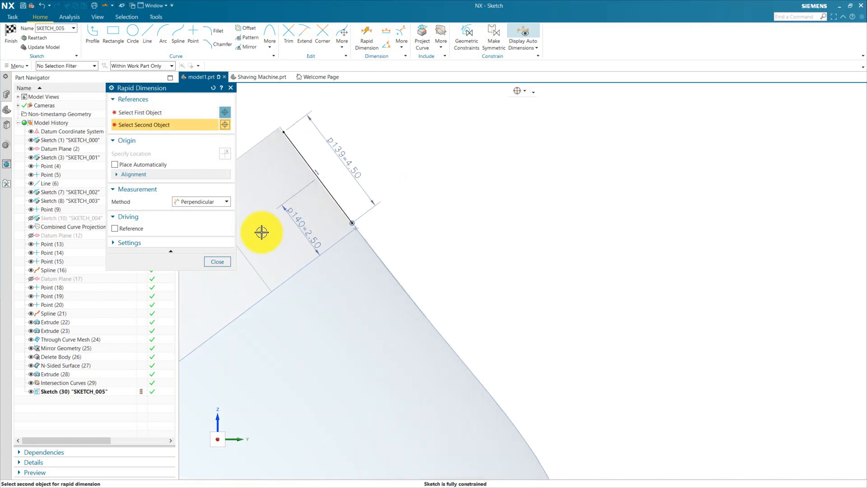
left_click(220, 262)
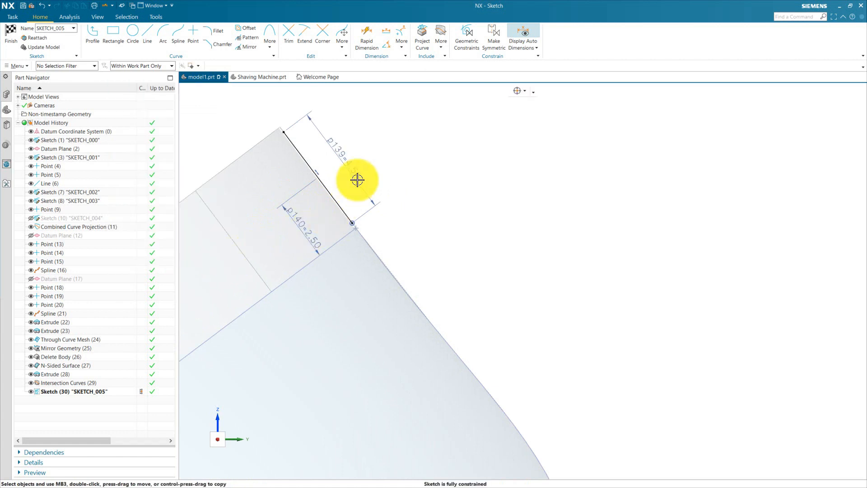
mouse_move(335, 169)
left_mouse_down()
mouse_move(394, 130)
mouse_move(386, 140)
left_mouse_up()
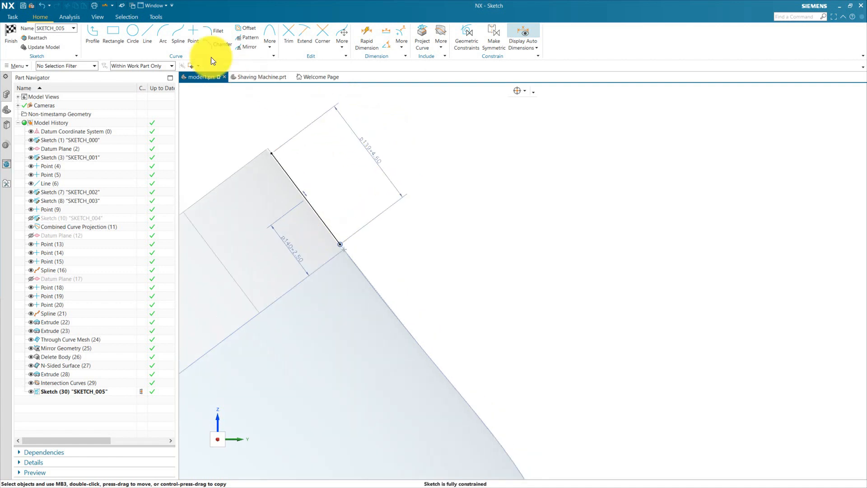
Draw a three-point arc between the line's two endpoints, bulging outward from the head.
left_click(159, 29)
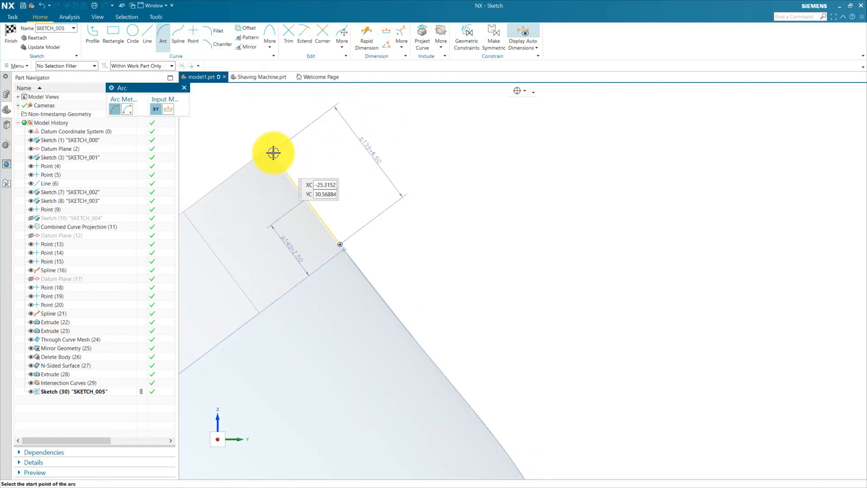
left_click(272, 153)
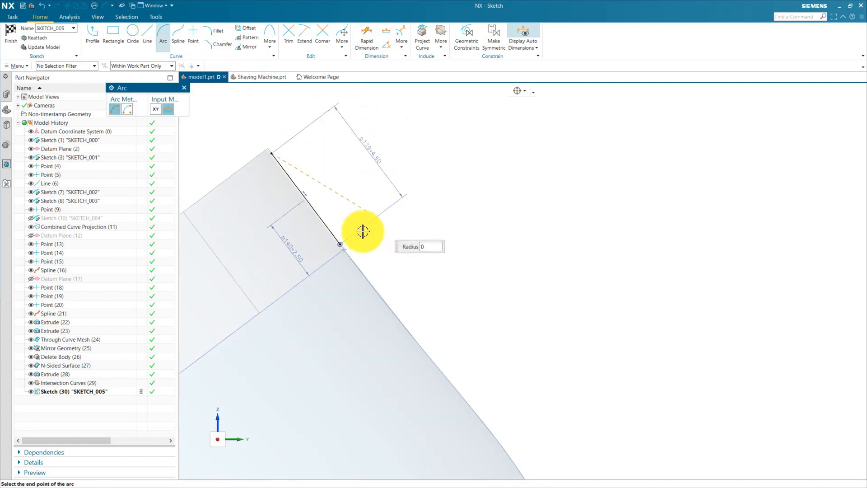
left_click(339, 243)
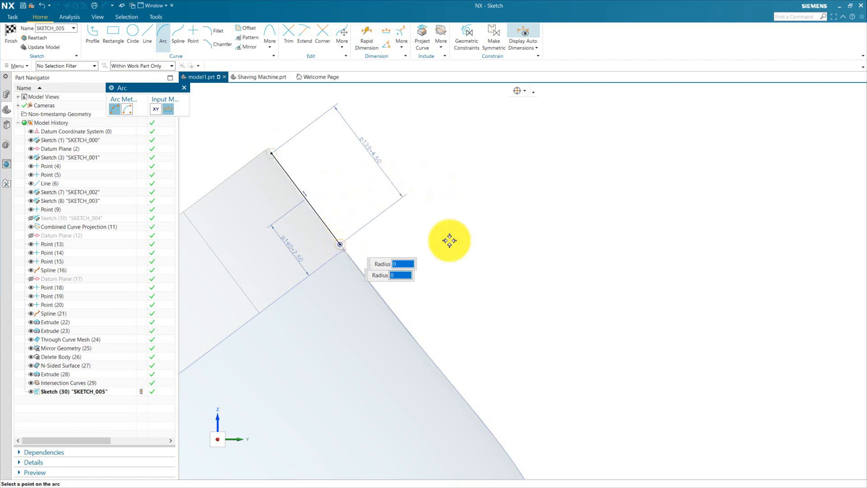
left_click(330, 185)
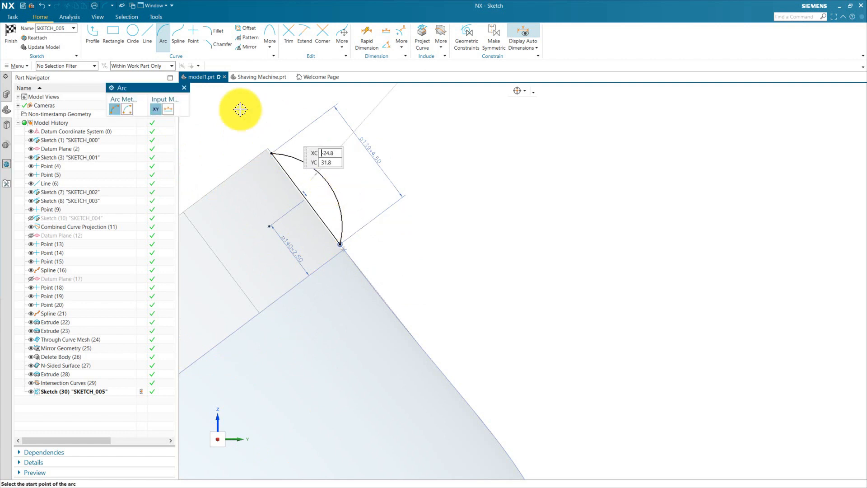
left_click(184, 88)
scroll(298, 233, "down", 2)
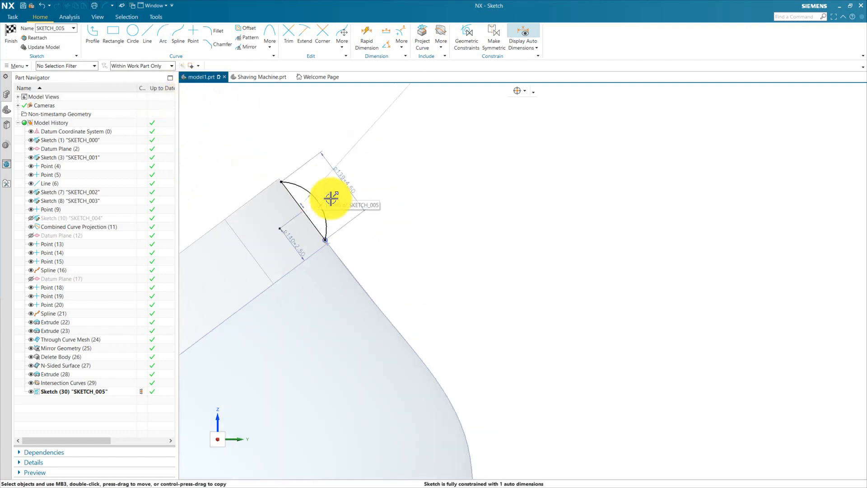
Dimension the arc's perpendicular bulge from the line at 1 mm and finish the sketch.
scroll(302, 198, "up", 2)
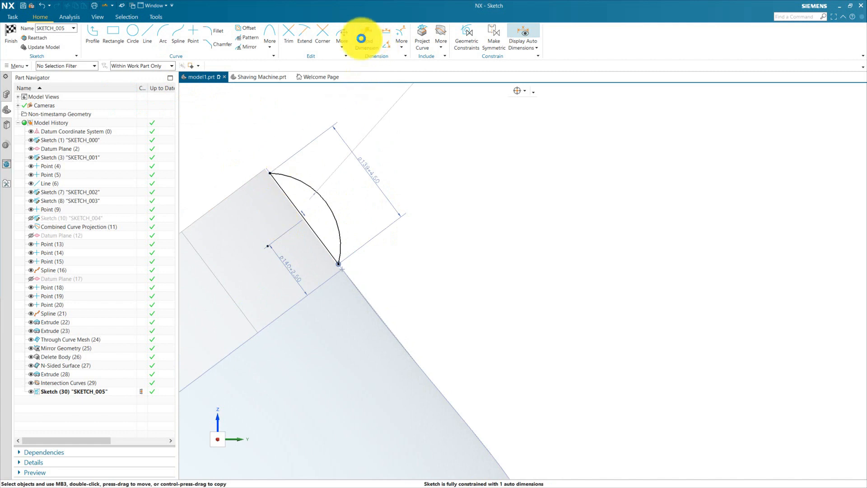
left_click(364, 35)
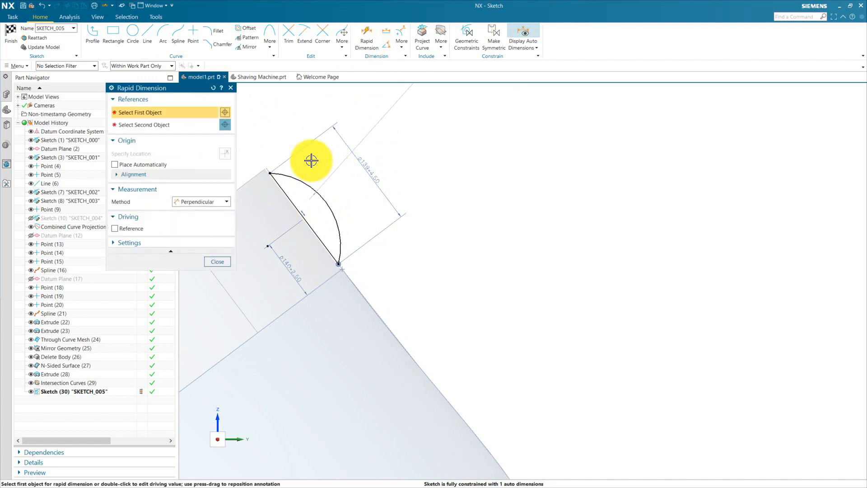
left_click(286, 195)
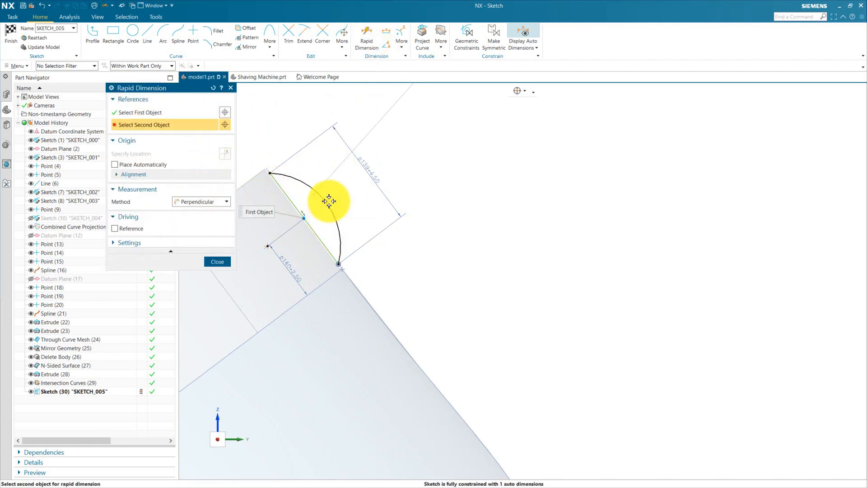
left_click(329, 204)
scroll(328, 209, "down", 2)
left_click(293, 186)
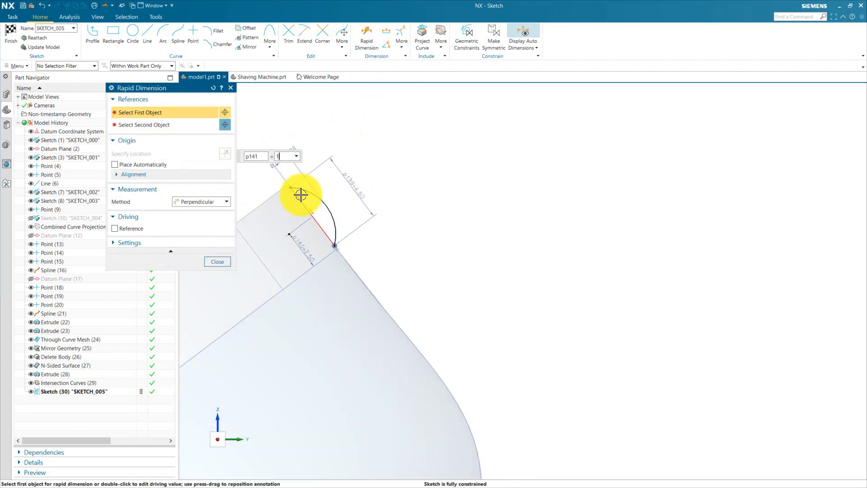
type("1")
key("Return")
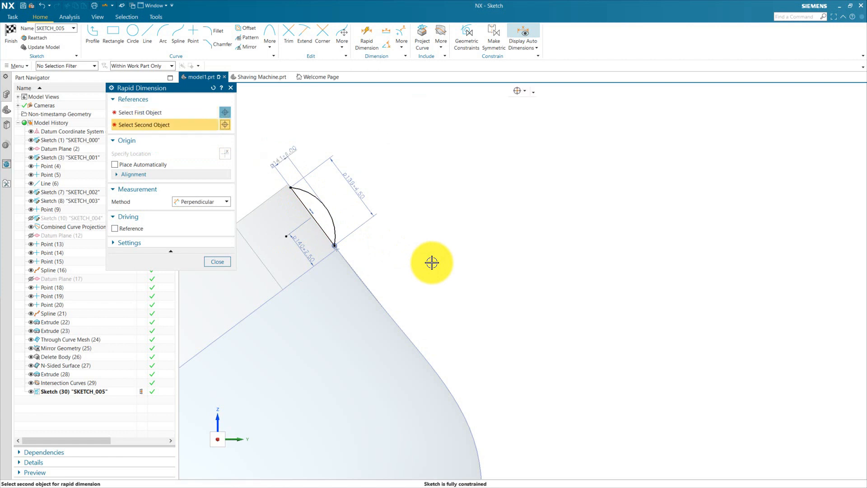
left_click(221, 262)
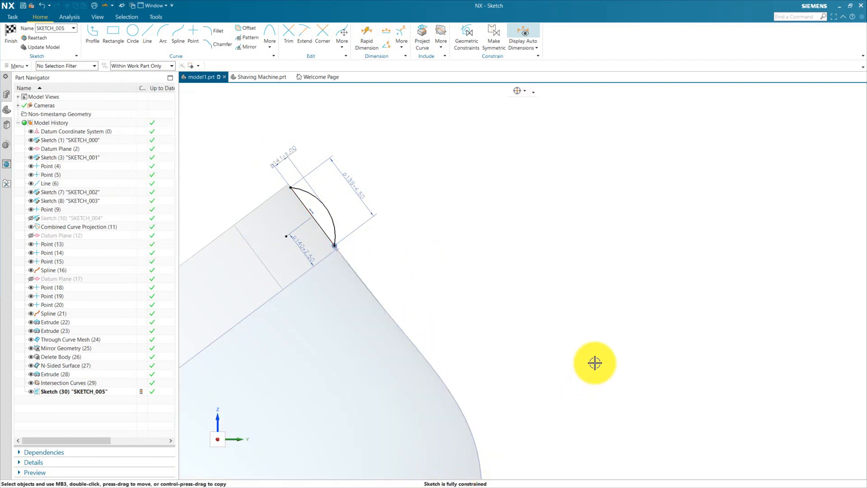
scroll(374, 217, "up", 2)
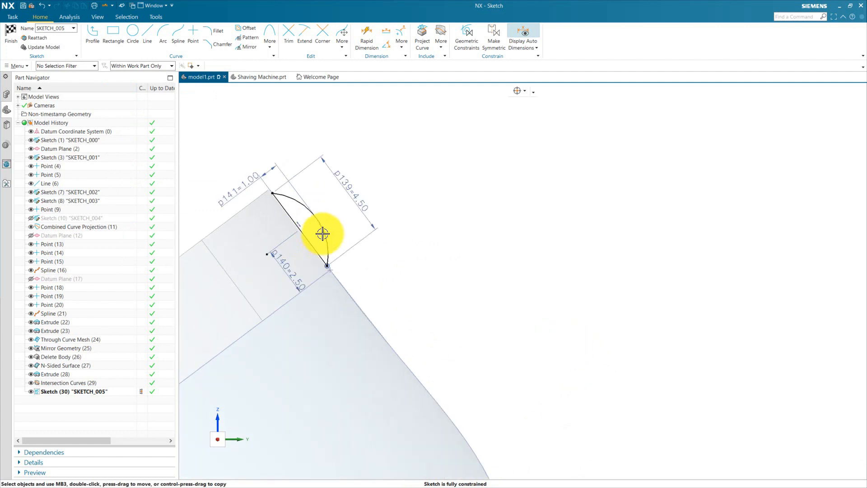
left_click(8, 32)
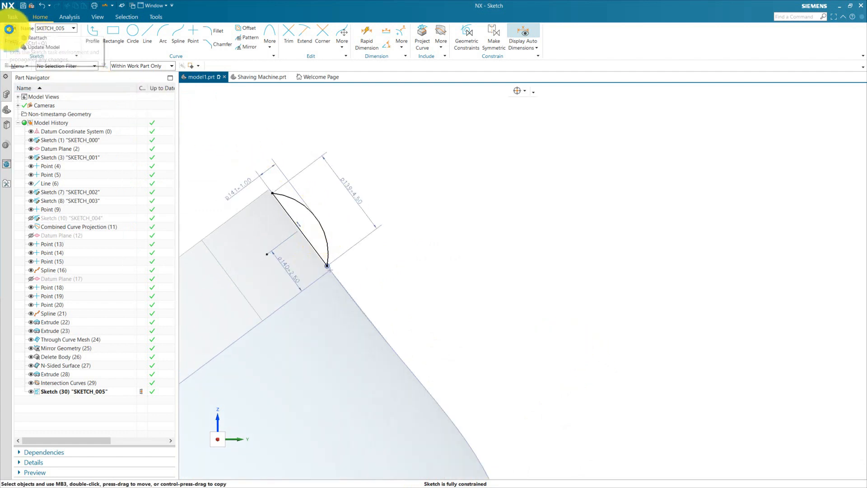
Extrude the line-and-arc profile as feature curves from -0.5 mm to 0.5 mm, forming a small rib on the head's side.
scroll(267, 206, "up", 2)
scroll(268, 206, "up", 3)
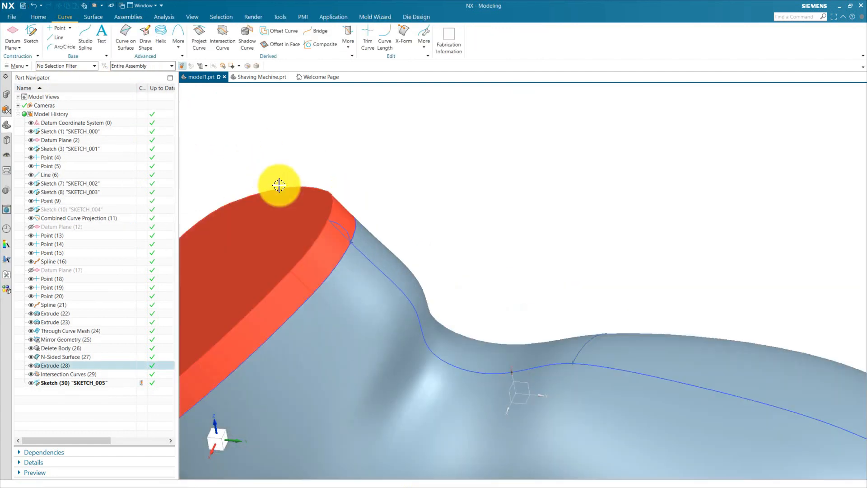
scroll(273, 186, "up", 2)
scroll(360, 201, "up", 2)
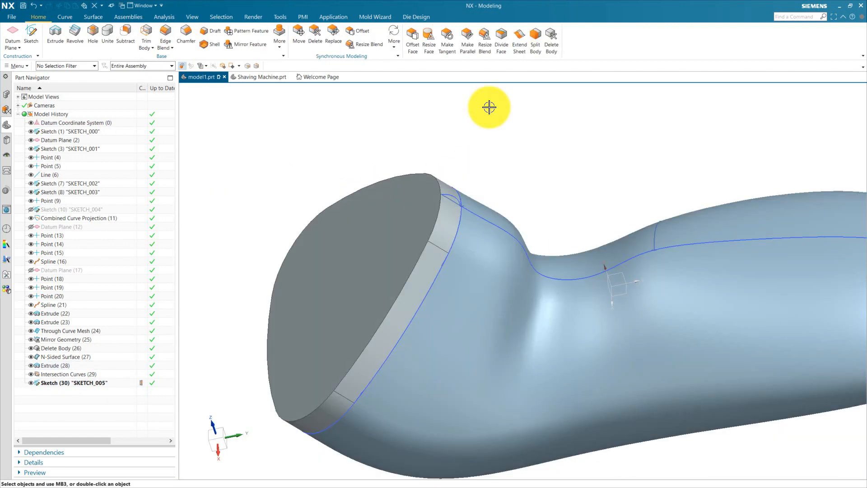
middle_click_drag(516, 147, 496, 137)
left_click(56, 28)
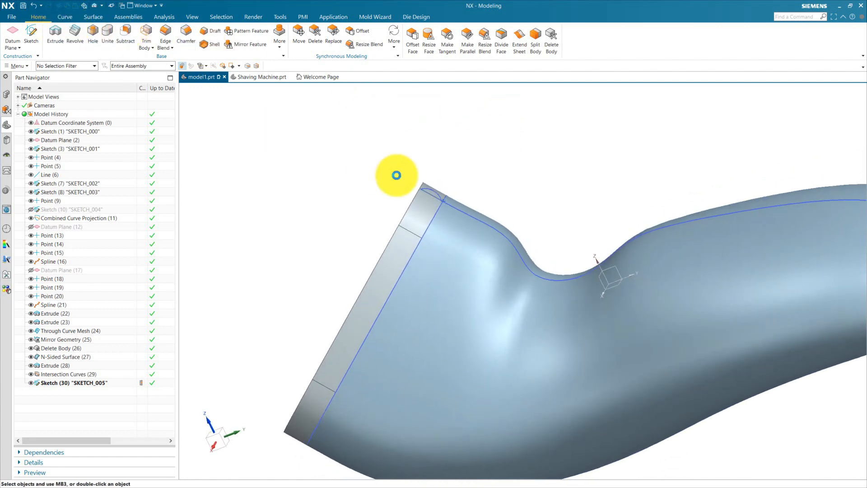
left_click(496, 91)
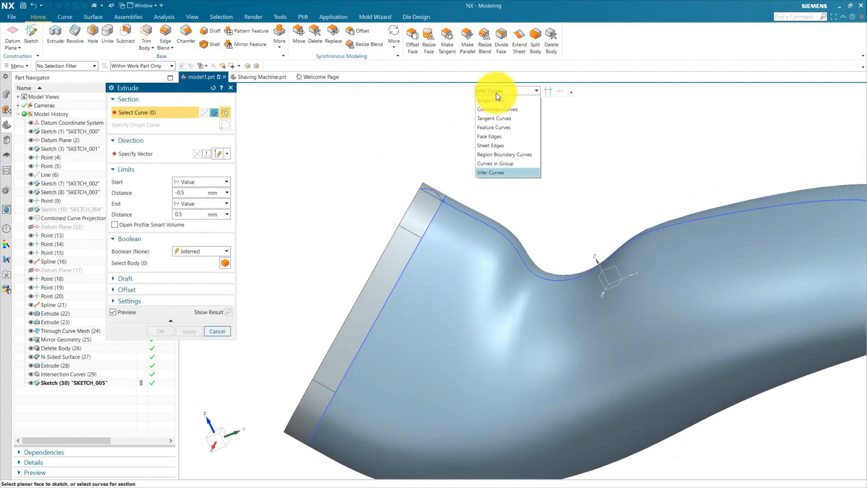
left_click(491, 127)
scroll(439, 196, "up", 5)
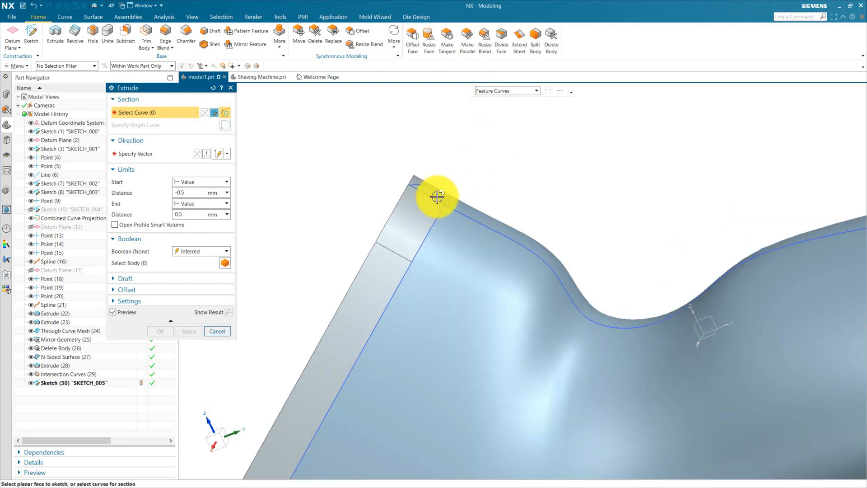
left_click(426, 183)
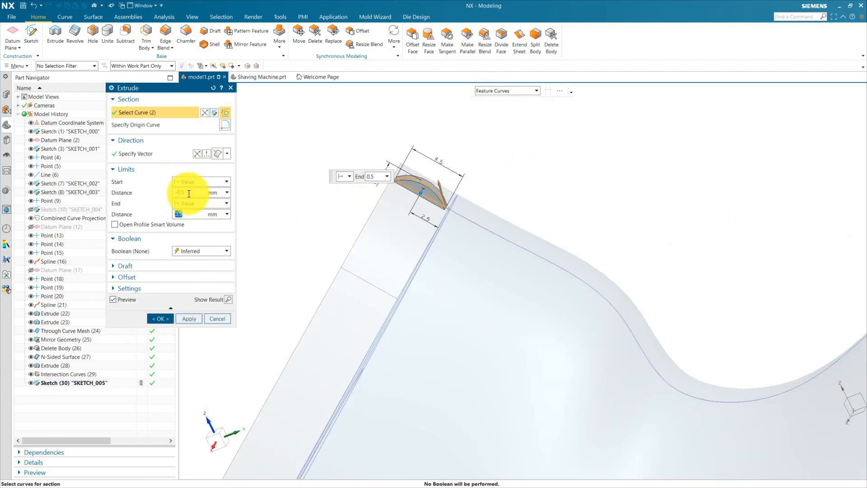
middle_click_drag(303, 223, 285, 258)
scroll(388, 221, "up", 5)
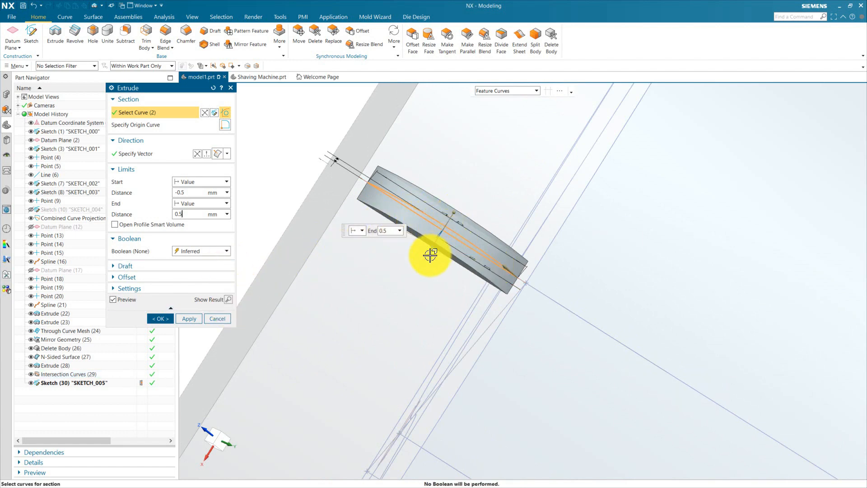
left_click(162, 320)
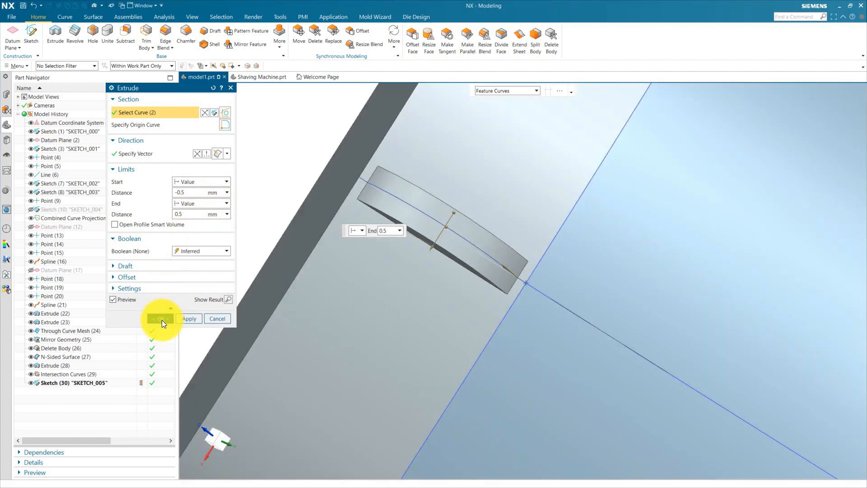
Apply a 0.3 mm Edge Blend to the two curved outer edges of the small rib.
middle_click_drag(265, 305, 329, 289)
scroll(314, 327, "up", 5)
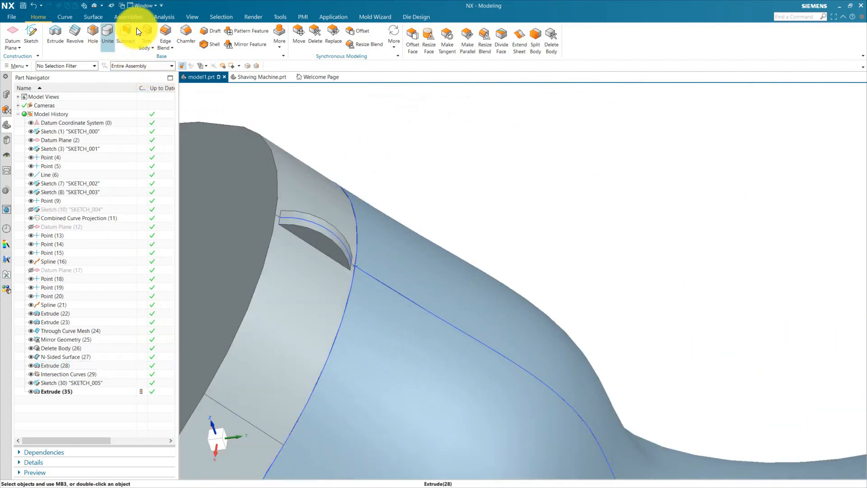
left_click(316, 228)
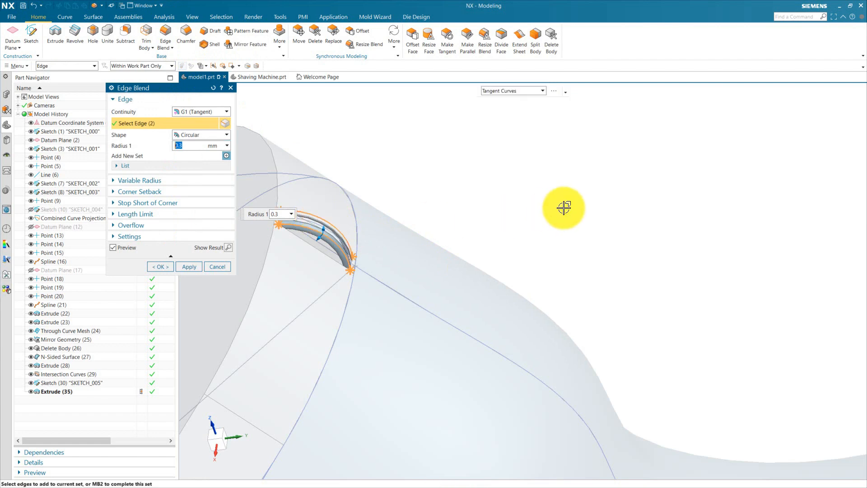
middle_click_drag(302, 231, 266, 266)
scroll(519, 232, "down", 5)
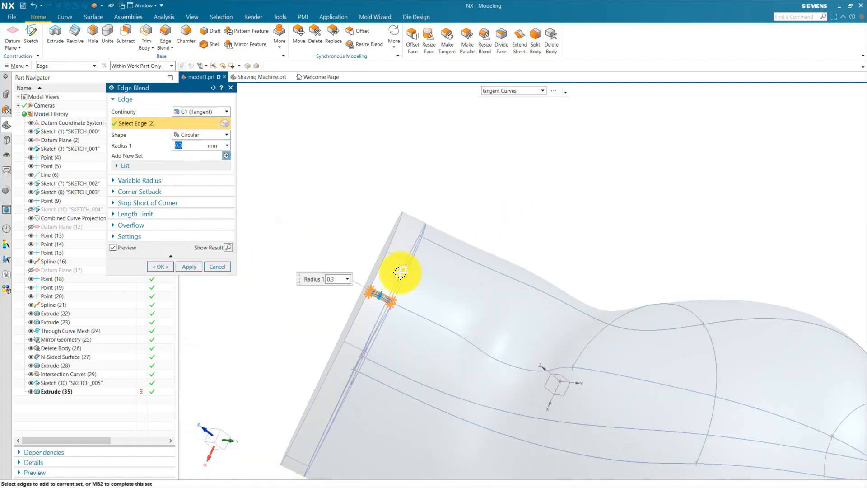
middle_click_drag(389, 283, 378, 253)
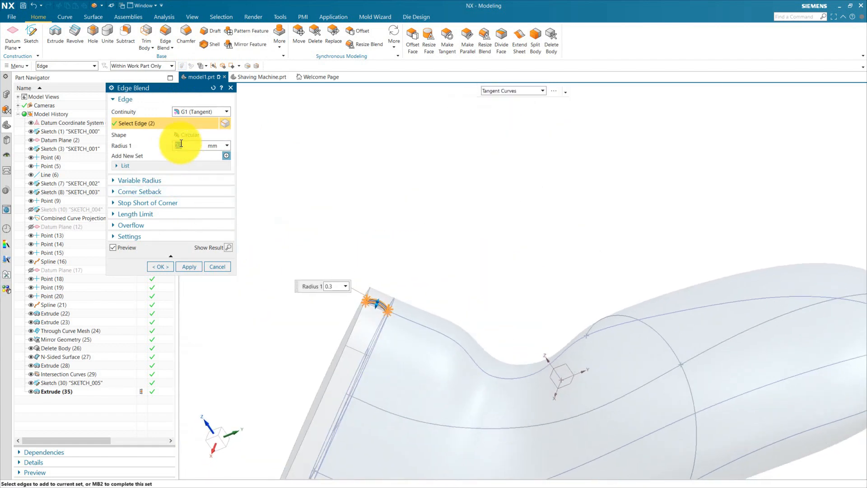
scroll(393, 323, "up", 5)
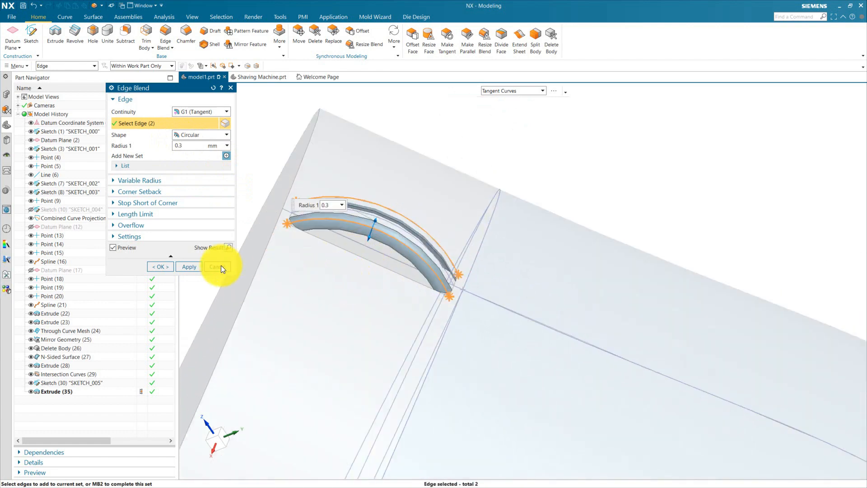
left_click(163, 266)
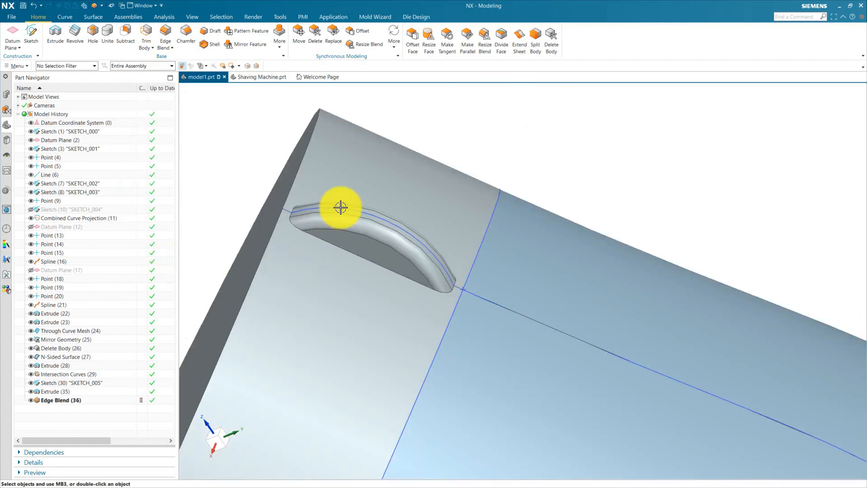
Hide the line-and-arc profile sketch used for the rib.
scroll(339, 203, "down", 3)
middle_click_drag(458, 190, 452, 209)
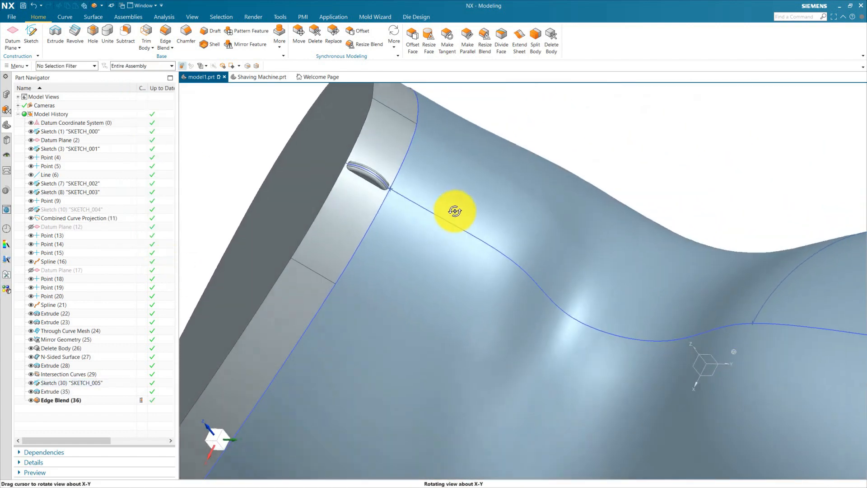
left_click(31, 383)
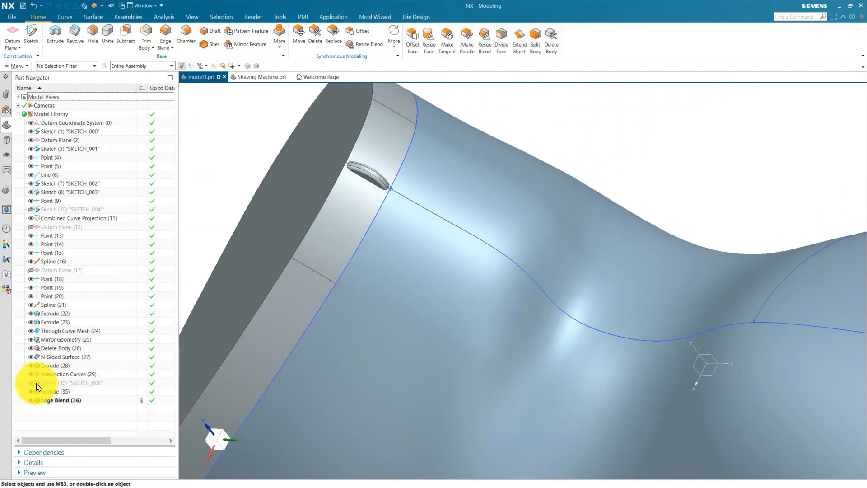
Start a Pattern Geometry and select the blended rib body as the object to pattern.
mouse_move(312, 332)
middle_mouse_down()
mouse_move(454, 277)
mouse_move(437, 285)
mouse_move(427, 314)
mouse_move(457, 288)
mouse_move(442, 277)
mouse_move(443, 286)
middle_mouse_up()
scroll(382, 195, "up", 4)
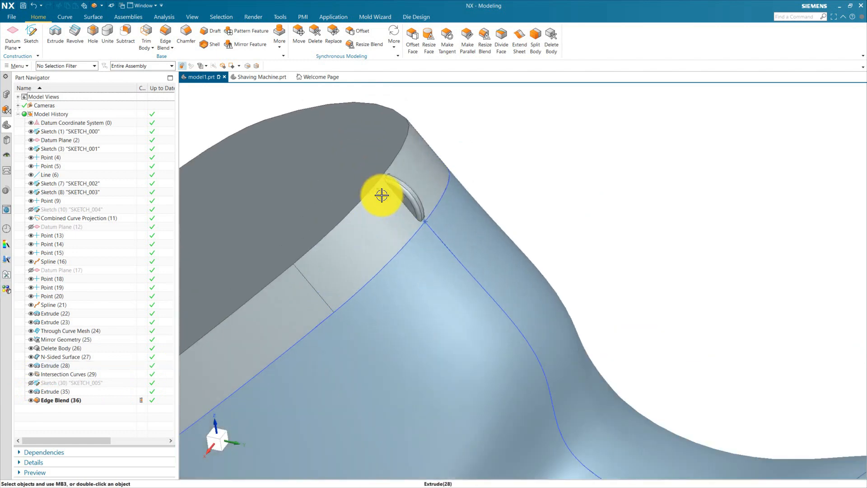
scroll(402, 193, "down", 5)
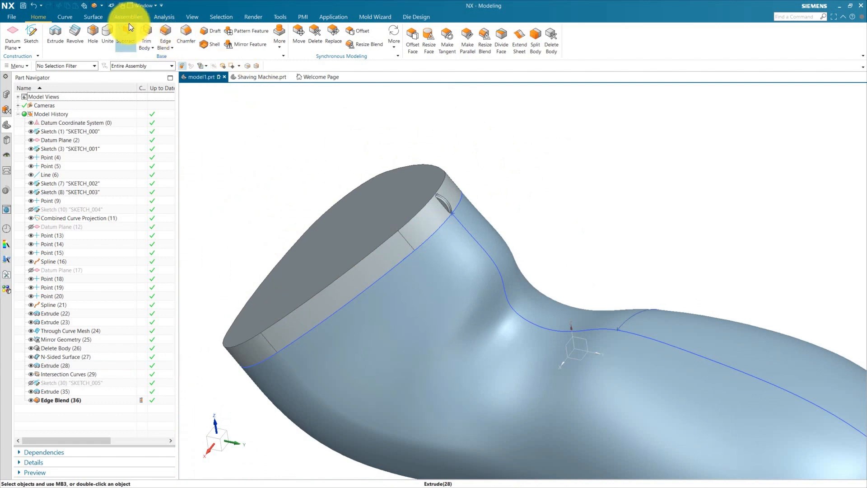
left_click(279, 45)
left_click(540, 211)
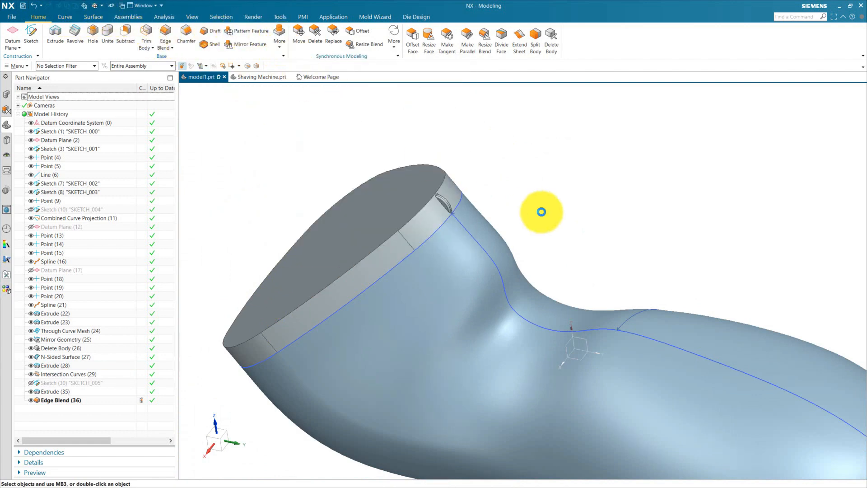
scroll(489, 188, "up", 5)
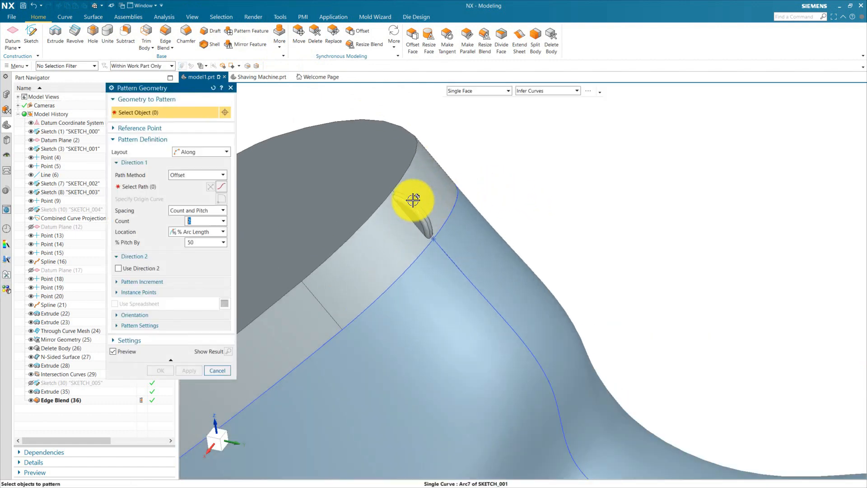
left_click(402, 205)
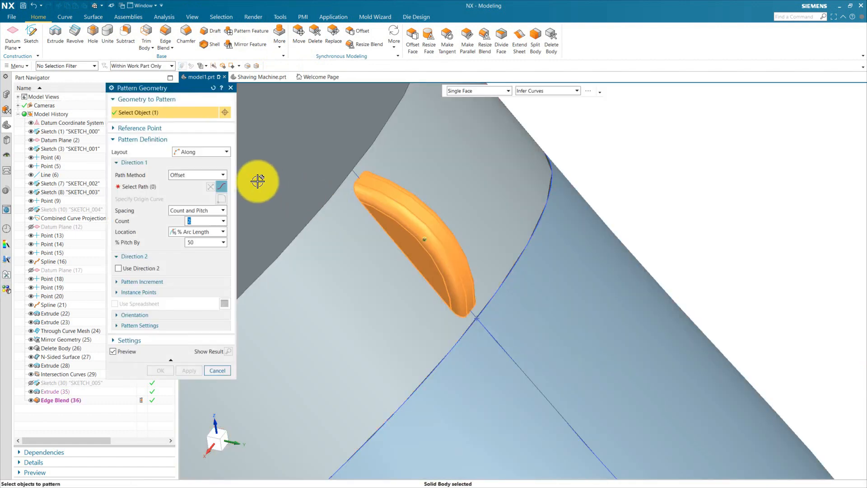
Define the pattern path by selecting all connected edges around the head's upper rim.
left_click(144, 191)
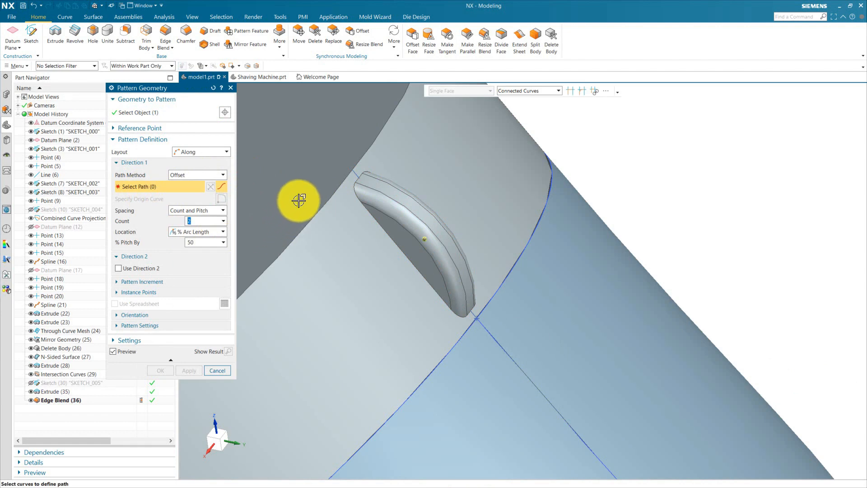
left_click(305, 223)
scroll(394, 228, "down", 5)
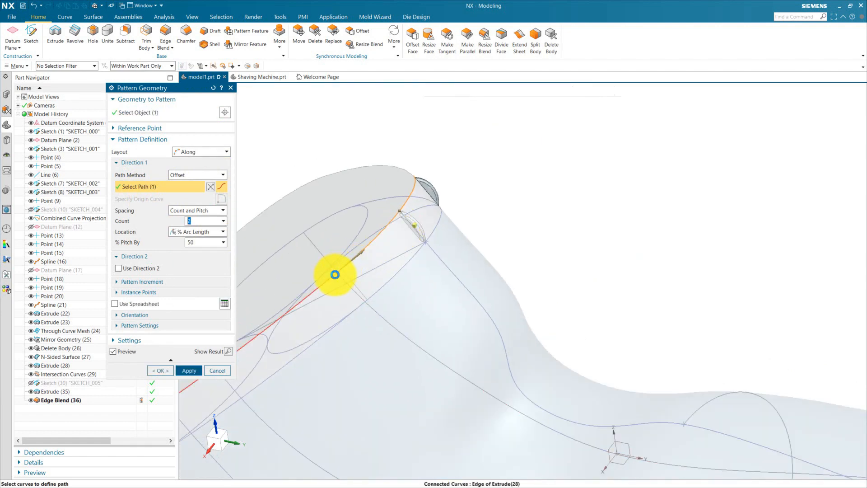
left_click(335, 274)
scroll(445, 234, "down", 4)
left_click(308, 319)
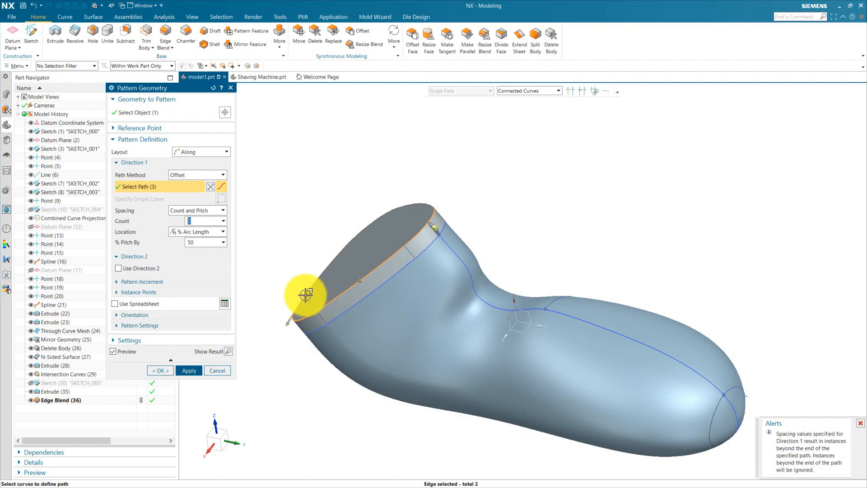
left_click(304, 294)
left_click(409, 209)
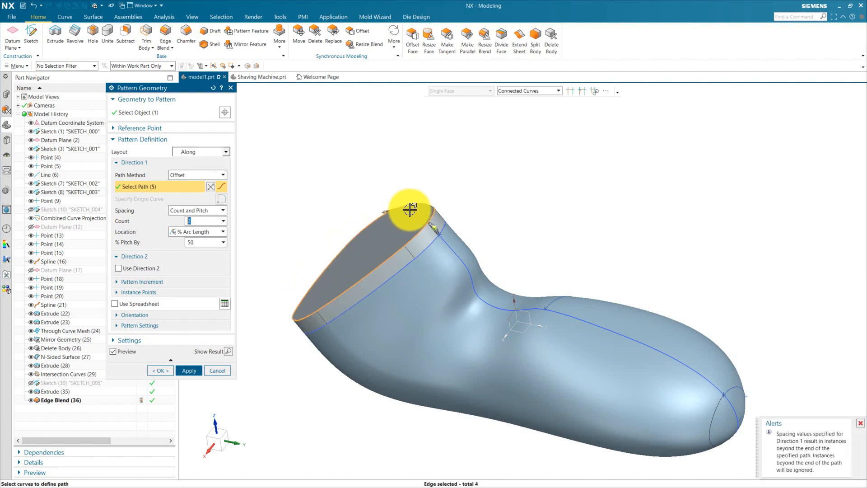
left_click(415, 205)
scroll(337, 281, "up", 1)
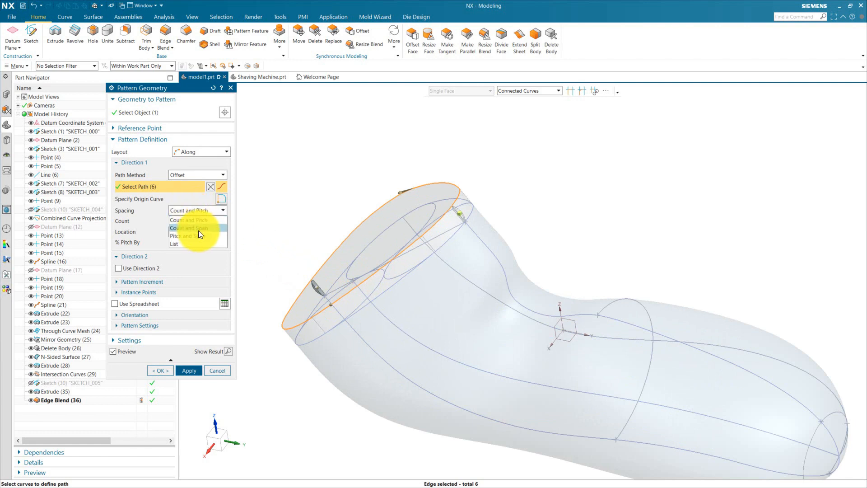
Set the pattern spacing to Count and Span with a count of 30 and a 100% arc length span, and create it.
left_click(206, 231)
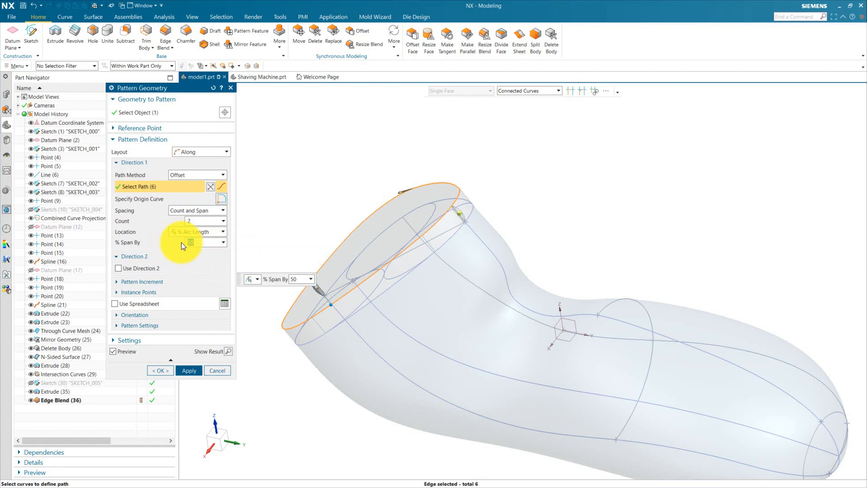
type("100")
key("Return")
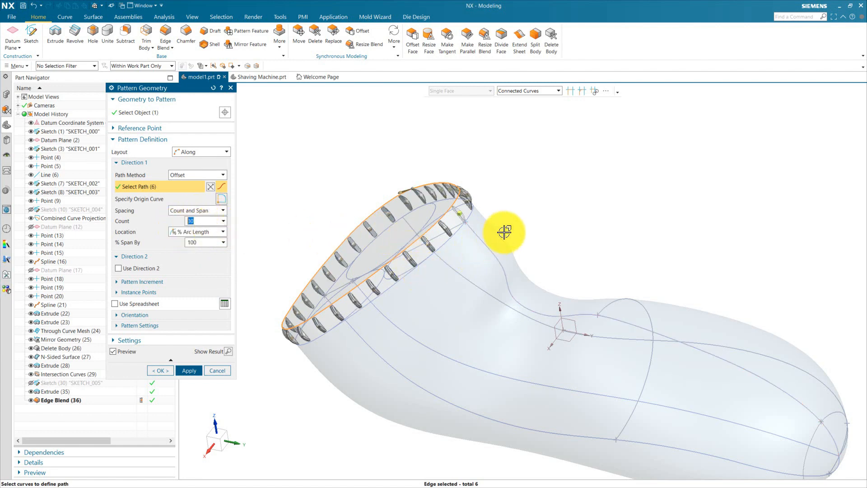
middle_click_drag(611, 222, 263, 377)
left_click(159, 369)
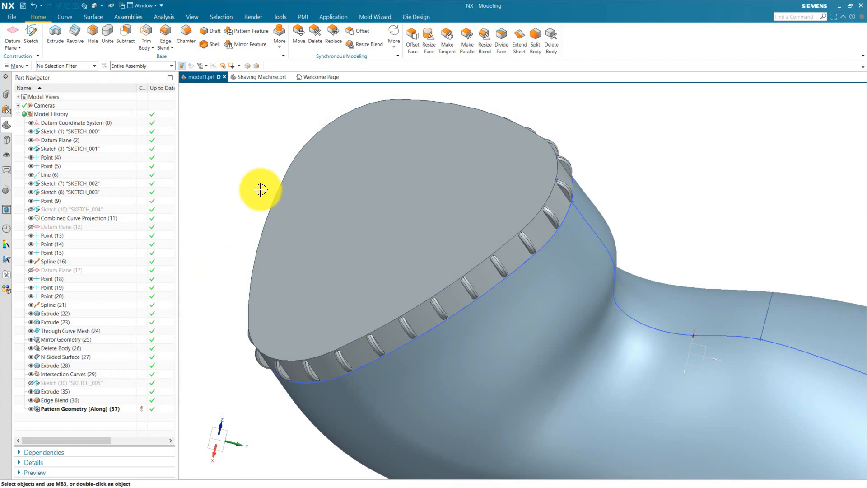
Try to unite one patterned rib with the head's rim body.
left_click(109, 33)
left_click(439, 229)
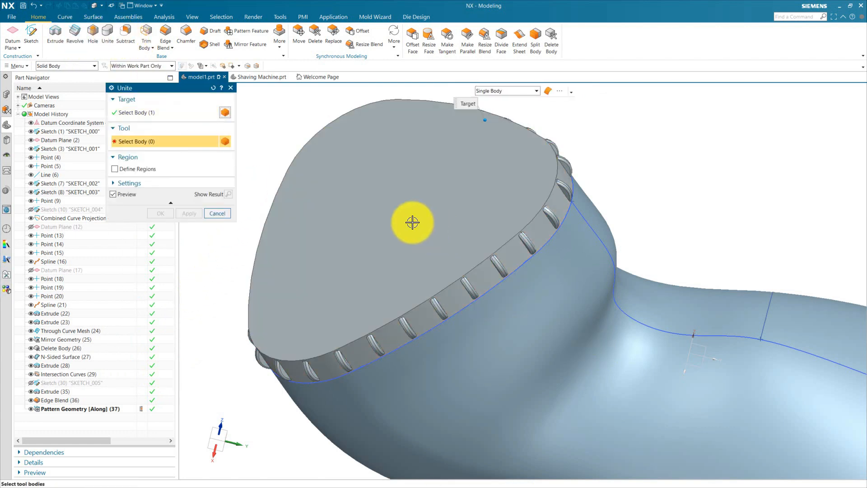
scroll(446, 325, "up", 3)
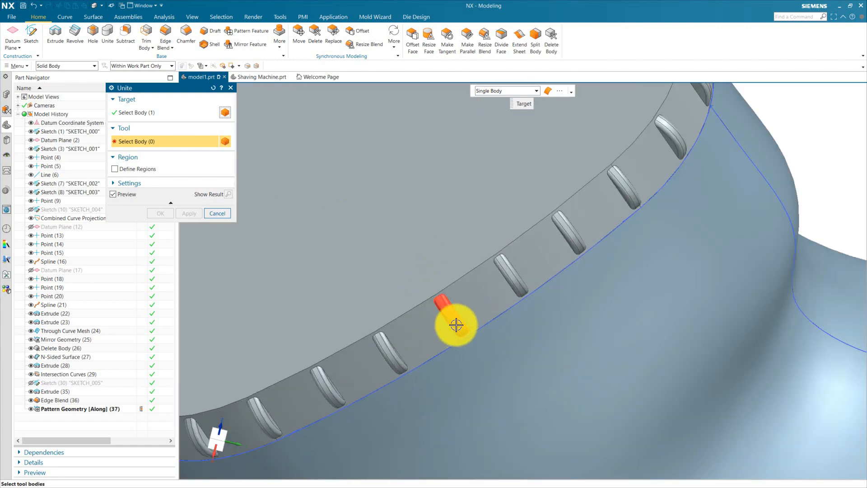
left_click(456, 325)
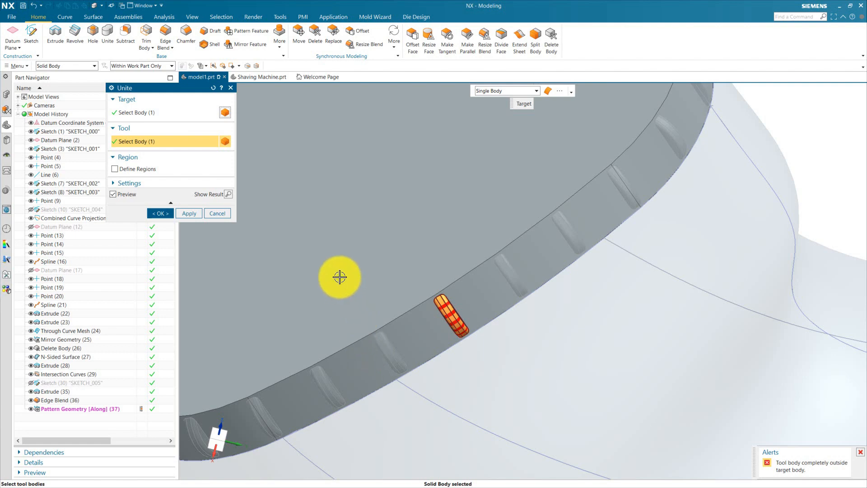
left_click(224, 214)
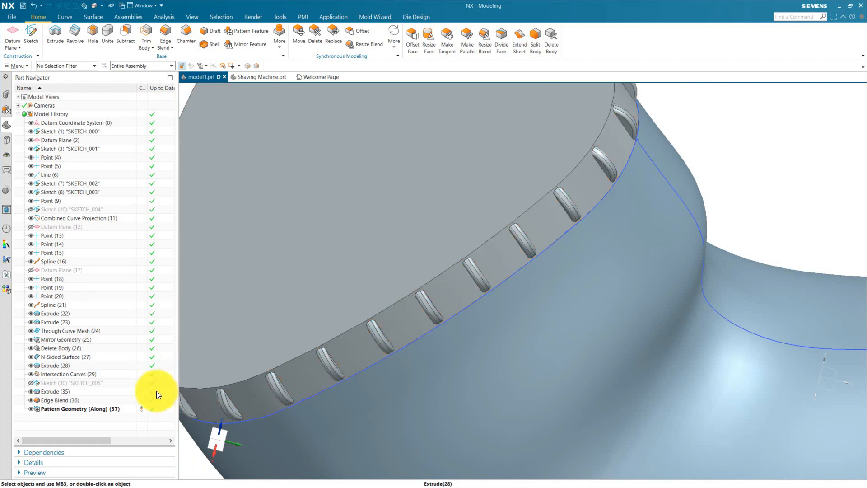
Roll the model history back to the rib's Edge Blend and inspect where the rib meets the head's side.
left_click(142, 386)
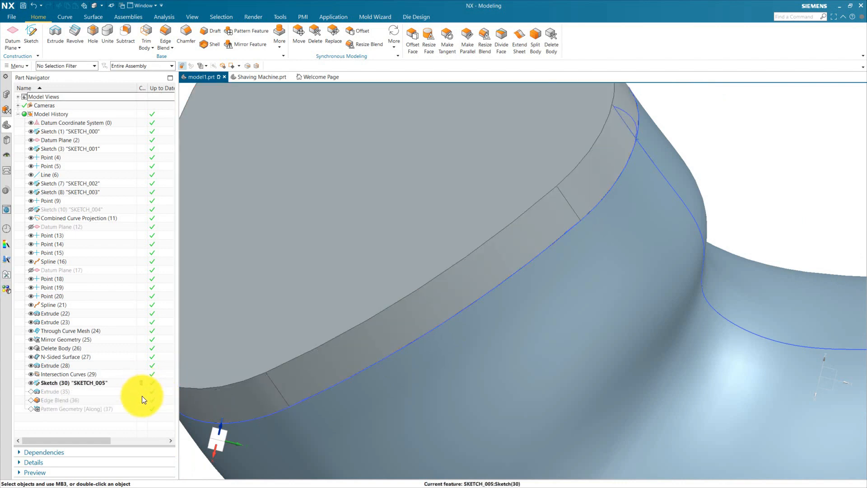
left_click(142, 396)
scroll(221, 363, "down", 3)
scroll(462, 234, "up", 2)
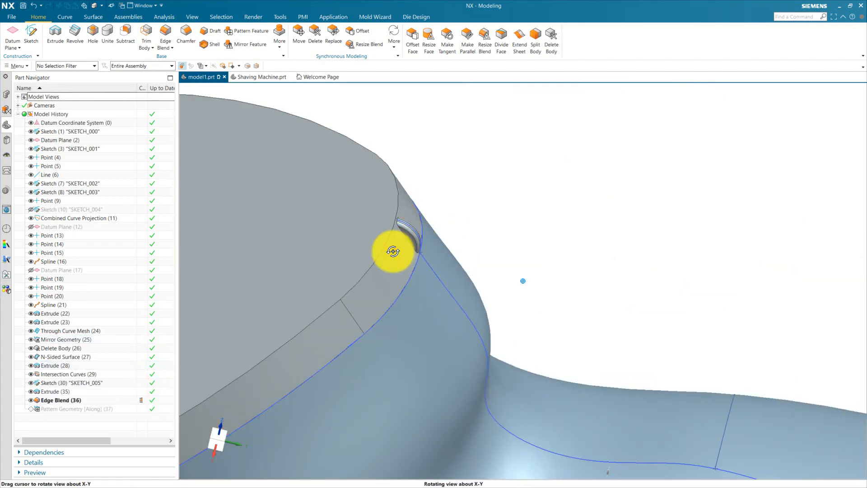
middle_click_drag(393, 250, 560, 257)
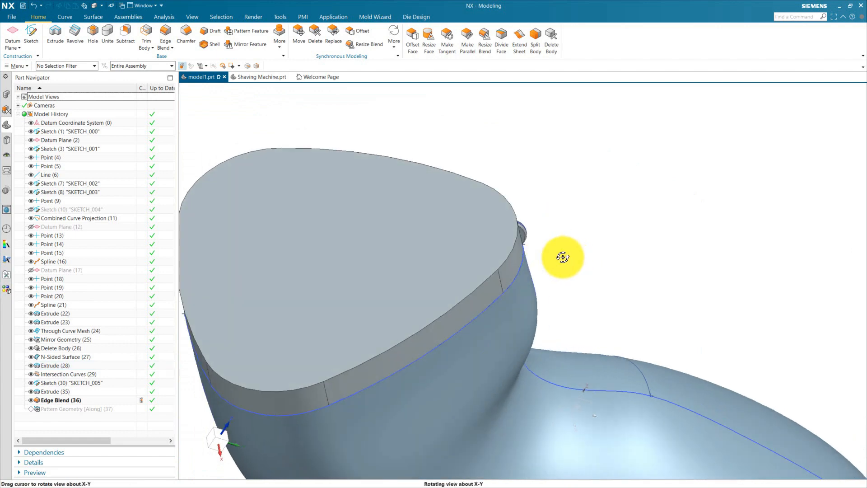
scroll(505, 224, "up", 4)
middle_click_drag(483, 201, 456, 224)
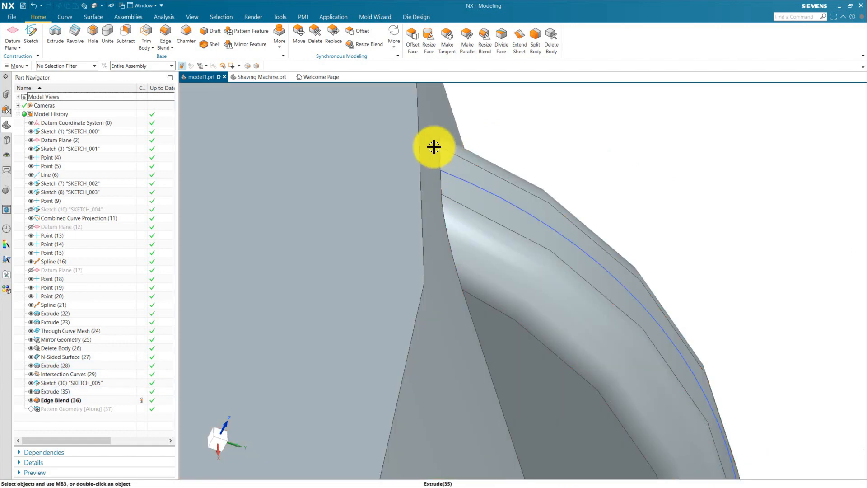
scroll(428, 276, "down", 5)
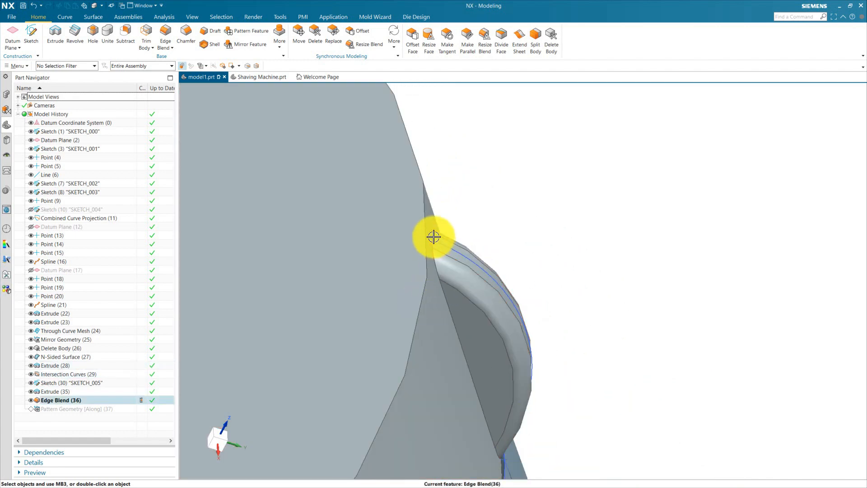
Apply an Offset Region of 0.05 mm to the rib's inner face, extending it into the head's rim band.
left_click(355, 32)
middle_click_drag(434, 265, 501, 235)
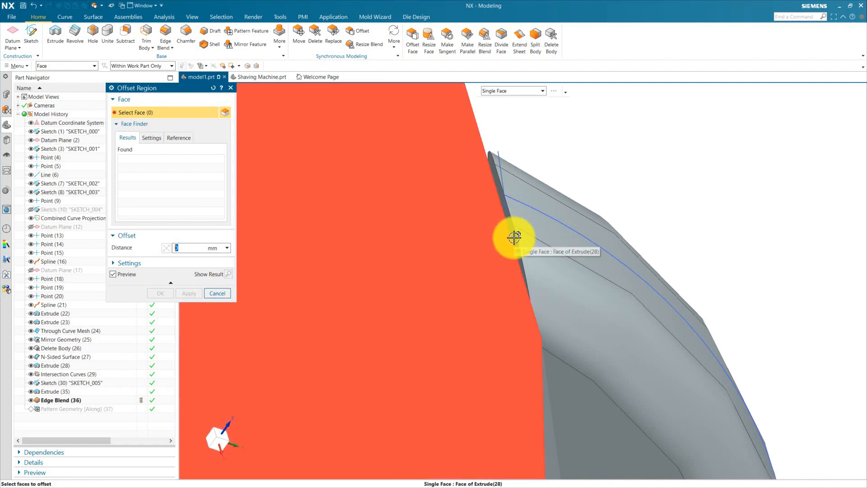
left_click(513, 238)
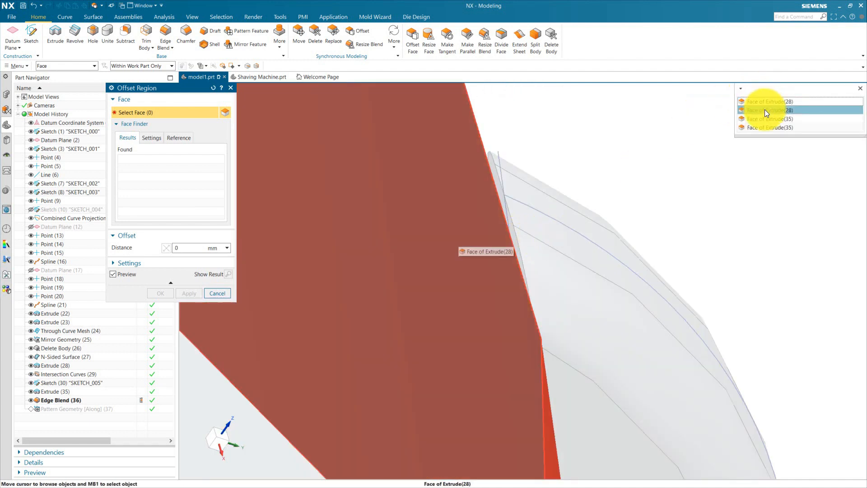
left_click(764, 118)
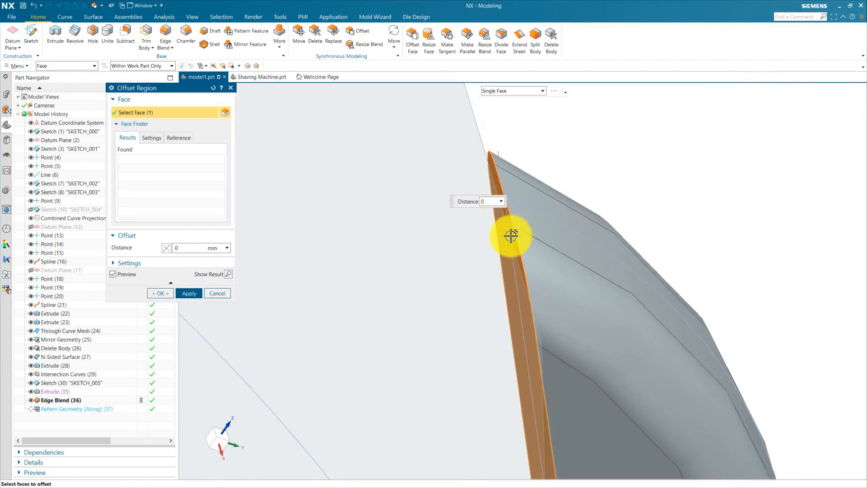
left_click_drag(510, 235, 504, 237)
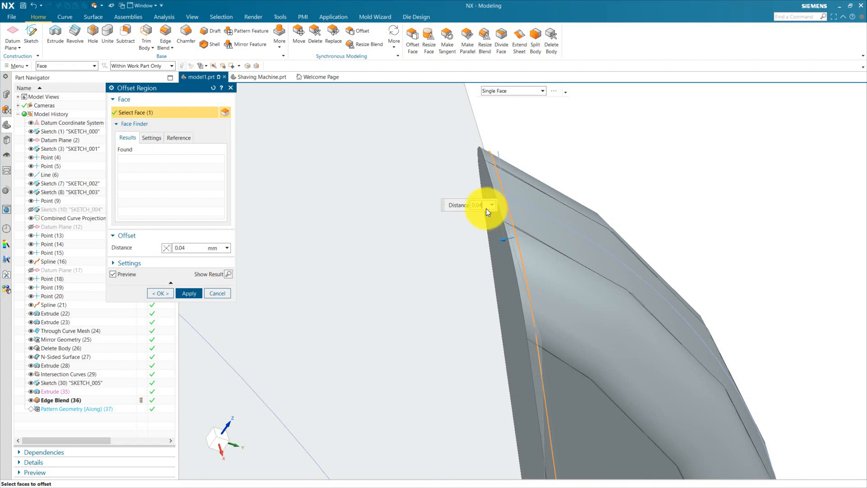
type("5")
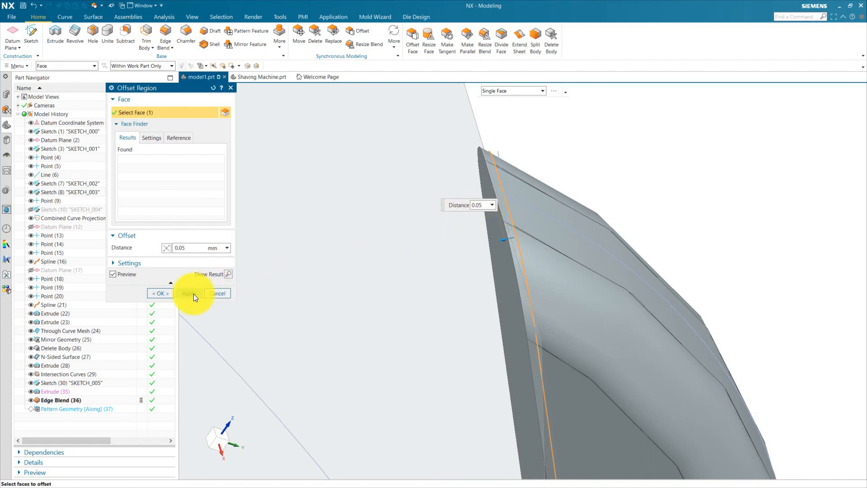
left_click(167, 295)
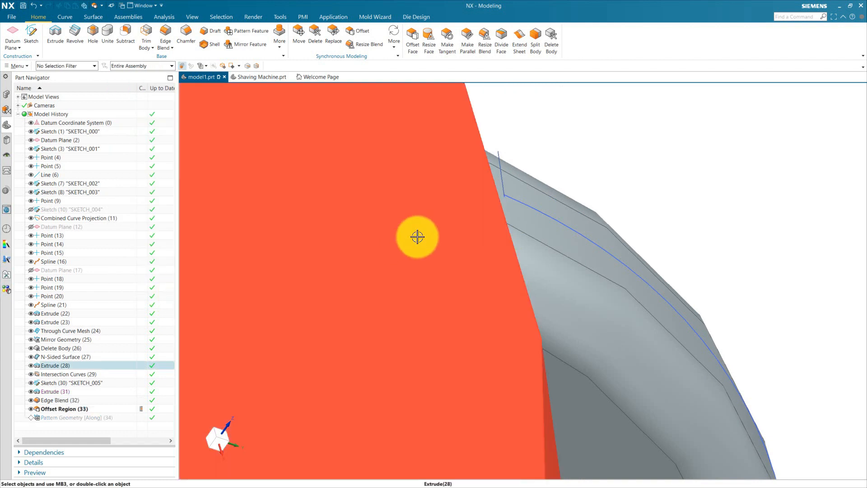
Make the Pattern Geometry feature current again so the ribs are rebuilt around the rim.
scroll(417, 236, "down", 6)
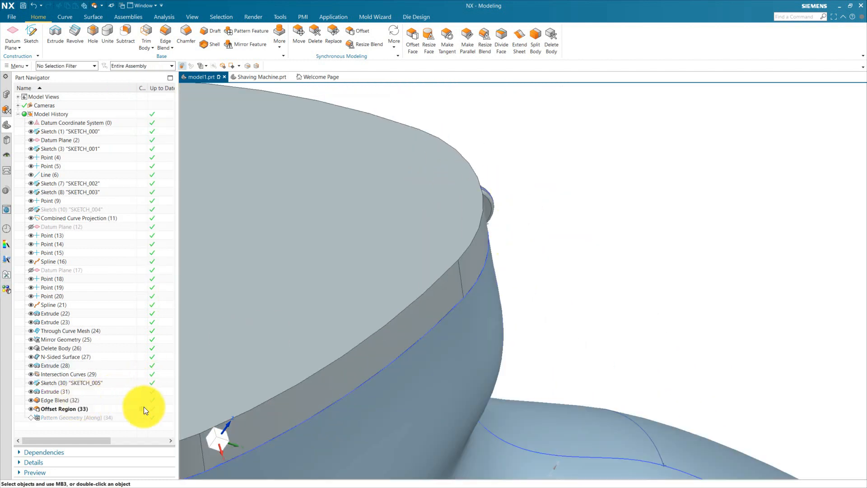
double_click(144, 419)
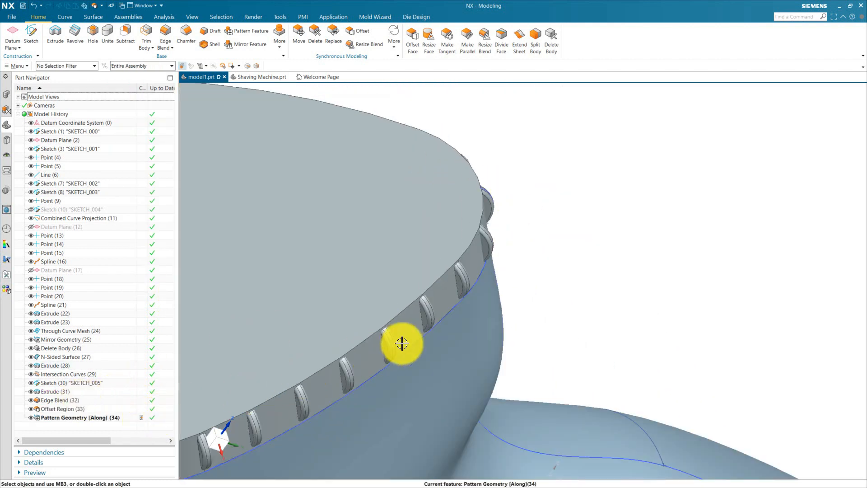
middle_click_drag(543, 252, 572, 242)
scroll(301, 356, "up", 3)
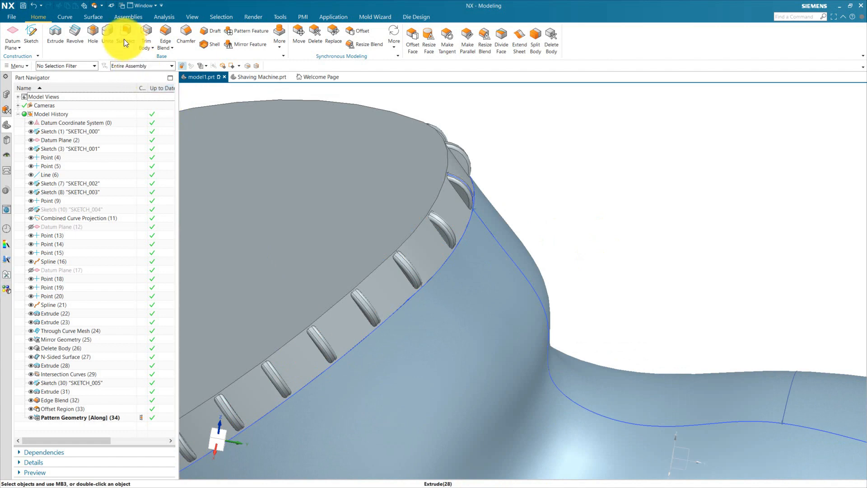
Unite the head's rim body as target with all 30 ribs as tool bodies.
left_click(107, 34)
left_click(393, 188)
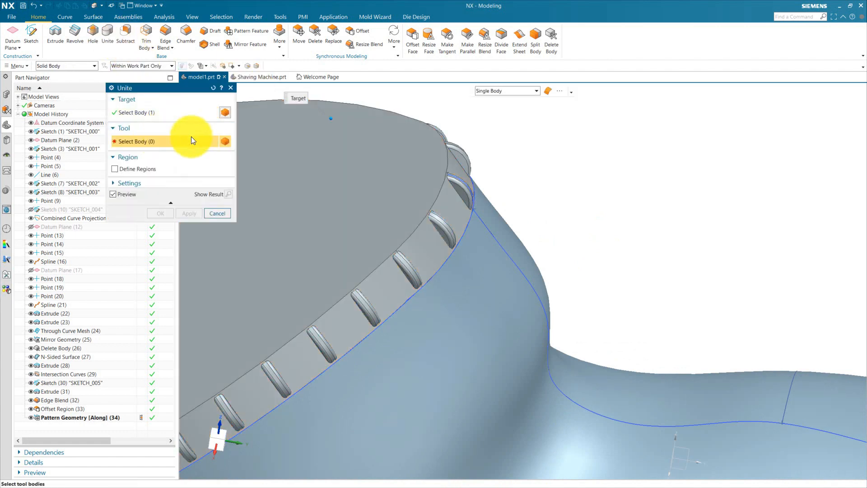
scroll(468, 184, "up", 3)
left_click(459, 199)
left_click(424, 272)
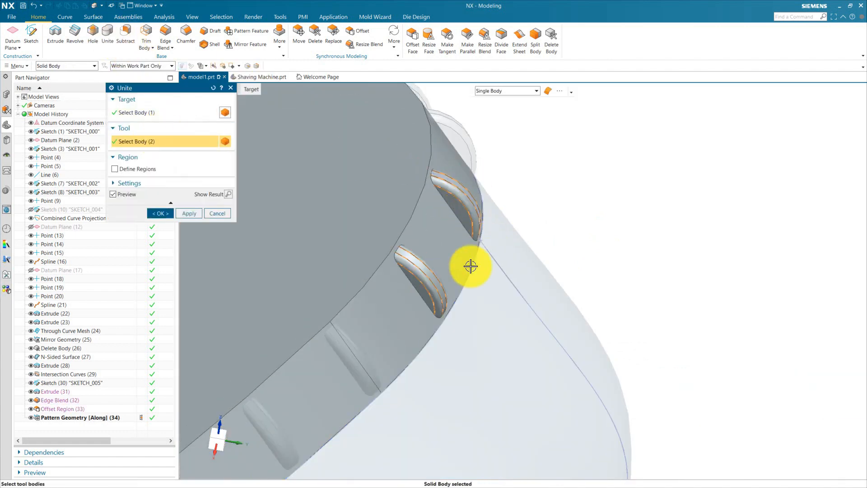
scroll(471, 266, "down", 5)
left_click_drag(550, 172, 313, 372)
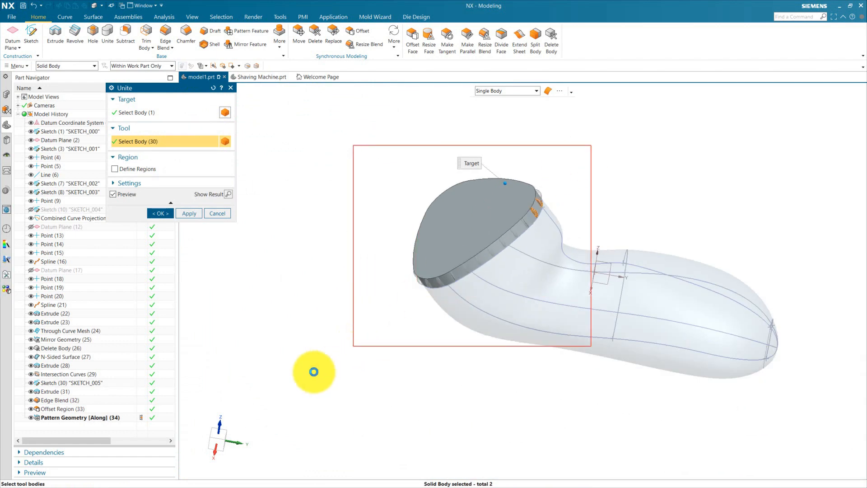
scroll(560, 204, "up", 4)
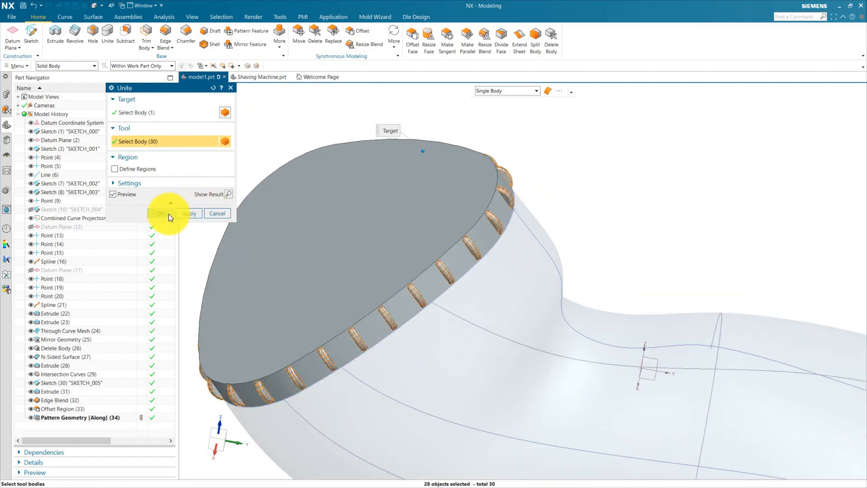
left_click(168, 214)
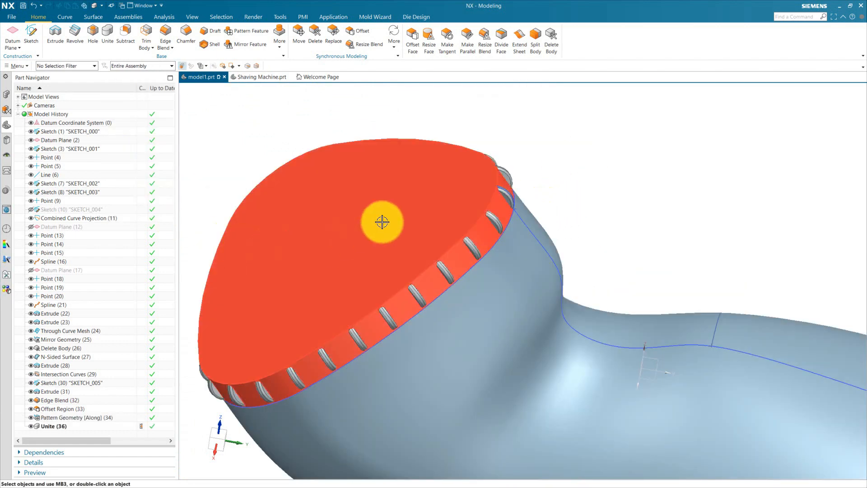
Switch to the finished Shaving Machine.prt and examine how the ribs join the dark rim band of the head.
middle_click_drag(383, 221, 299, 101)
left_click(263, 78)
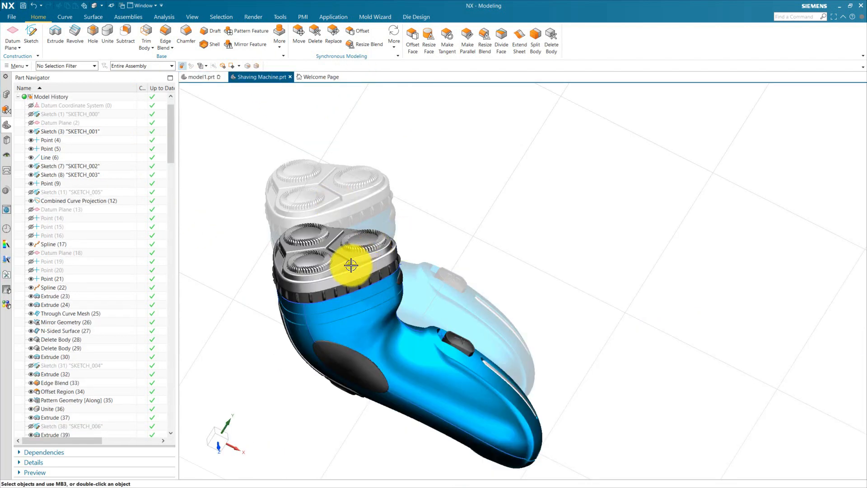
scroll(348, 267, "up", 3)
scroll(357, 311, "up", 3)
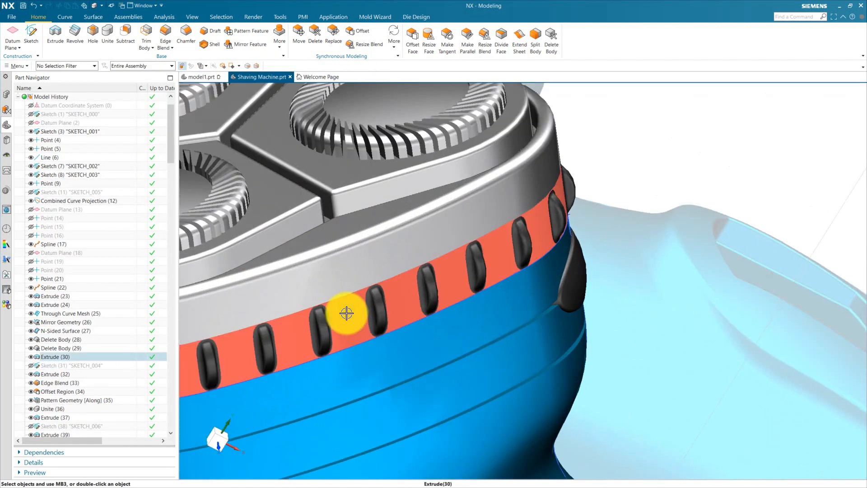
left_click(322, 332)
scroll(323, 316, "up", 2)
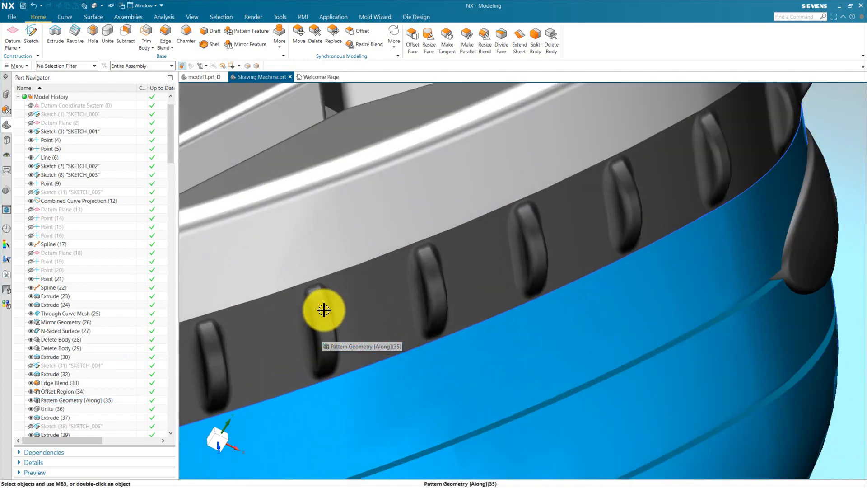
scroll(325, 249, "up", 4)
scroll(325, 249, "down", 2)
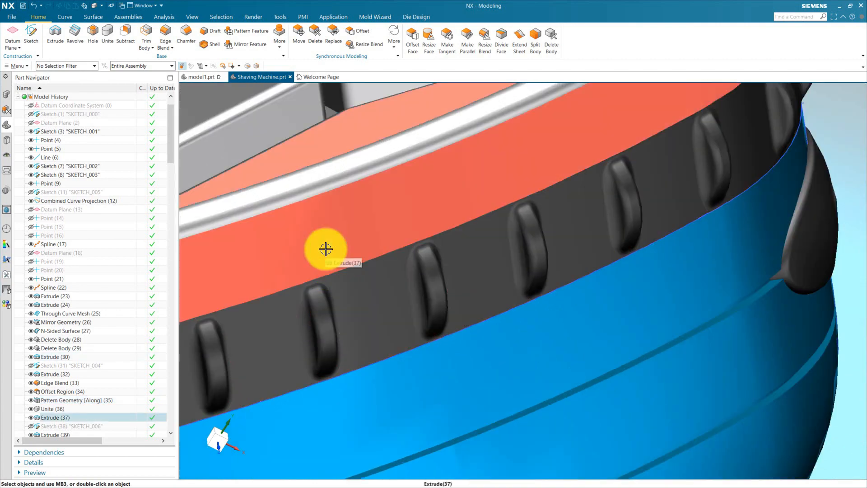
Examine the band above the ribs and the whole head of the finished shaver, and return to model1.prt.
scroll(393, 277, "down", 3)
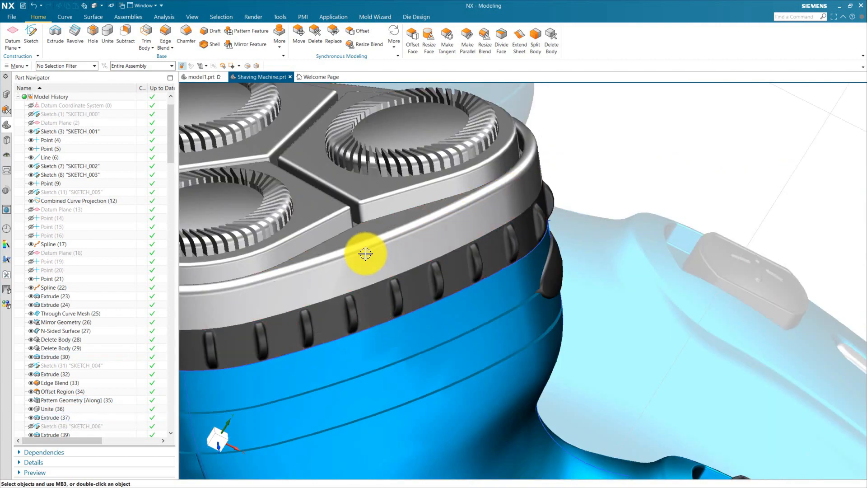
scroll(387, 242, "down", 1)
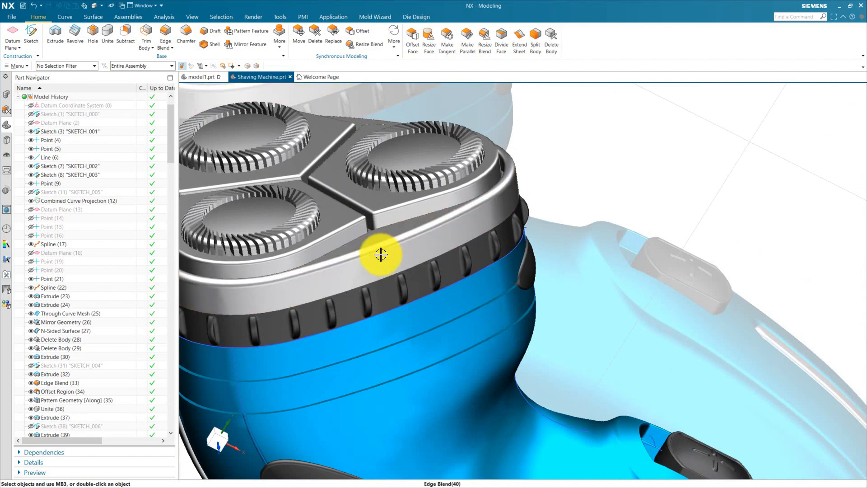
middle_click_drag(395, 226, 435, 251)
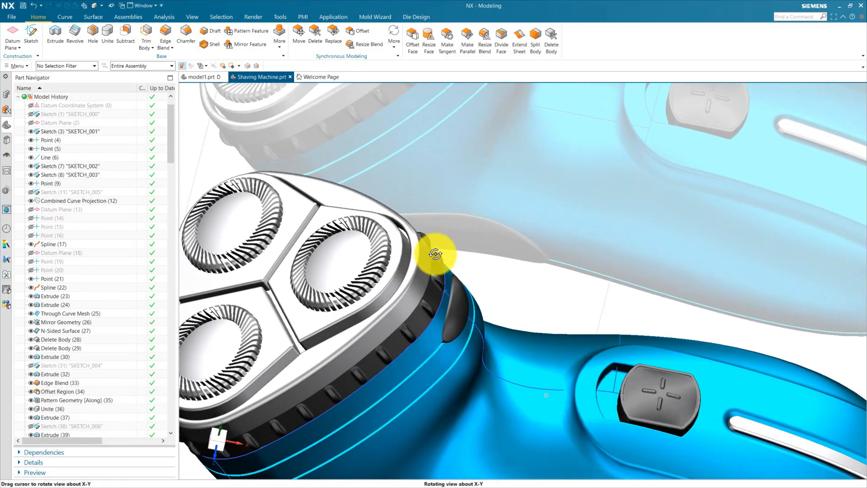
scroll(406, 255, "up", 3)
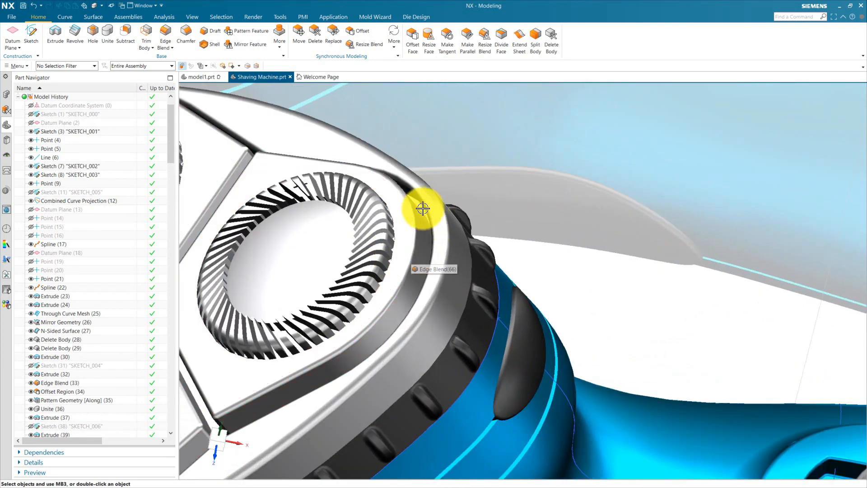
scroll(422, 208, "down", 5)
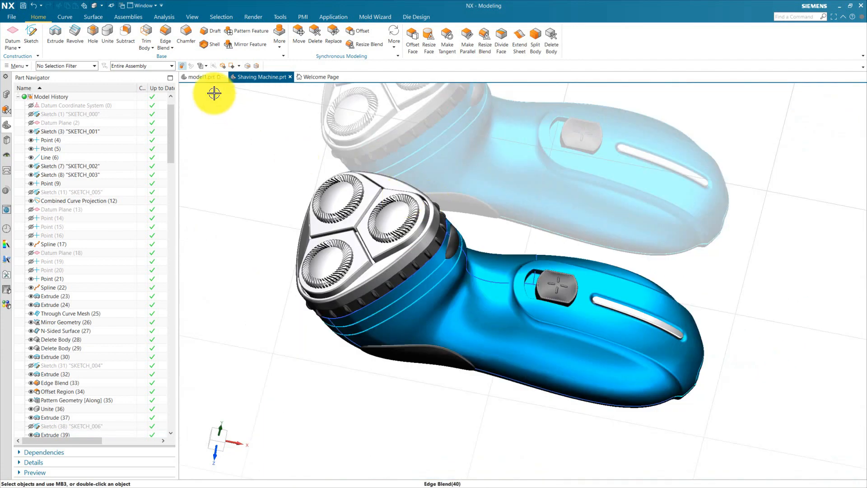
left_click(208, 80)
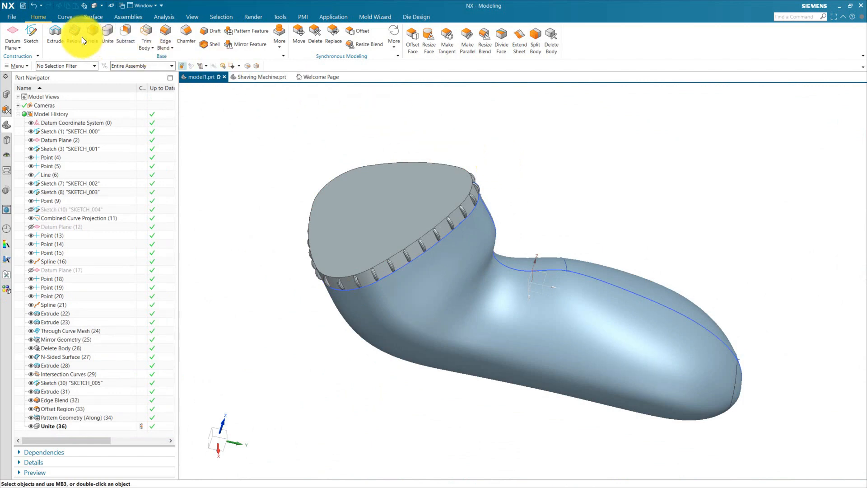
Set up an Extrude from the face edges of the head's flat end face, with Boolean set to None.
left_click(55, 33)
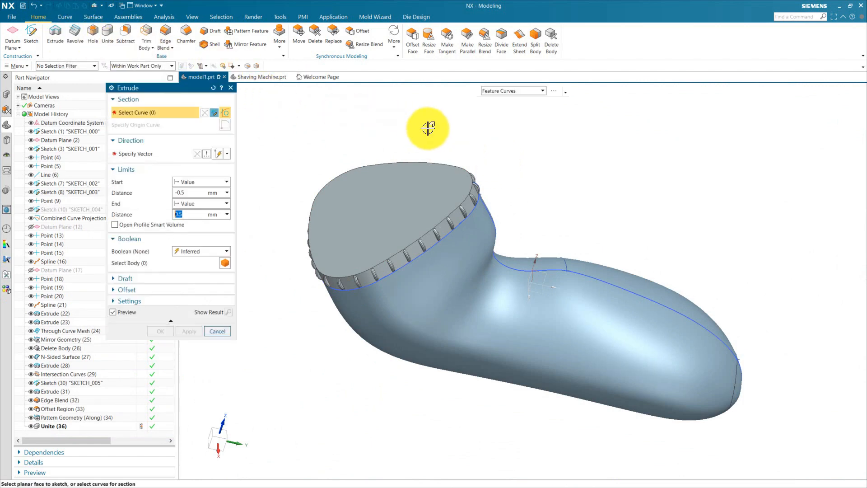
left_click(492, 90)
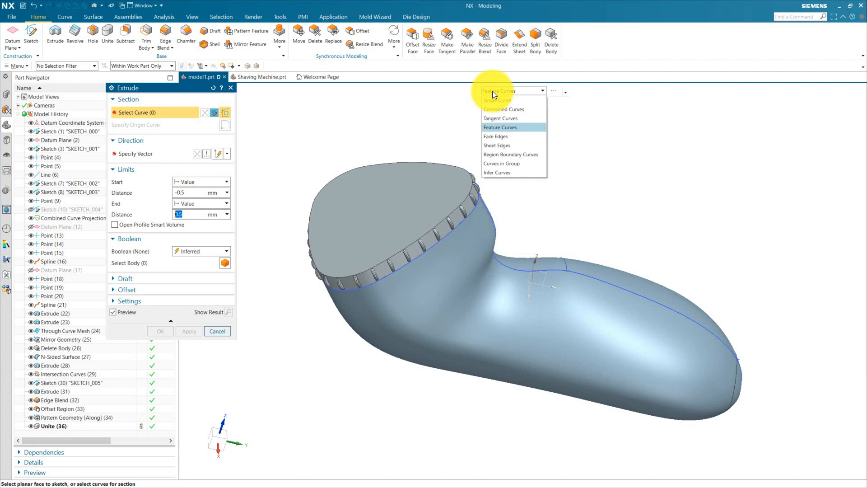
left_click(499, 133)
left_click(410, 197)
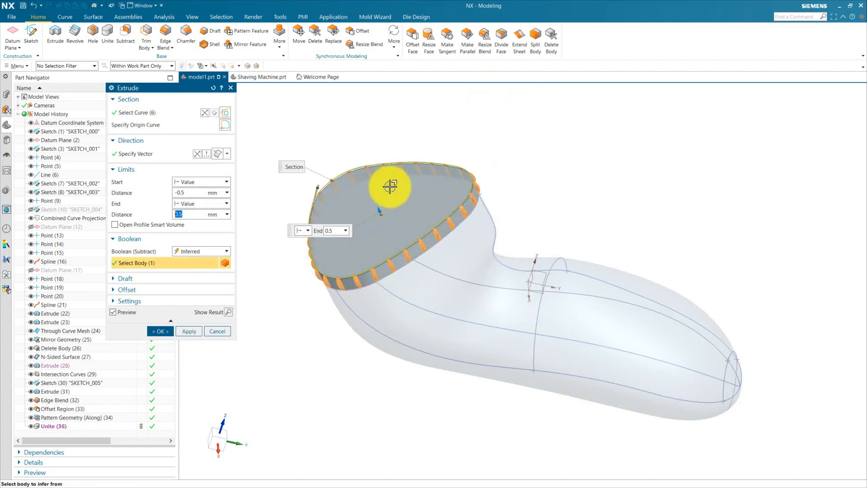
scroll(380, 260, "down", 5)
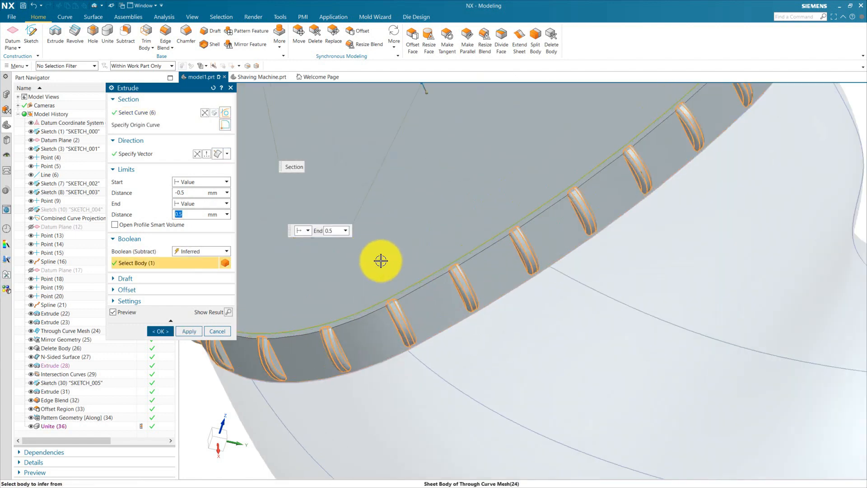
scroll(430, 315, "up", 8)
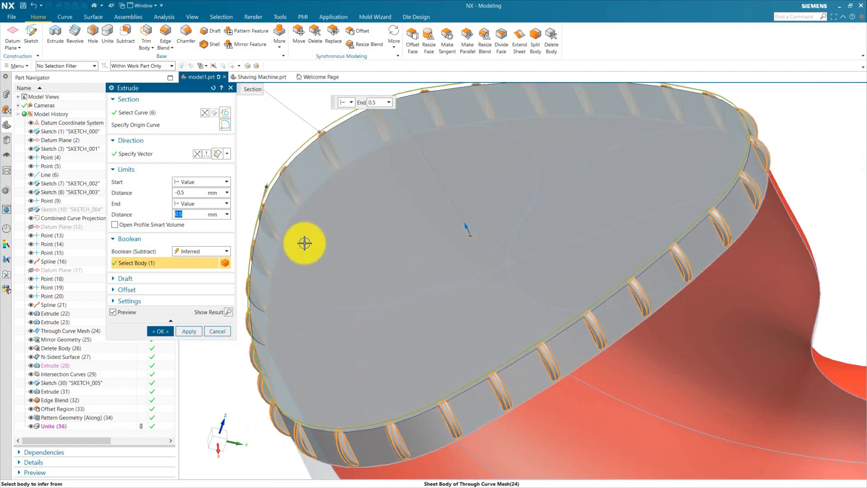
left_click(199, 250)
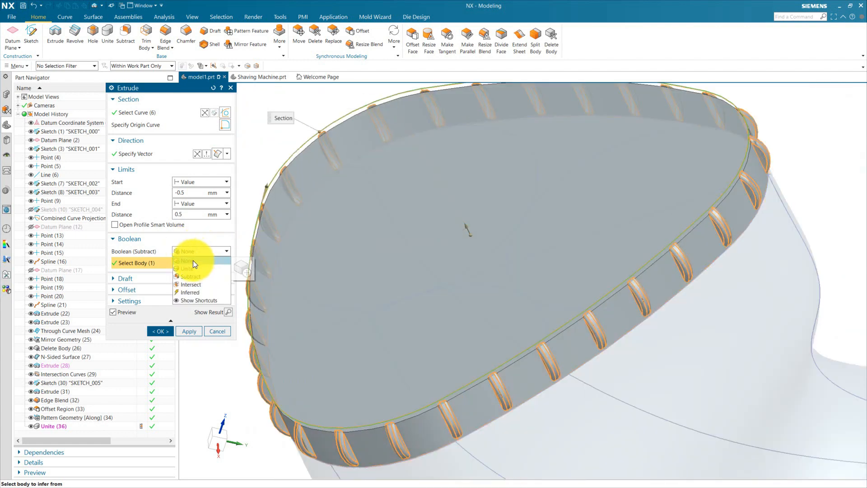
left_click(193, 260)
scroll(479, 232, "up", 5)
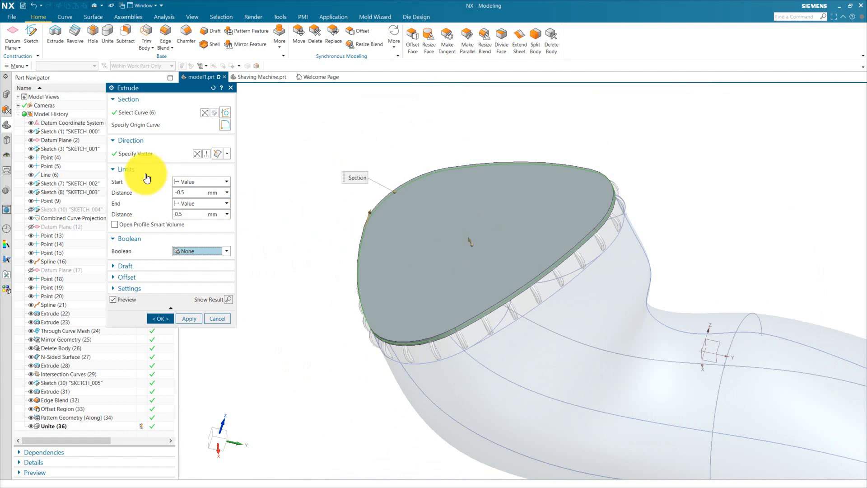
Set the extrusion's start distance to 0 mm and end distance to 5 mm, and create the body.
left_click_drag(194, 193, 150, 186)
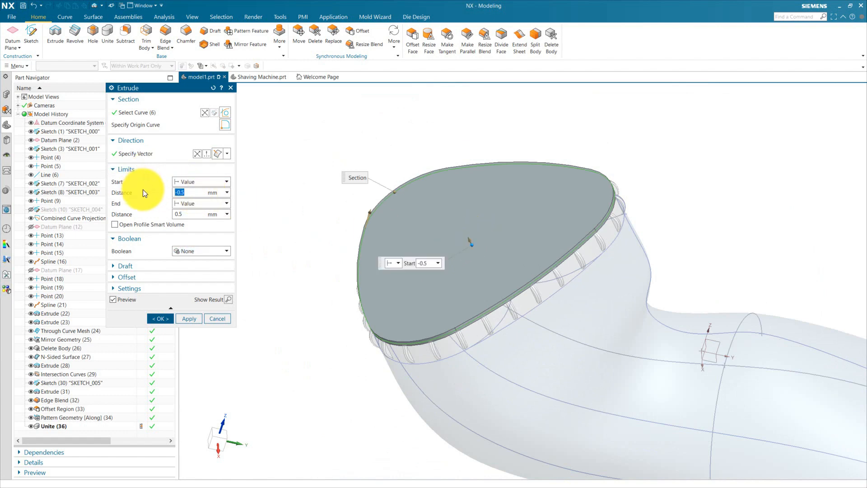
type("0")
key("Return")
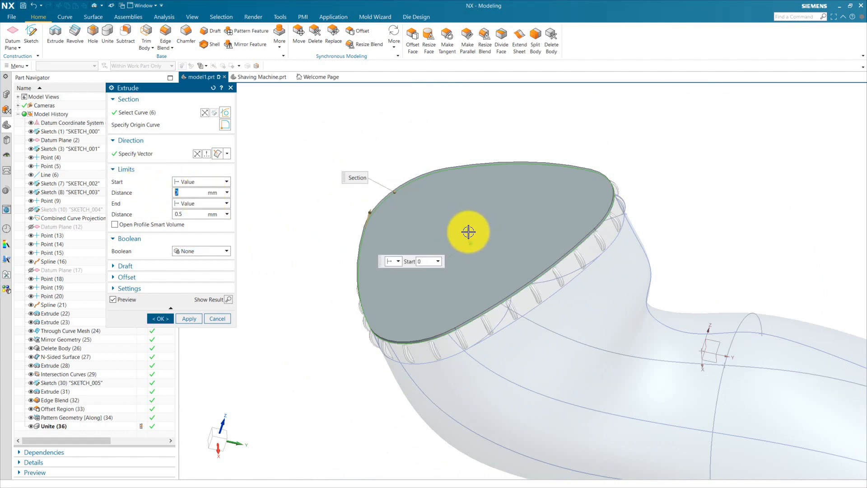
left_click_drag(469, 233, 449, 220)
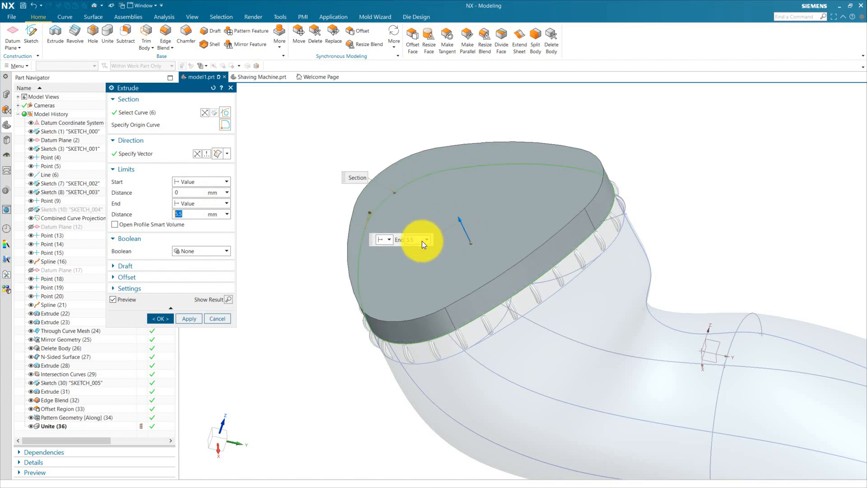
type("5")
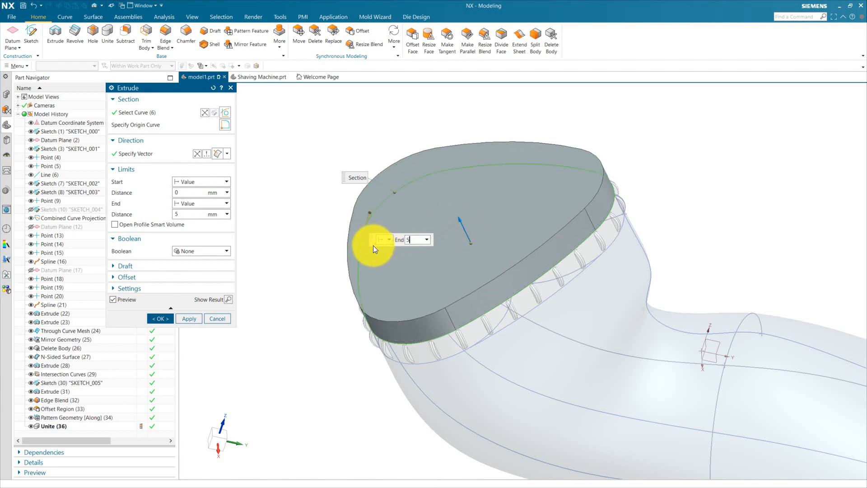
key("Return")
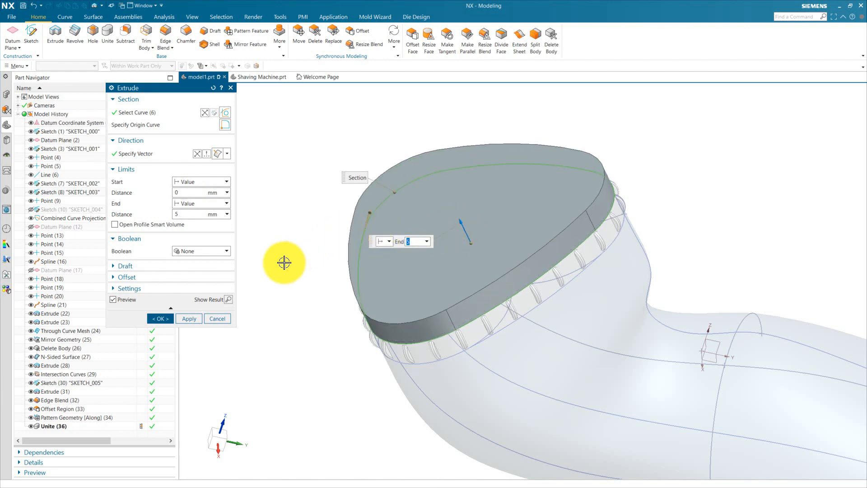
middle_click(283, 263)
Change the display color of the newly extruded head plate to white.
scroll(286, 261, "down", 2)
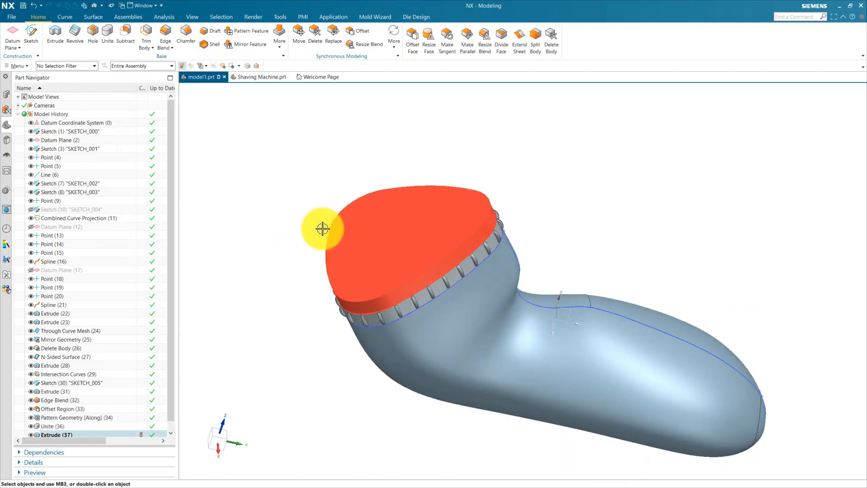
key("ctrl+j")
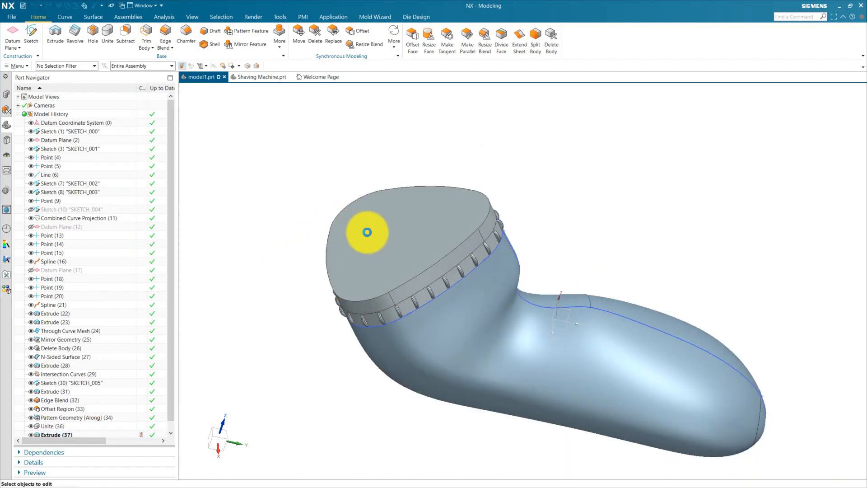
left_click(402, 278)
left_click(194, 283)
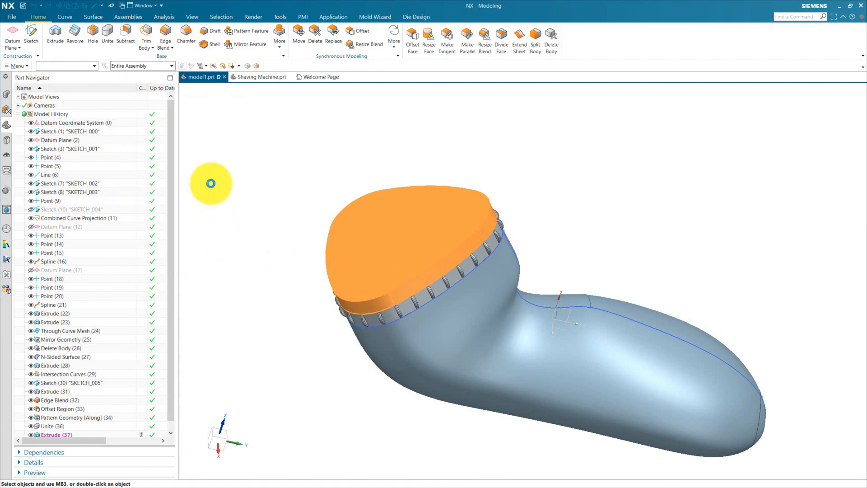
left_click(213, 141)
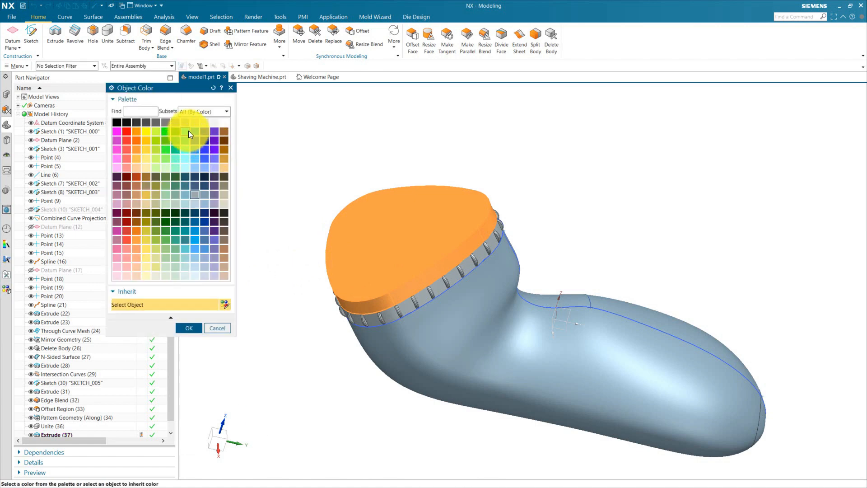
left_click(188, 327)
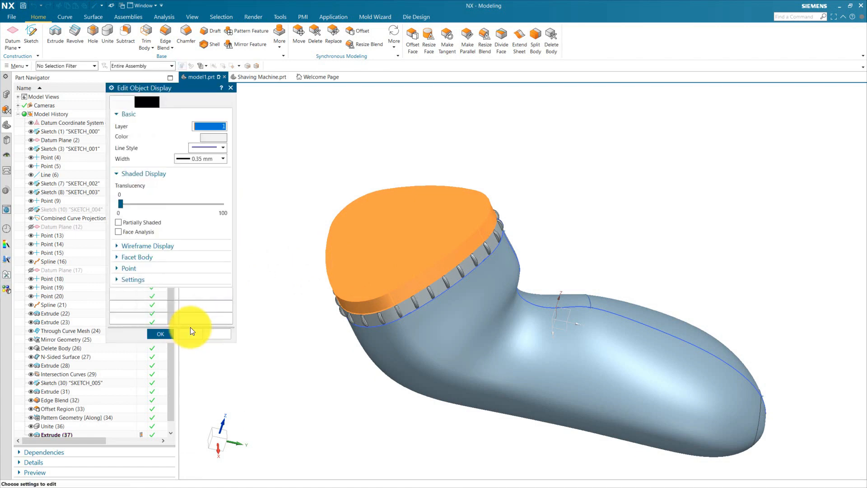
left_click(189, 334)
left_click(164, 335)
Create a sketch on the white plate's outer face, using the X-axis as horizontal reference.
middle_click_drag(276, 261, 259, 217)
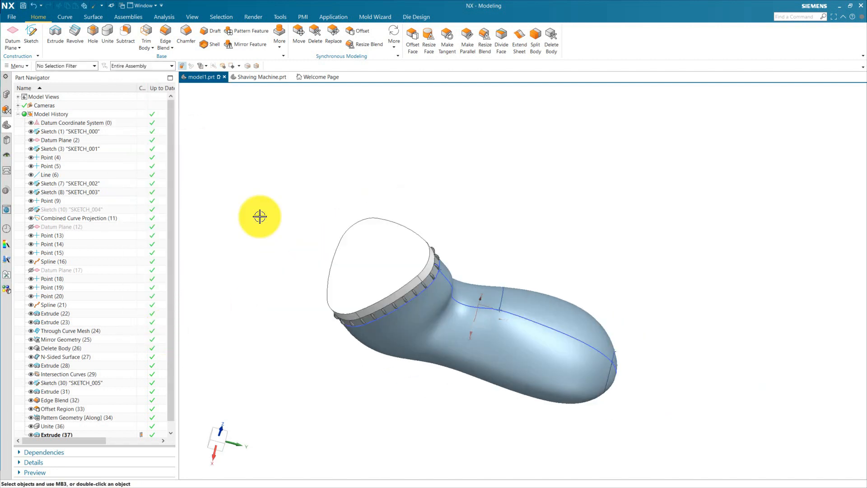
left_click(30, 32)
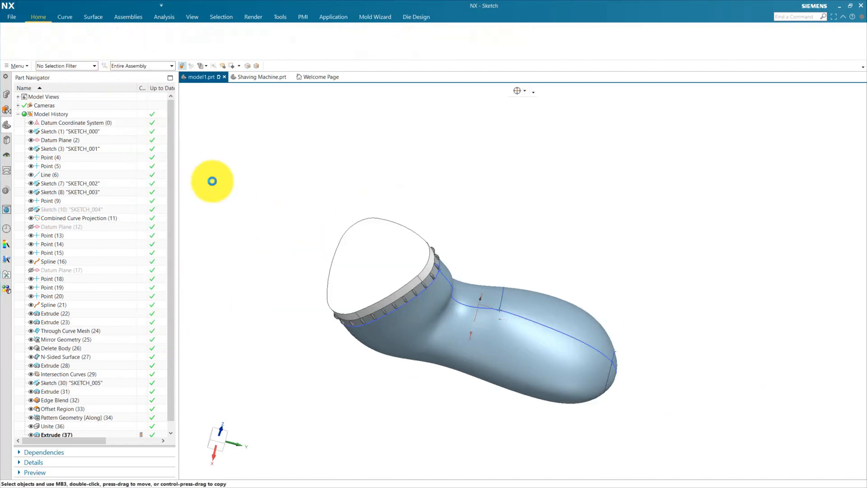
mouse_move(288, 178)
middle_mouse_down()
mouse_move(372, 178)
mouse_move(422, 292)
mouse_move(414, 285)
middle_mouse_up()
scroll(453, 329, "up", 5)
left_click(459, 342)
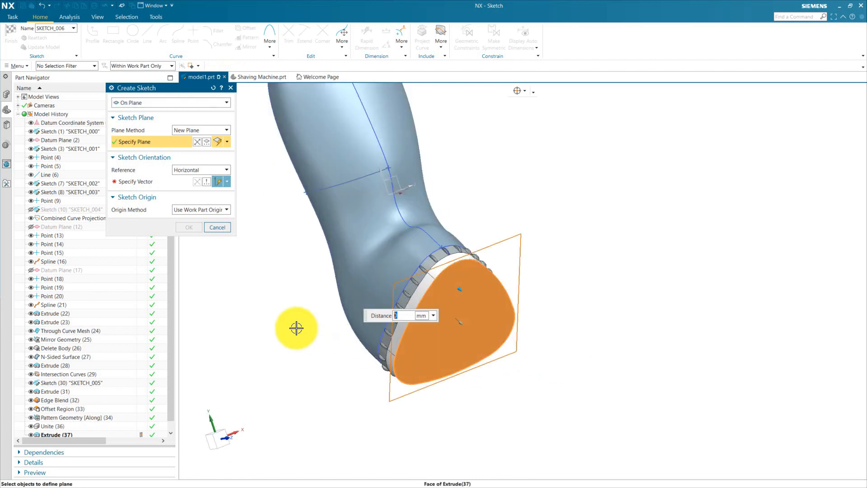
left_click(193, 181)
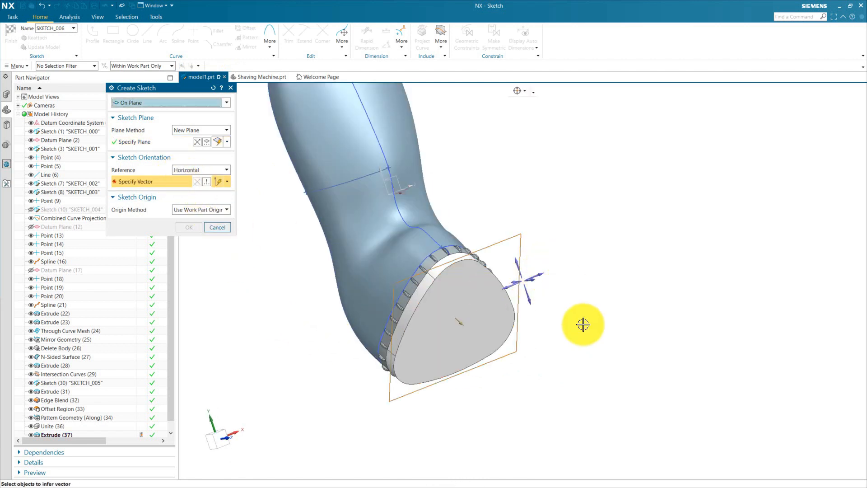
middle_click_drag(583, 323, 559, 284)
left_click(506, 185)
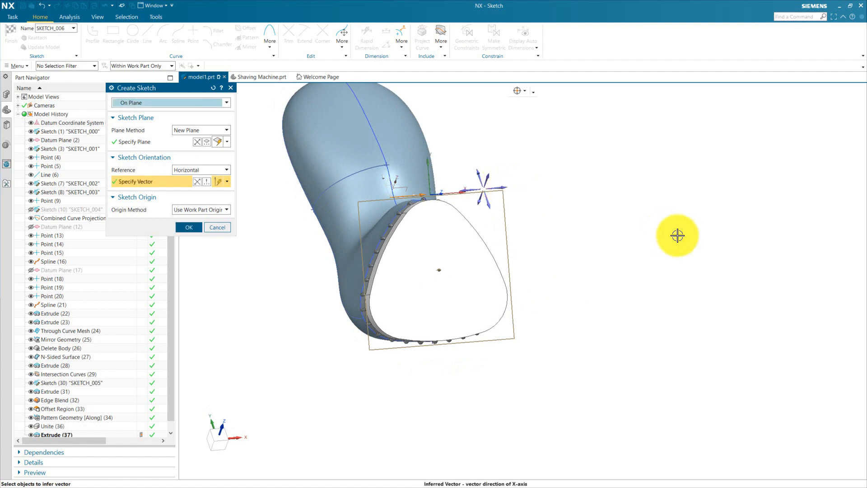
left_click(193, 229)
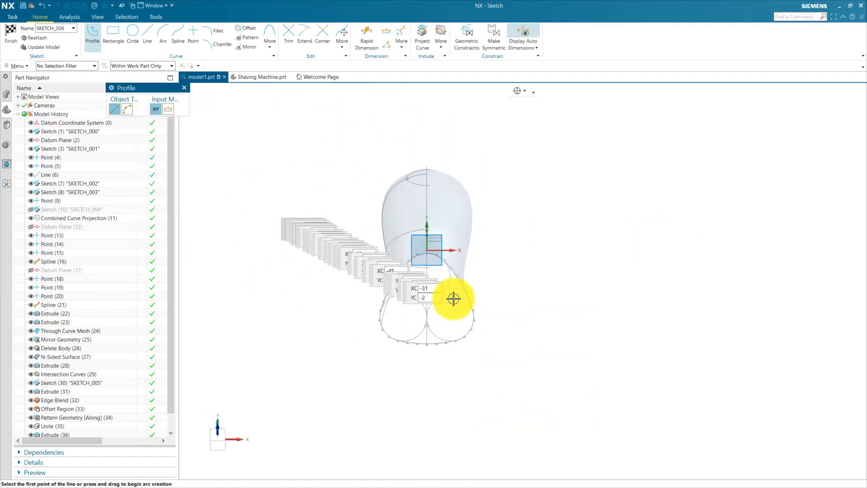
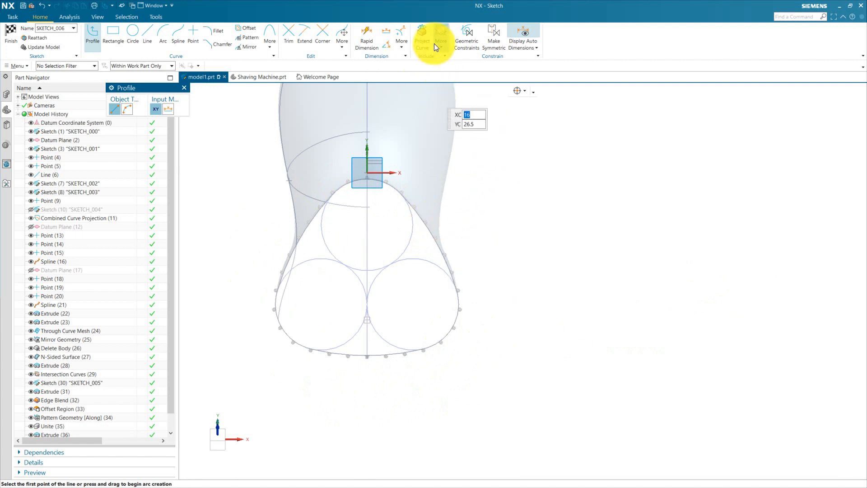
Project the three large circles of the shaving head from the earlier sketch into the current sketch.
left_click(420, 40)
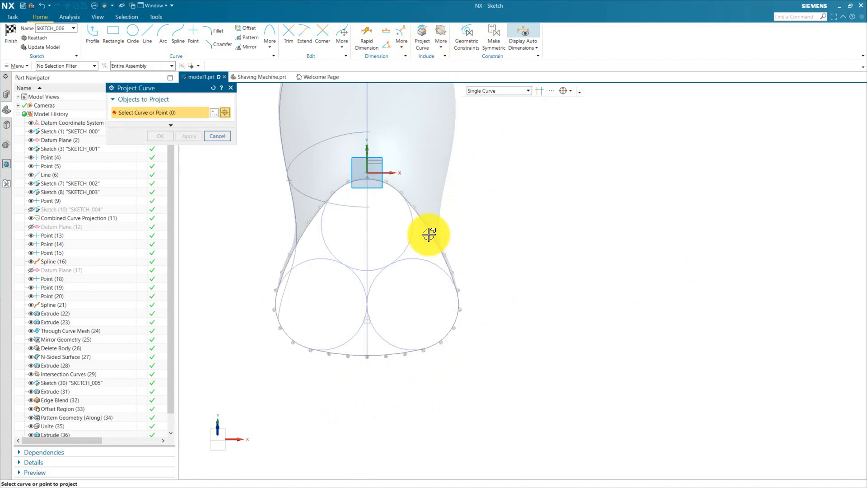
left_click(410, 227)
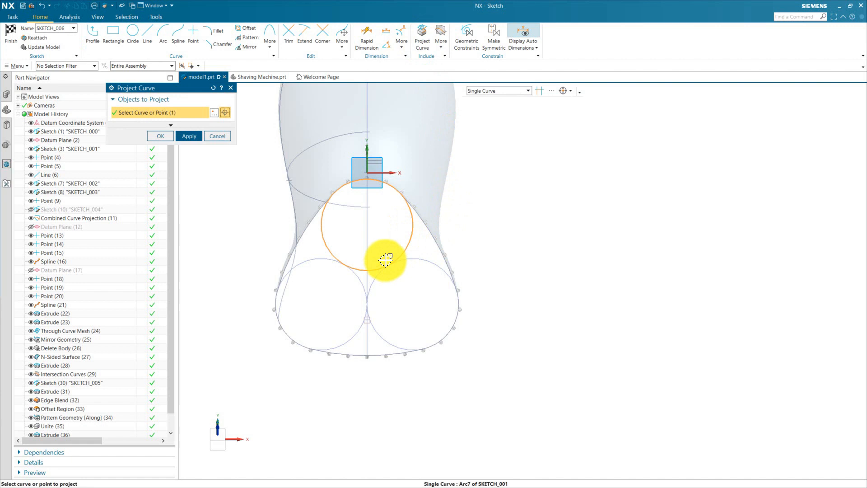
left_click(321, 256)
left_click(407, 261)
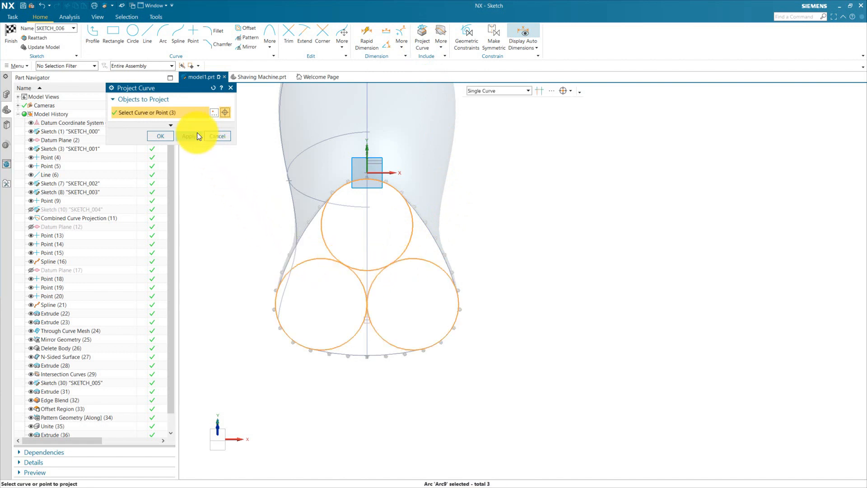
left_click(193, 135)
left_click(222, 135)
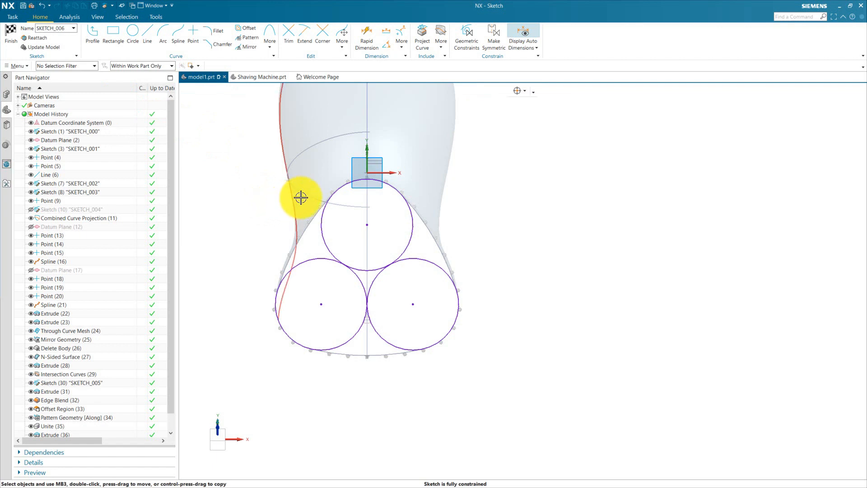
Offset the upper projected circle inward by 1.5 mm.
scroll(432, 224, "up", 1)
scroll(377, 228, "down", 1)
scroll(422, 214, "up", 1)
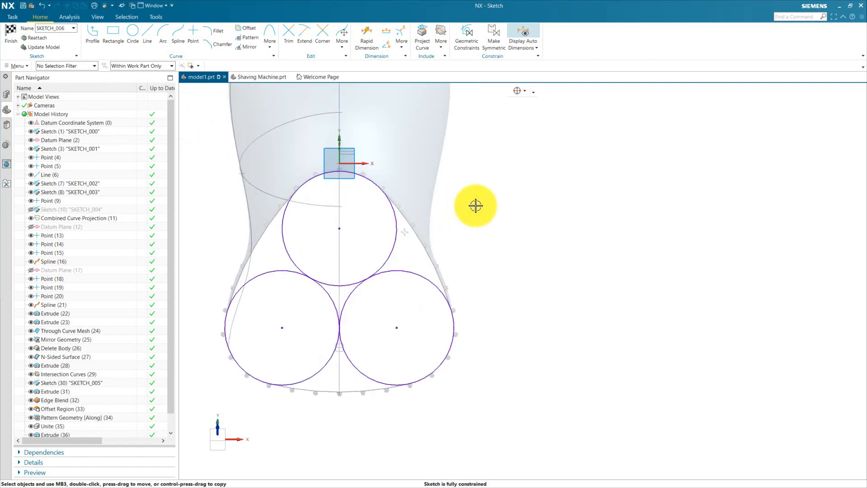
scroll(465, 208, "down", 1)
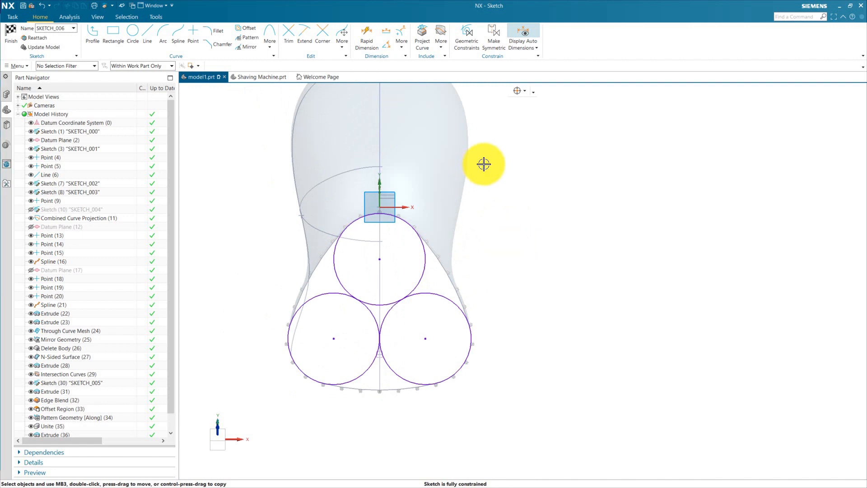
left_click(246, 28)
left_click(335, 254)
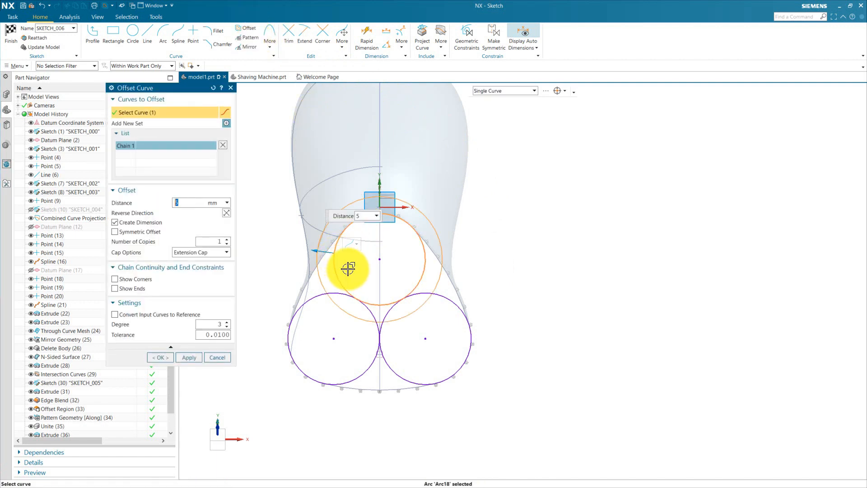
left_click_drag(335, 249, 342, 251)
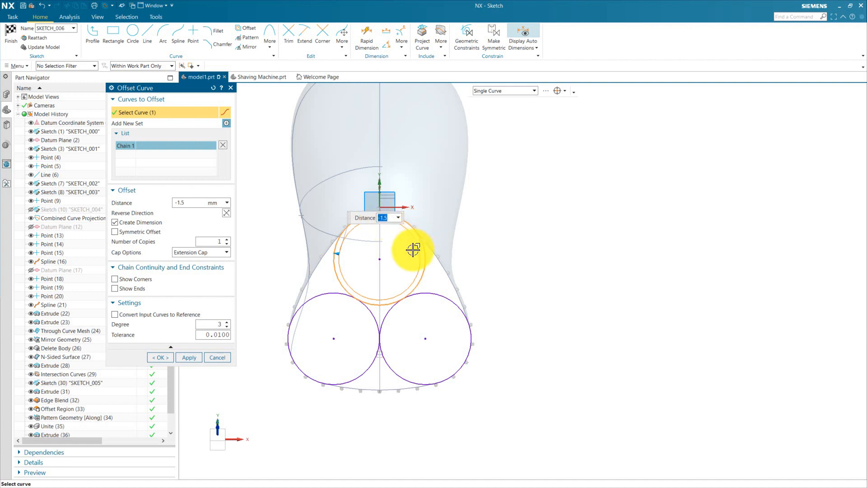
left_click(355, 303)
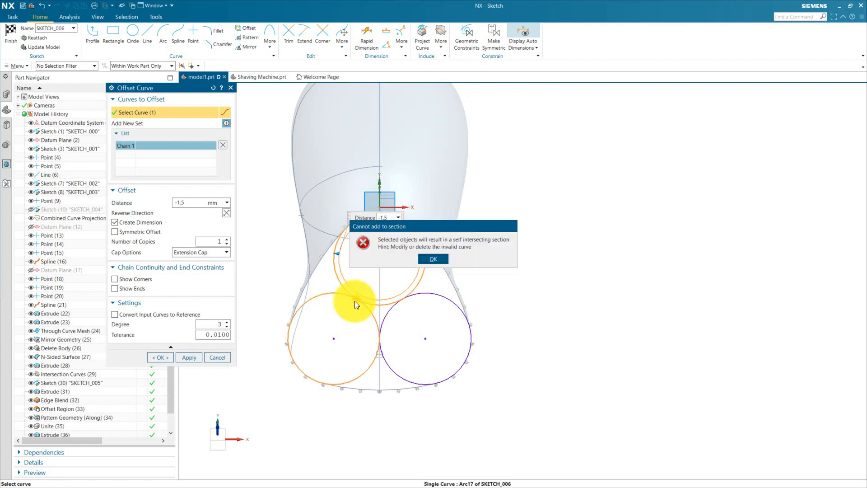
left_click(434, 259)
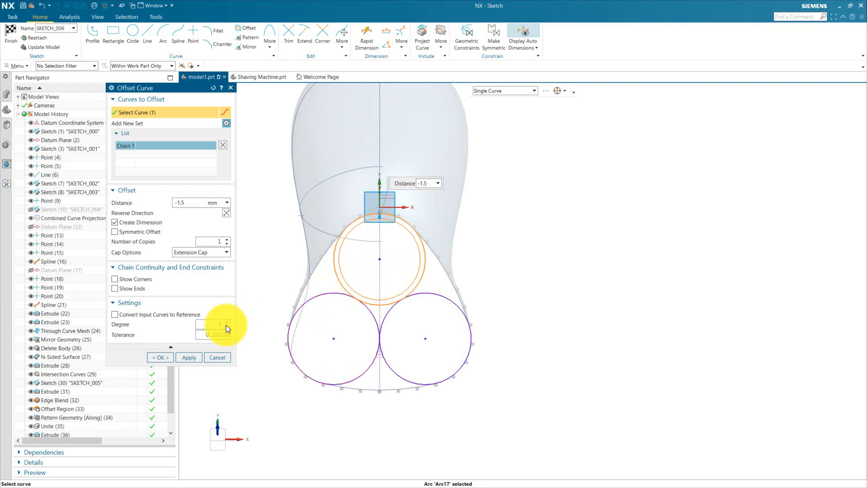
left_click(188, 358)
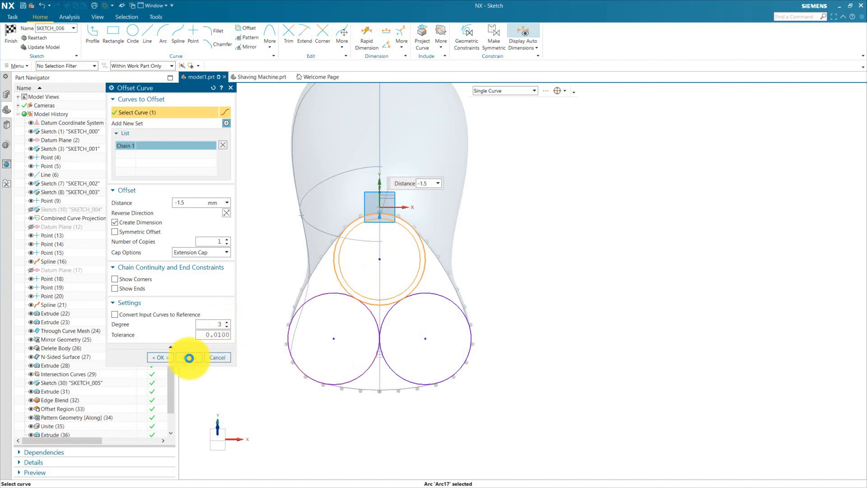
Offset each of the two lower projected circles inward by 1.5 mm.
left_click(334, 296)
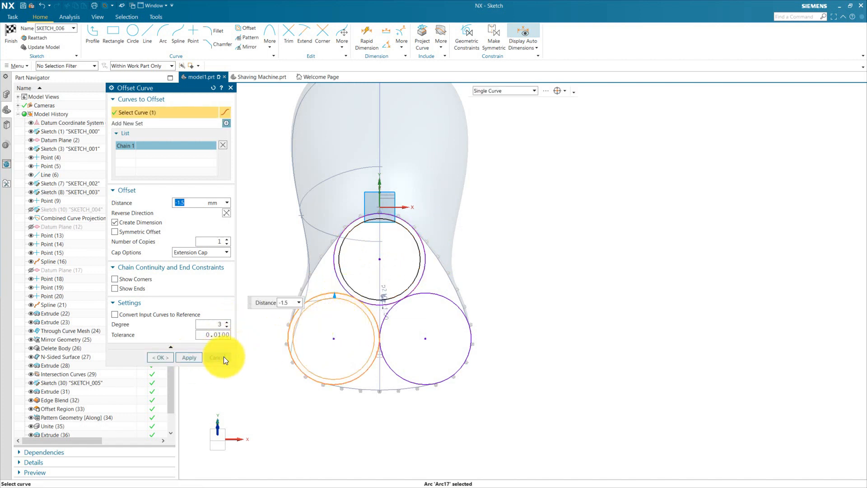
left_click(195, 359)
left_click(425, 296)
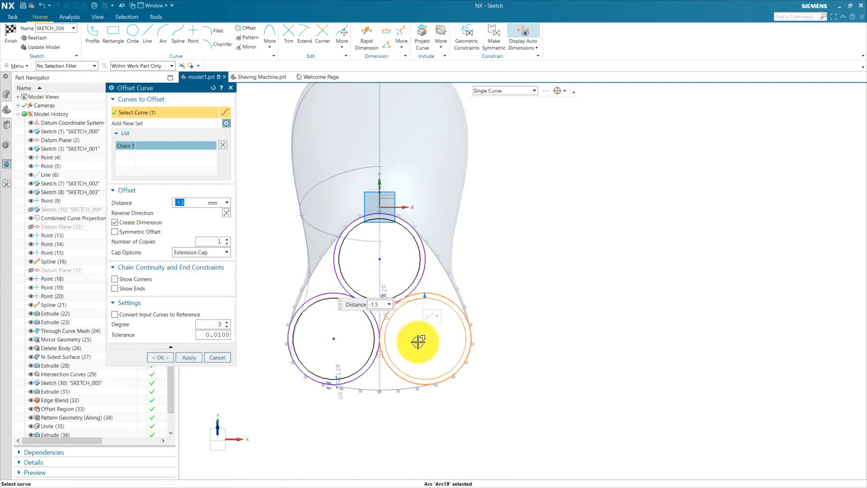
left_click(200, 356)
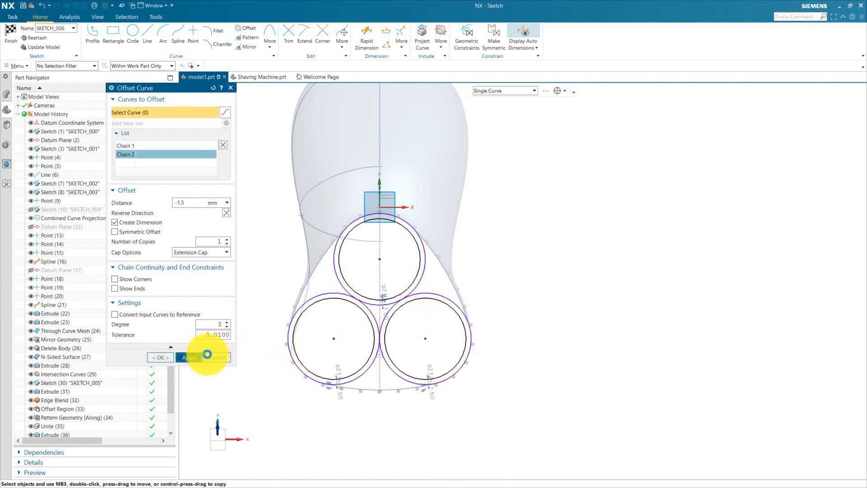
left_click(211, 356)
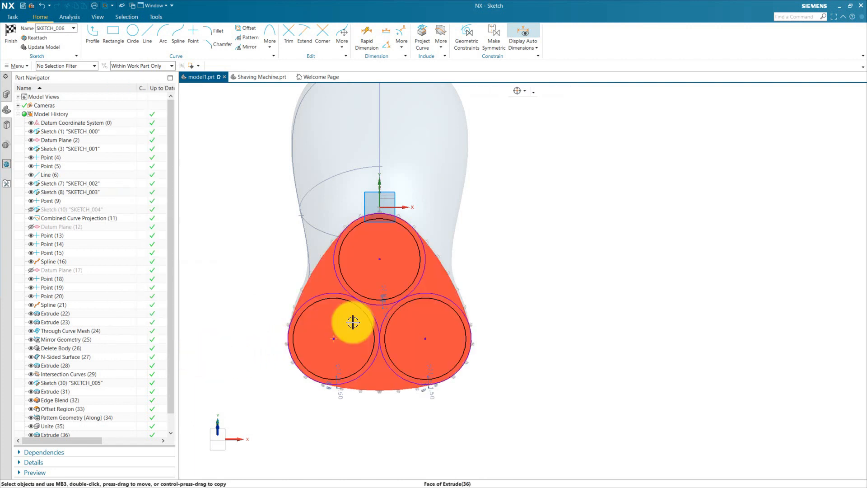
Project the two side arcs and the bottom arc of the head's outer outline into the sketch.
left_click(333, 338)
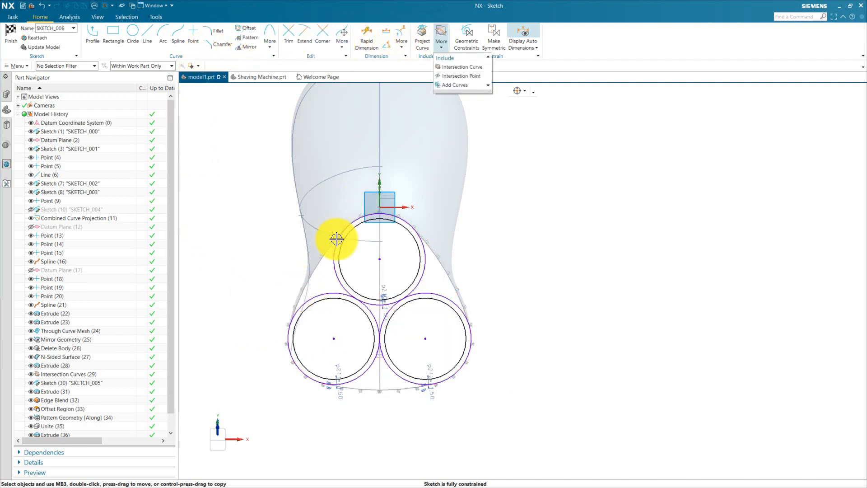
left_click(422, 30)
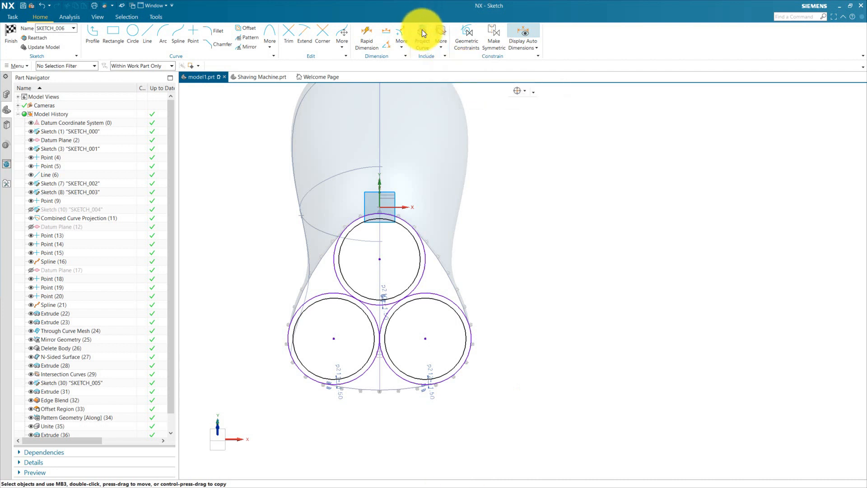
scroll(334, 246, "up", 2)
left_click(321, 257)
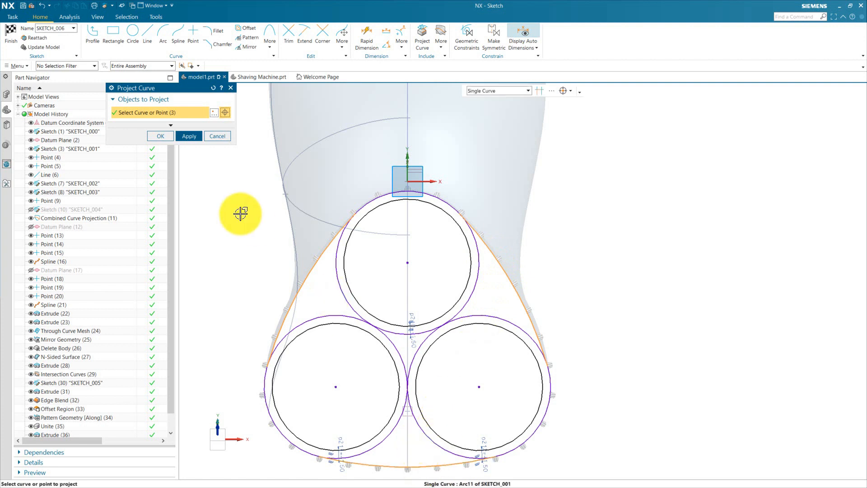
left_click(191, 137)
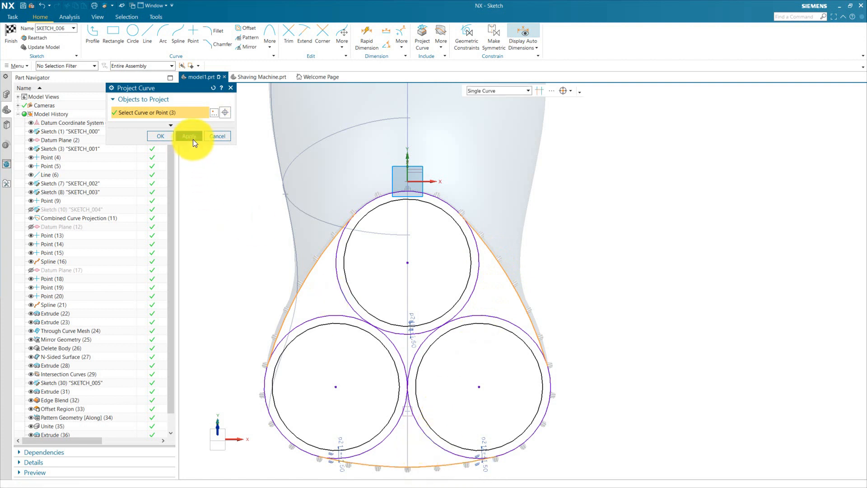
left_click(218, 135)
Draw a line from the lower-right circle's centre perpendicular to the left side arc, and trim its end at the outline.
left_click(93, 32)
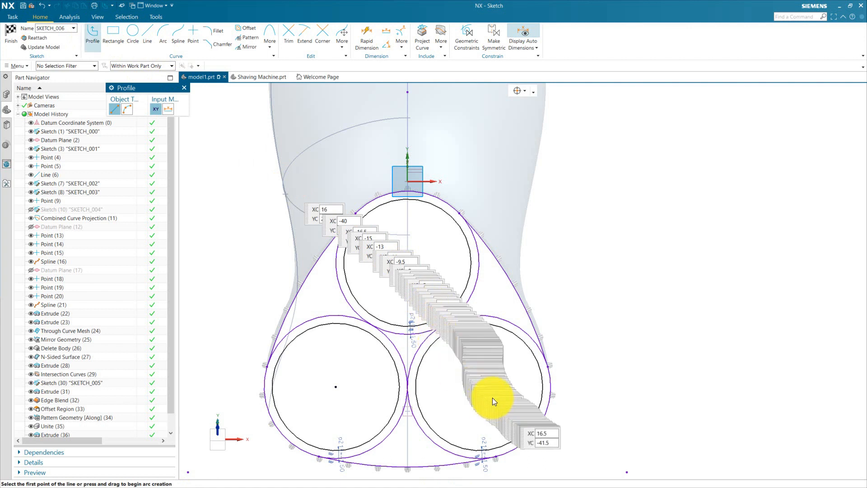
left_click(479, 386)
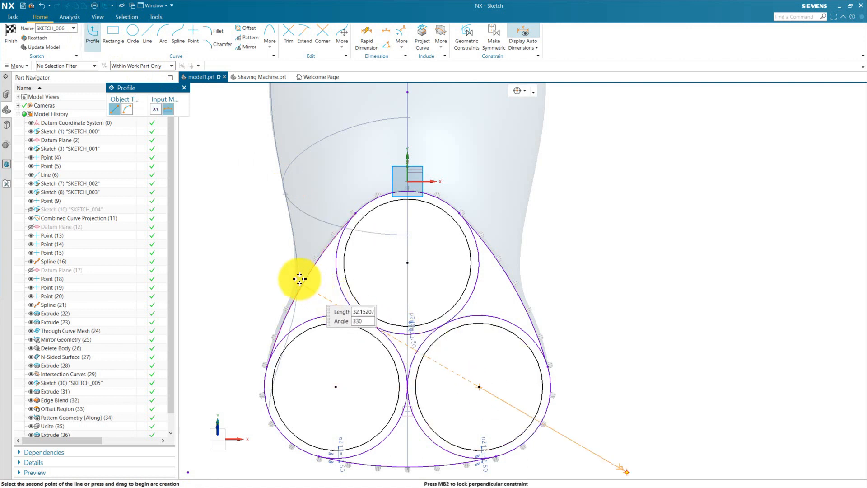
left_click(258, 259)
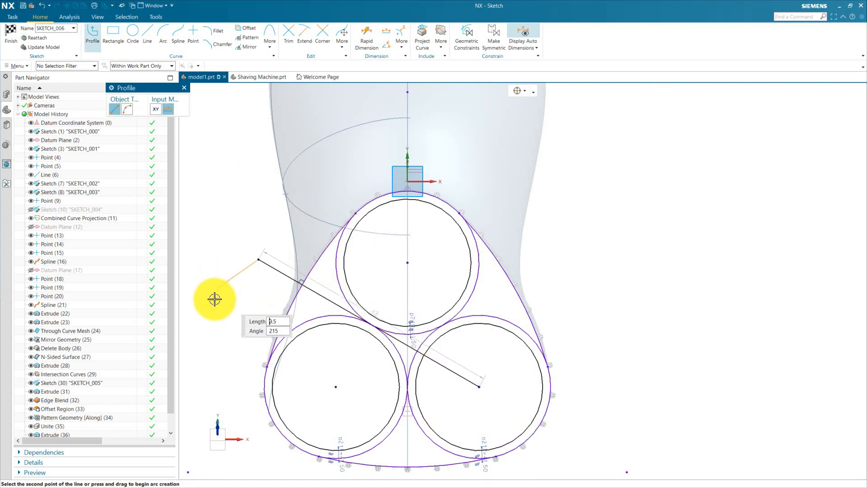
left_click(184, 88)
left_click(288, 34)
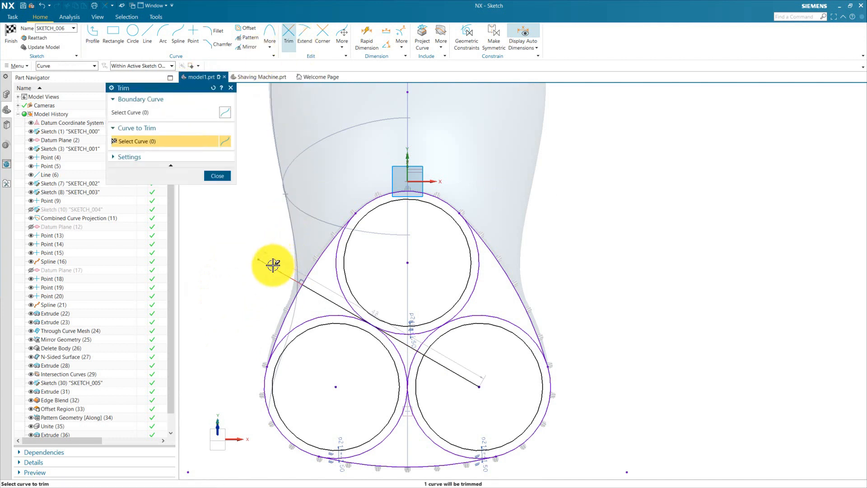
left_click(218, 176)
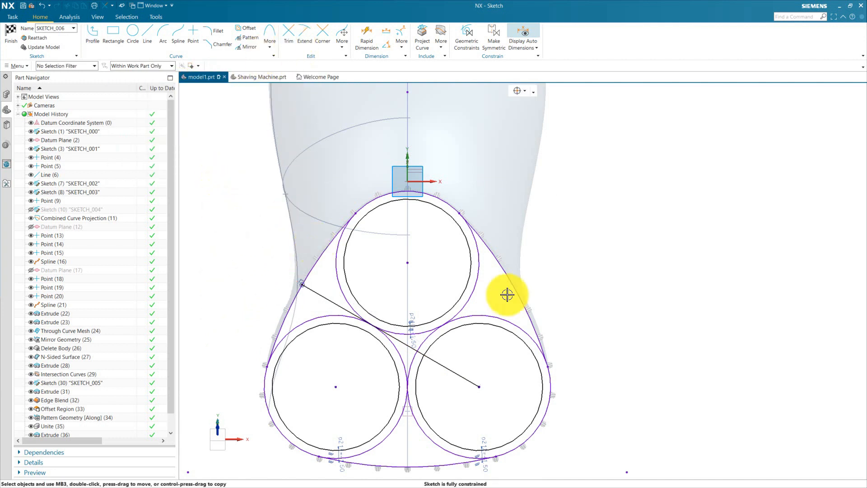
Draw a line from the lower-left circle's centre at 30° across the right side arc, and trim its end at the outline.
left_click(95, 33)
left_click(336, 386)
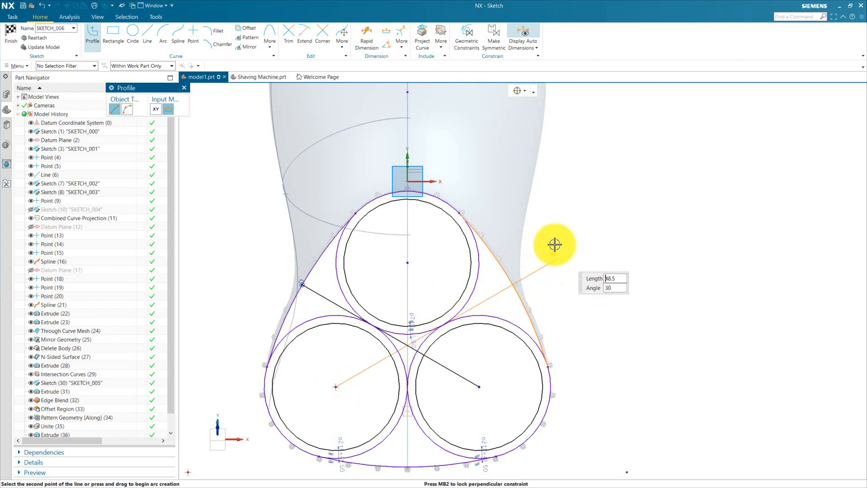
left_click(579, 246)
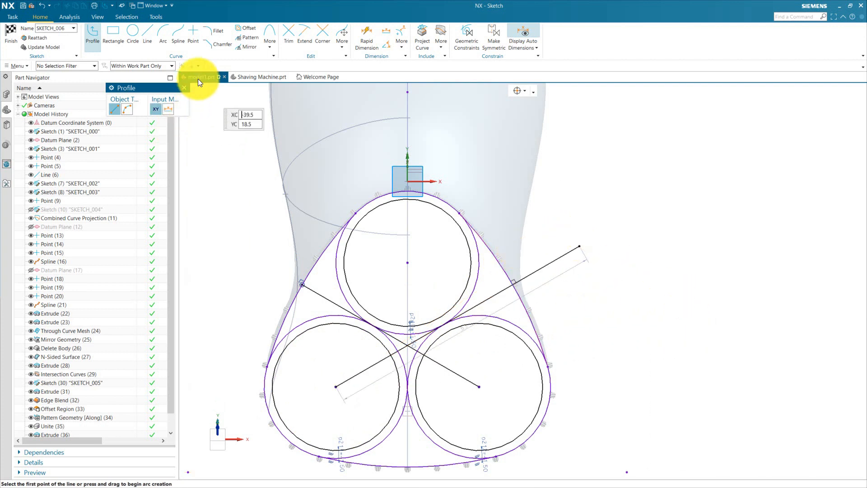
left_click(184, 87)
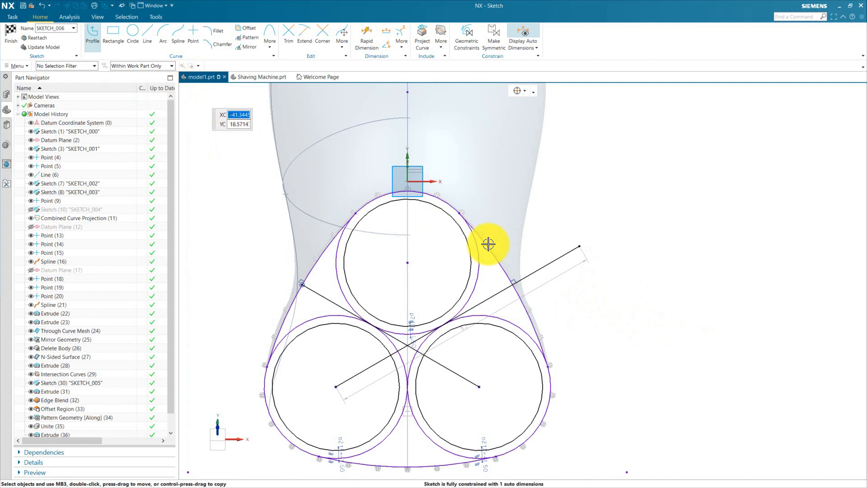
left_click(288, 33)
left_click(528, 275)
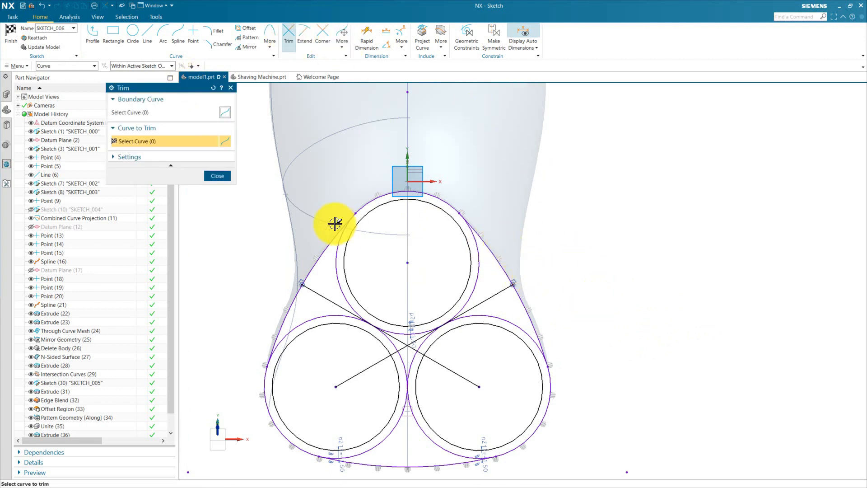
left_click(217, 176)
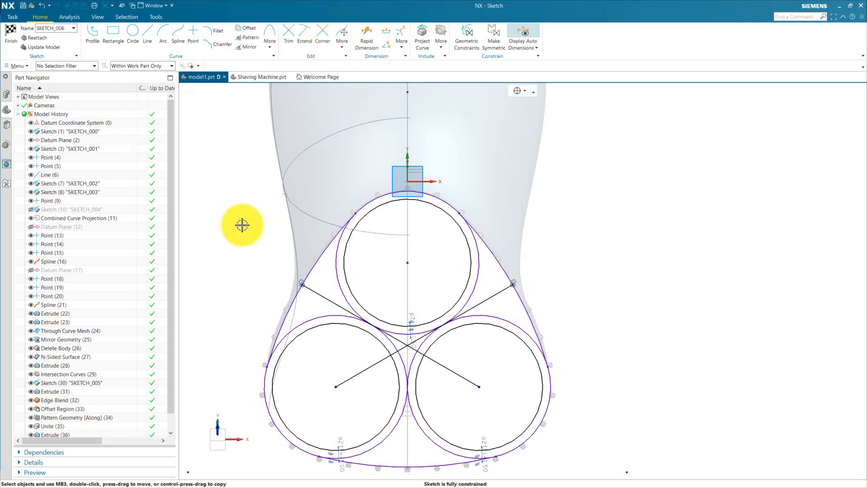
Draw a vertical line from the upper circle's centre down past the bottom arc, and trim its end at the outline.
left_click(146, 31)
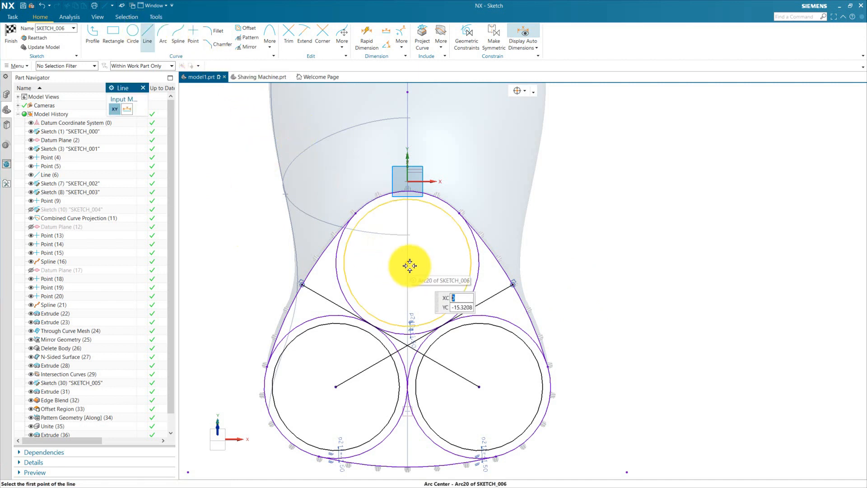
left_click(409, 265)
scroll(358, 188, "down", 3)
scroll(387, 348, "up", 3)
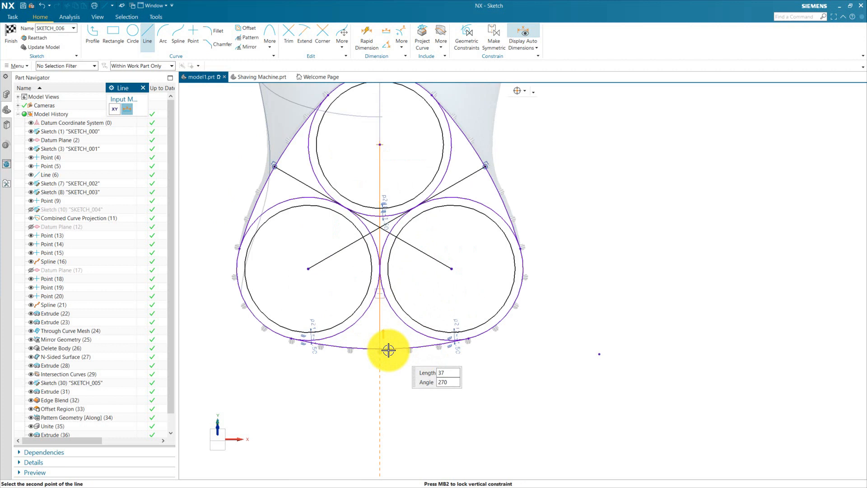
left_click(385, 383)
key("Escape")
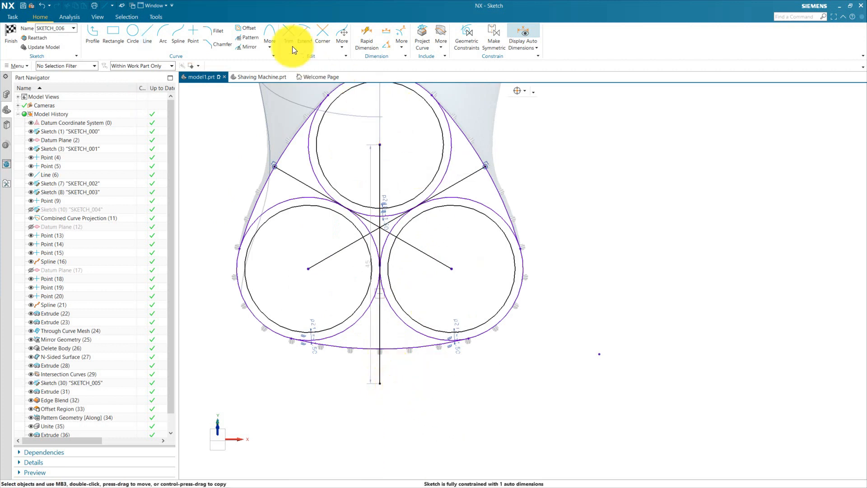
left_click(285, 31)
left_click(379, 374)
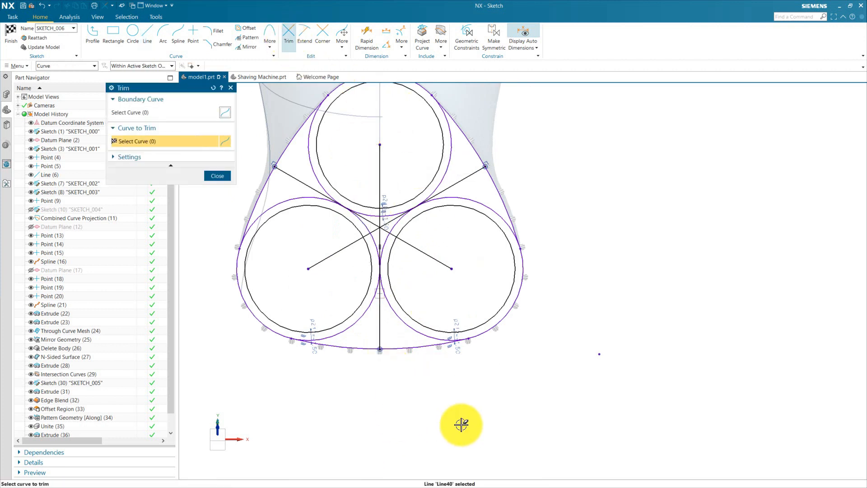
middle_click(452, 422)
Convert the three lines drawn from the circle centres to the outline into reference lines.
scroll(358, 286, "up", 4)
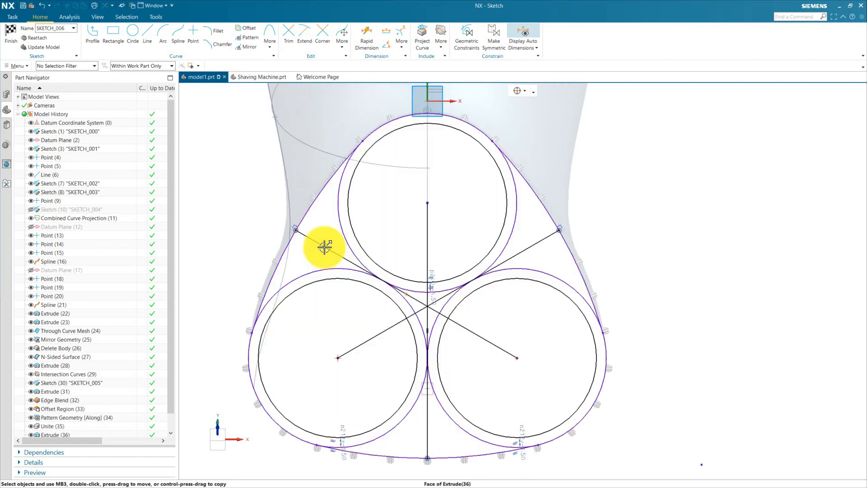
left_click(426, 230)
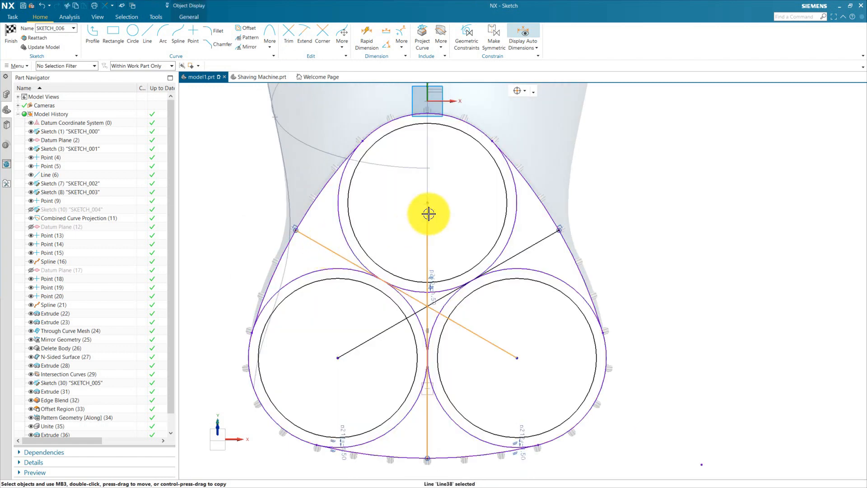
left_click(518, 249)
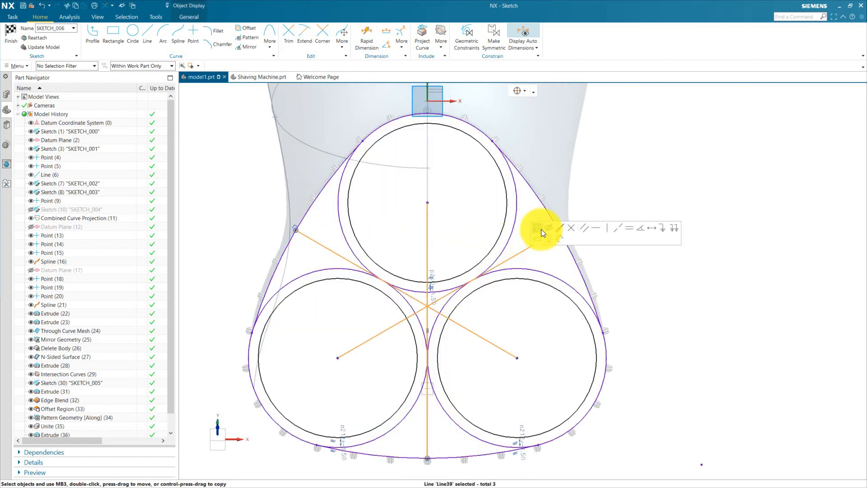
left_click(541, 229)
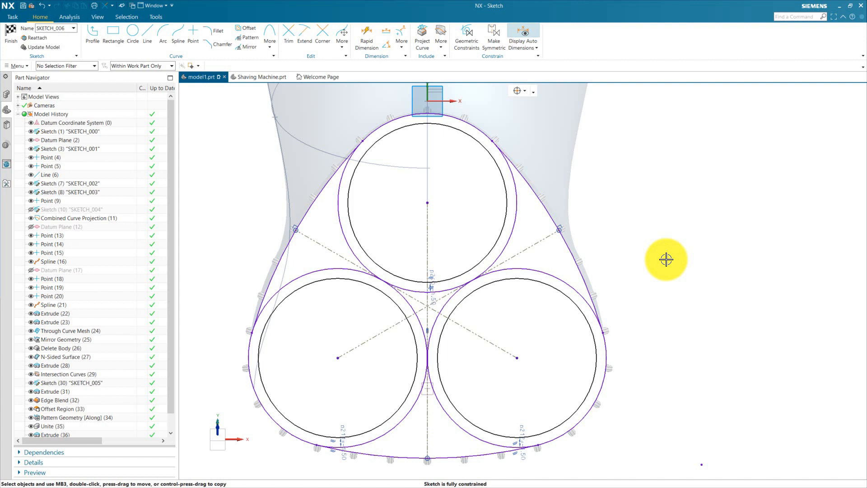
Draw a line about 45.5 long at 168° from the underside of the lower-right inner circle past the left side of the outline.
left_click(93, 34)
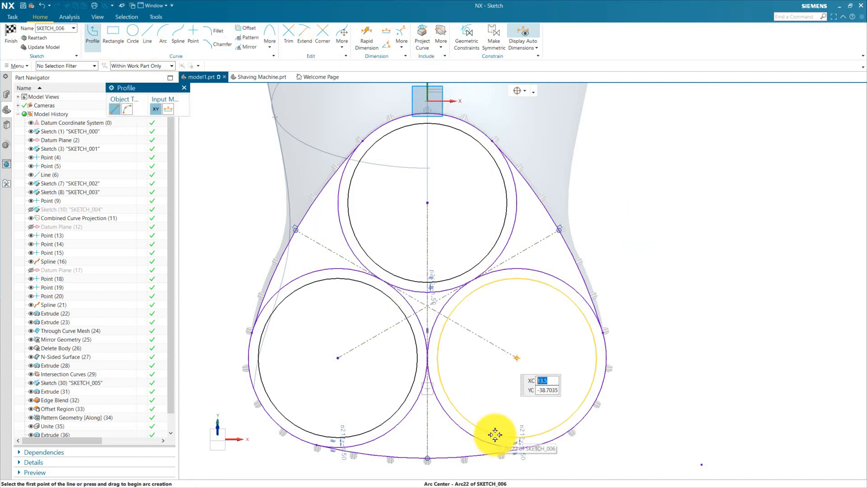
left_click(496, 435)
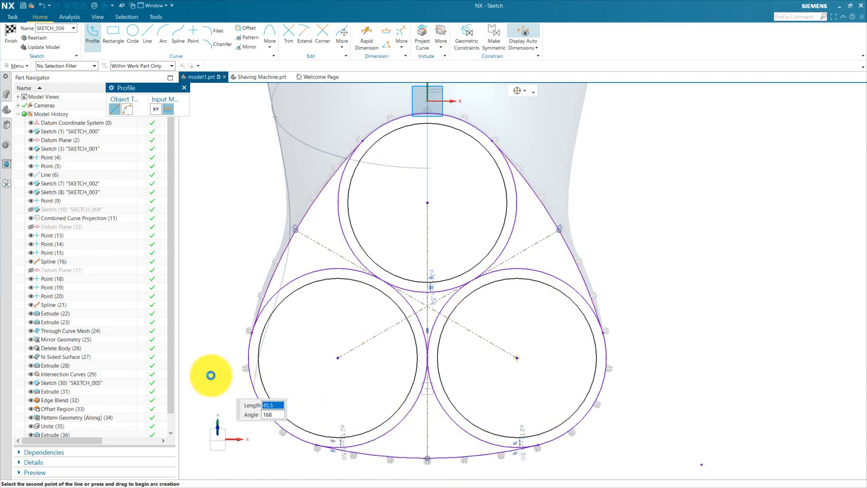
left_click(211, 375)
key("Escape")
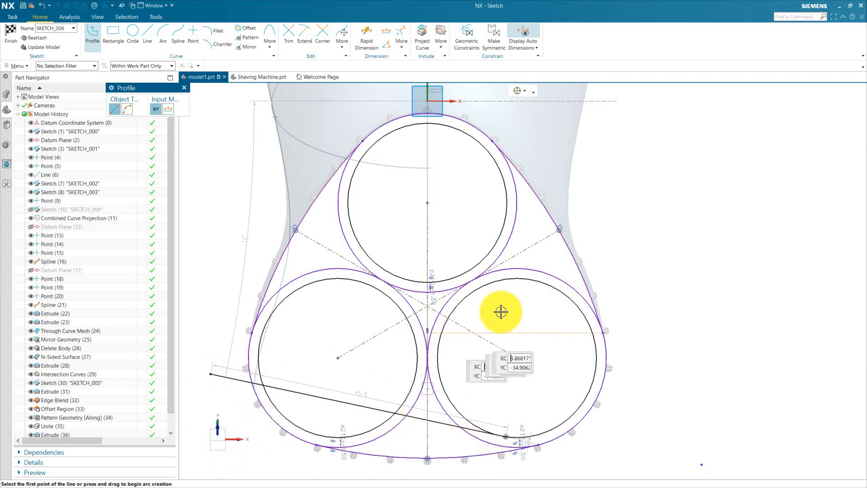
Draw a line about 60.5 long from the lower-right inner circle's upper-right edge diagonally across the upper circle, ending beyond the left side of the outline.
left_click(549, 284)
scroll(418, 289, "down", 2)
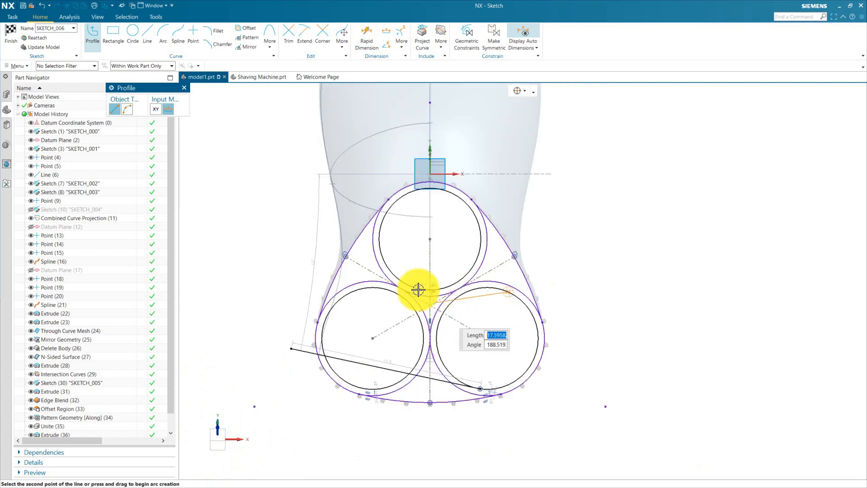
left_click(291, 152)
key("Escape")
key("Escape")
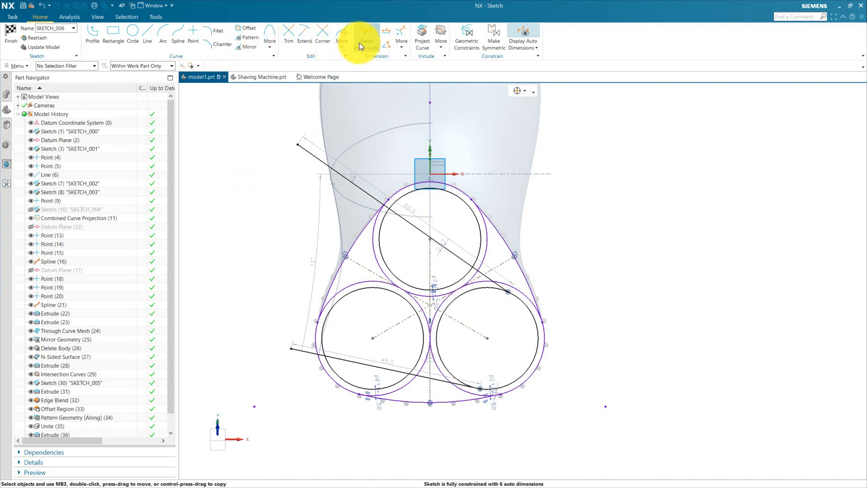
Add a 20° angular dimension between the upper diagonal line and the reference line running to the left side arc.
left_click(306, 151)
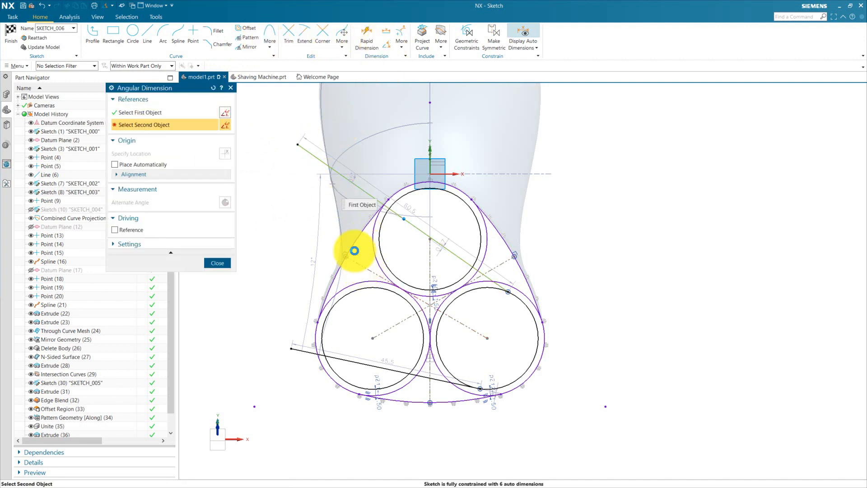
left_click(355, 251)
left_click(286, 176)
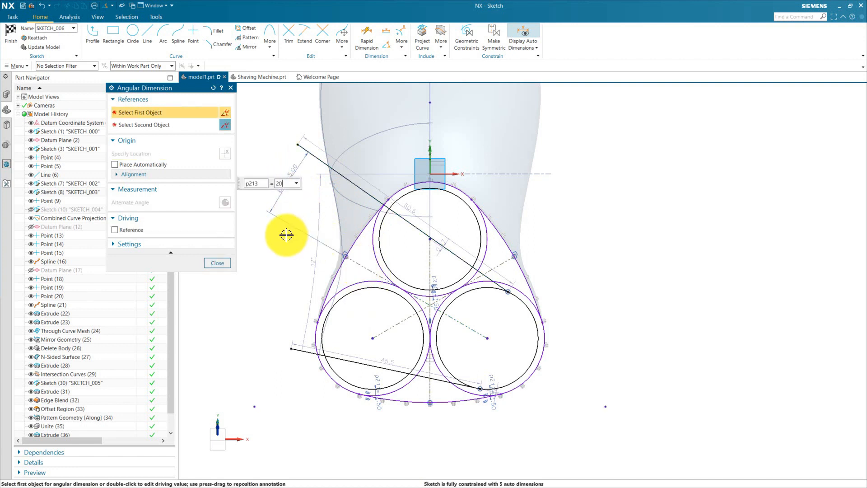
key("Return")
key("Escape")
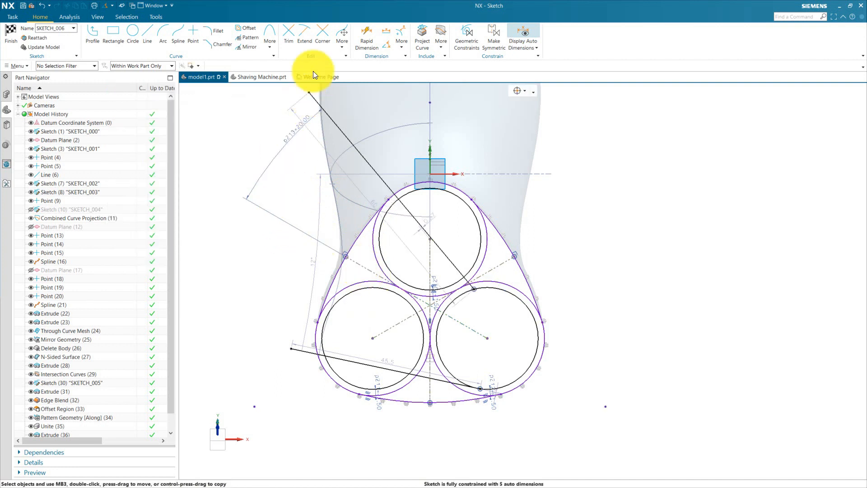
Add a 20° angular dimension between the lower diagonal line and the reference line running to the left side arc.
left_click(363, 267)
left_click(362, 362)
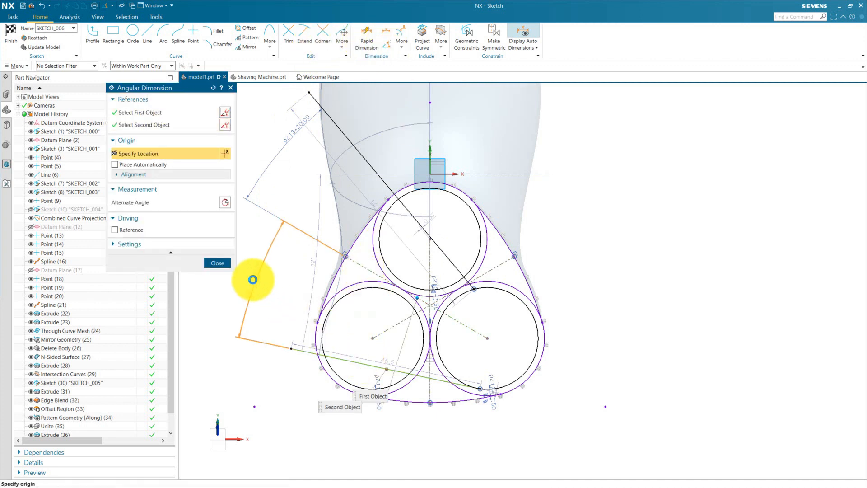
left_click(268, 314)
type("2")
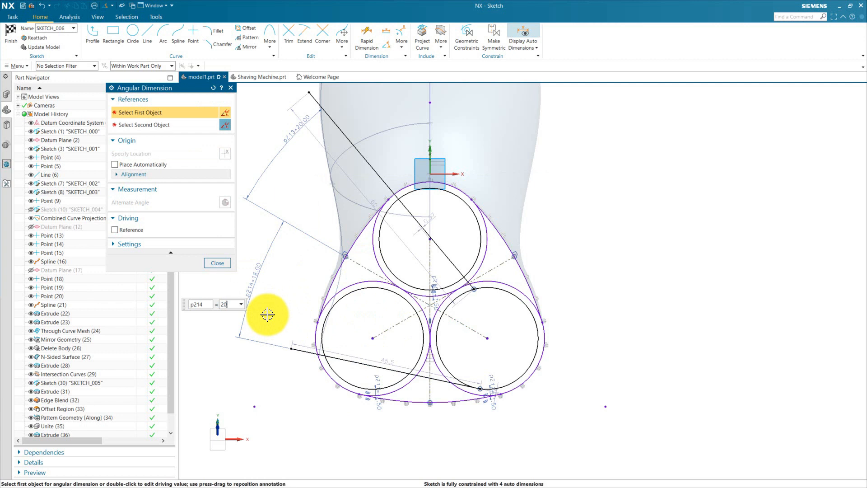
type("0")
key("Return")
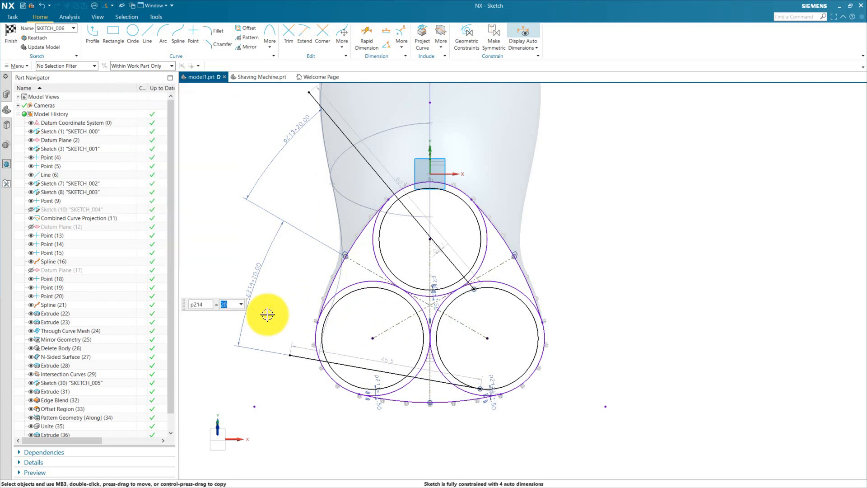
Trim the outer left ends of both diagonal lines at the head's outline.
left_click(283, 33)
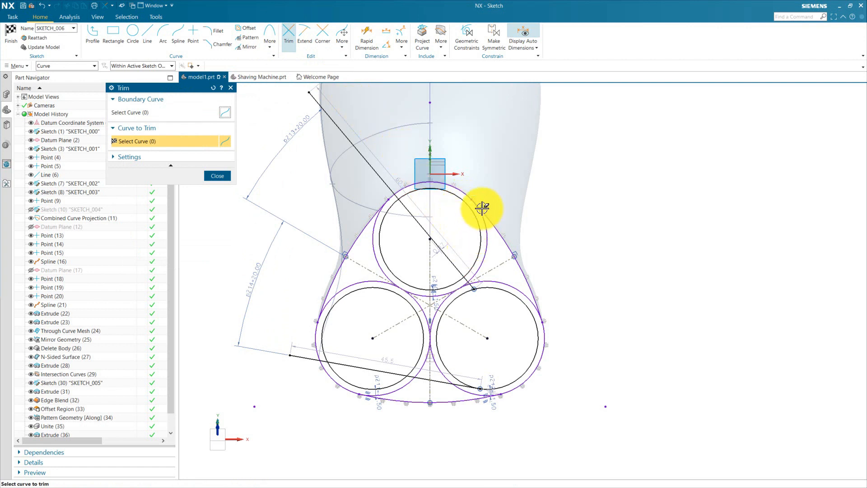
left_click(377, 171)
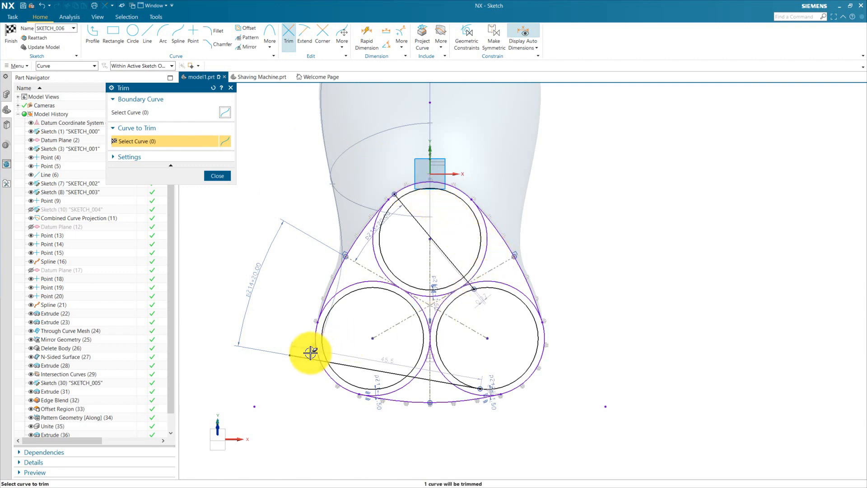
scroll(443, 385, "up", 3)
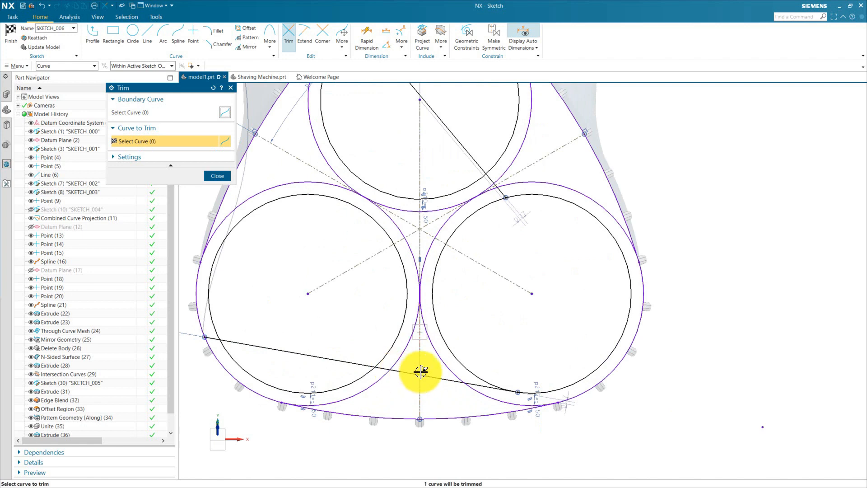
scroll(419, 370, "down", 2)
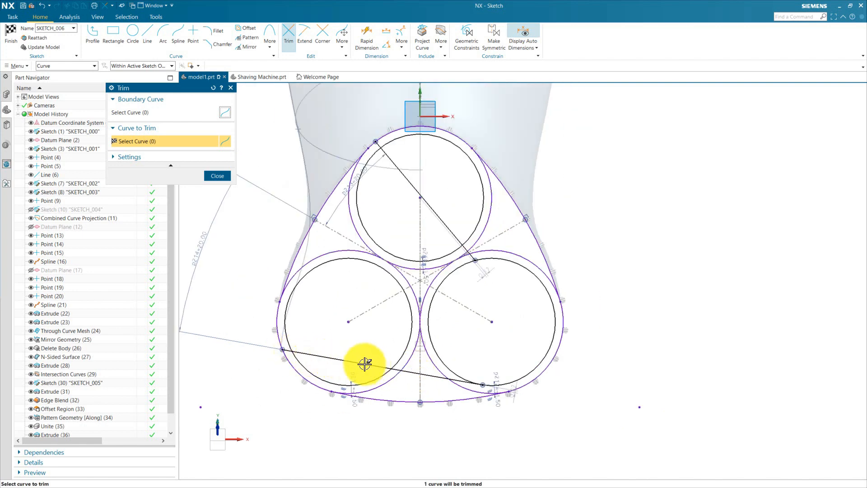
scroll(363, 383, "down", 2)
scroll(348, 203, "up", 4)
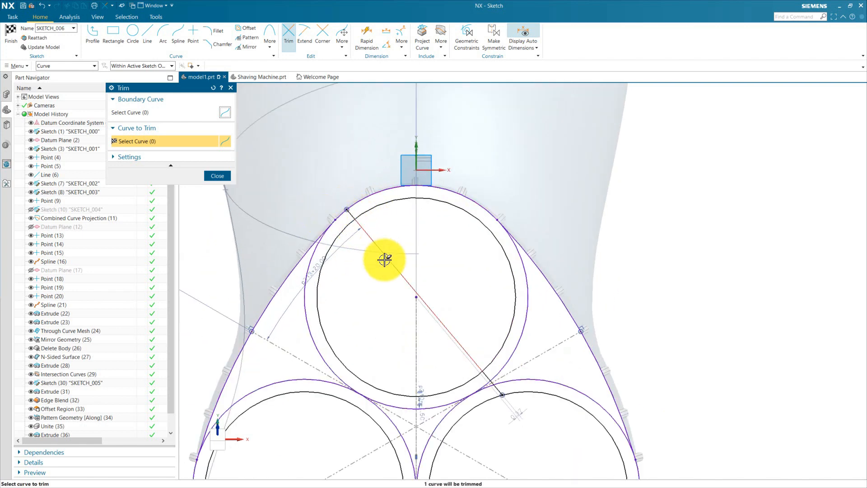
scroll(385, 260, "down", 2)
scroll(476, 350, "up", 3)
scroll(387, 266, "down", 3)
key("Escape")
scroll(429, 302, "down", 2)
scroll(328, 249, "up", 1)
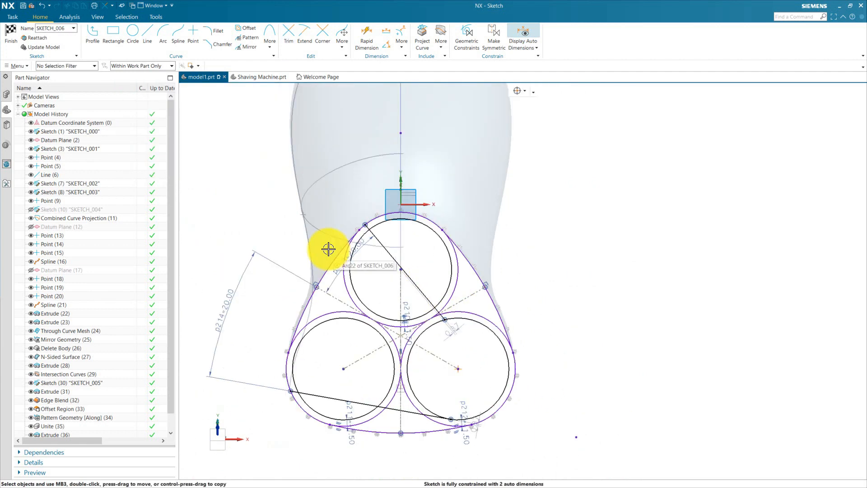
Move the upper 20° dimension clear of the circles and slide the upper line's end along the lower-right inner circle until tangent.
left_click_drag(339, 269, 269, 208)
scroll(433, 352, "up", 3)
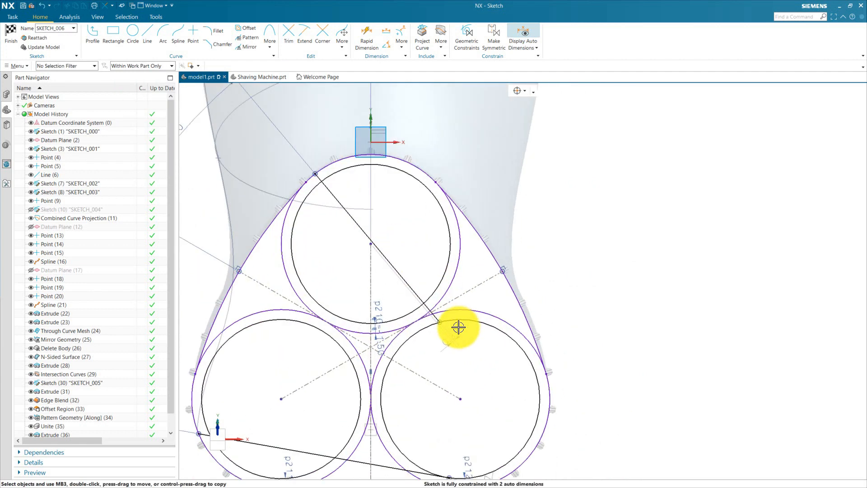
left_click_drag(438, 319, 582, 373)
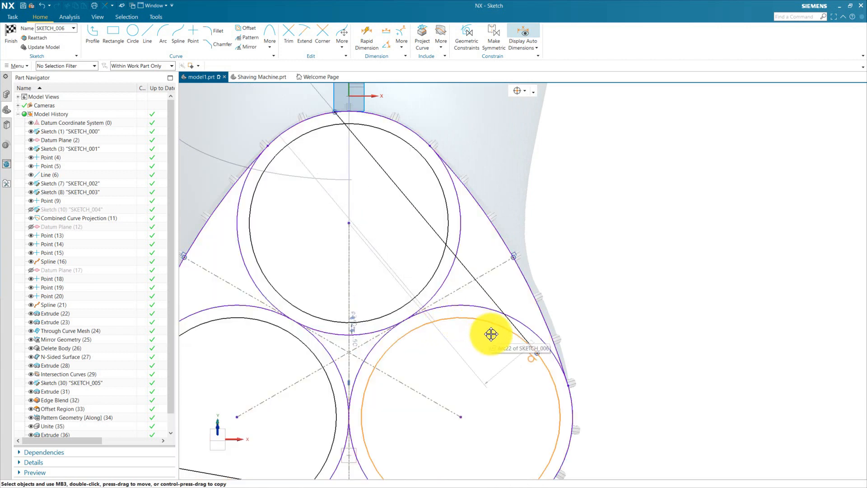
scroll(429, 340, "up", 3)
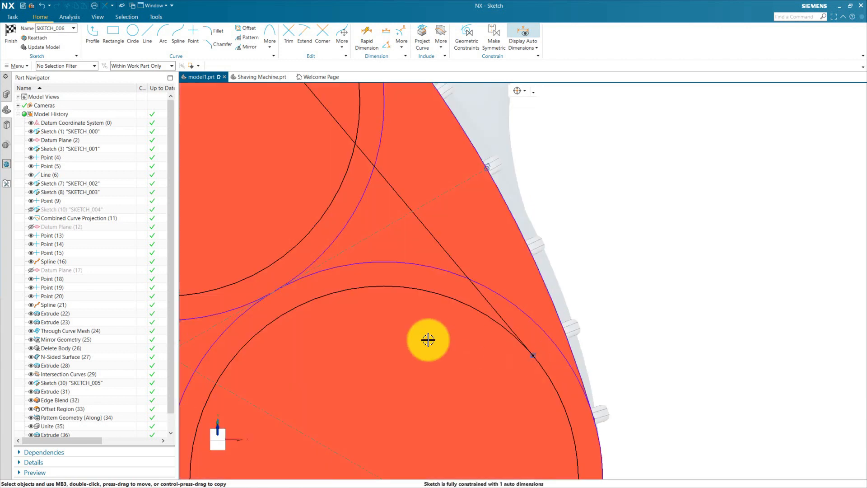
scroll(542, 350, "down", 3)
scroll(498, 350, "up", 3)
scroll(499, 351, "up", 3)
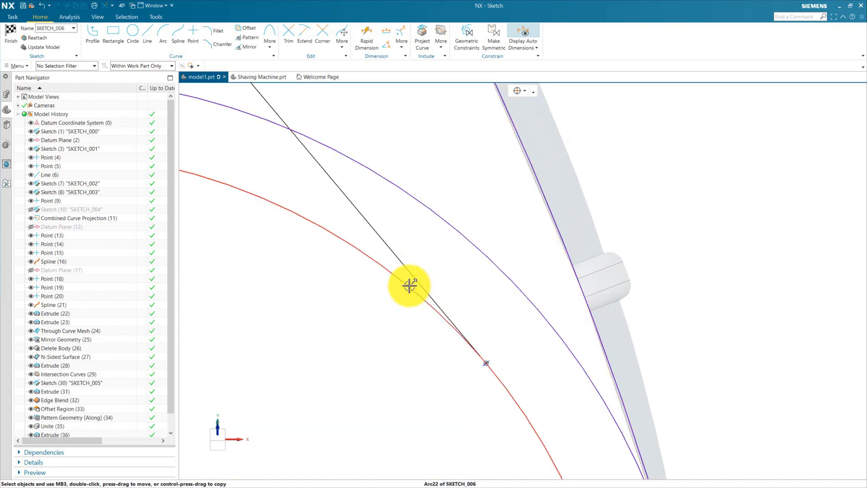
scroll(388, 321, "down", 3)
scroll(516, 310, "up", 5)
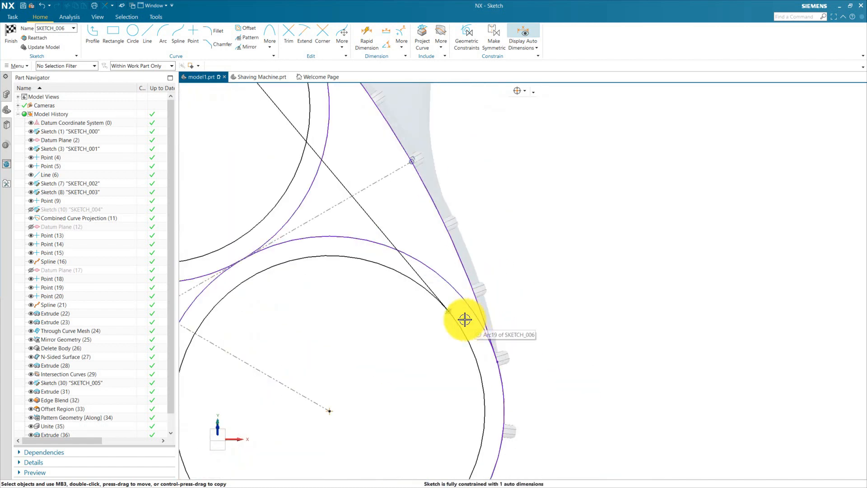
scroll(432, 303, "down", 5)
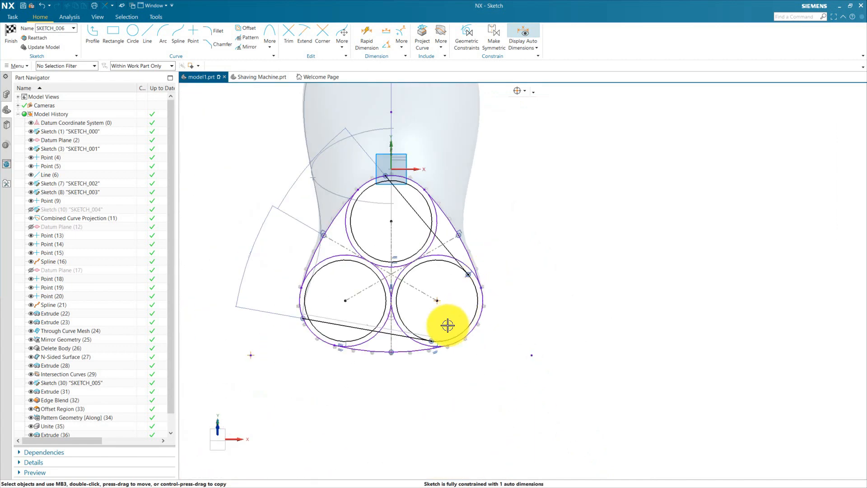
Apply a tangent constraint between the lower-right inner circle and the lower diagonal line.
scroll(447, 325, "up", 6)
scroll(413, 355, "up", 3)
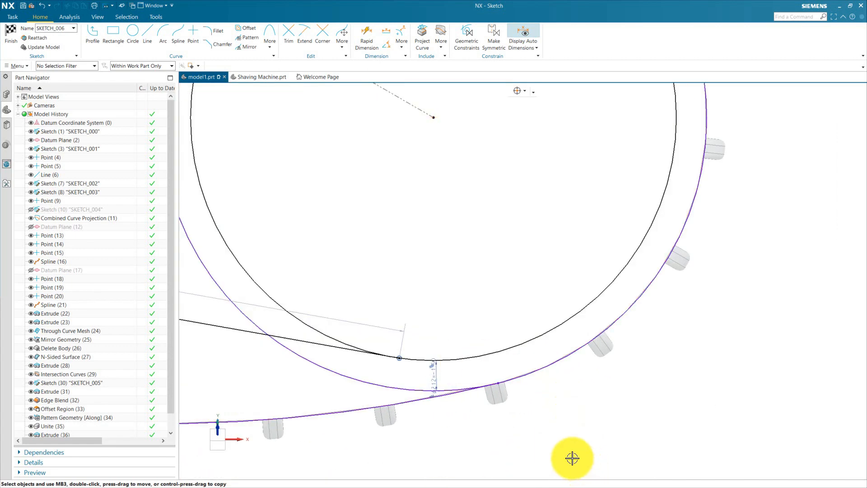
key("c")
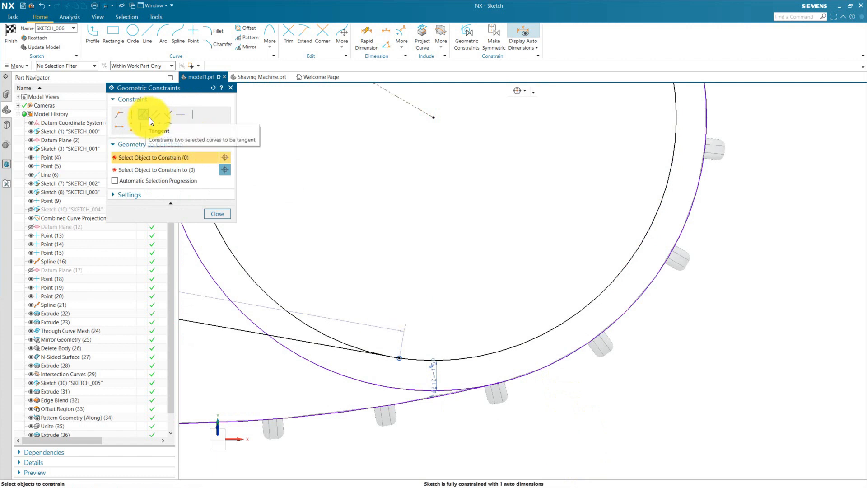
left_click(144, 116)
left_click(346, 345)
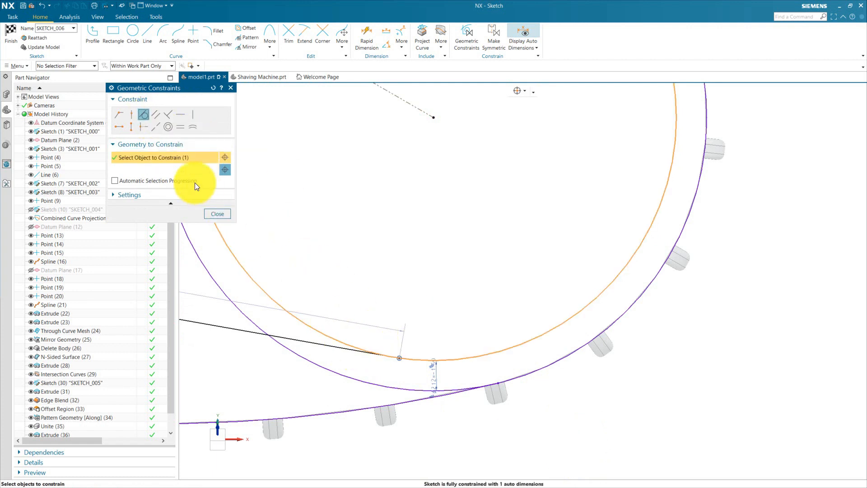
left_click(185, 170)
left_click(349, 350)
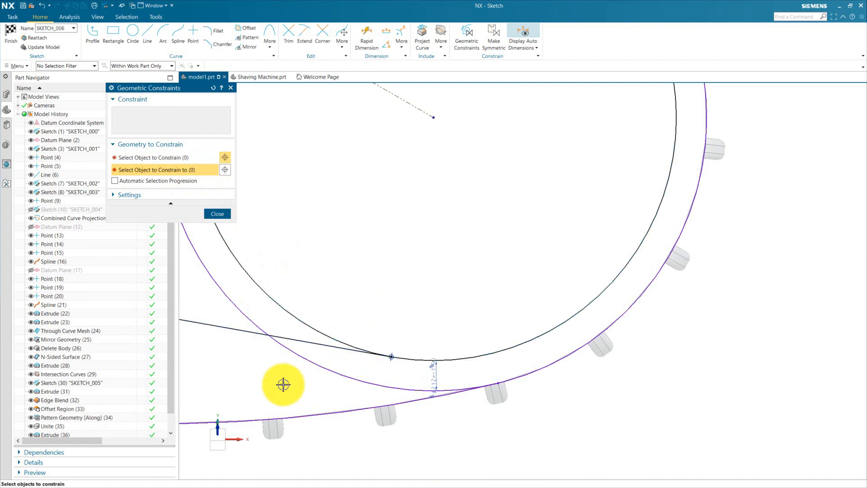
left_click(216, 215)
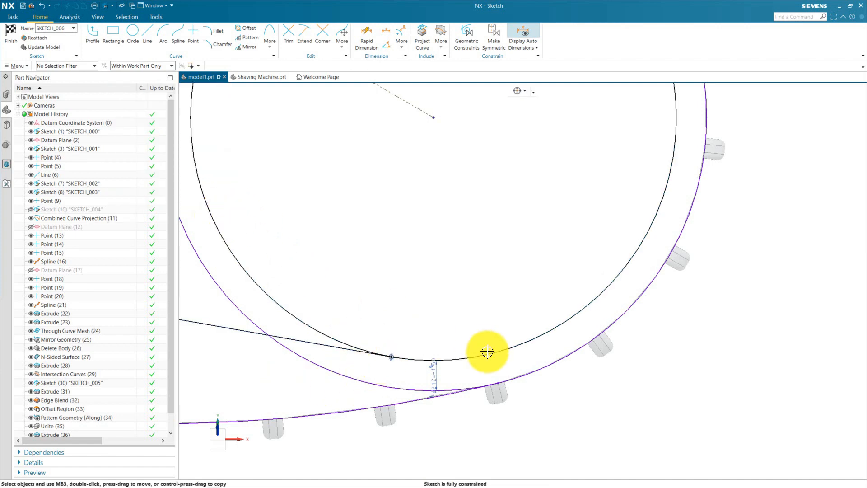
Reposition the two 20° angle dimensions farther out to the left of the head outline.
scroll(434, 350, "up", 6)
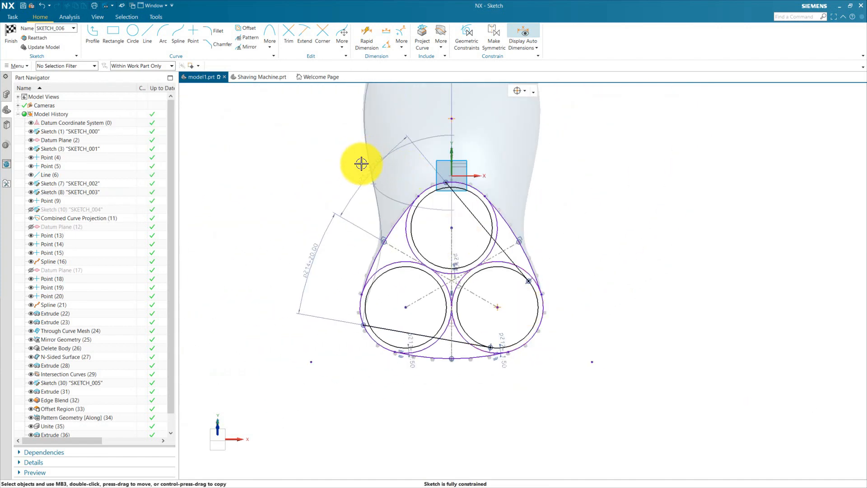
left_click_drag(344, 160, 296, 258)
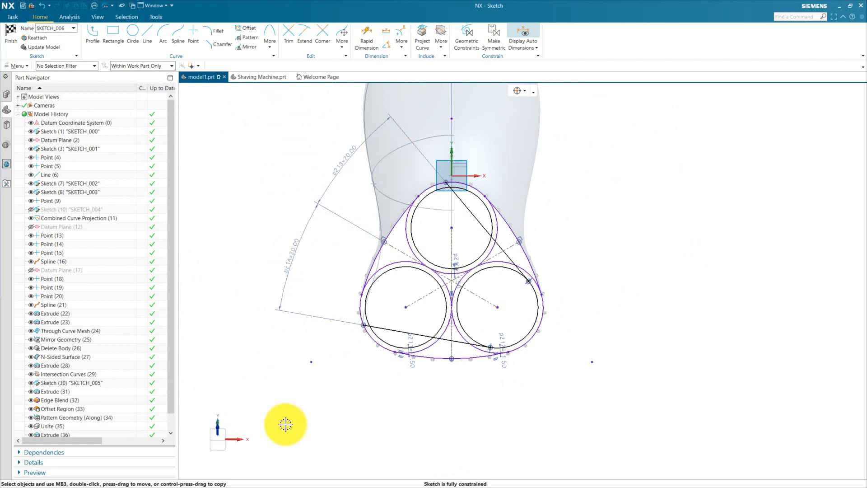
scroll(544, 220, "down", 3)
scroll(275, 296, "up", 3)
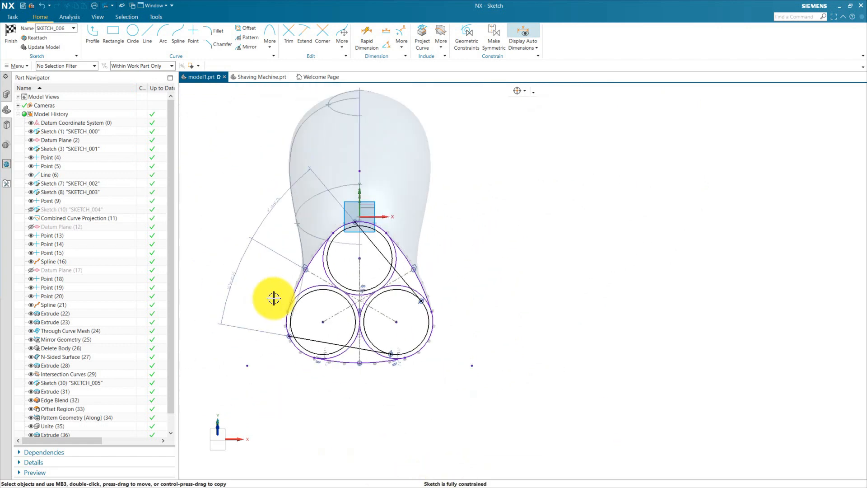
Draw two separate lines rising rightward from the top and bottom of the lower-left inner circle, about 65 mm and 59 mm long.
scroll(354, 275, "down", 2)
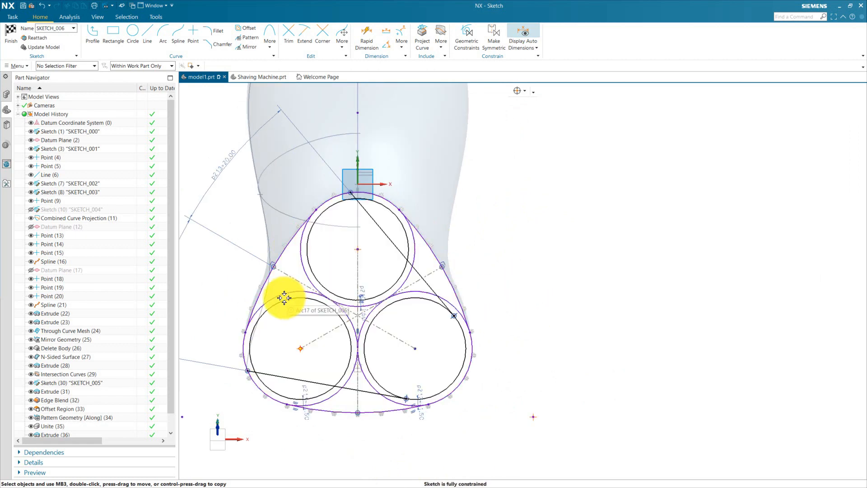
left_click(92, 31)
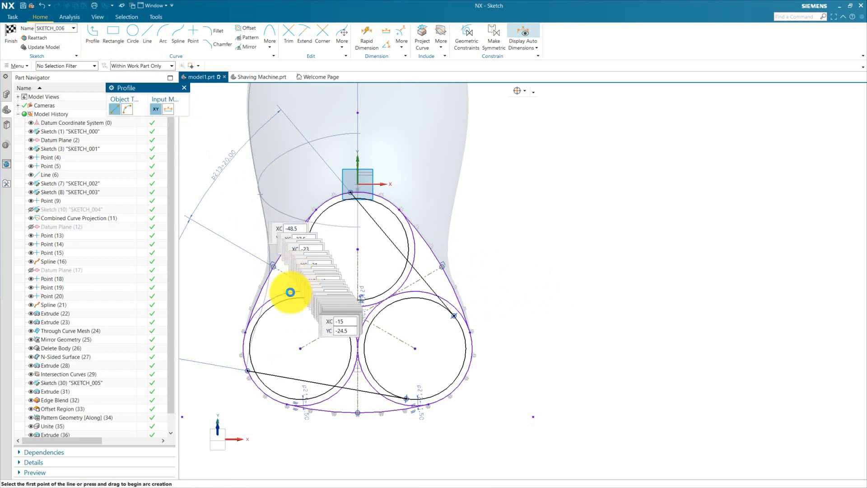
left_click(280, 301)
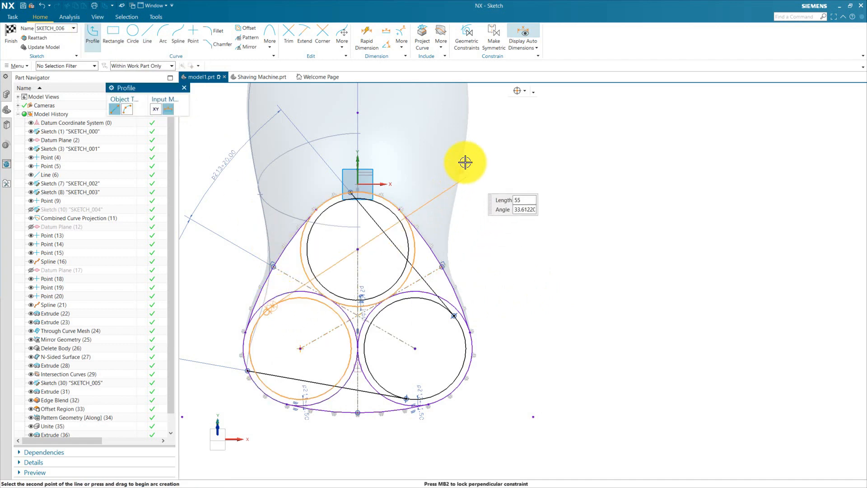
left_click(492, 141)
key("Escape")
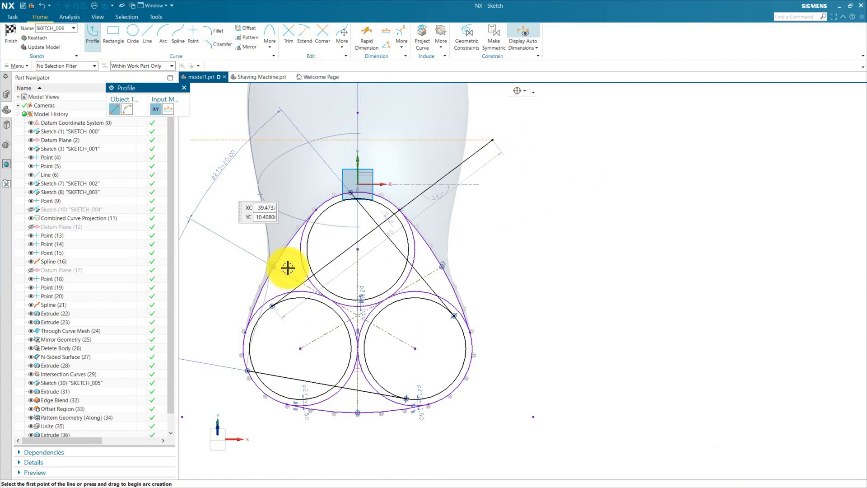
left_click(315, 397)
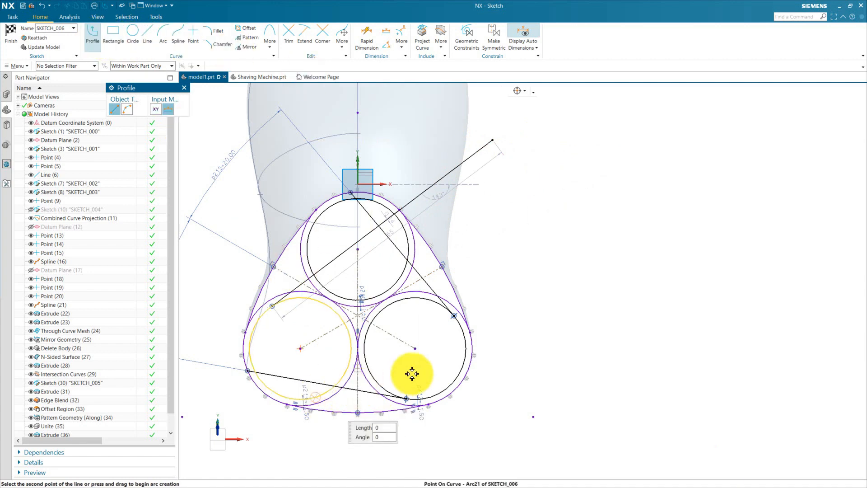
left_click(556, 337)
key("Escape")
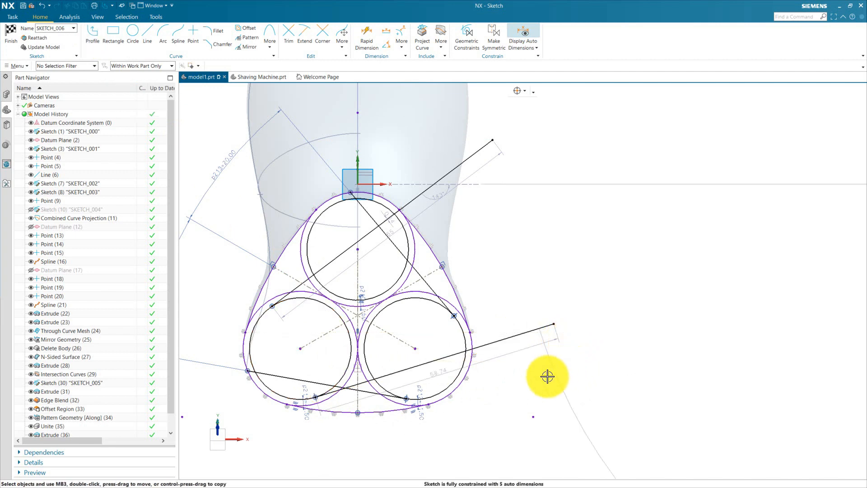
Apply a tangent constraint between the lower-left inner circle and the new upper diagonal line.
scroll(306, 401, "up", 3)
scroll(305, 402, "down", 2)
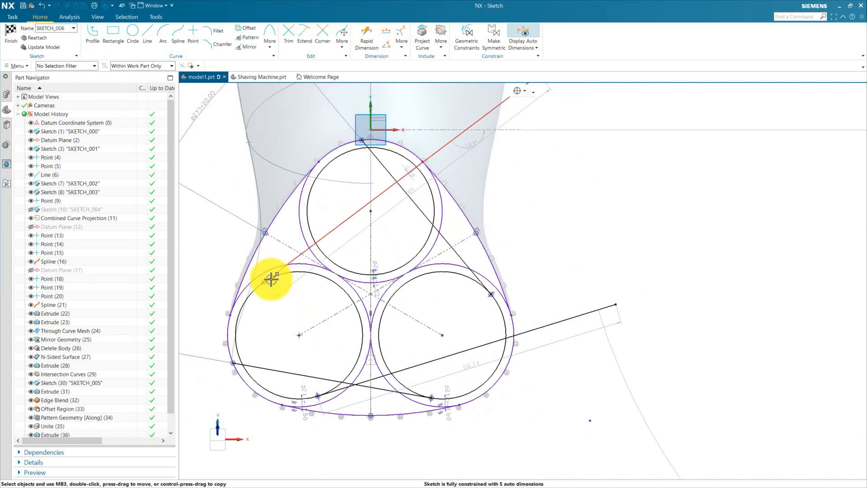
key("c")
scroll(273, 273, "up", 3)
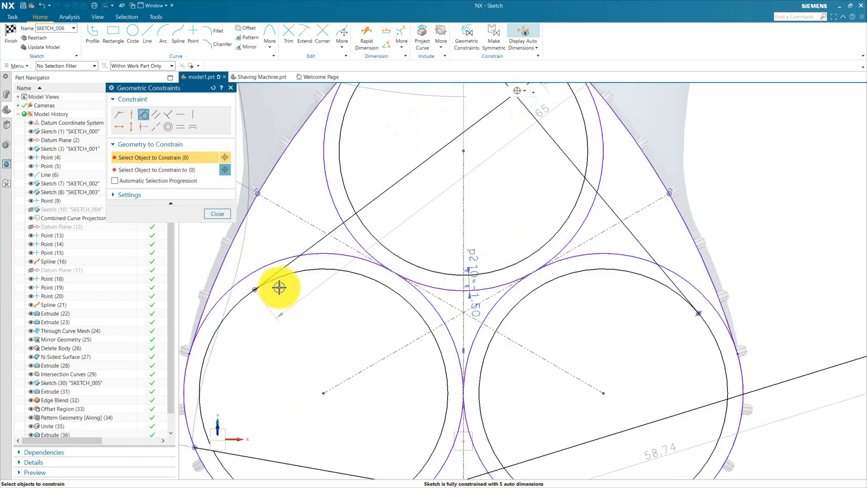
left_click(241, 283)
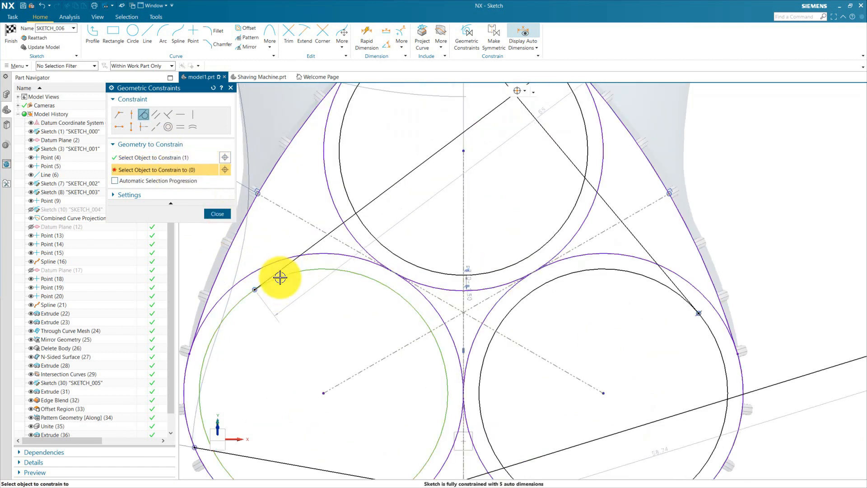
left_click(280, 269)
scroll(315, 389, "down", 3)
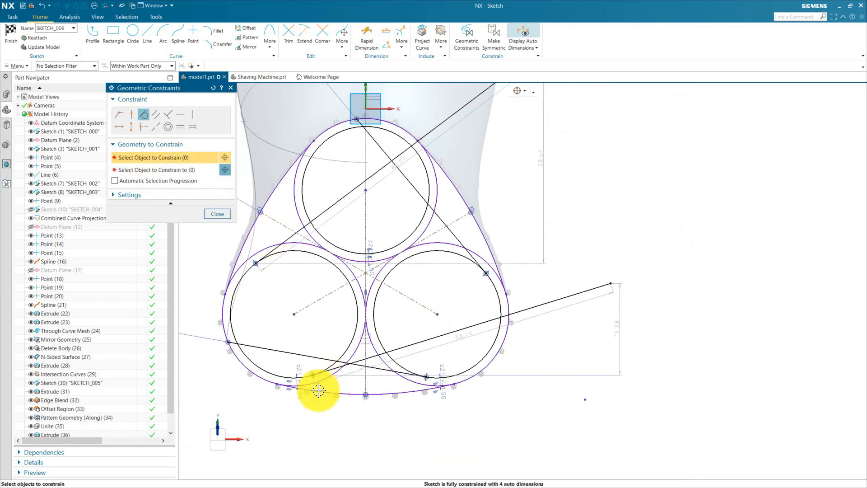
Apply a tangent constraint between the lower-left inner circle and the new lower diagonal line.
scroll(316, 358, "up", 4)
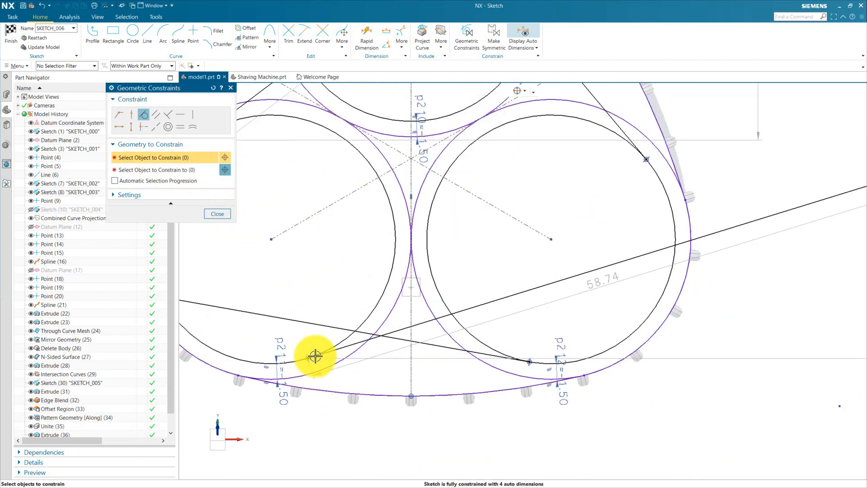
left_click(369, 306)
left_click(149, 170)
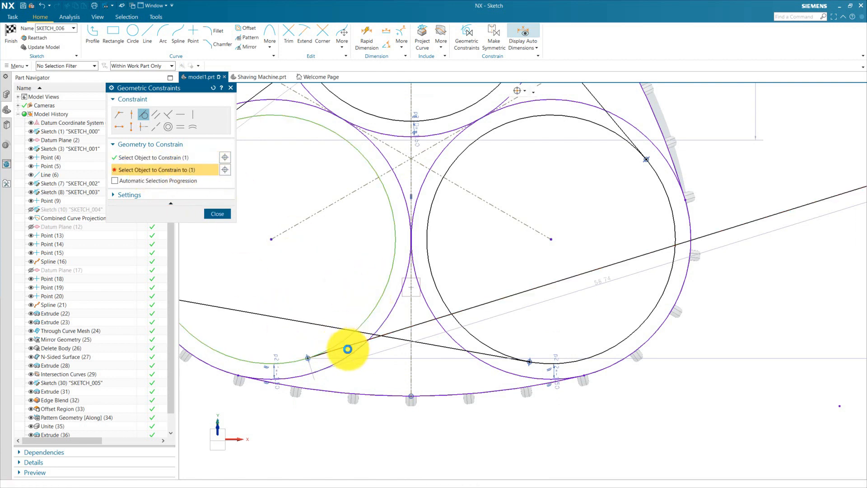
left_click(274, 387)
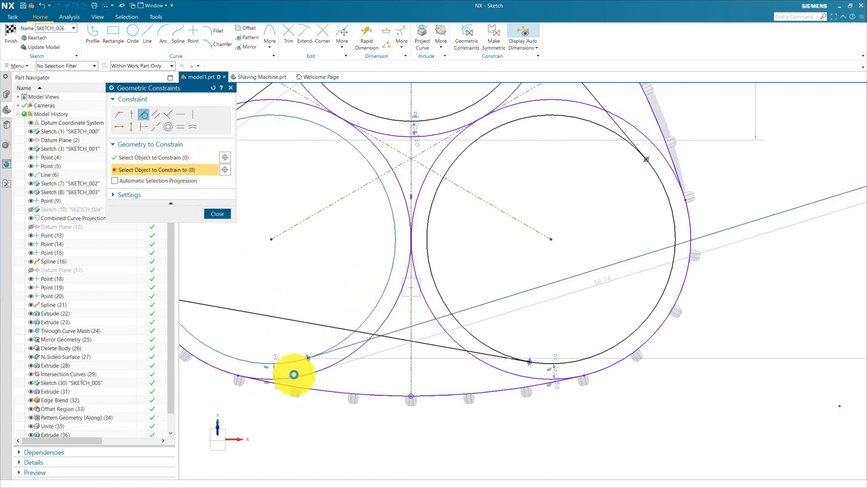
left_click(293, 374)
left_click(428, 258)
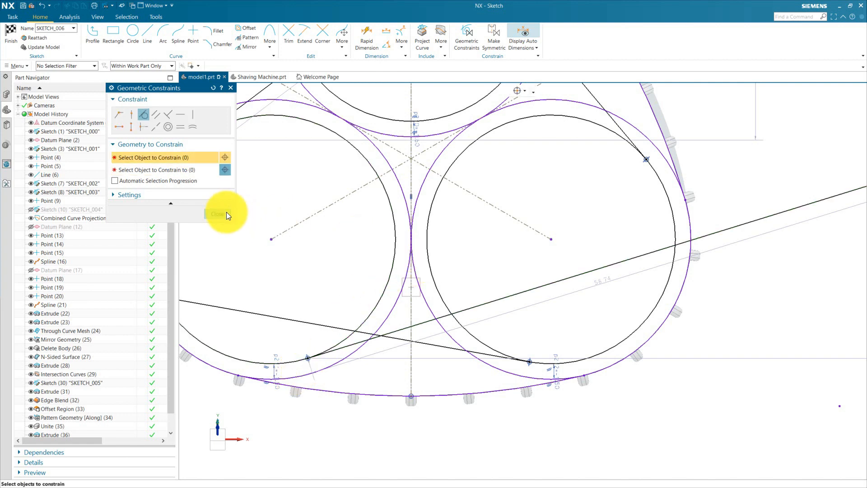
left_click(217, 214)
Add a 20° angular dimension between the new upper diagonal line and the reference line rising to the right.
scroll(258, 326, "down", 2)
scroll(257, 327, "down", 3)
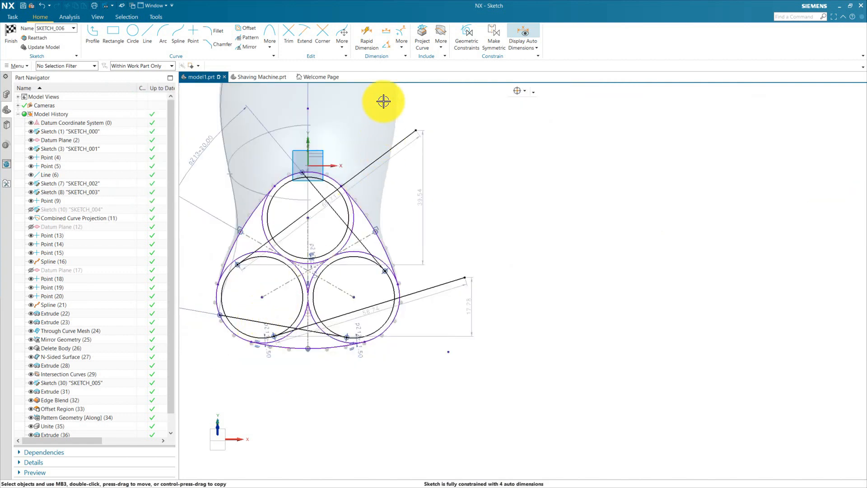
left_click(388, 40)
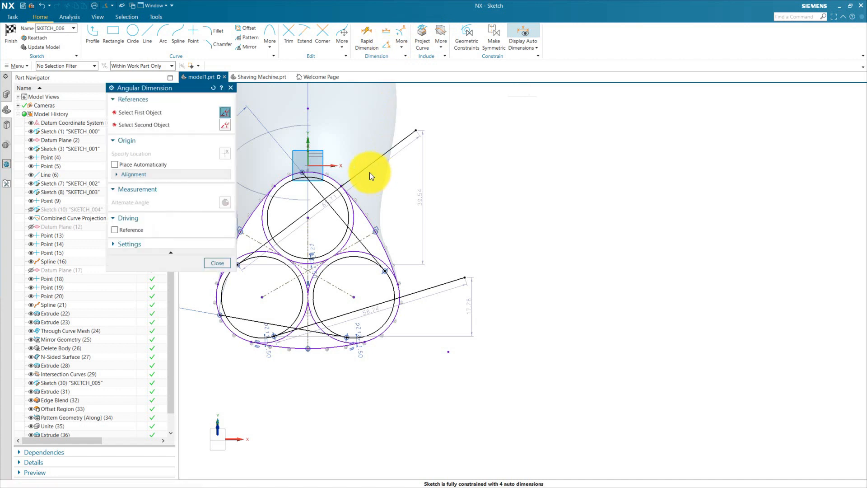
left_click(368, 168)
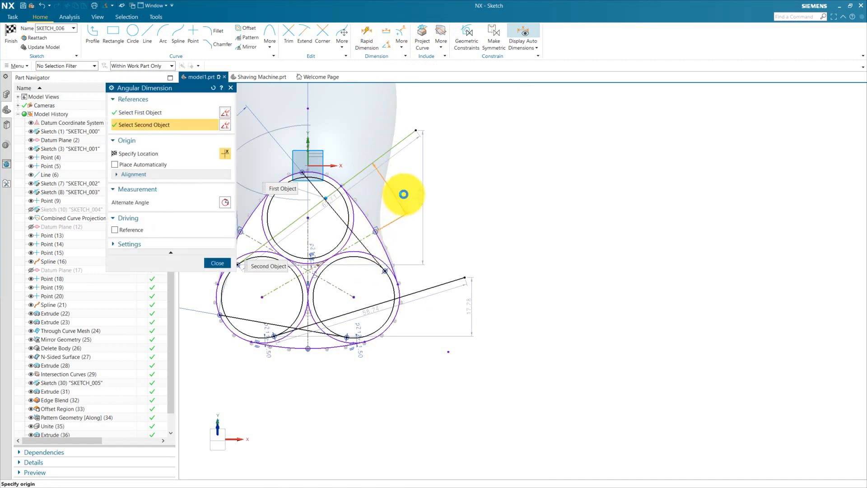
left_click(406, 185)
left_click(401, 225)
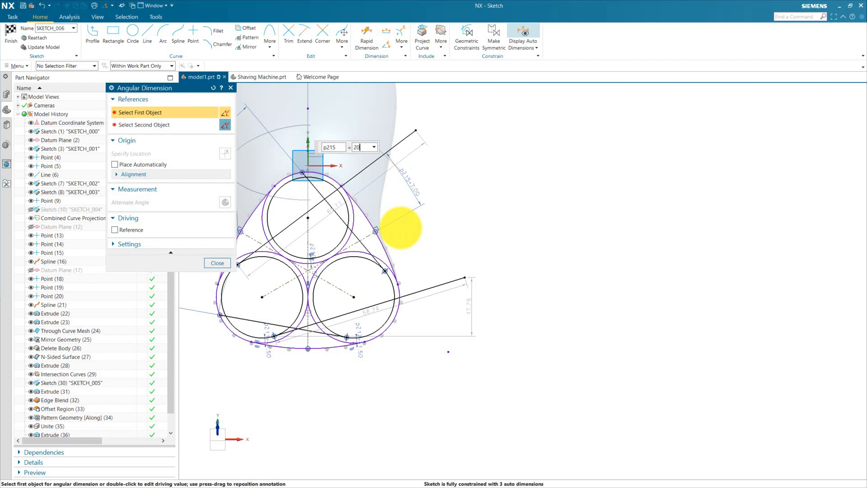
key("Return")
key("Escape")
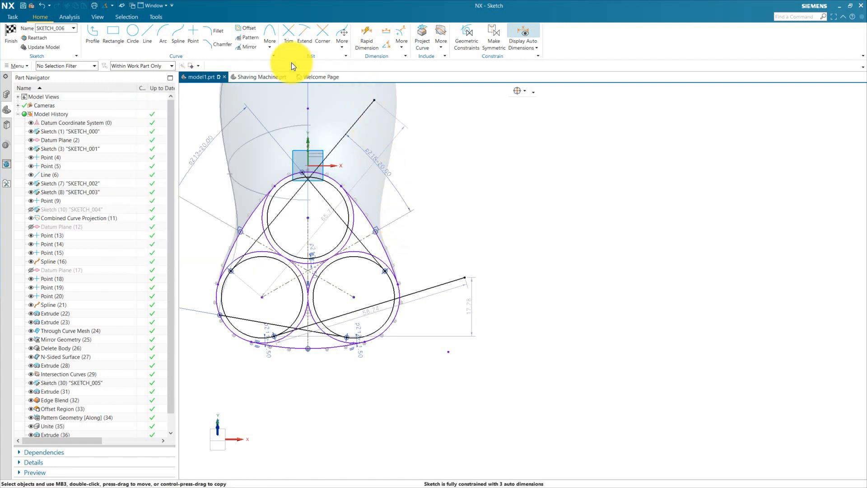
Add a 20° angular dimension between the right-rising reference line and the new lower diagonal line.
left_click(385, 46)
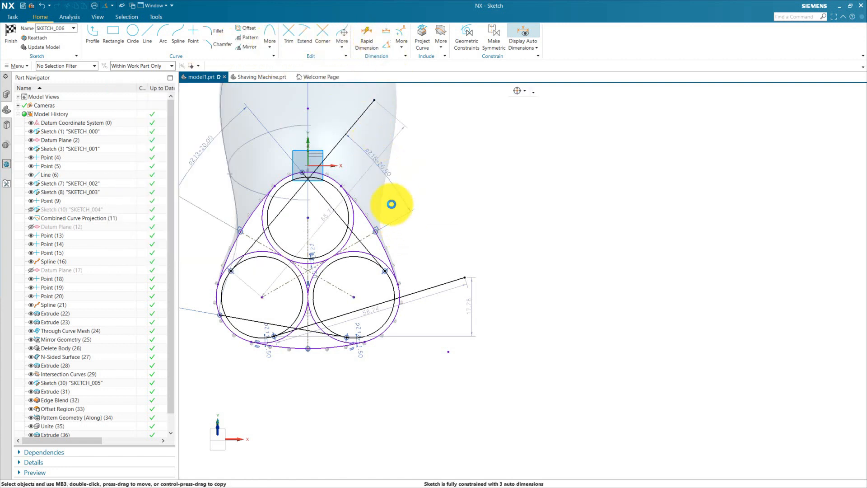
left_click(367, 236)
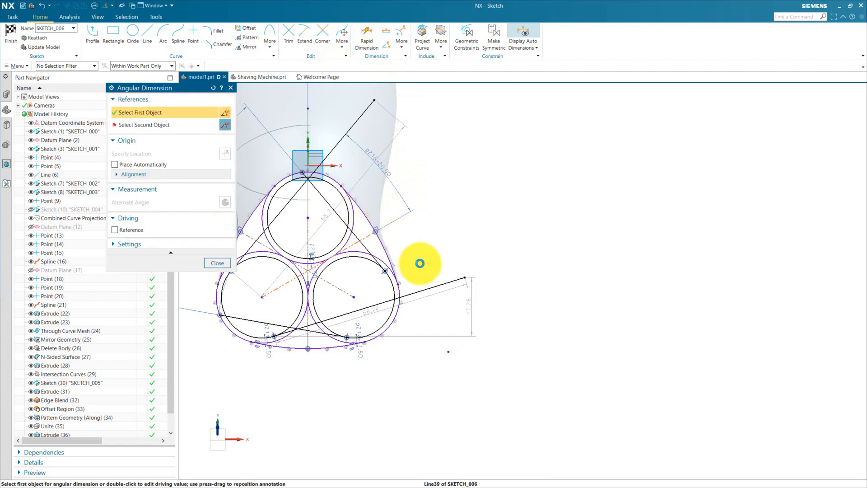
left_click(423, 291)
left_click(473, 258)
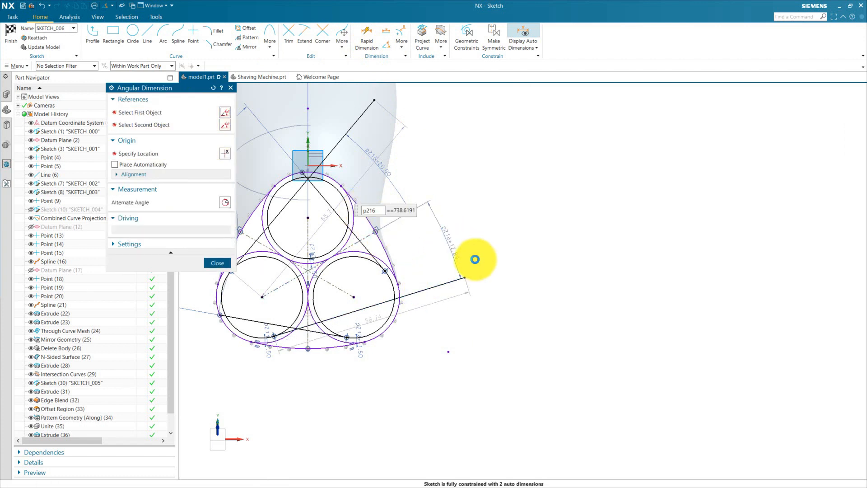
key("Return")
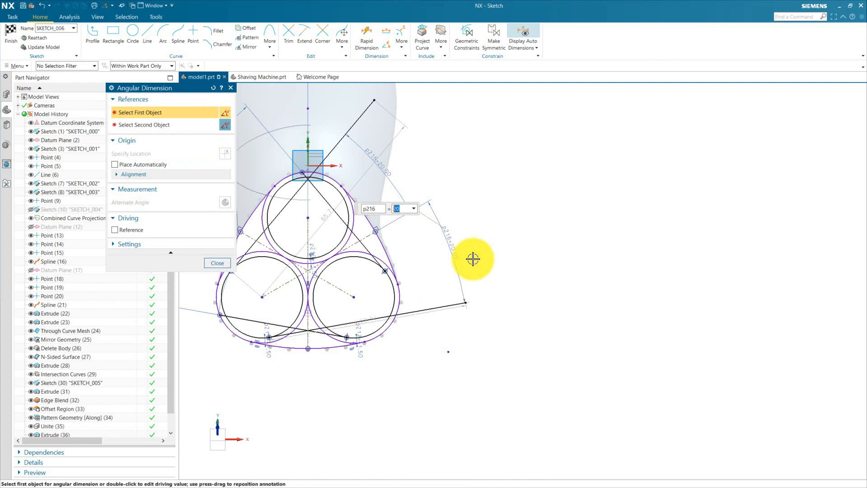
key("Escape")
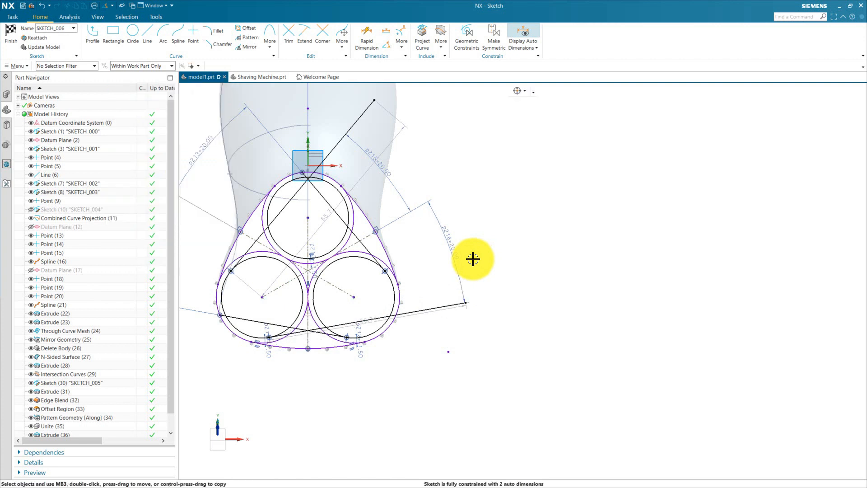
Trim the outer right ends of both new lines at the head outline and move the upper-right 20° dimension clear of the circles.
left_click(287, 32)
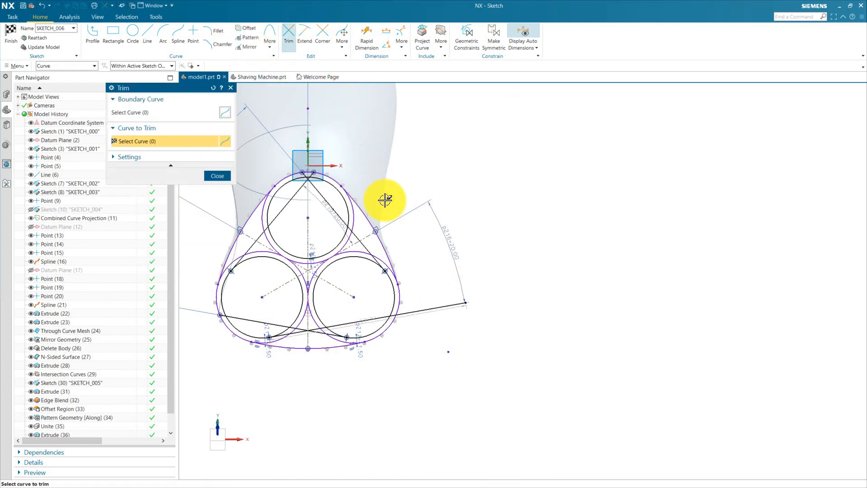
left_click(411, 311)
middle_click(451, 345)
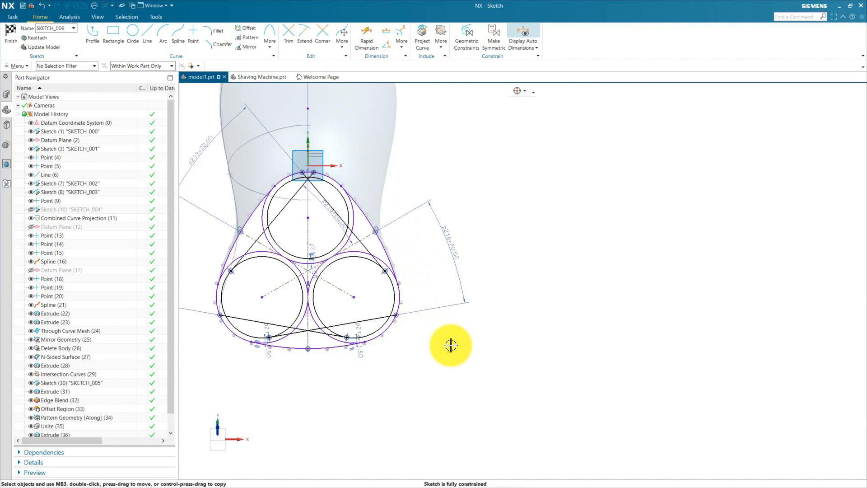
scroll(456, 248, "down", 2)
scroll(419, 246, "up", 4)
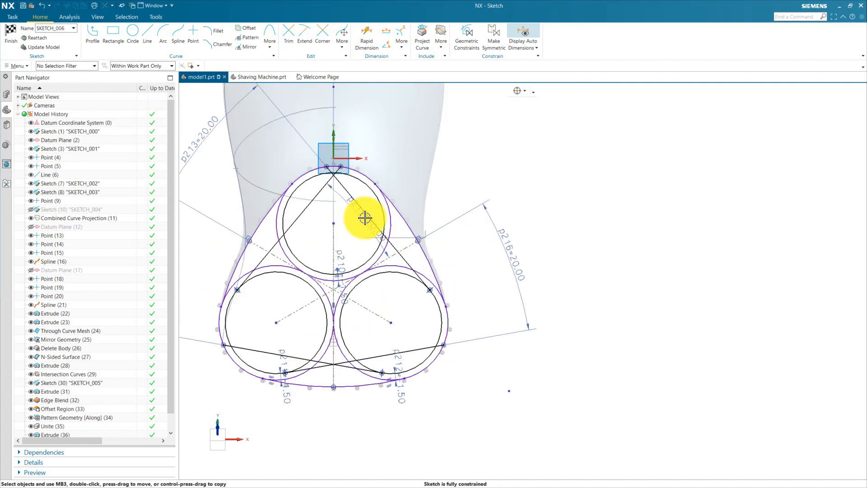
scroll(365, 217, "up", 2)
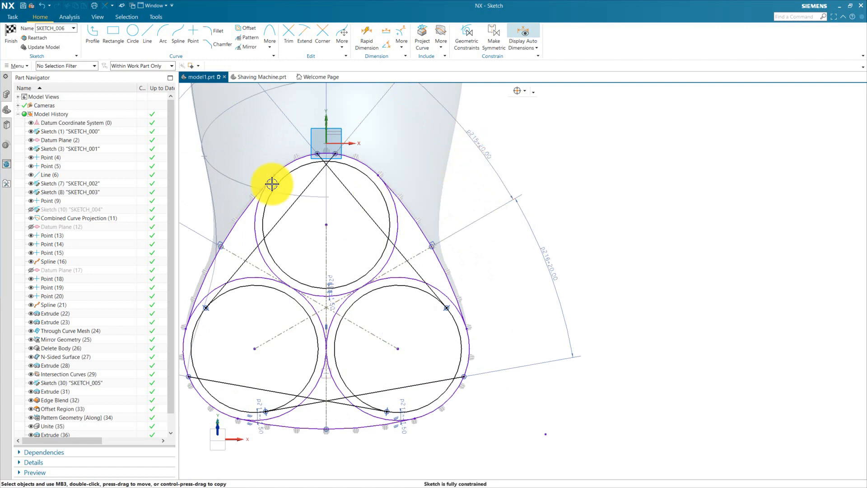
Draw a line about 66 mm long from the left side of the top inner circle, running down-left past the head outline.
scroll(273, 180, "down", 3)
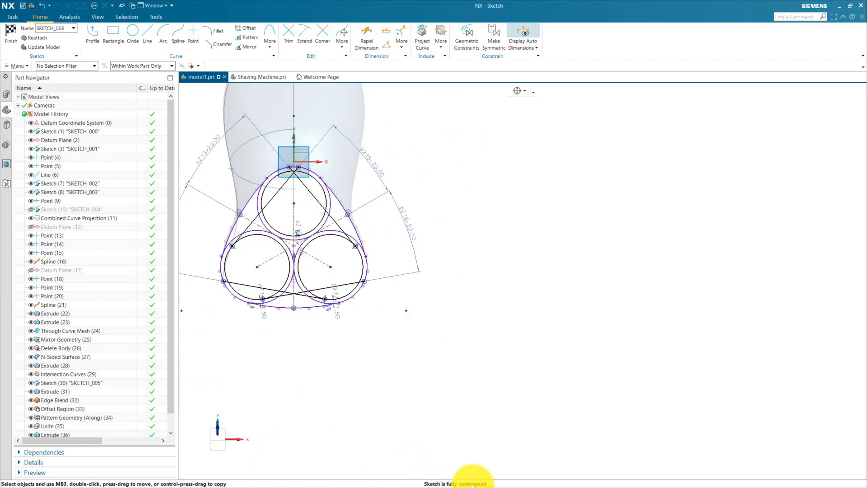
scroll(327, 384, "down", 1)
scroll(261, 339, "up", 2)
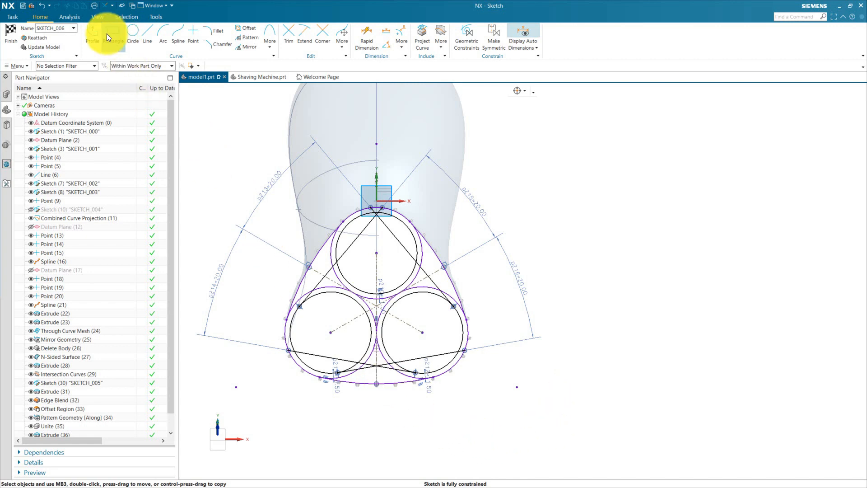
left_click(93, 34)
scroll(369, 250, "up", 3)
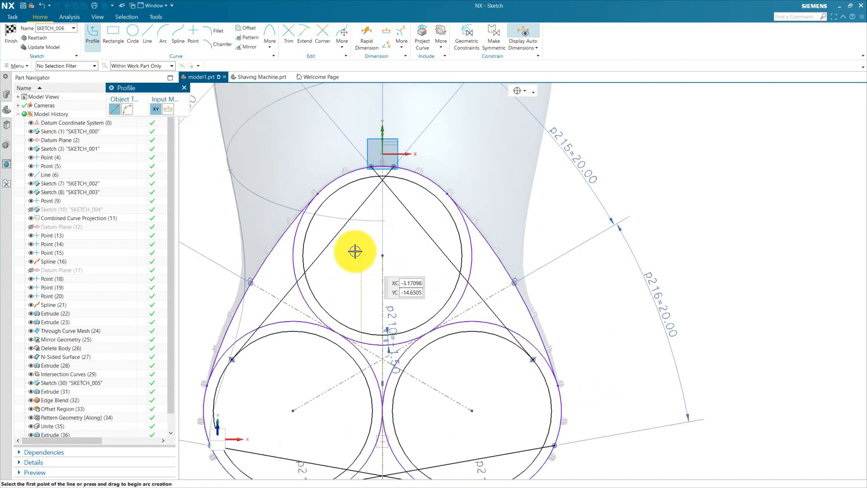
left_click(304, 237)
scroll(304, 237, "down", 3)
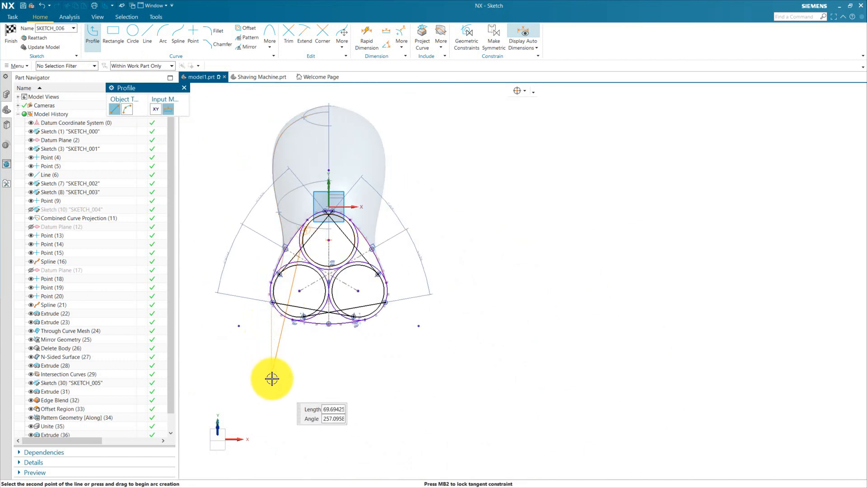
left_click(279, 369)
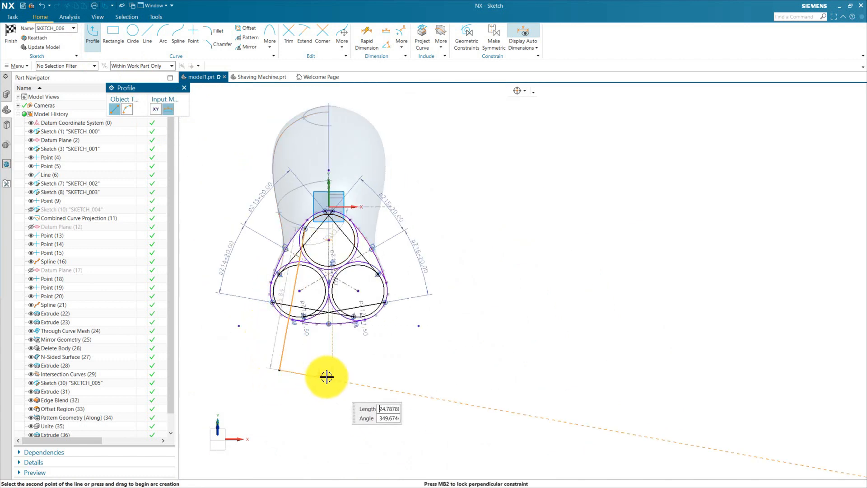
key("Escape")
Draw a 55 mm line at 282° from the right side of the top inner circle down past the head outline.
scroll(358, 235, "up", 2)
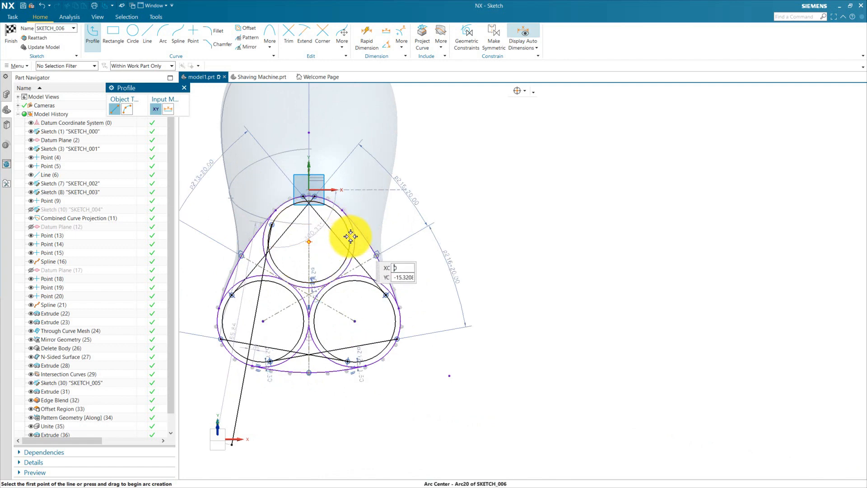
left_click(350, 237)
scroll(356, 283, "down", 3)
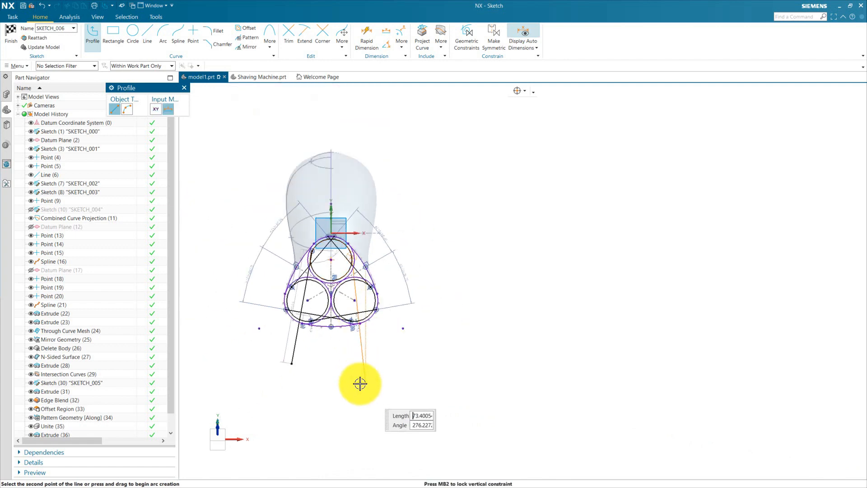
scroll(374, 350, "up", 4)
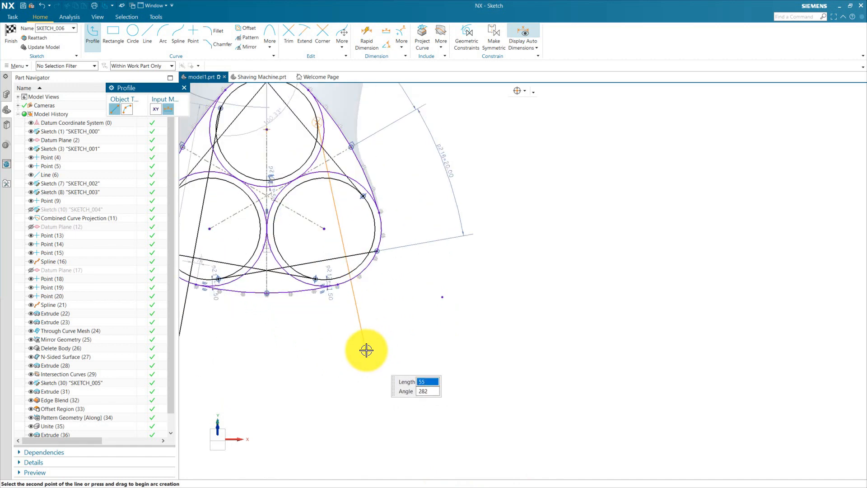
left_click(366, 350)
key("Escape")
scroll(359, 236, "down", 1)
scroll(251, 175, "up", 3)
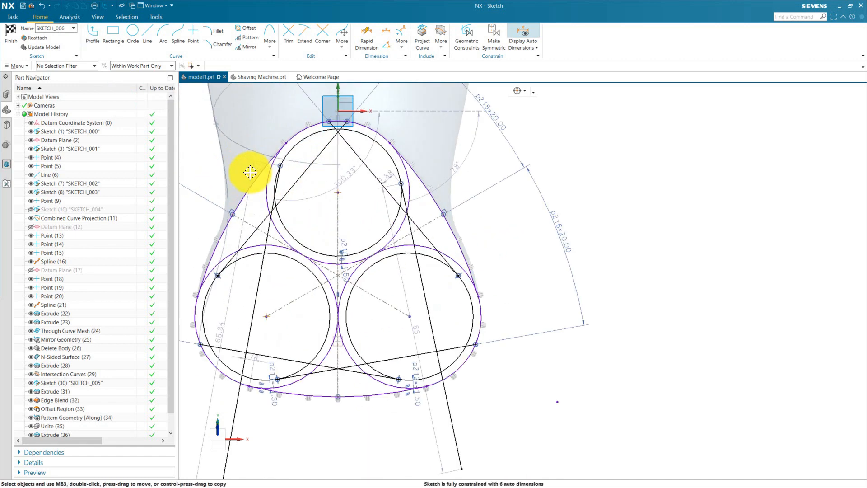
Apply a tangent constraint between the new left line and the top inner circle.
key("c")
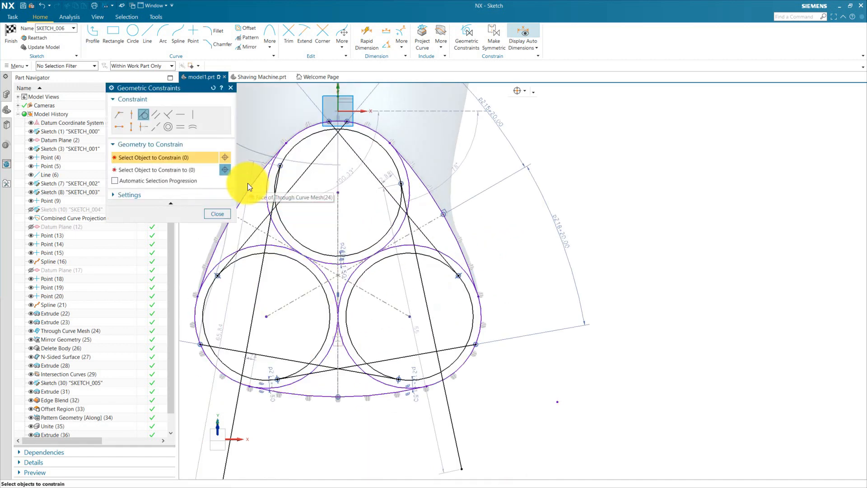
left_click(269, 230)
left_click(163, 168)
scroll(271, 176, "up", 3)
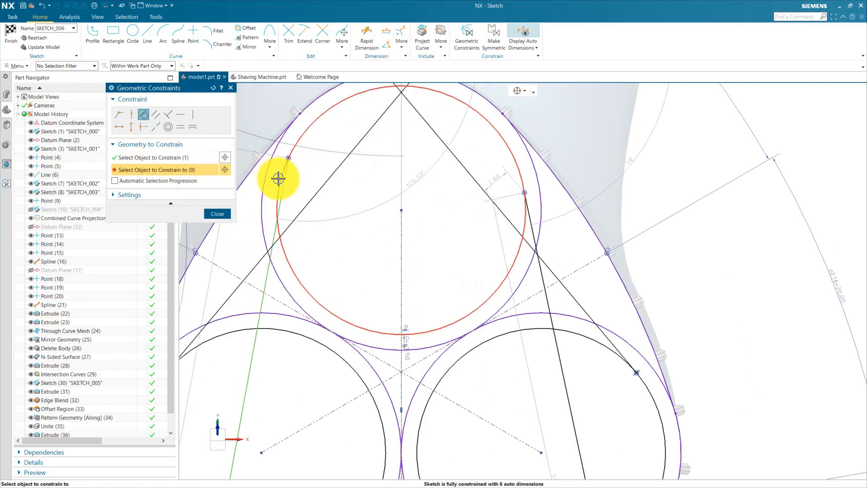
left_click(278, 178)
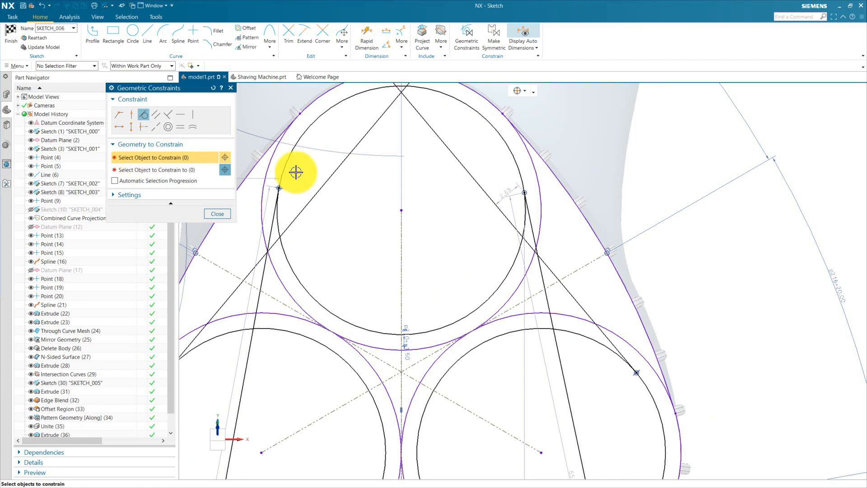
Apply a tangent constraint between the new right line and the top inner circle.
left_click(544, 282)
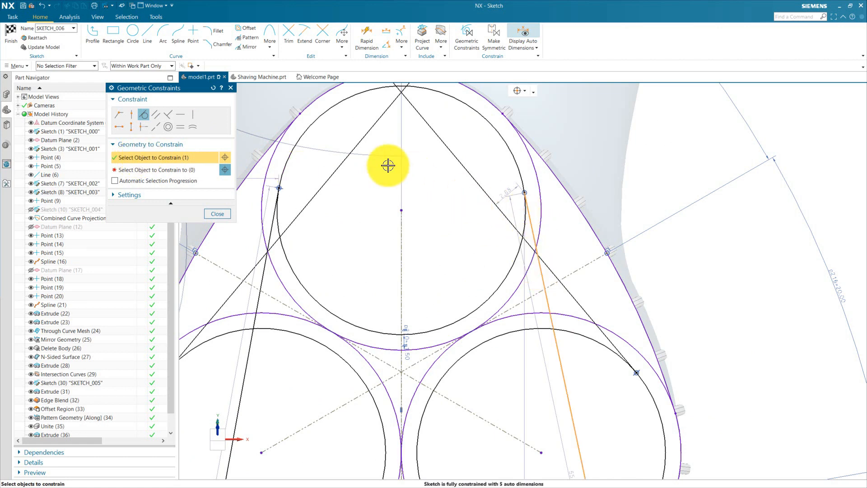
left_click(169, 169)
left_click(503, 152)
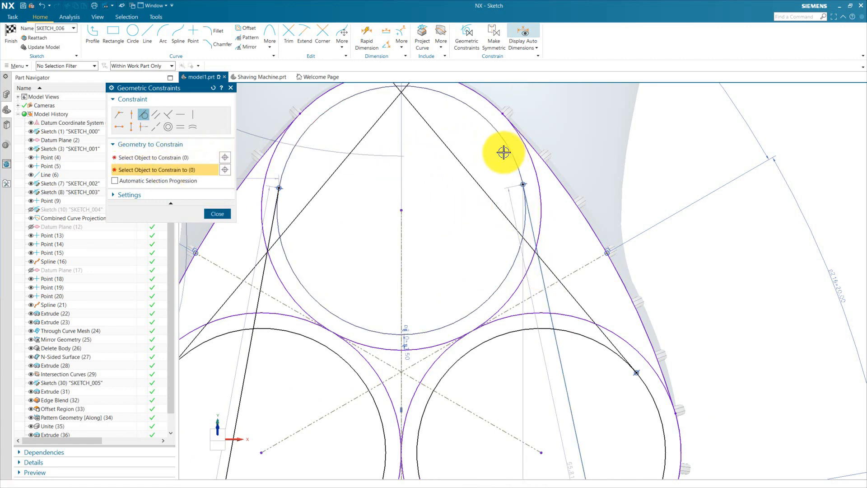
left_click(217, 214)
scroll(294, 164, "down", 5)
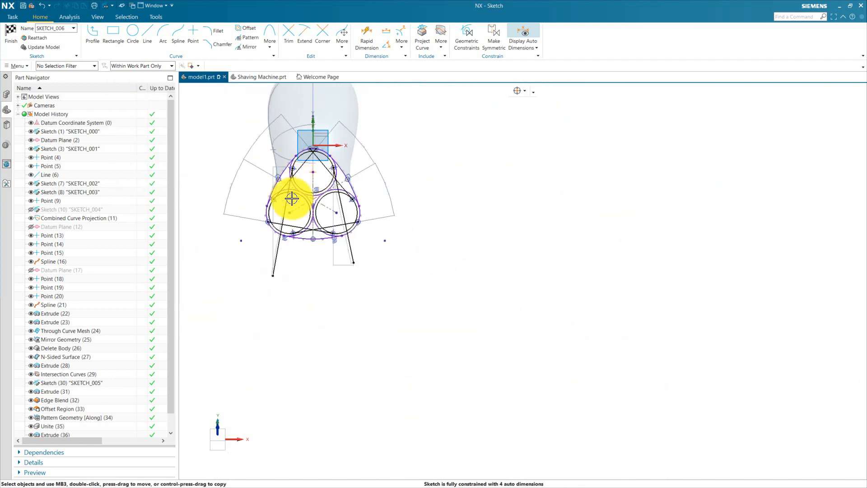
Add a 20° angular dimension between the new left line and the vertical centre line.
scroll(291, 198, "up", 4)
left_click(386, 43)
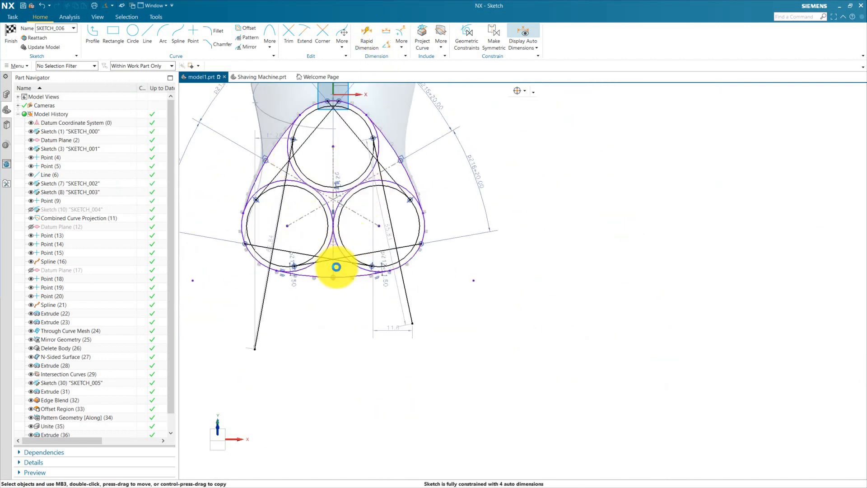
left_click(270, 299)
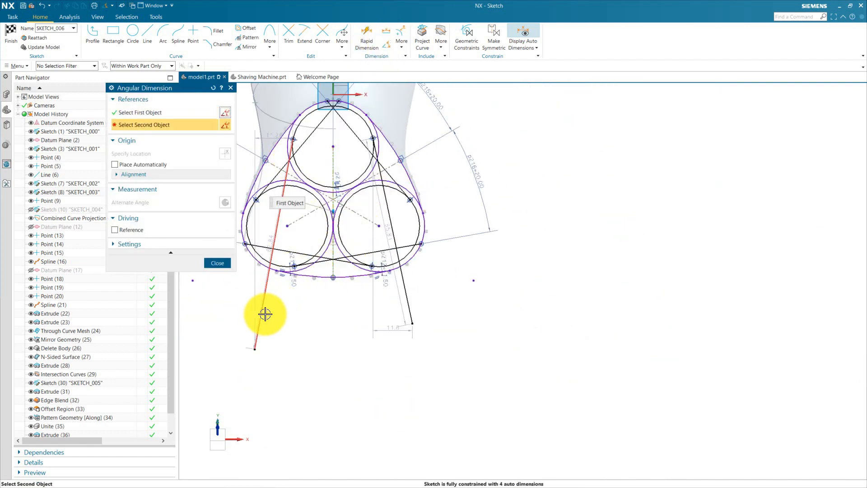
left_click(265, 314)
left_click(294, 318)
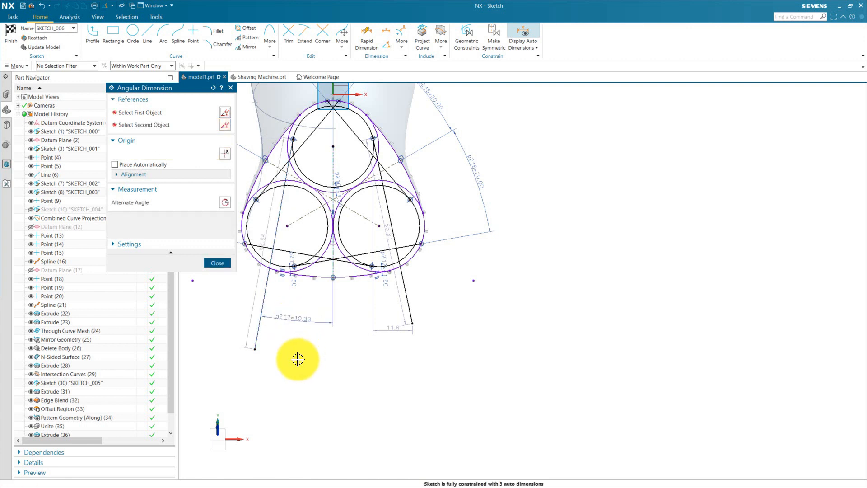
key("Return")
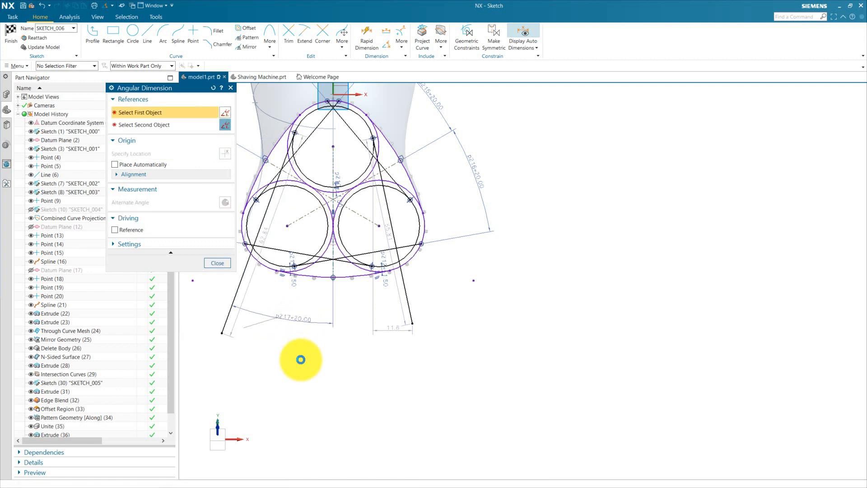
Add a 20° angular dimension between the vertical centre line and the new right line.
left_click(387, 45)
left_click(333, 160)
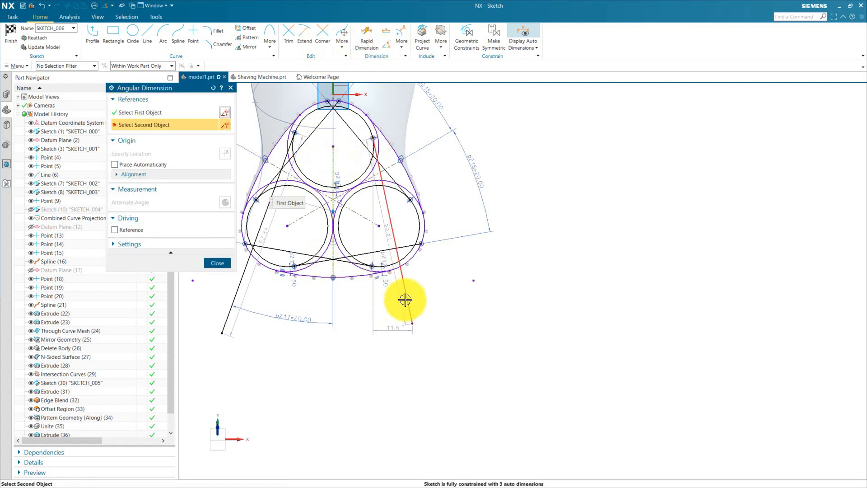
left_click(405, 299)
left_click(368, 383)
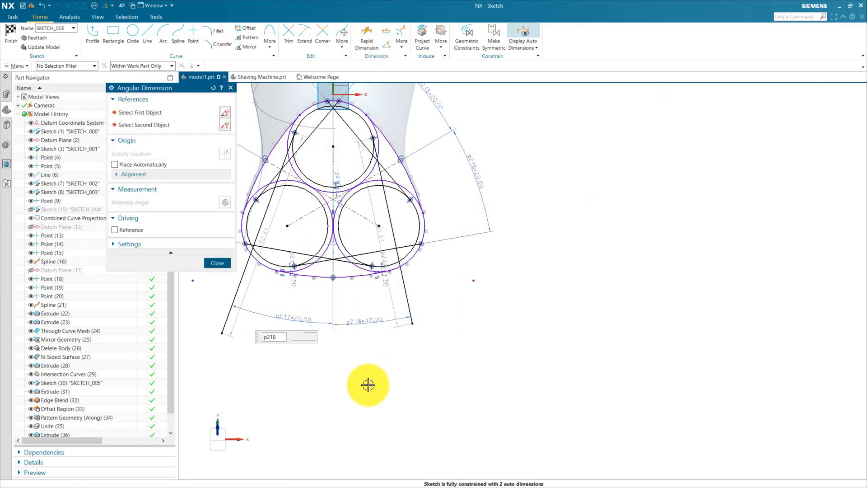
type("20")
key("Return")
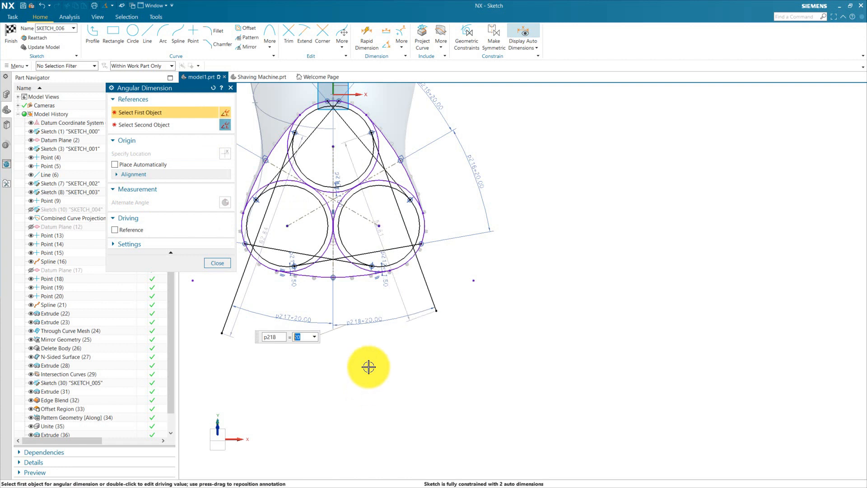
key("Escape")
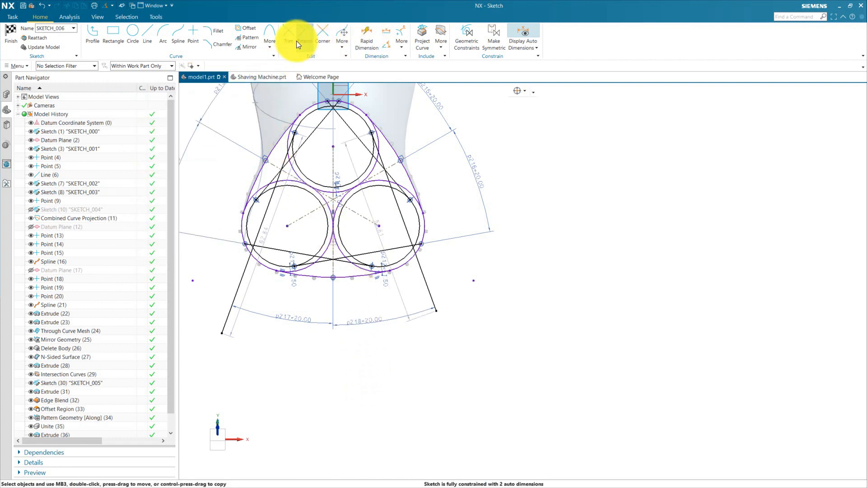
Trim the lower ends of both new lines back to the head outline.
key("t")
left_click(235, 290)
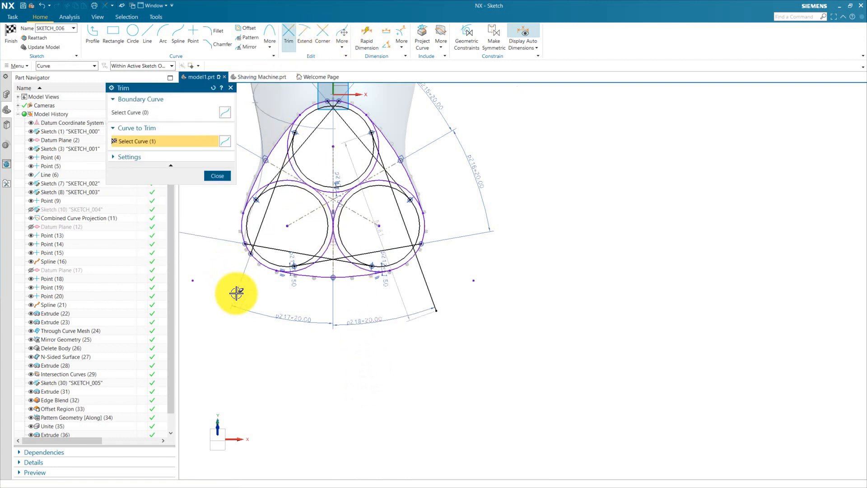
left_click(429, 284)
key("Escape")
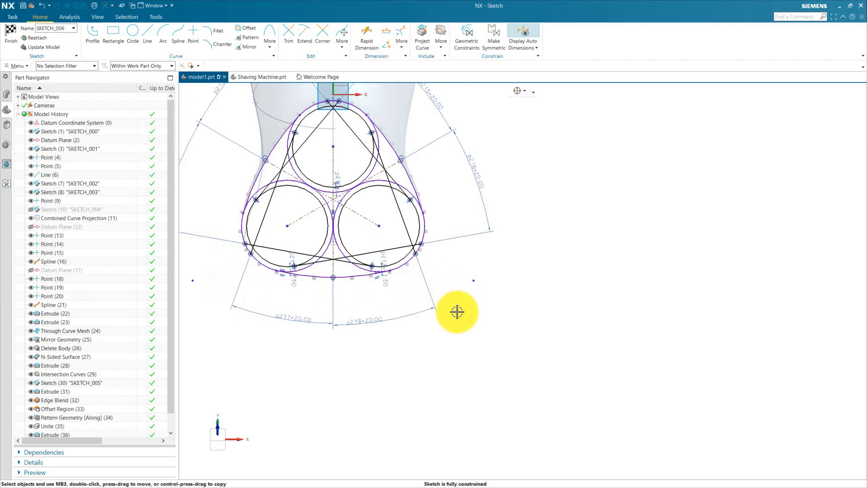
Finish the cutter-head sketch and return to the 3D model.
scroll(453, 302, "down", 2)
scroll(404, 168, "up", 5)
scroll(344, 184, "down", 3)
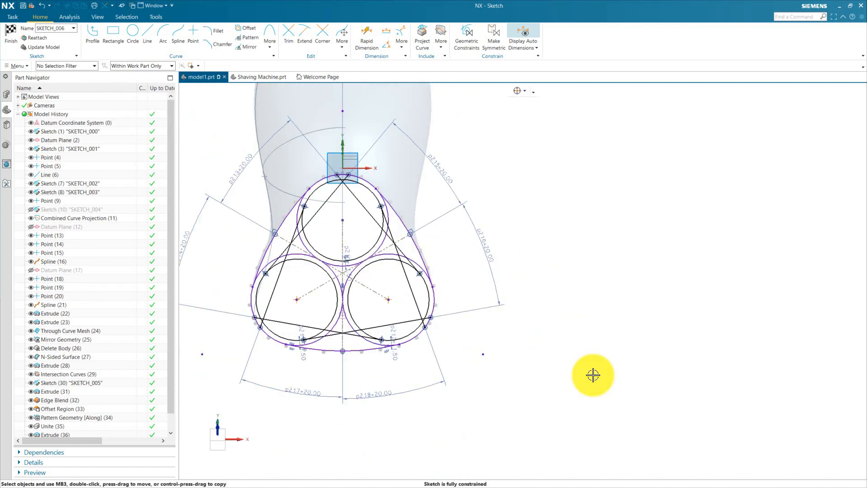
scroll(593, 375, "down", 2)
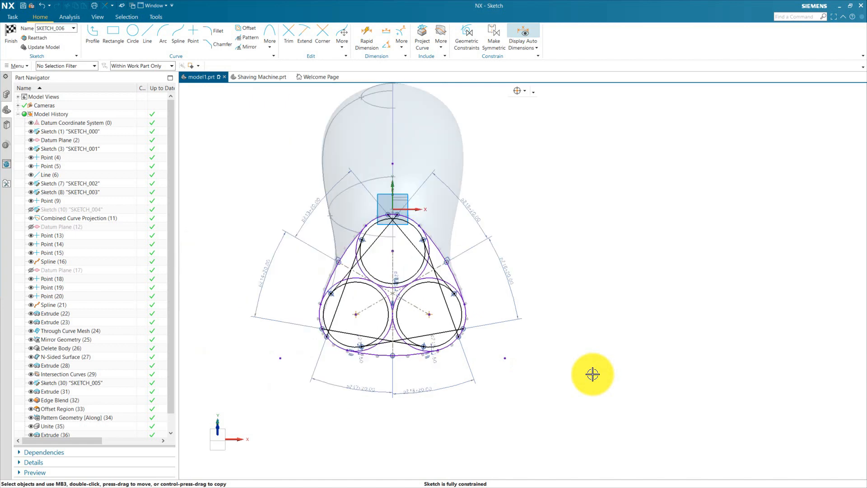
scroll(295, 362, "up", 2)
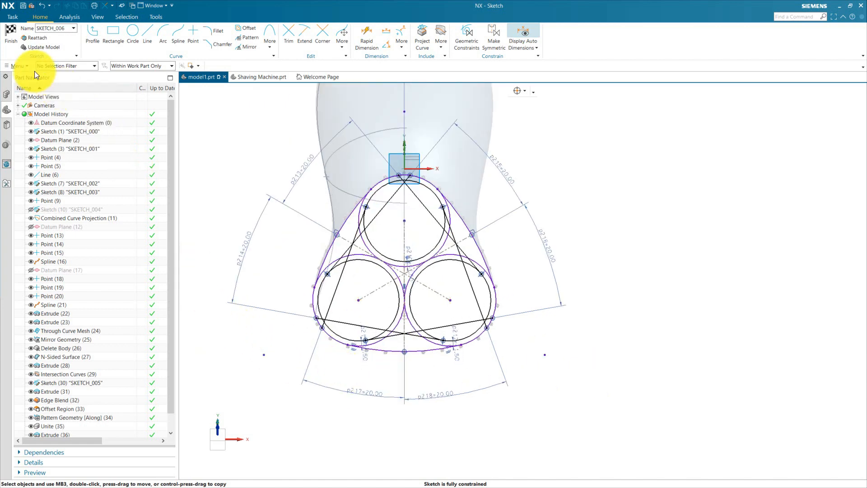
left_click(11, 39)
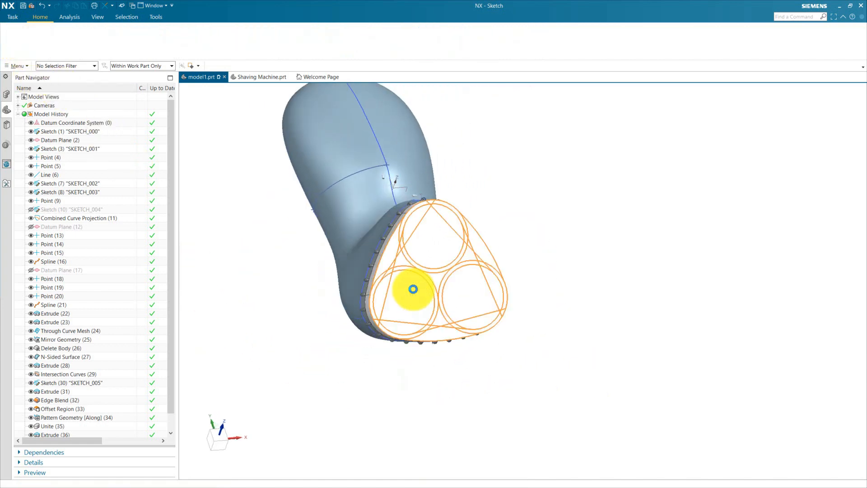
left_click(580, 291)
scroll(209, 245, "up", 3)
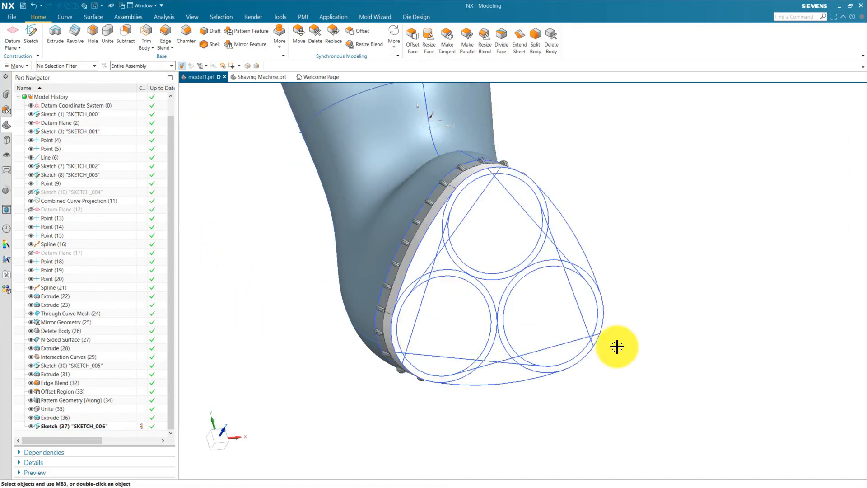
Begin an Extrude using single curves that stop at intersections, and pick the line segment running tangent into the lower-left inner circle.
left_click(56, 32)
scroll(259, 233, "down", 2)
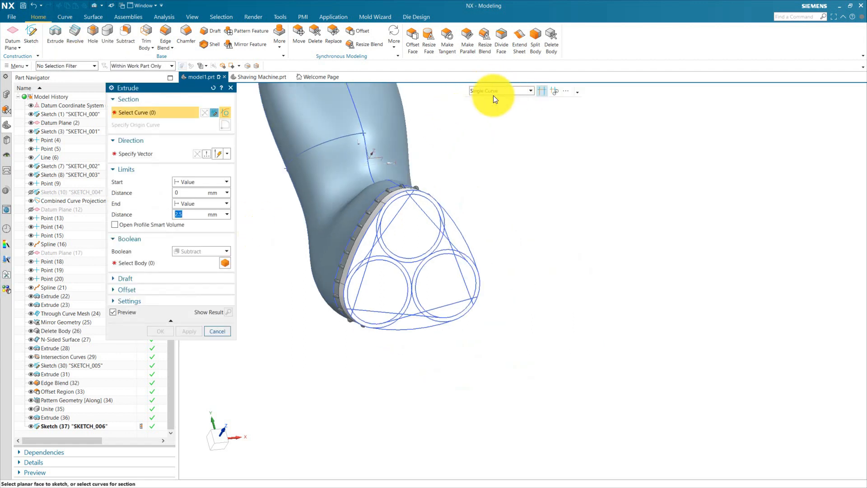
left_click(541, 91)
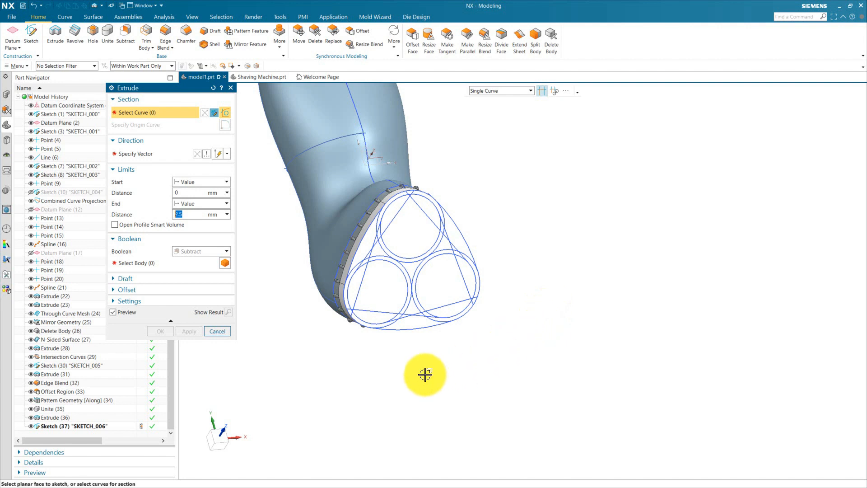
middle_click_drag(379, 371, 323, 370)
scroll(282, 264, "up", 5)
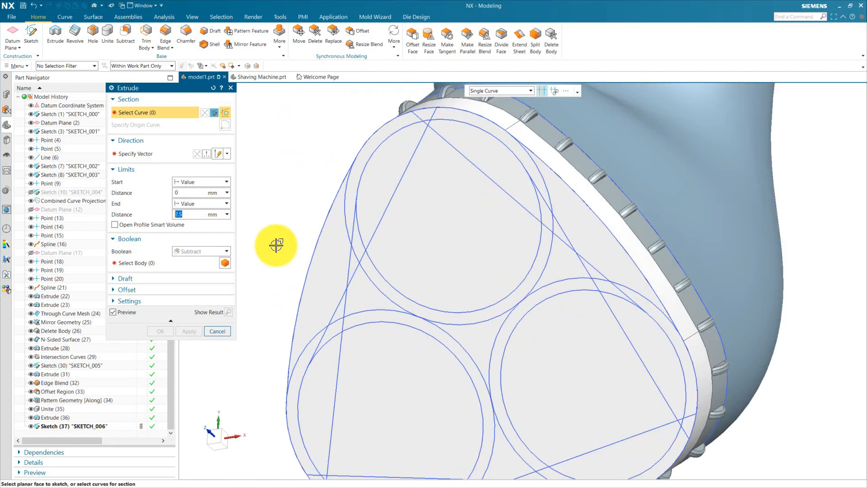
left_click(335, 312)
scroll(387, 246, "down", 3)
scroll(354, 271, "up", 3)
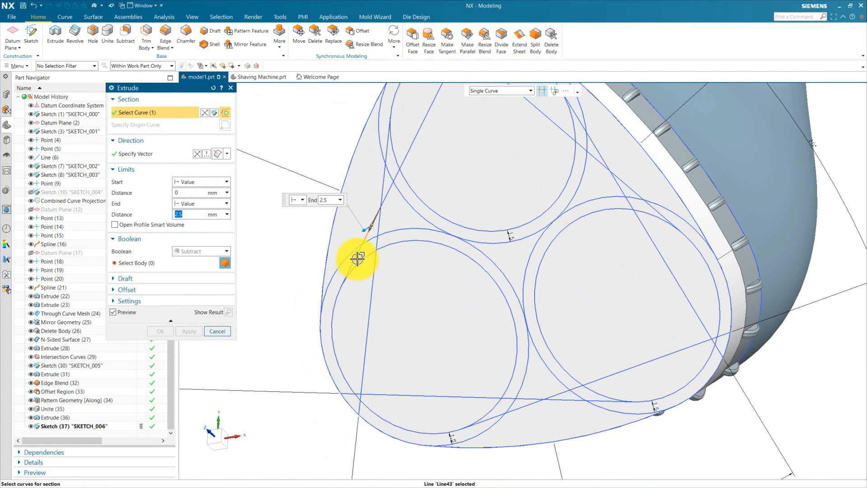
Add the outer arc of the lower-left inner circle and the adjoining tangent line segment along the bottom to the extrude section.
scroll(355, 260, "down", 3)
scroll(314, 229, "up", 1)
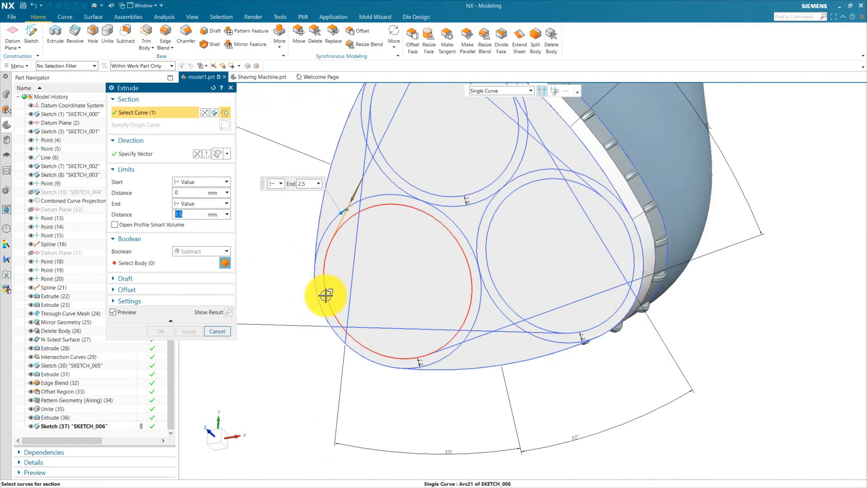
left_click(329, 307)
scroll(356, 259, "down", 3)
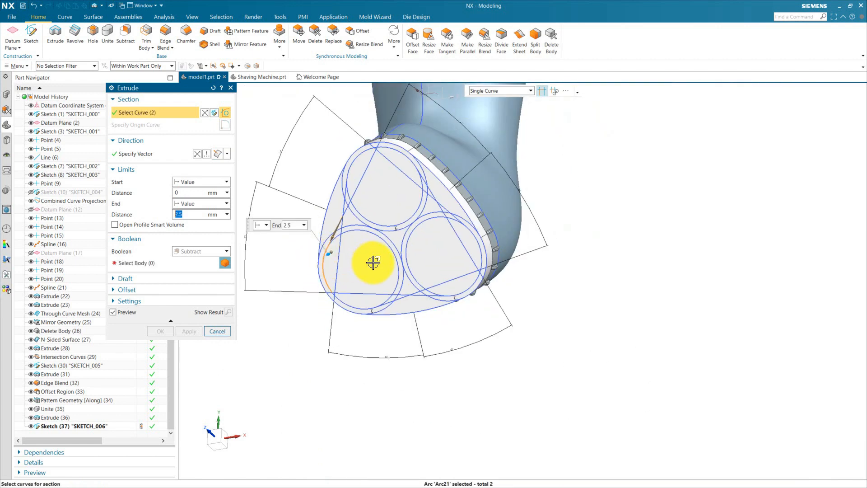
scroll(356, 306, "up", 2)
scroll(311, 284, "up", 3)
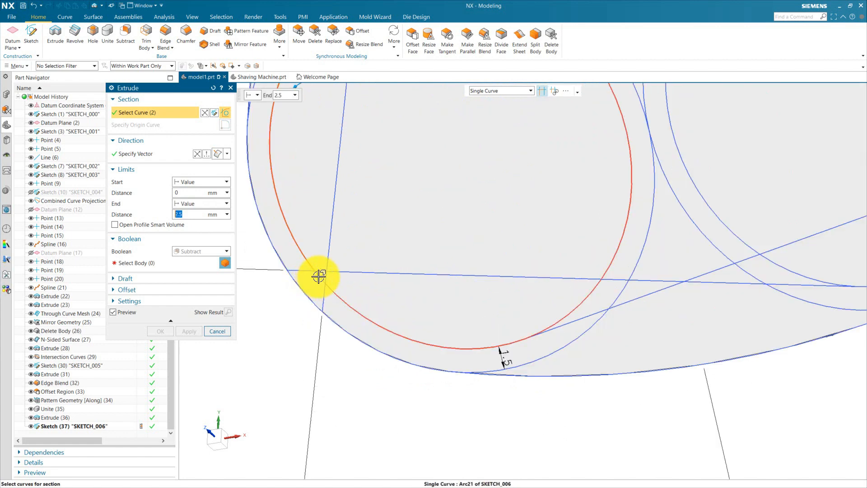
scroll(309, 267, "down", 2)
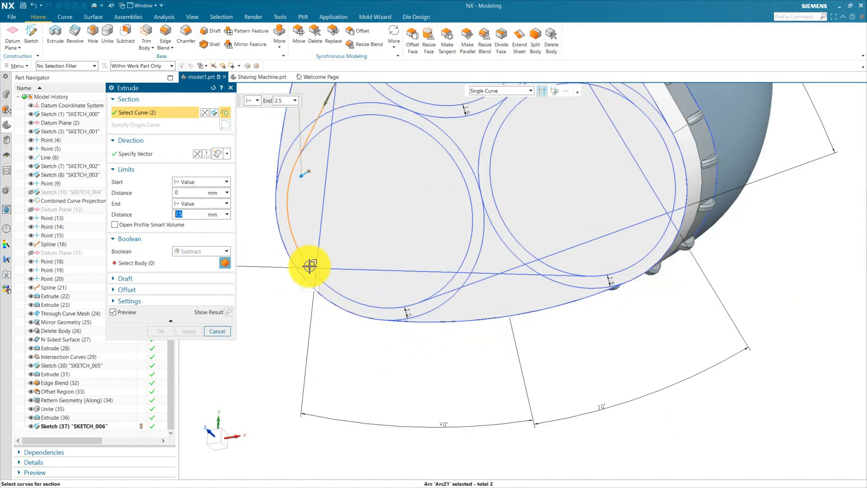
left_click(341, 291)
left_click(445, 291)
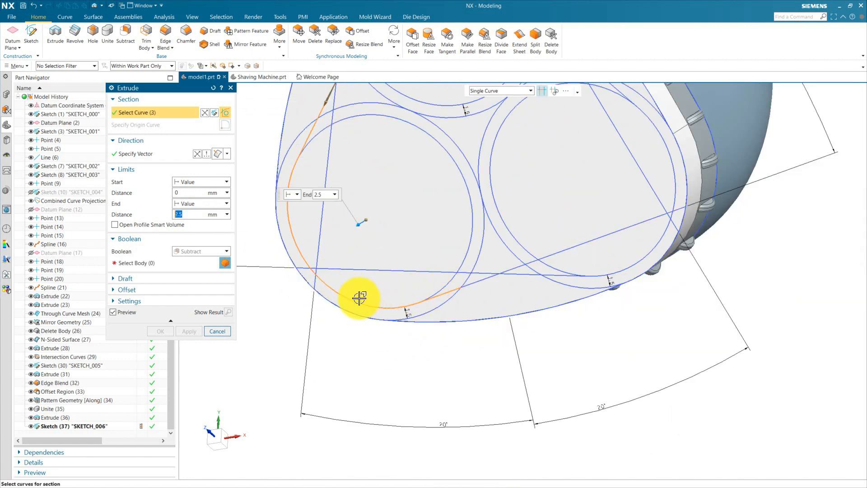
Continue the section with the second bottom line segment and the lower-right inner circle's outer arc, and set the Boolean to None.
scroll(433, 291, "up", 1)
scroll(457, 291, "up", 1)
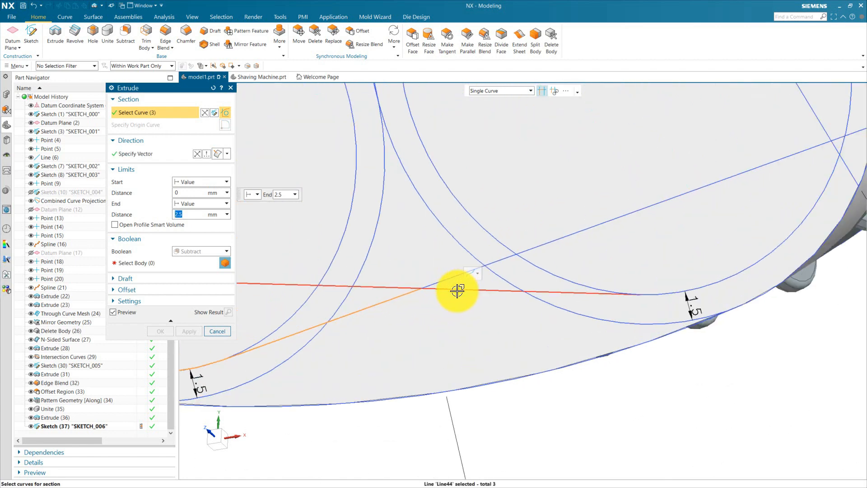
scroll(342, 275, "down", 3)
scroll(454, 276, "up", 3)
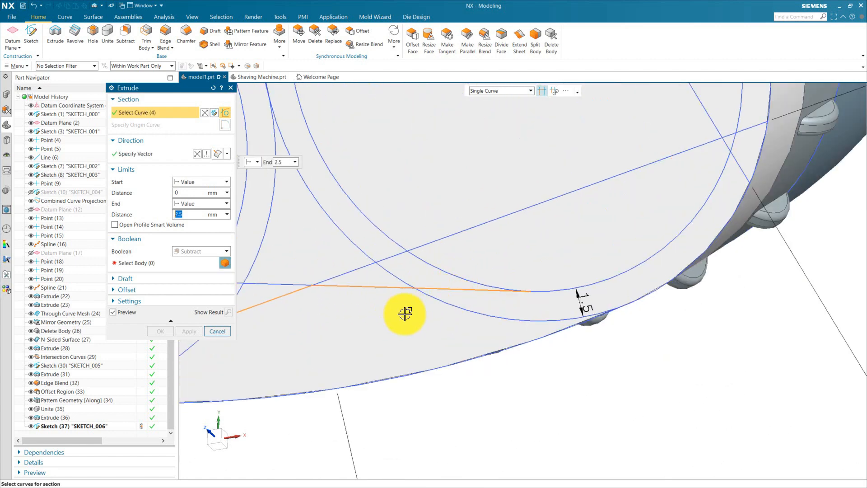
scroll(537, 242, "down", 3)
left_click(533, 241)
scroll(482, 310, "up", 3)
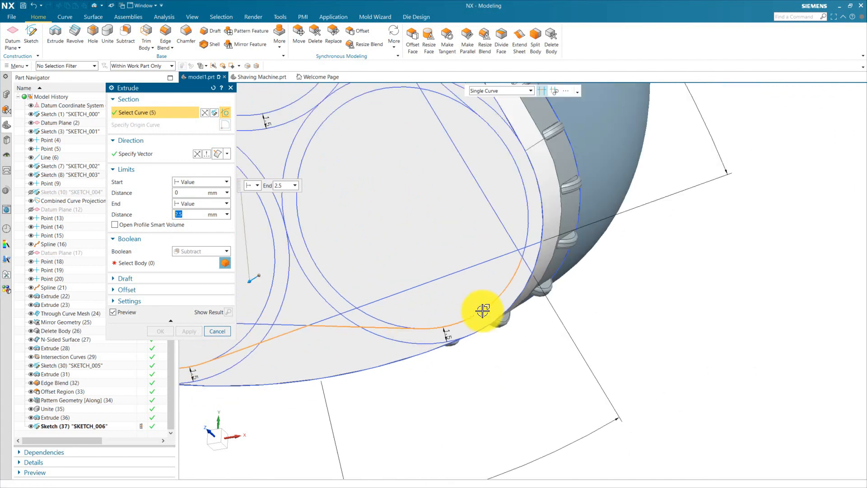
scroll(528, 246, "up", 2)
scroll(503, 247, "up", 2)
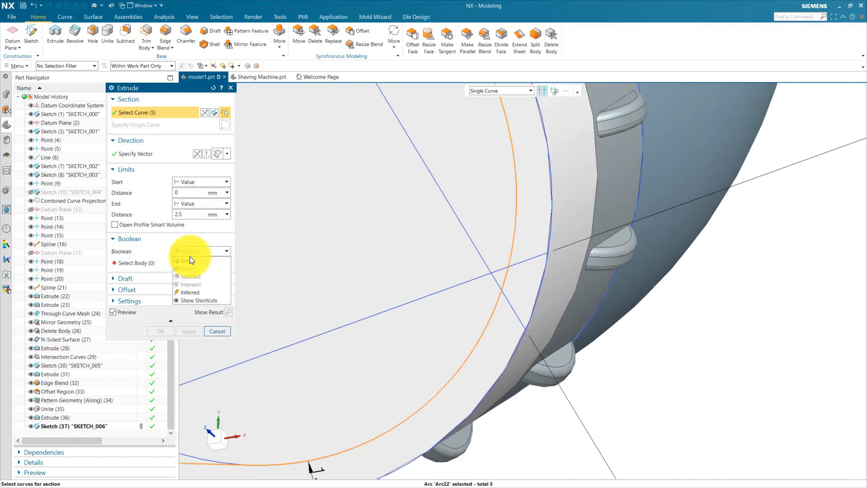
left_click(188, 260)
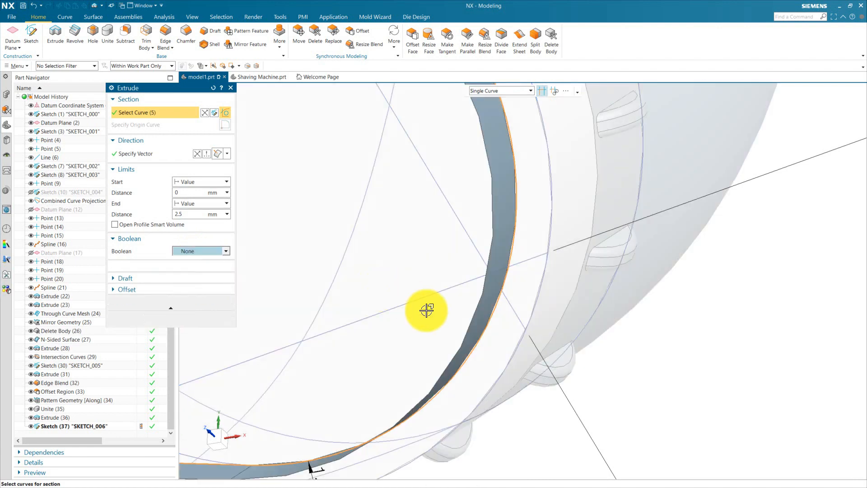
Add the tangent line segment leaving the top of the lower-right inner circle to the extrude section.
scroll(459, 236, "down", 4)
scroll(348, 205, "up", 5)
scroll(398, 232, "down", 2)
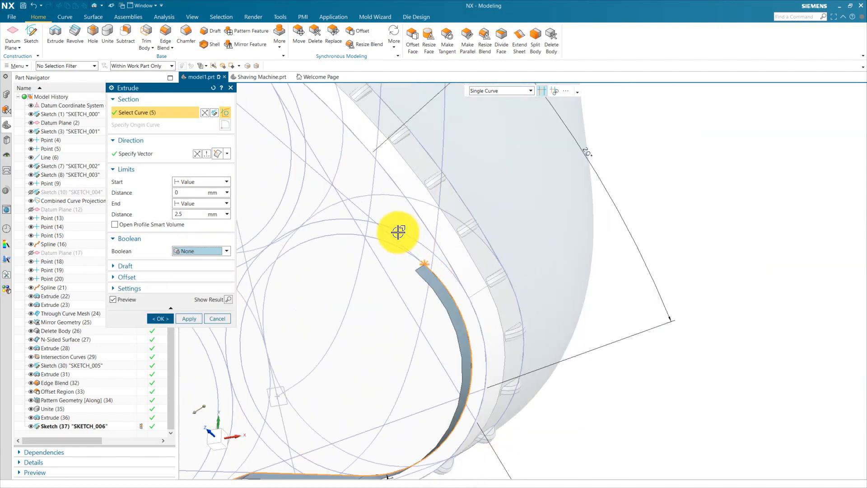
scroll(398, 231, "up", 2)
left_click(411, 261)
scroll(409, 348, "down", 4)
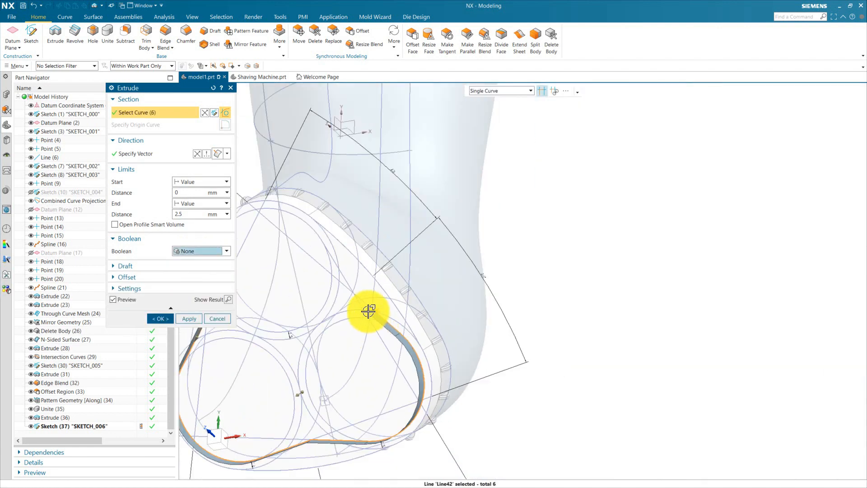
scroll(381, 307, "up", 5)
scroll(389, 301, "down", 5)
scroll(465, 287, "up", 3)
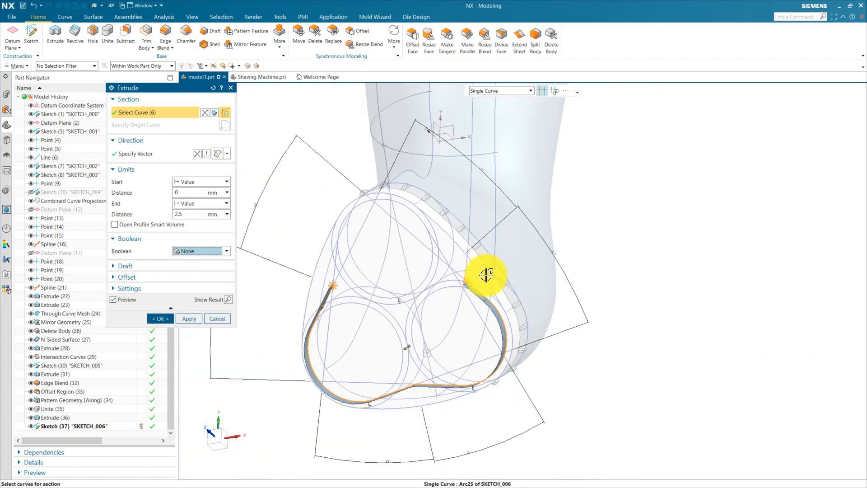
scroll(475, 274, "up", 4)
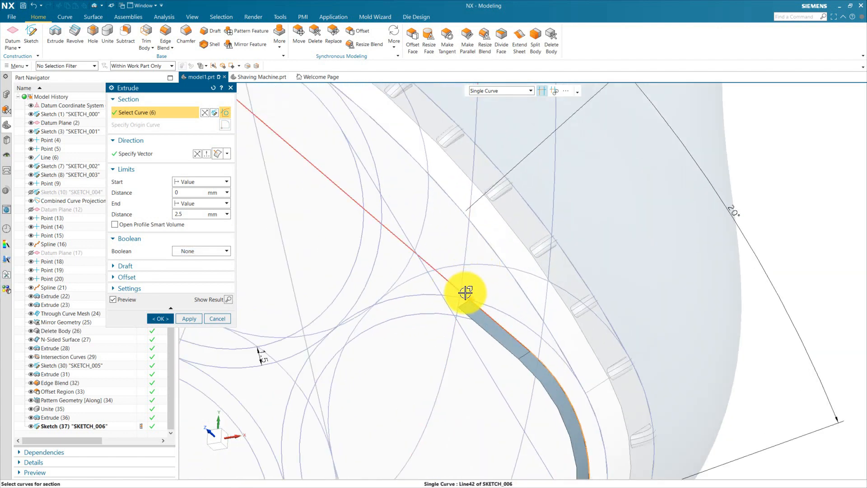
left_click(465, 293)
scroll(405, 243, "down", 6)
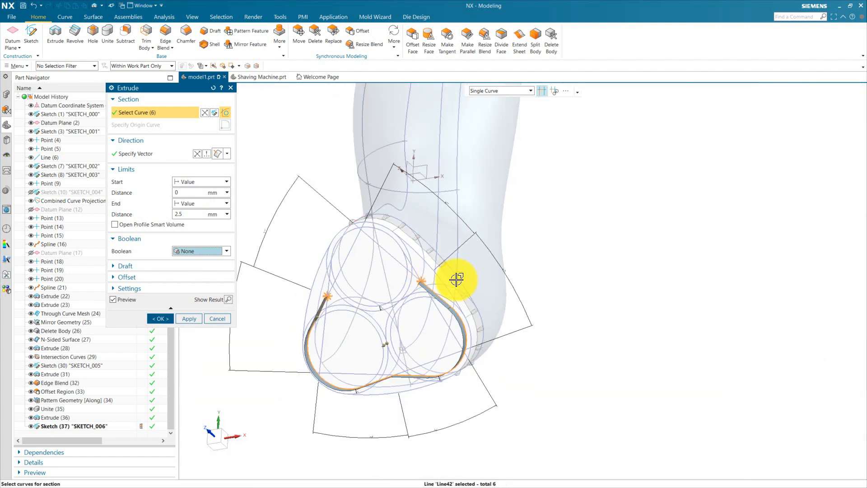
Extend the section with the right side's upper line segment and the complete outer arc of the upper inner circle.
middle_click_drag(615, 263, 663, 265)
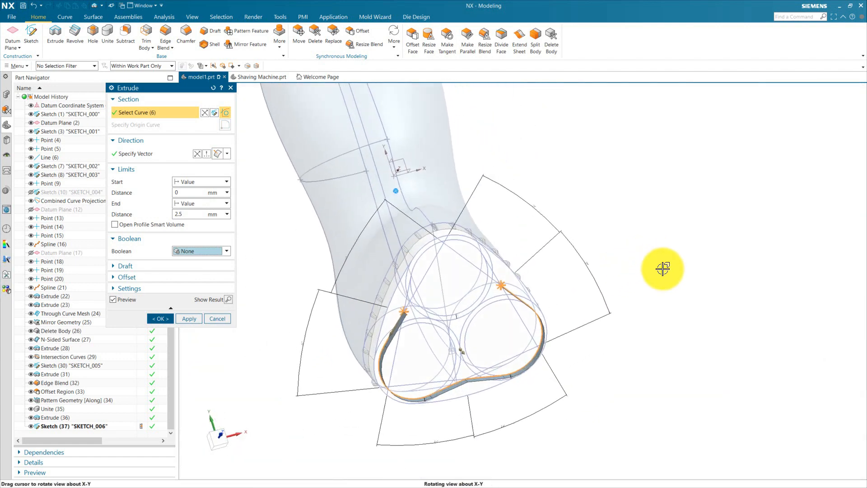
scroll(659, 288, "up", 5)
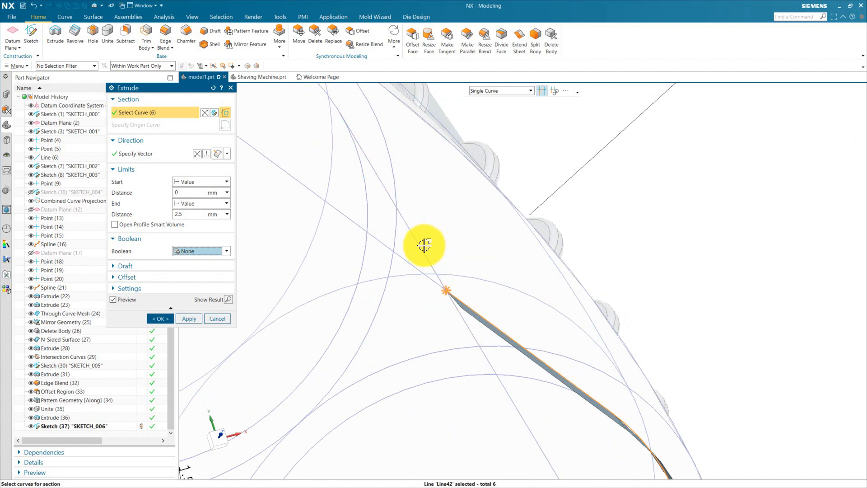
left_click(438, 265)
middle_click_drag(438, 265, 386, 208)
left_click(414, 223)
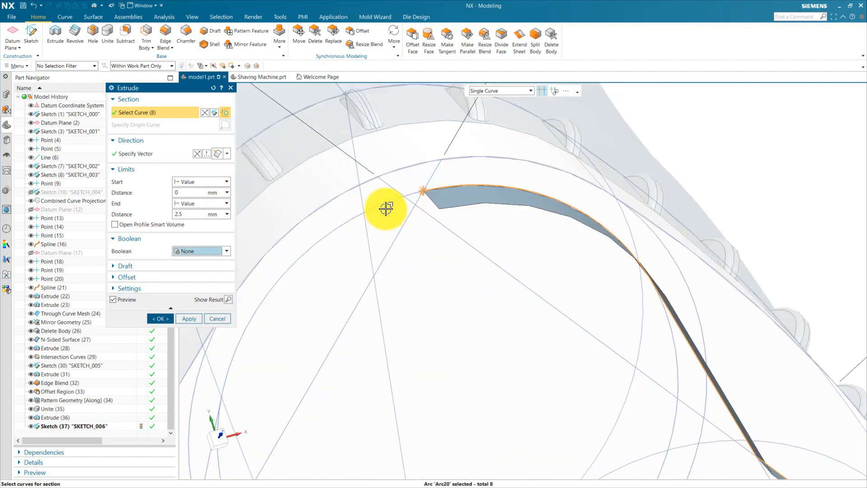
left_click(387, 201)
middle_click_drag(421, 184, 415, 203)
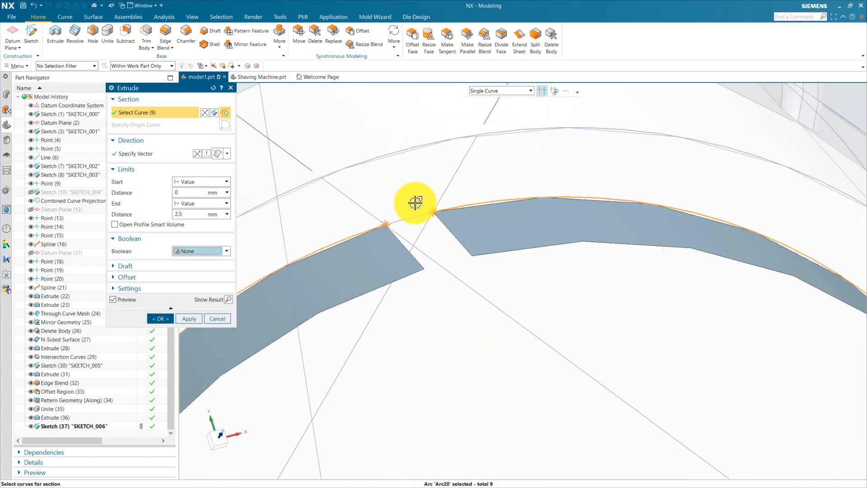
left_click(412, 215)
scroll(397, 180, "down", 8)
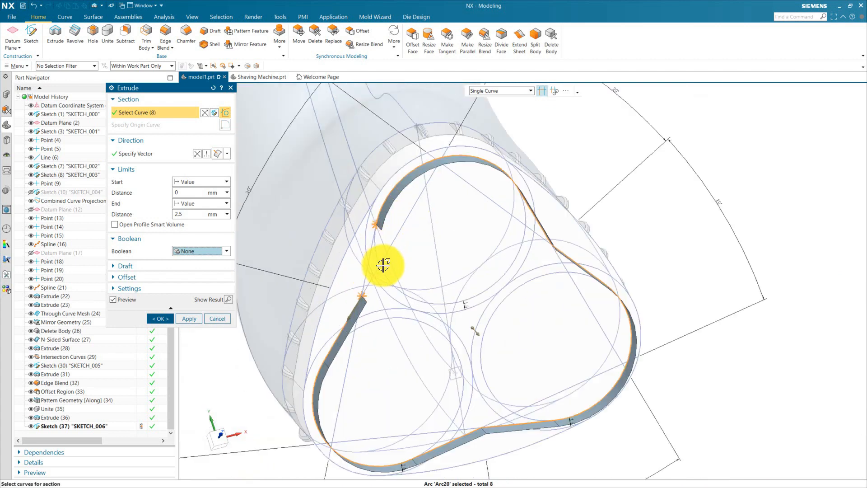
Close the extrude section with the remaining line segment between the upper and lower-left inner circles.
scroll(365, 222, "up", 5)
left_click(351, 193)
scroll(351, 271, "up", 5)
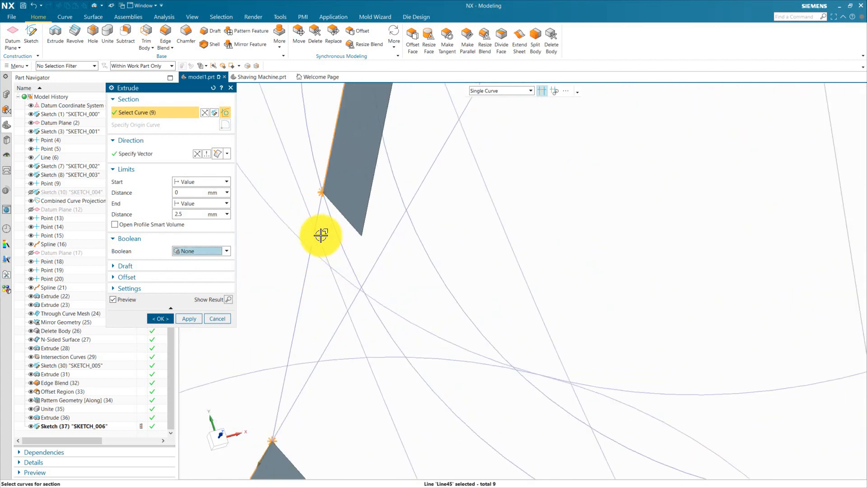
scroll(339, 243, "down", 10)
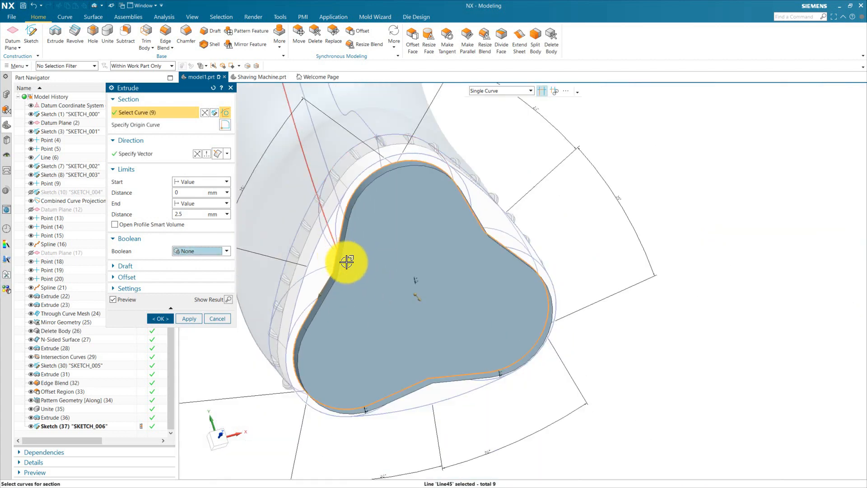
Subtract the closed three-lobed profile from the head's end body with a 2.5 mm extrude distance.
scroll(347, 261, "down", 3)
middle_click_drag(501, 363, 477, 311)
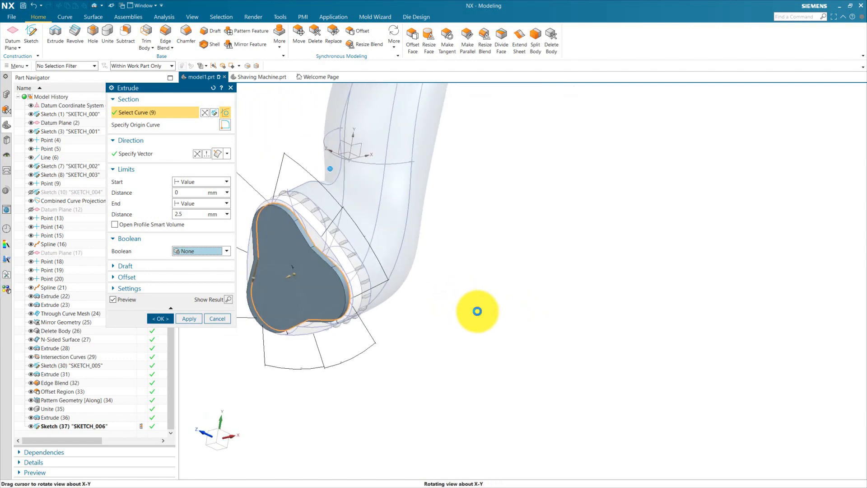
left_click(185, 214)
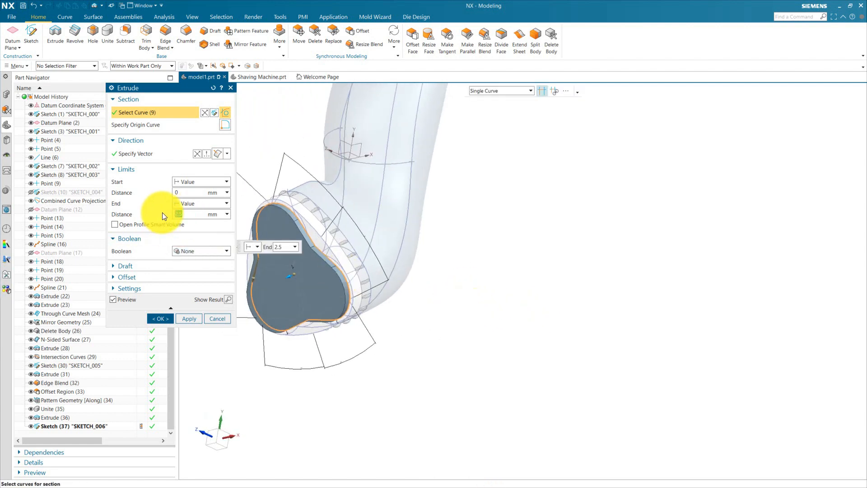
middle_click_drag(474, 291, 453, 316)
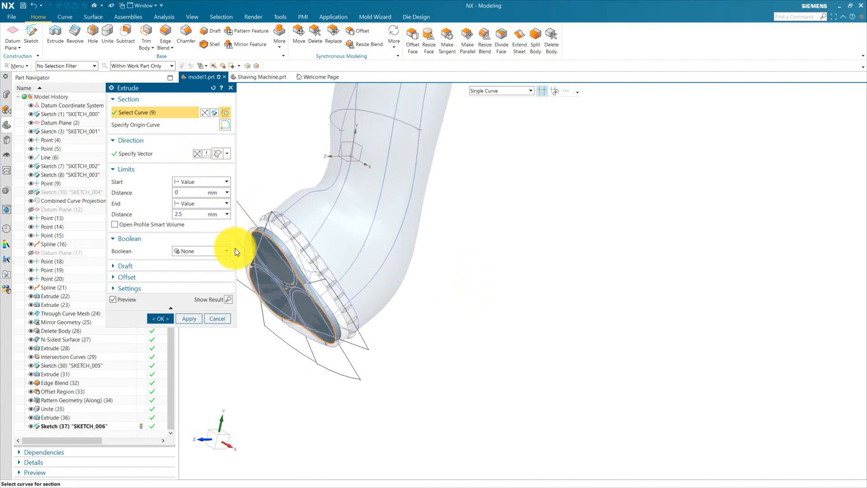
scroll(253, 310, "up", 2)
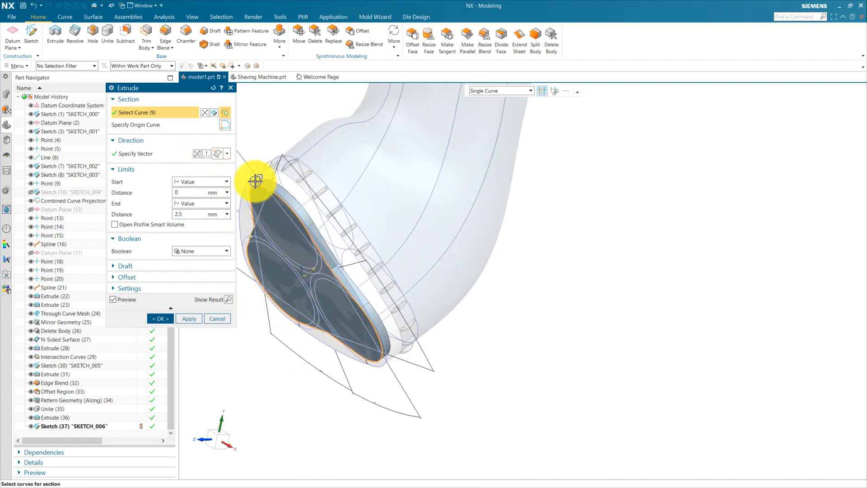
scroll(253, 186, "up", 2)
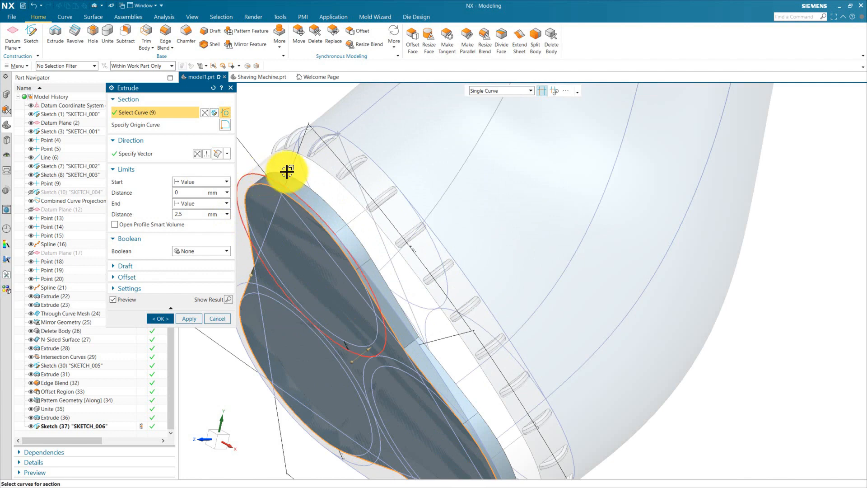
left_click(181, 252)
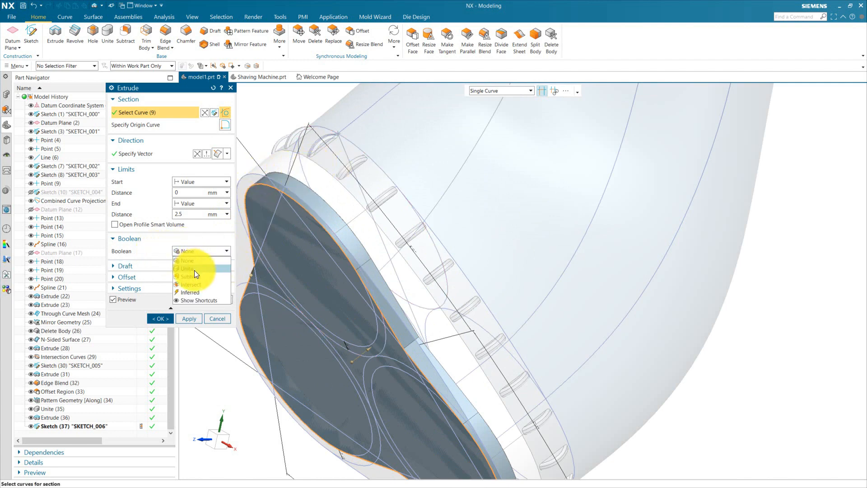
left_click(190, 273)
left_click(281, 174)
scroll(321, 272, "down", 4)
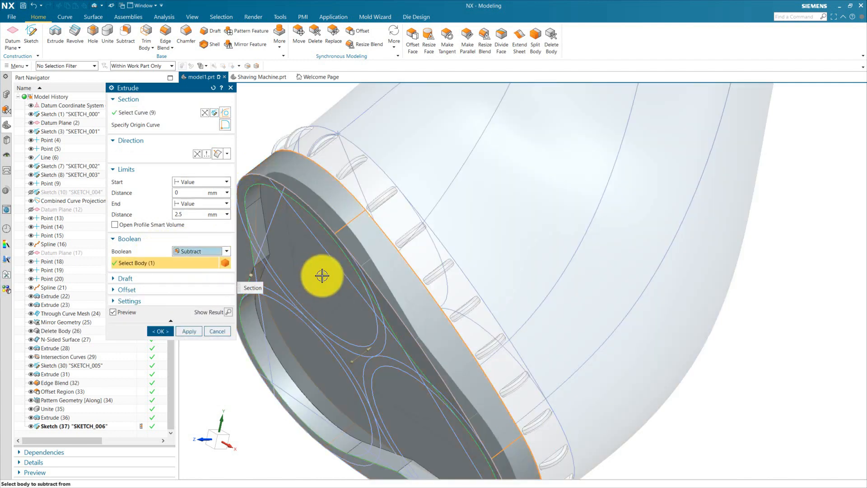
middle_click_drag(298, 373, 322, 364)
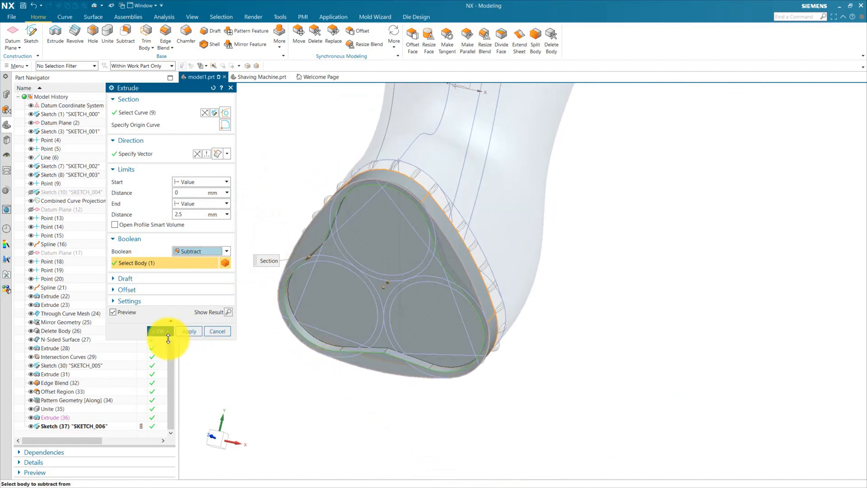
left_click(162, 332)
Hide the three-circle profile sketch on the head's end face, leaving the lobed recess clear of sketch curves.
middle_click_drag(291, 380, 424, 370)
scroll(406, 336, "up", 4)
left_click(406, 336)
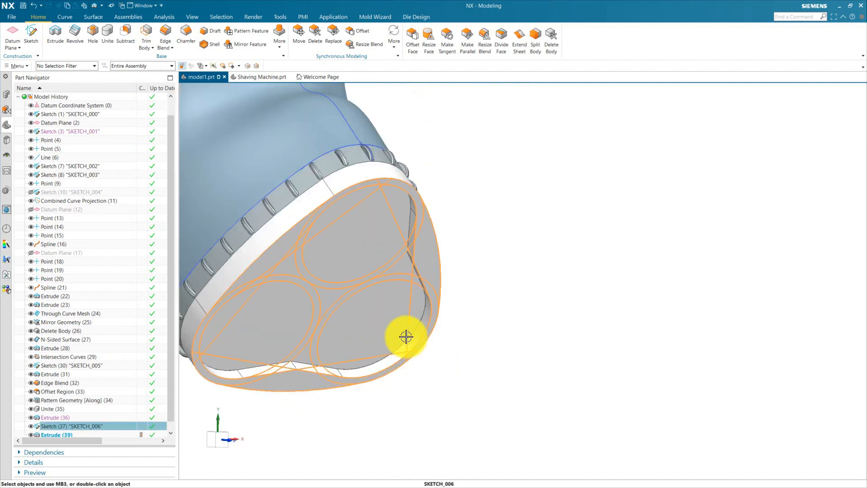
left_click(451, 324)
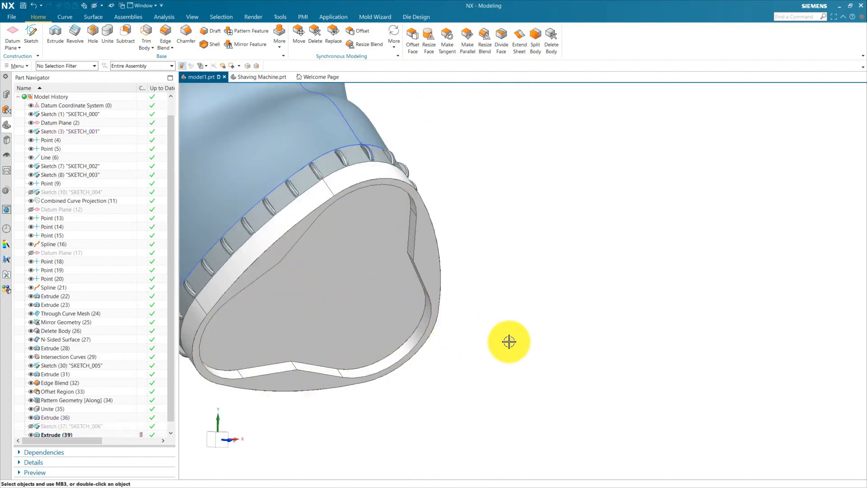
mouse_move(499, 376)
middle_mouse_down()
mouse_move(505, 361)
mouse_move(416, 383)
mouse_move(438, 375)
mouse_move(433, 362)
mouse_move(426, 383)
mouse_move(447, 378)
mouse_move(472, 350)
mouse_move(492, 351)
mouse_move(503, 367)
mouse_move(504, 357)
middle_mouse_up()
scroll(504, 294, "up", 3)
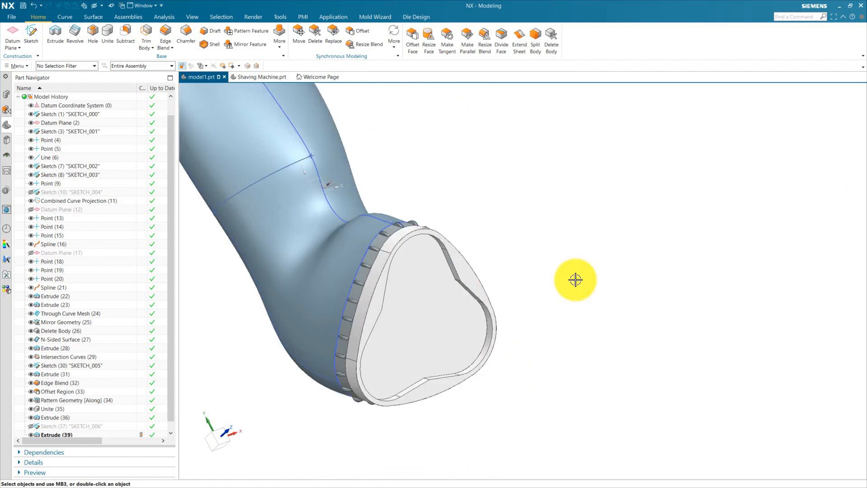
Edge blend the outer rim of the head's end face with a 1 mm radius.
left_click(167, 36)
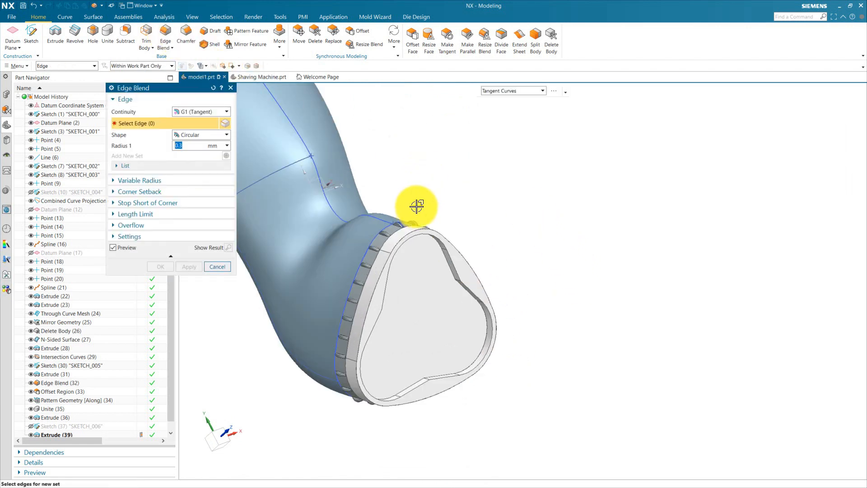
left_click(373, 293)
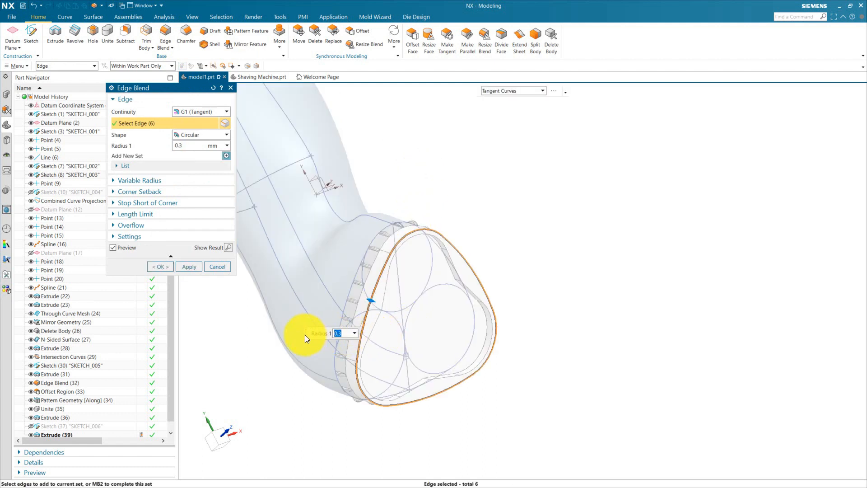
type("1")
key("Return")
left_click(169, 267)
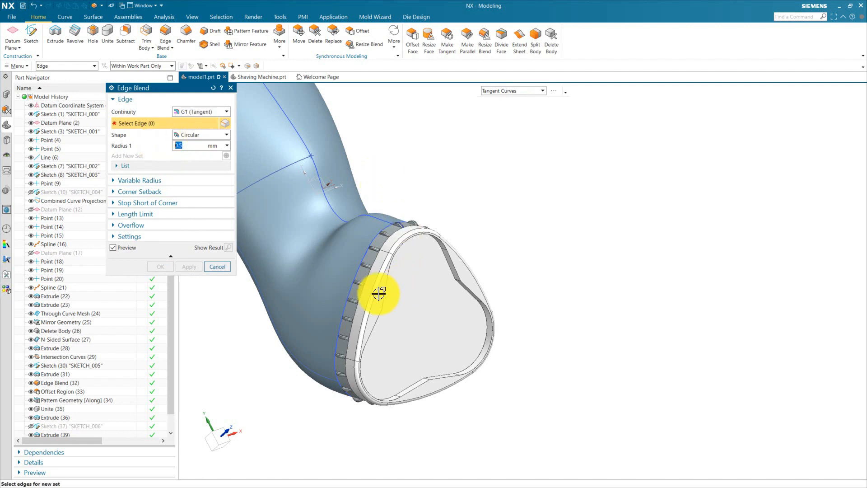
Start a 0.5 mm edge blend with the base edges of the first four grip ribs along one side of the head collar.
scroll(379, 234, "up", 6)
left_click(348, 250)
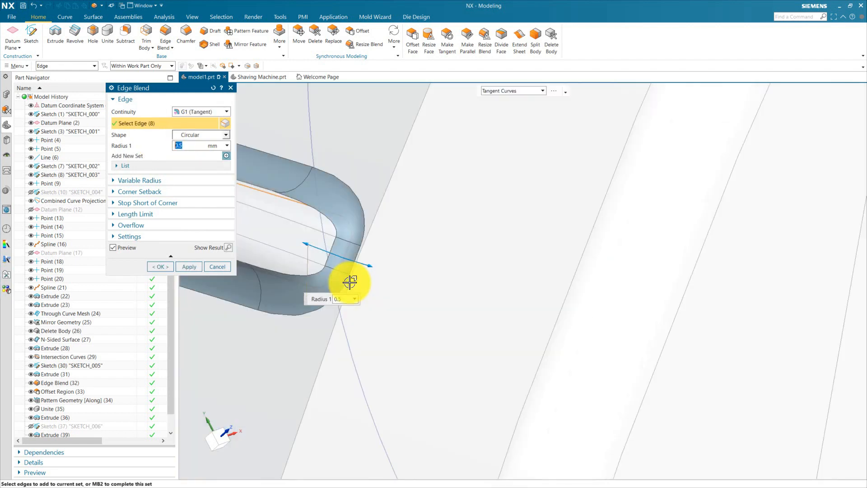
scroll(397, 284, "down", 5)
scroll(343, 331, "up", 4)
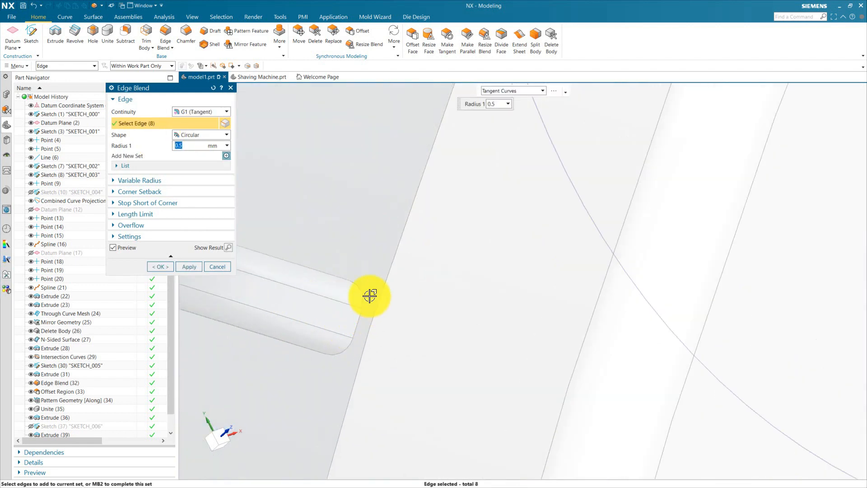
left_click(361, 291)
scroll(334, 253, "down", 5)
scroll(316, 310, "up", 5)
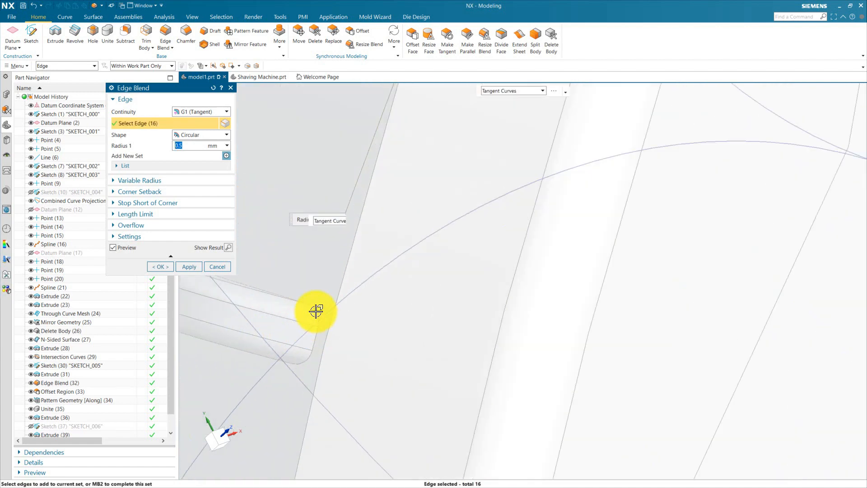
left_click(318, 308)
scroll(356, 343, "down", 5)
scroll(331, 316, "up", 5)
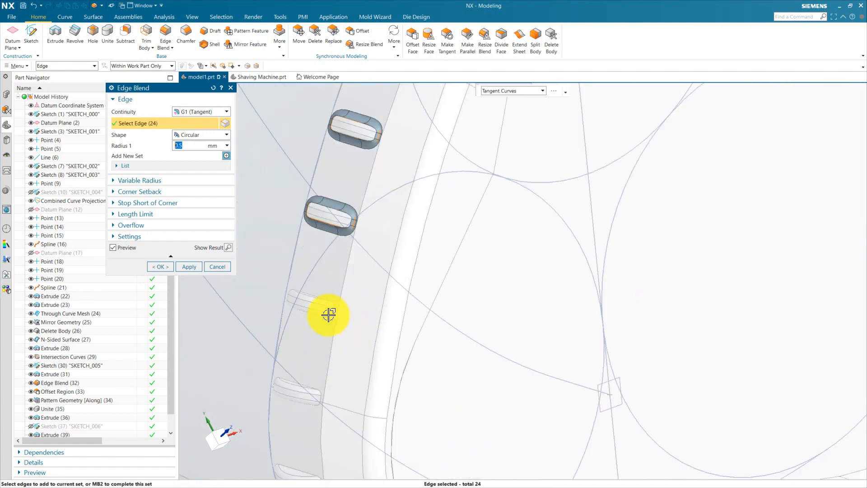
left_click(345, 282)
scroll(316, 289, "down", 5)
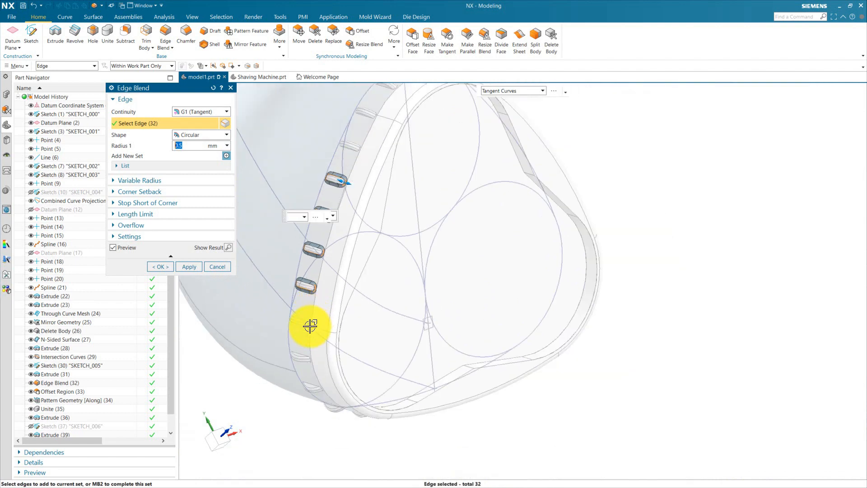
Add the base edges of the next four collar ribs, down to the head's lower corner, to the 0.5 mm blend.
scroll(310, 316, "up", 5)
left_click(311, 315)
scroll(298, 293, "down", 3)
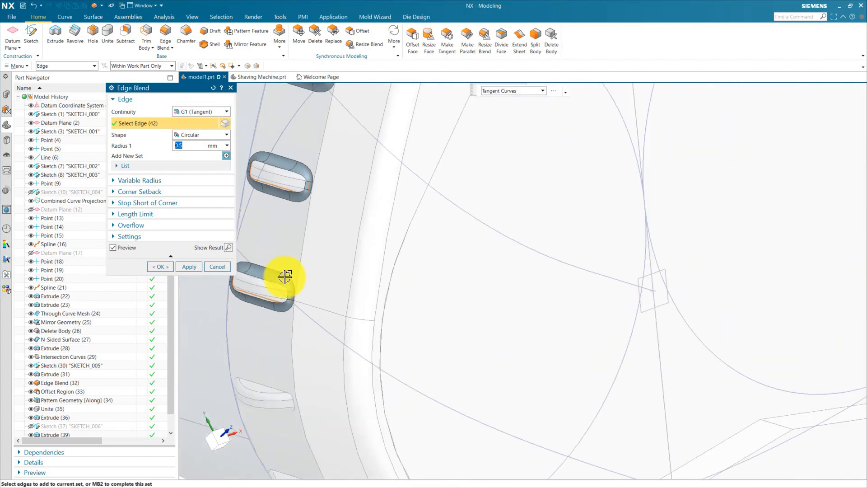
left_click(293, 381)
scroll(314, 292, "up", 5)
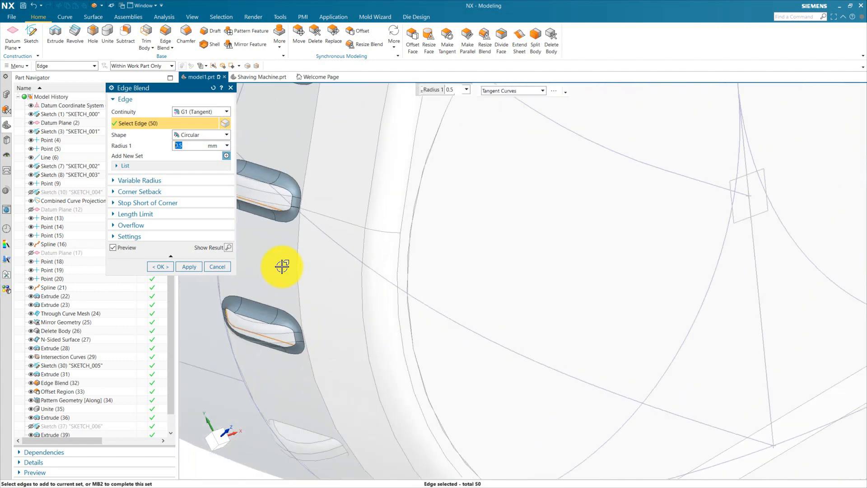
scroll(311, 384, "down", 3)
left_click(312, 404)
scroll(352, 361, "up", 4)
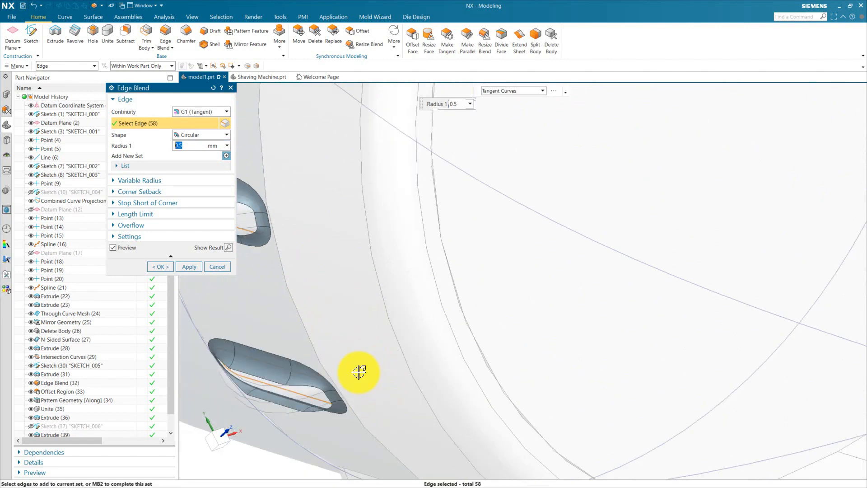
scroll(356, 362, "down", 3)
left_click(364, 401)
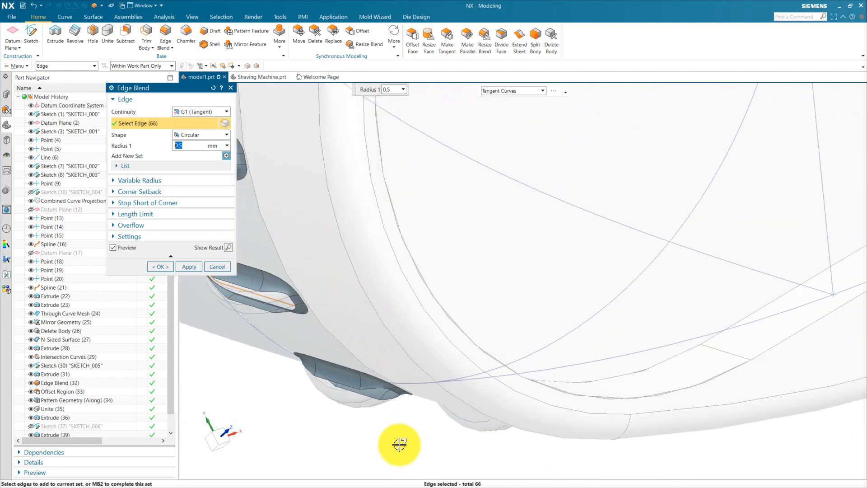
Extend the blend selection with the base edges of four ribs past the lower corner, along the collar's underside.
scroll(397, 441, "up", 4)
middle_click_drag(397, 440, 349, 372)
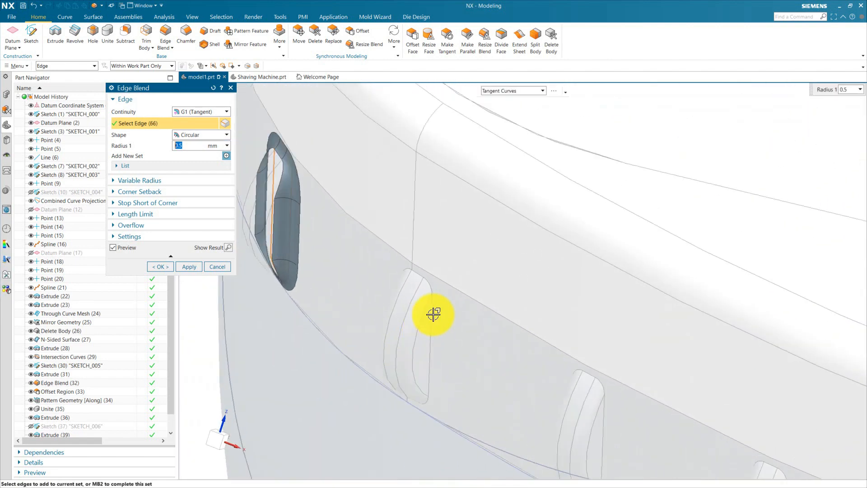
scroll(590, 358, "down", 3)
scroll(567, 359, "up", 4)
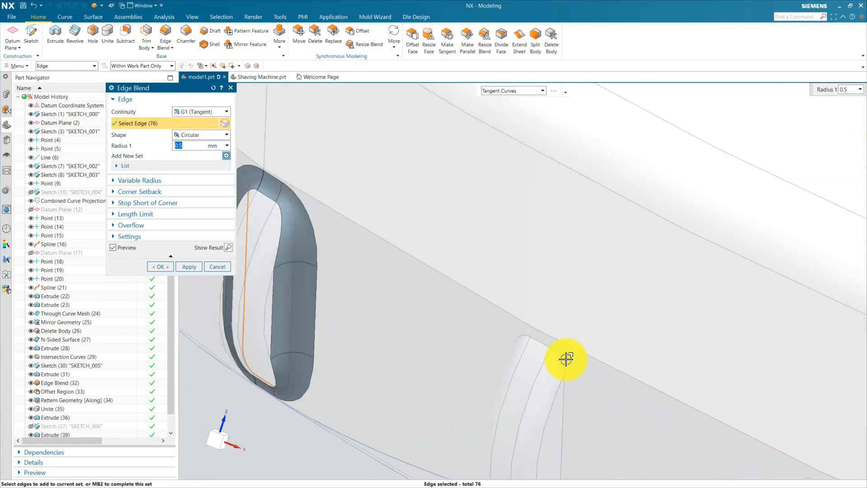
left_click(552, 350)
scroll(586, 381, "down", 3)
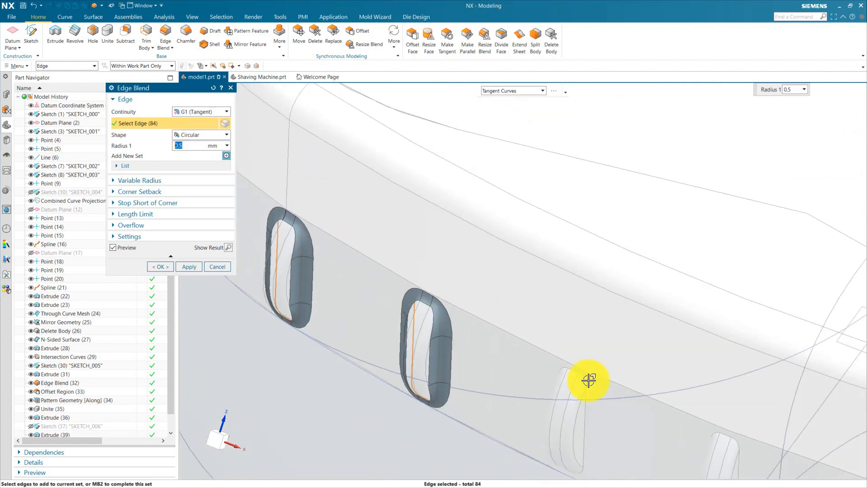
left_click(586, 382)
scroll(660, 404, "up", 4)
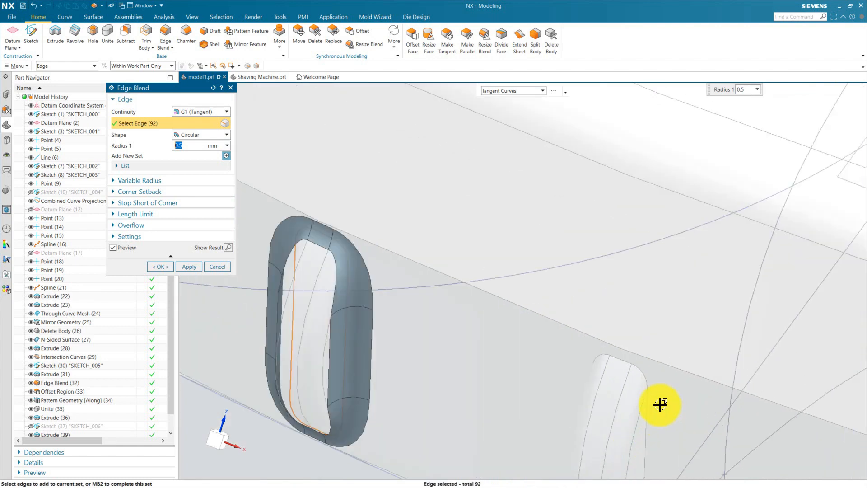
left_click(360, 269)
Include the base edges of four more underside ribs, up to where the collar bends into its next corner.
scroll(323, 266, "down", 3)
scroll(484, 400, "up", 4)
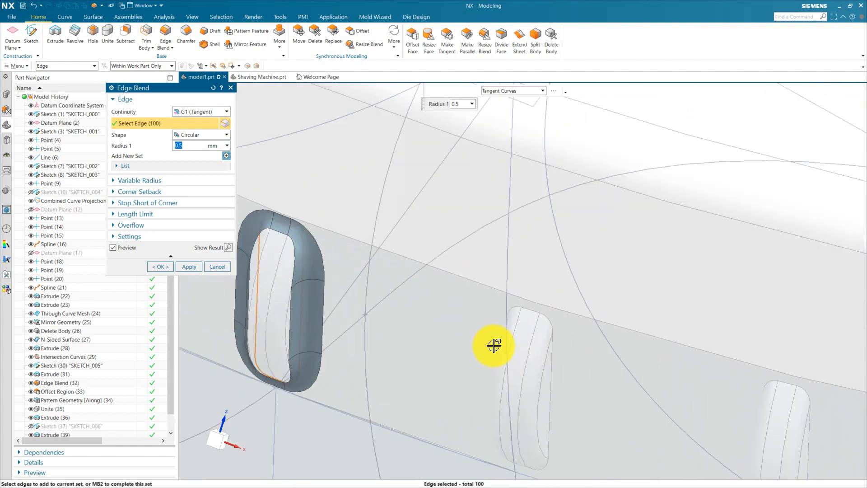
left_click(600, 289)
scroll(300, 266, "down", 3)
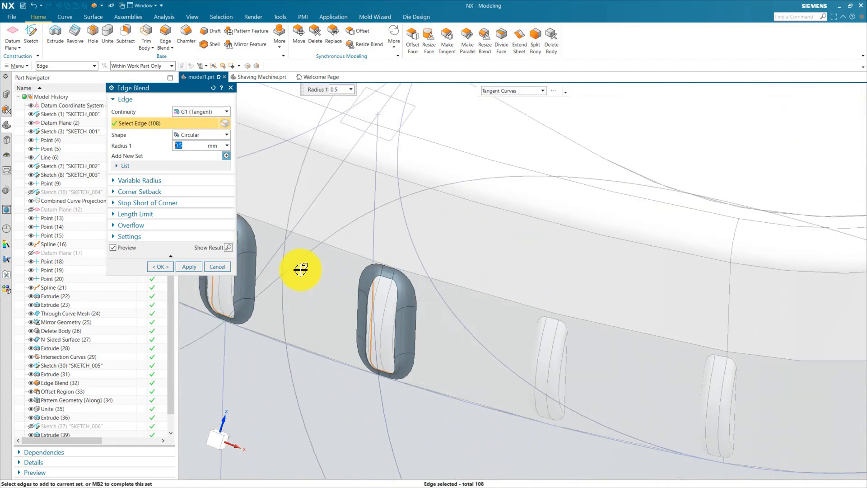
scroll(442, 312, "up", 4)
left_click(423, 276)
scroll(354, 307, "up", 3)
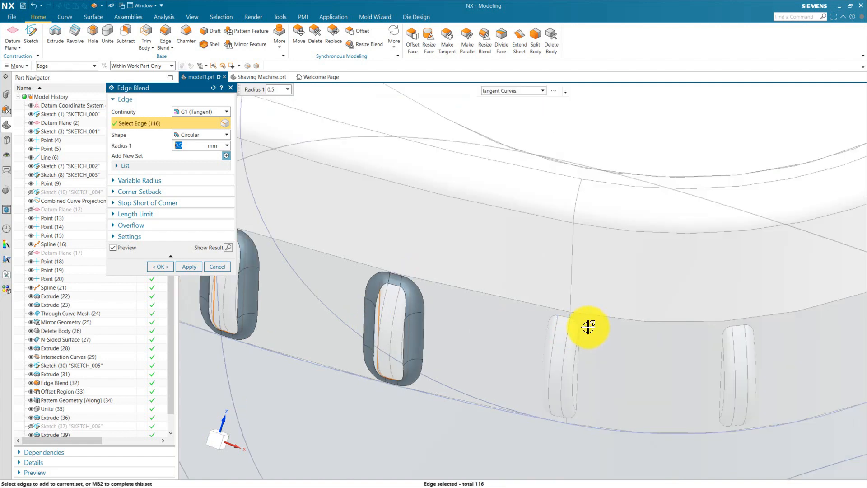
left_click(579, 325)
left_click(750, 327)
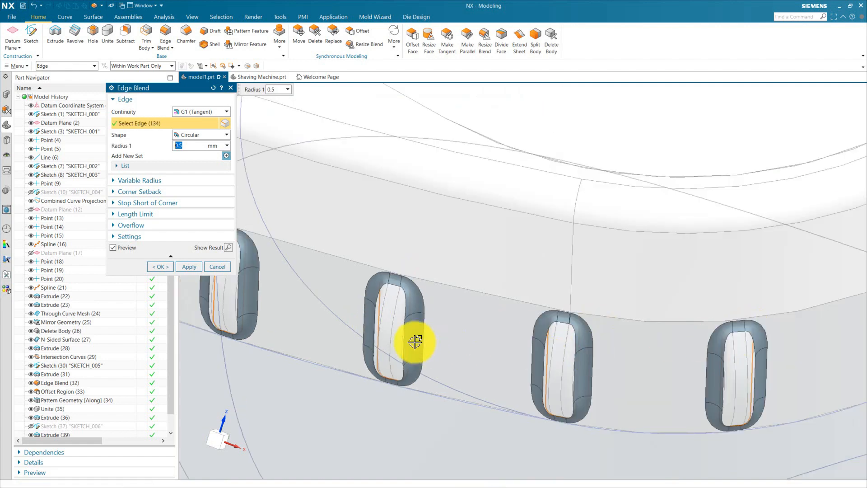
Add the base edges of the four ribs around the collar's second corner to the 0.5 mm blend.
scroll(609, 377, "down", 4)
middle_click_drag(587, 383, 576, 389)
scroll(623, 348, "down", 4)
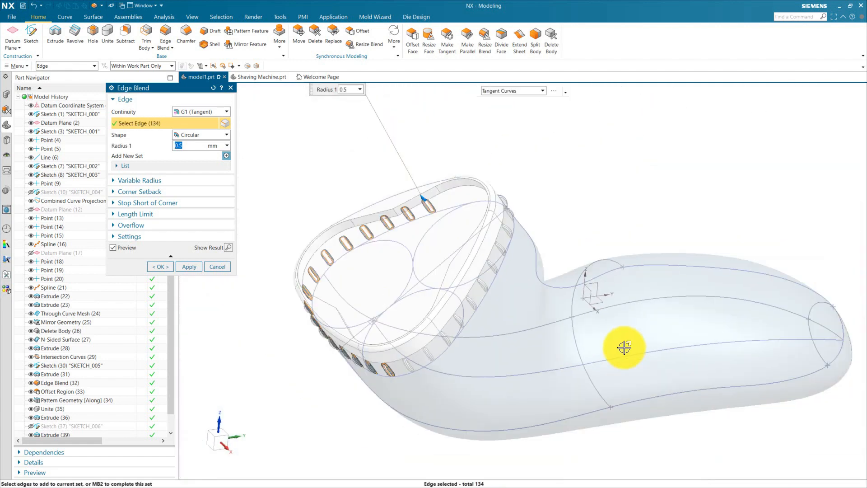
scroll(465, 368, "up", 5)
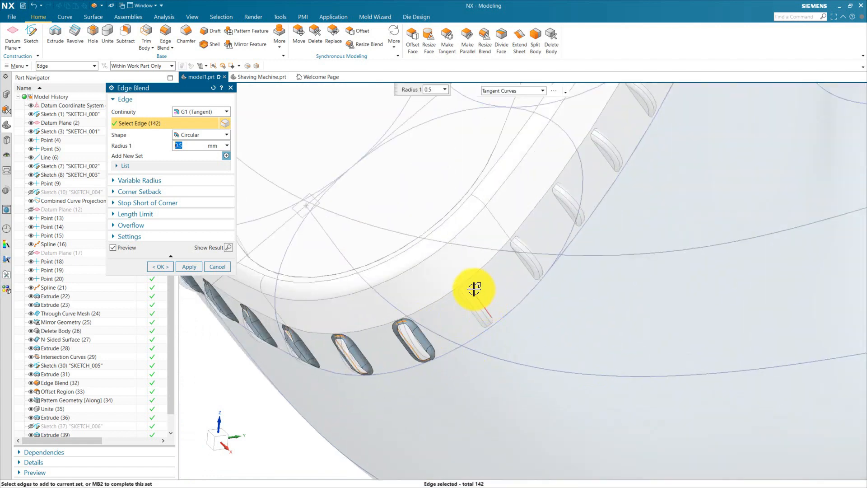
left_click(541, 236)
scroll(537, 237, "up", 4)
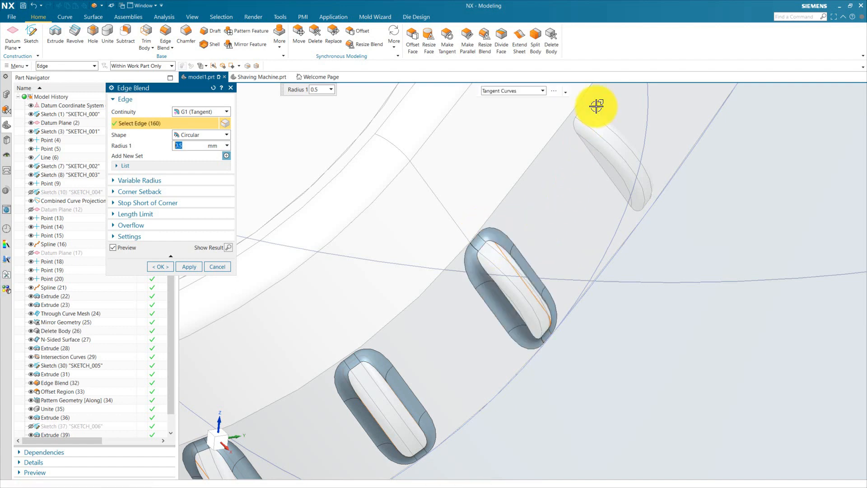
scroll(587, 101, "up", 2)
left_click(573, 136)
scroll(519, 286, "down", 5)
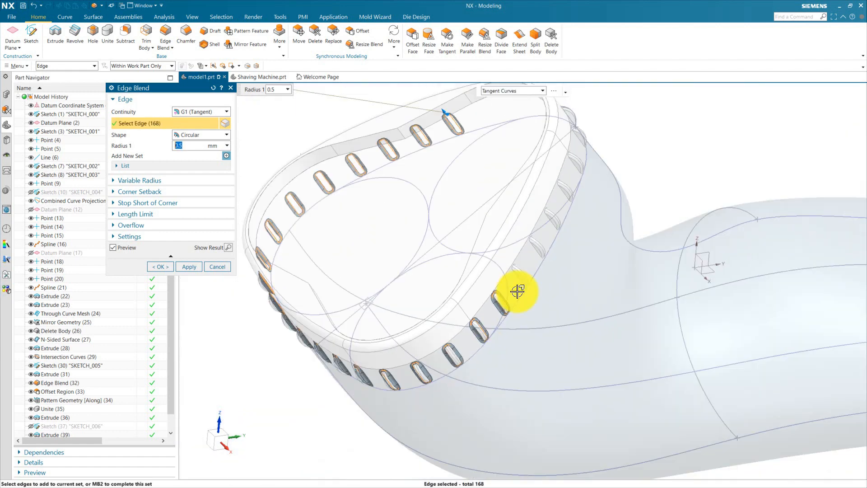
Select the base edges of three successive ribs beyond the second corner, on the collar's straighter side, for the same blend.
scroll(501, 240, "up", 8)
left_click(426, 330)
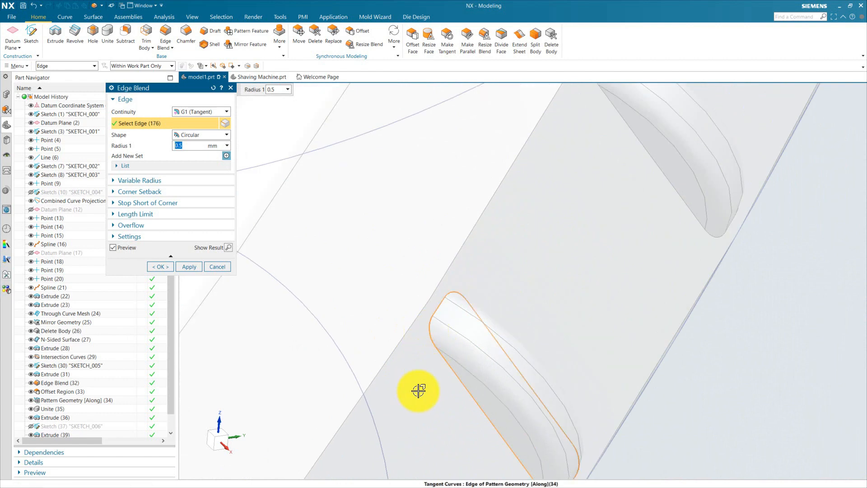
scroll(554, 228, "up", 5)
left_click(555, 224)
scroll(451, 367, "down", 5)
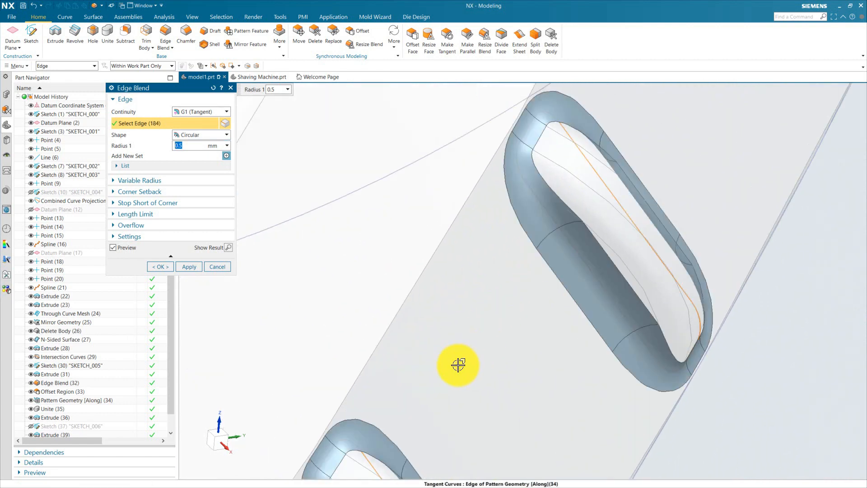
scroll(519, 315, "up", 5)
left_click(519, 216)
scroll(475, 364, "down", 5)
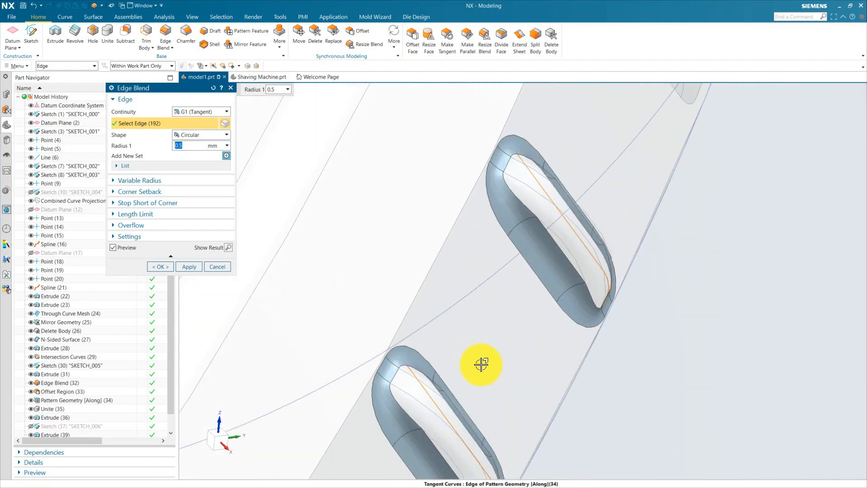
Continue the blend selection with the base edges of three further ribs, towards the collar's last corner.
scroll(551, 245, "up", 6)
left_click(474, 289)
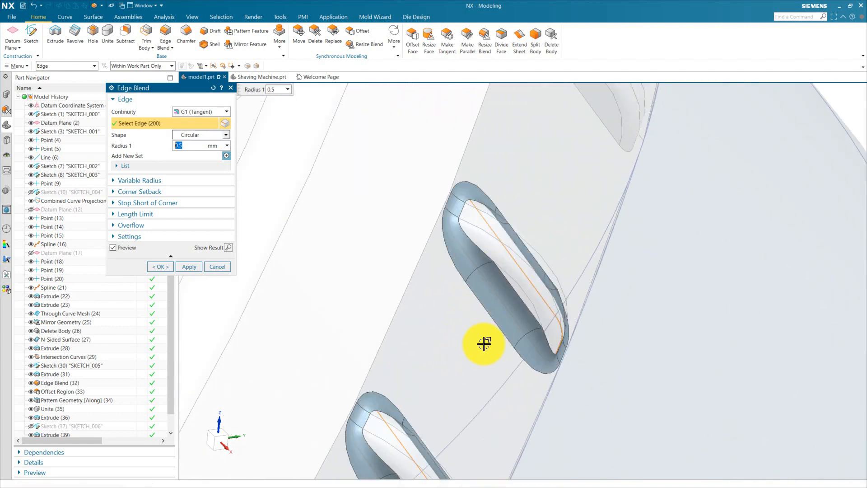
scroll(480, 342, "down", 5)
scroll(513, 265, "up", 5)
left_click(445, 339)
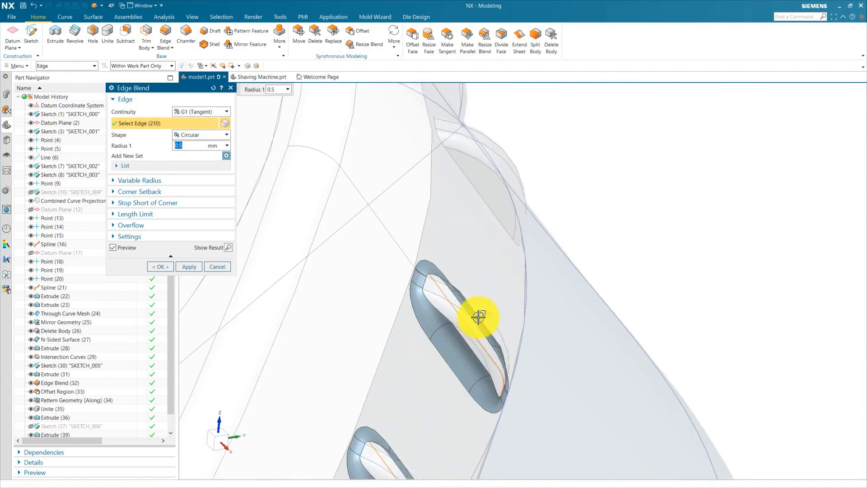
scroll(478, 372, "down", 5)
scroll(478, 219, "up", 5)
left_click(436, 230)
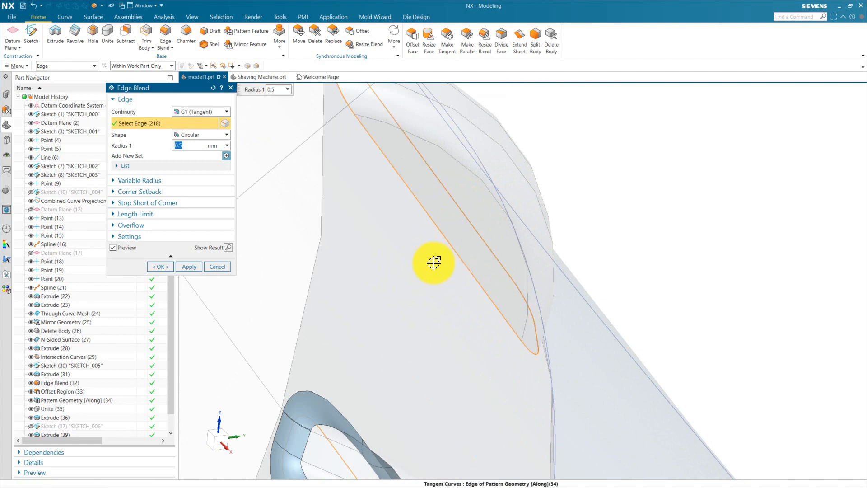
Add the base edges of the next two collar ribs towards the last corner to the 0.5 mm edge blend.
scroll(468, 304, "down", 6)
mouse_move(523, 281)
middle_mouse_down()
mouse_move(519, 261)
mouse_move(508, 285)
middle_mouse_up()
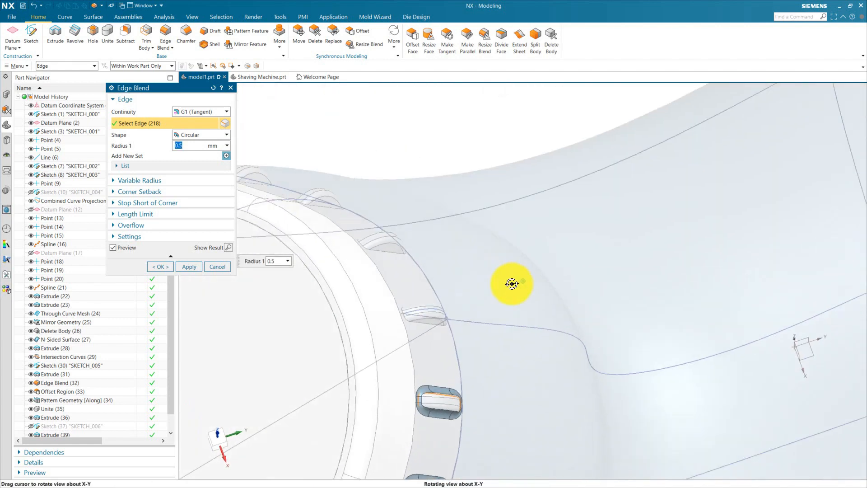
scroll(509, 316, "up", 5)
left_click(436, 292)
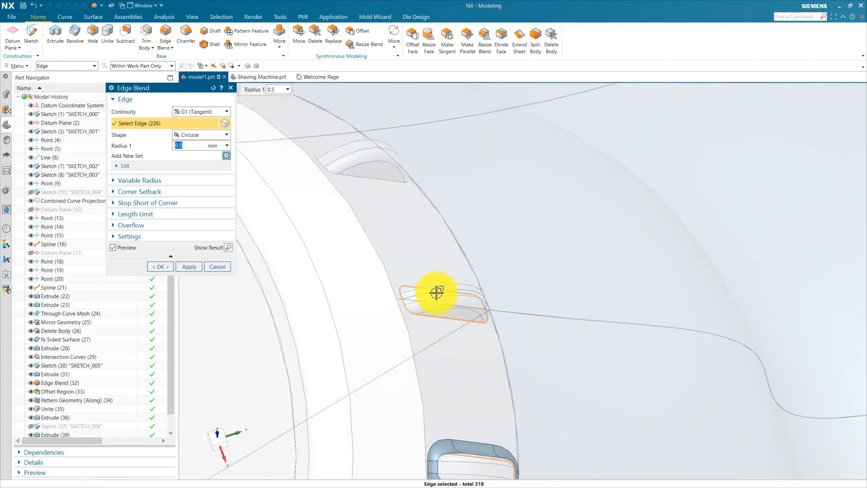
left_click(377, 180)
scroll(547, 253, "down", 5)
scroll(422, 200, "up", 4)
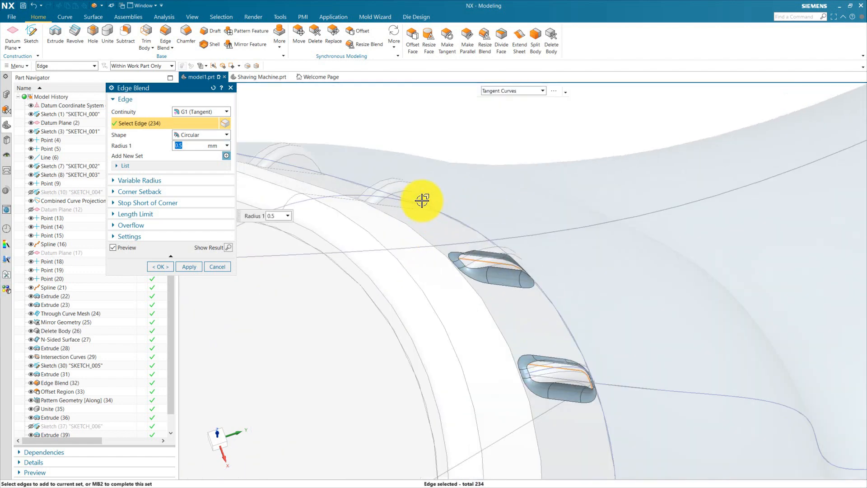
Add the base edges of the remaining collar ribs and apply the 0.5 mm edge blend to the whole selection.
left_click(410, 205)
middle_click_drag(453, 199, 365, 231)
scroll(354, 213, "up", 3)
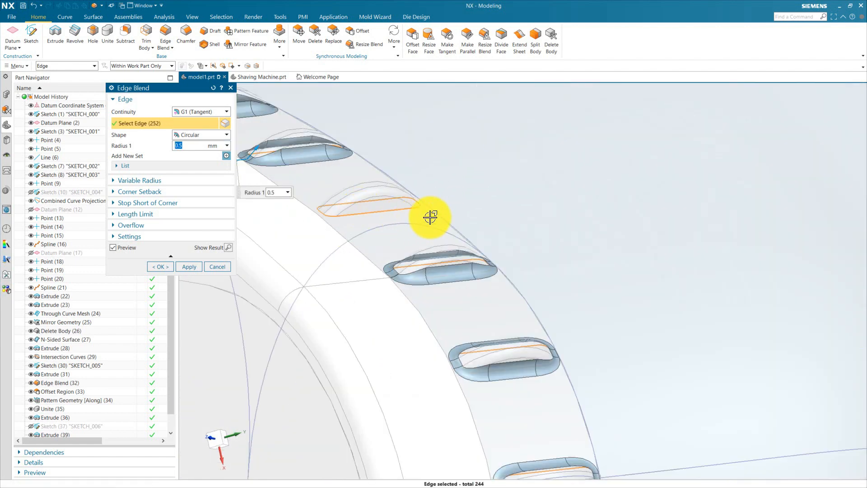
left_click(427, 213)
scroll(427, 213, "down", 5)
scroll(438, 402, "down", 3)
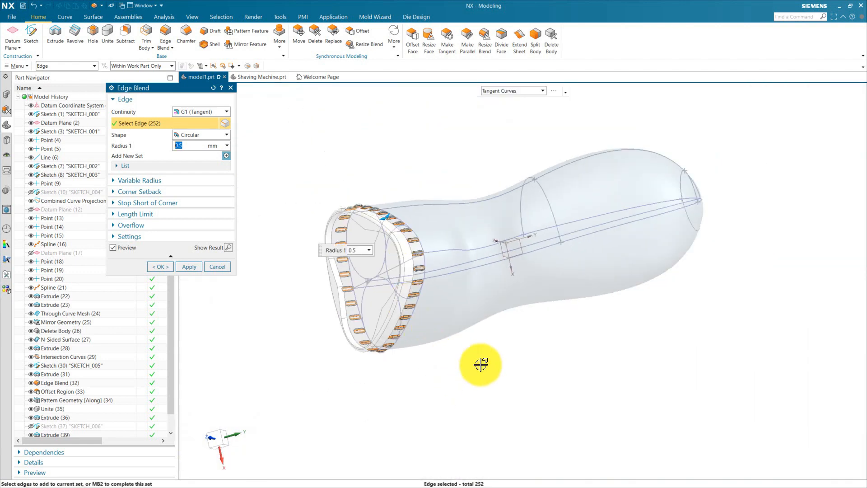
middle_click_drag(474, 364, 508, 341)
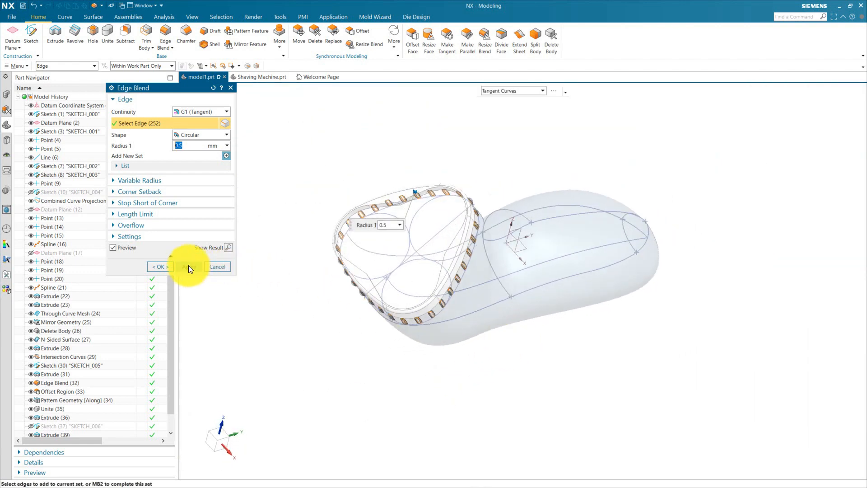
left_click(188, 266)
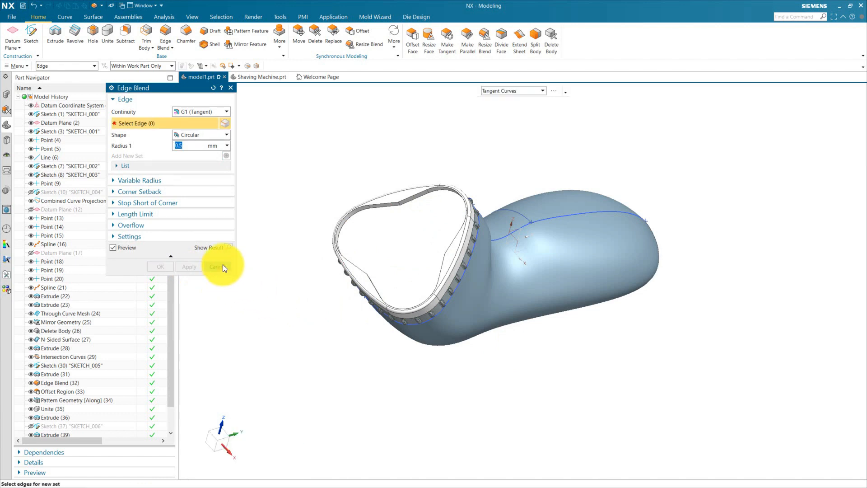
left_click(223, 265)
Check the cutter head in Shaving Machine.prt, and start a sketch in model1.prt on the recess floor with the X axis as horizontal reference.
middle_click_drag(425, 387, 388, 361)
left_click(261, 77)
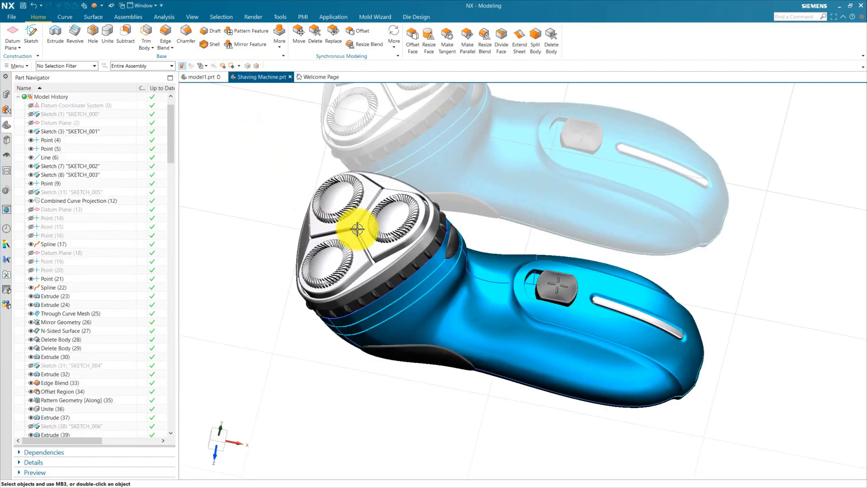
scroll(429, 245, "up", 3)
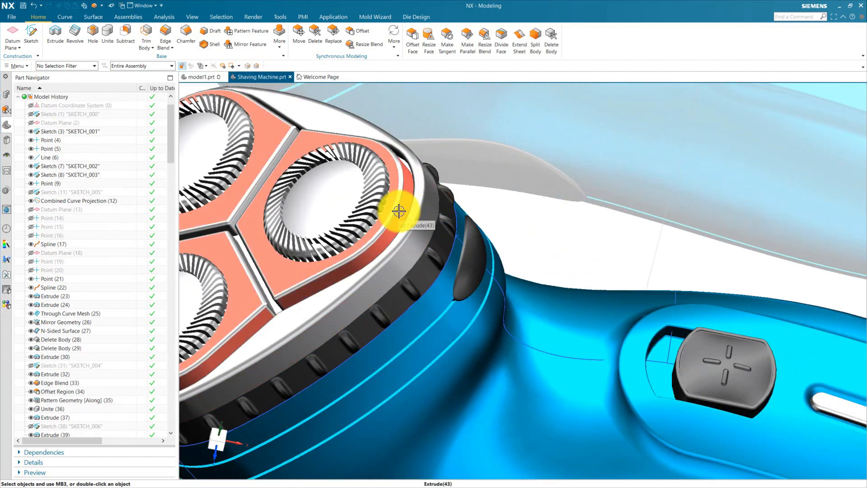
scroll(407, 215, "down", 5)
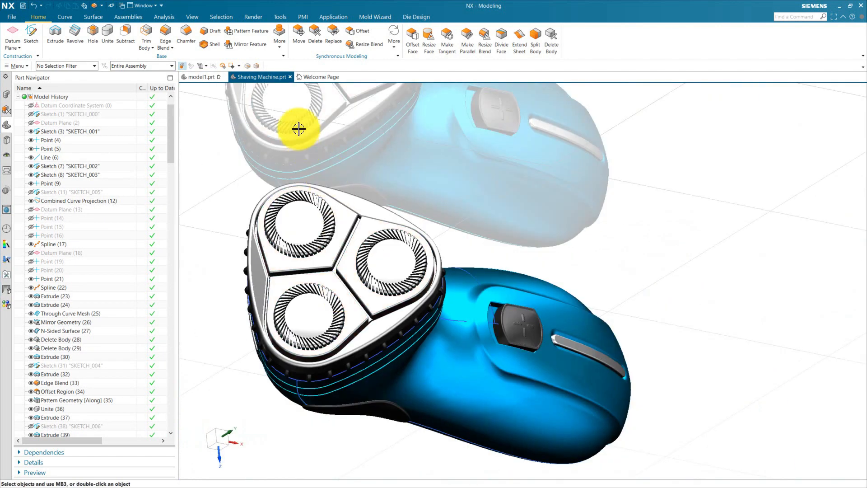
left_click(212, 77)
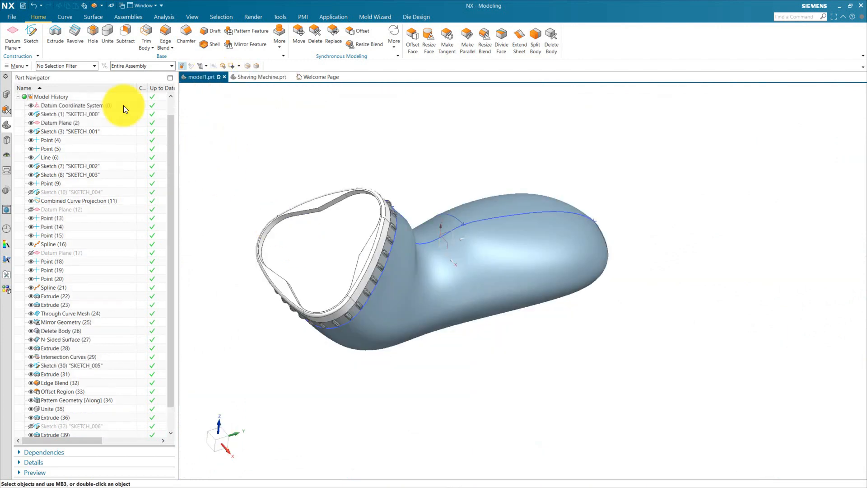
left_click(30, 32)
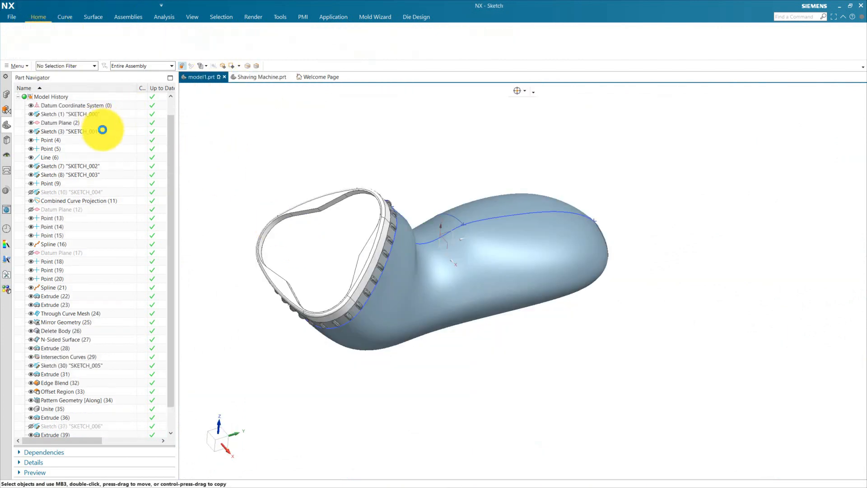
left_click(309, 238)
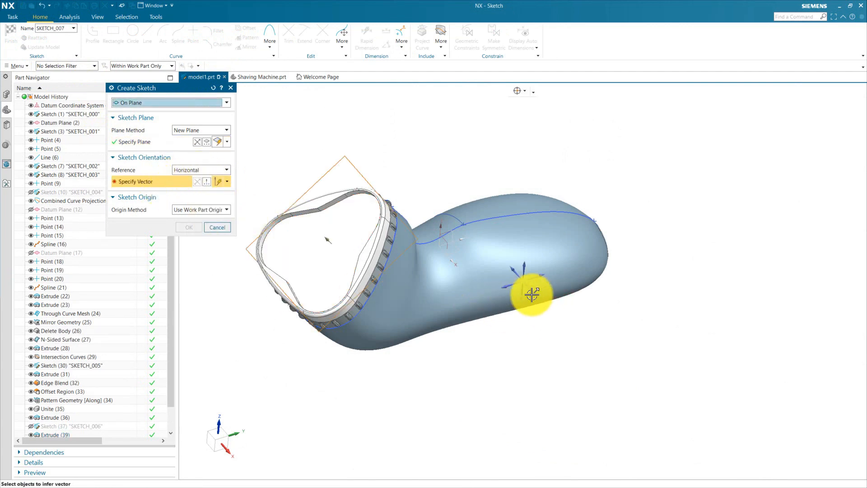
left_click(531, 294)
left_click(188, 227)
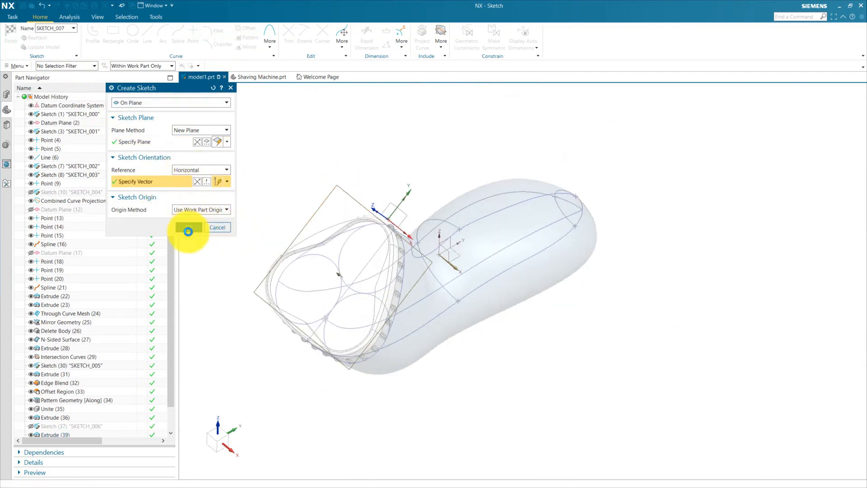
scroll(441, 308, "up", 2)
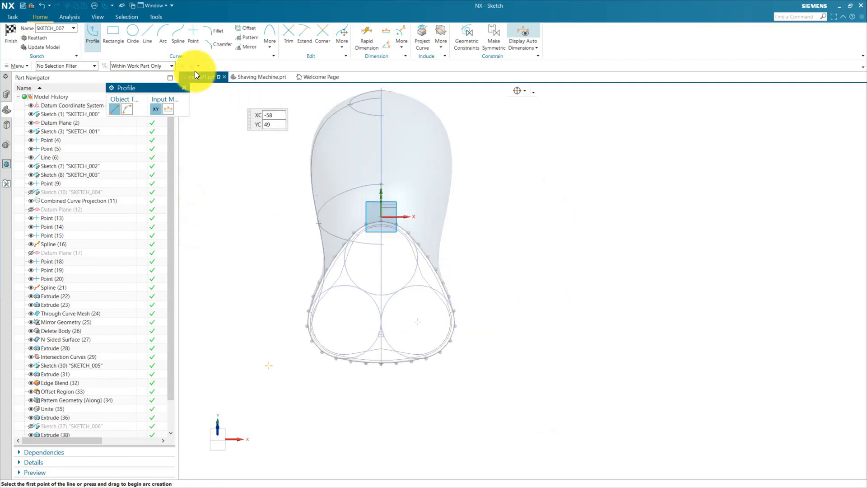
Begin a 0.5 mm inward curve offset with two adjoining straight recess edges and the tangent chain around the upper lobe.
left_click(246, 31)
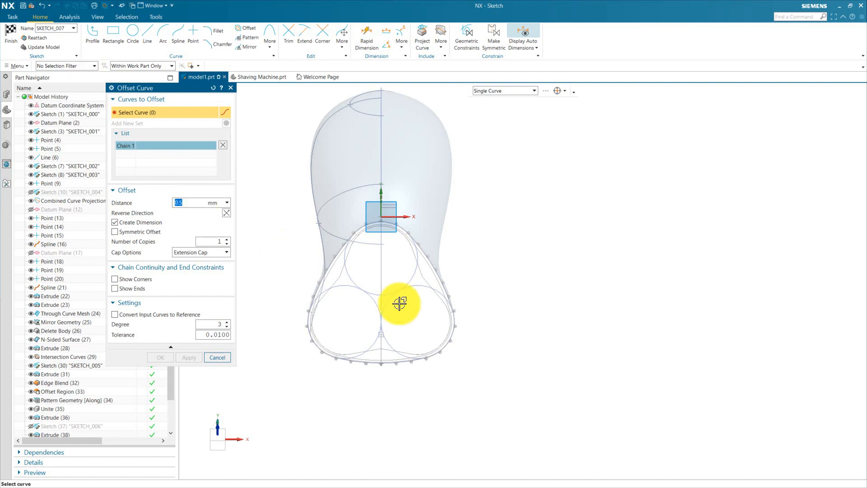
middle_click_drag(362, 291, 352, 293)
scroll(299, 270, "up", 3)
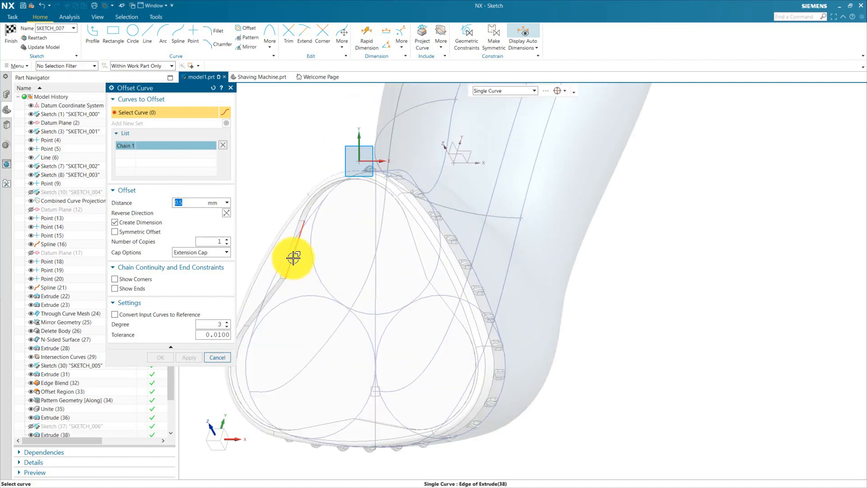
left_click(294, 257)
scroll(275, 294, "up", 3)
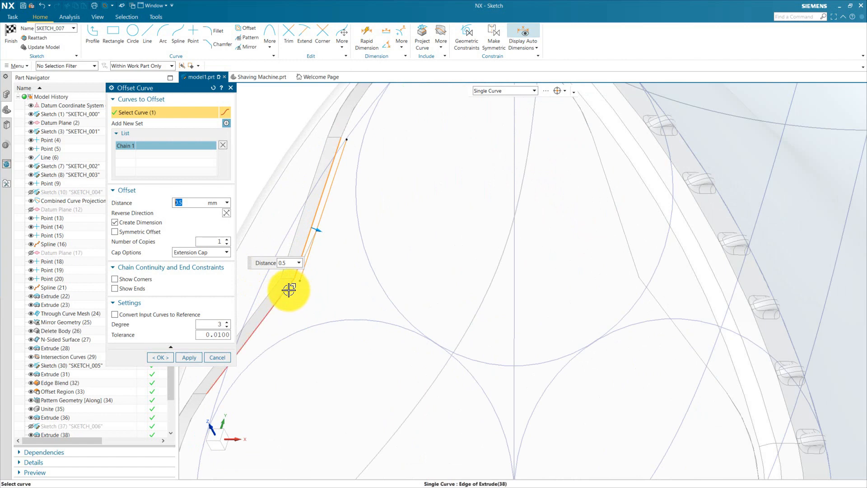
left_click(289, 290)
scroll(300, 244, "down", 3)
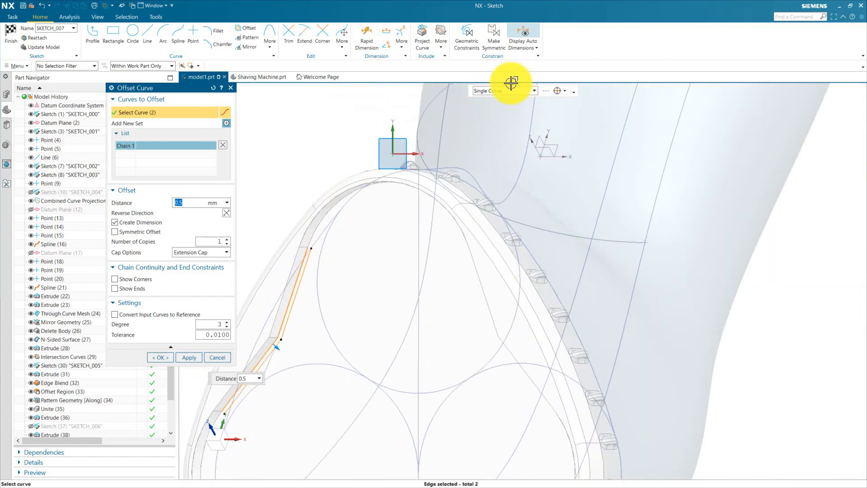
left_click(503, 90)
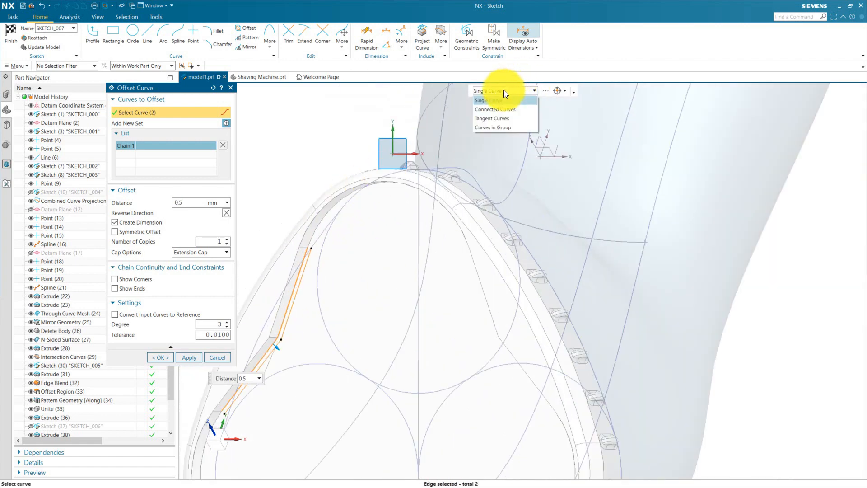
left_click(491, 118)
left_click(332, 210)
scroll(421, 244, "down", 2)
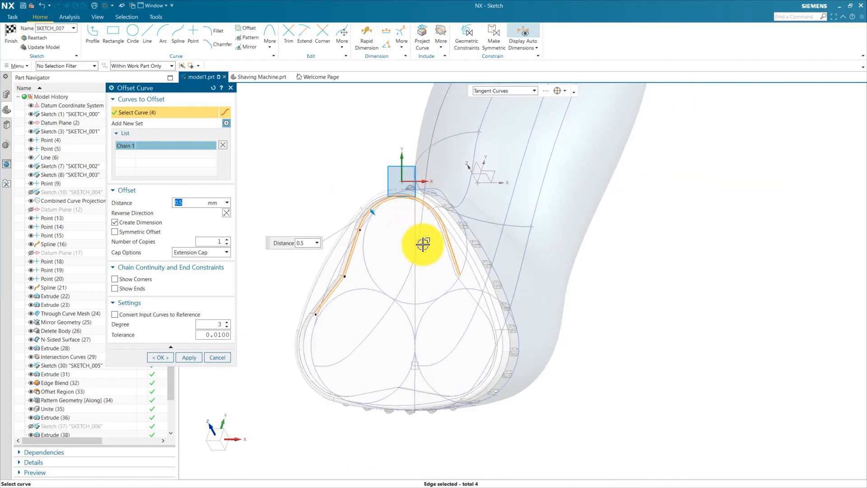
Add the tangent edge chains around the recess's two lower lobes to the offset selection, closing the three-lobed outline.
scroll(471, 273, "up", 5)
scroll(441, 272, "down", 2)
scroll(562, 242, "up", 2)
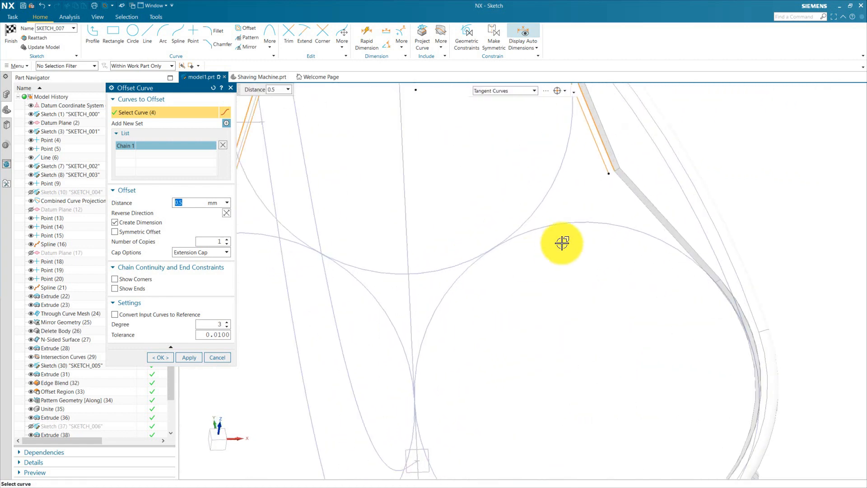
scroll(617, 184, "up", 2)
scroll(446, 188, "down", 3)
left_click(451, 209)
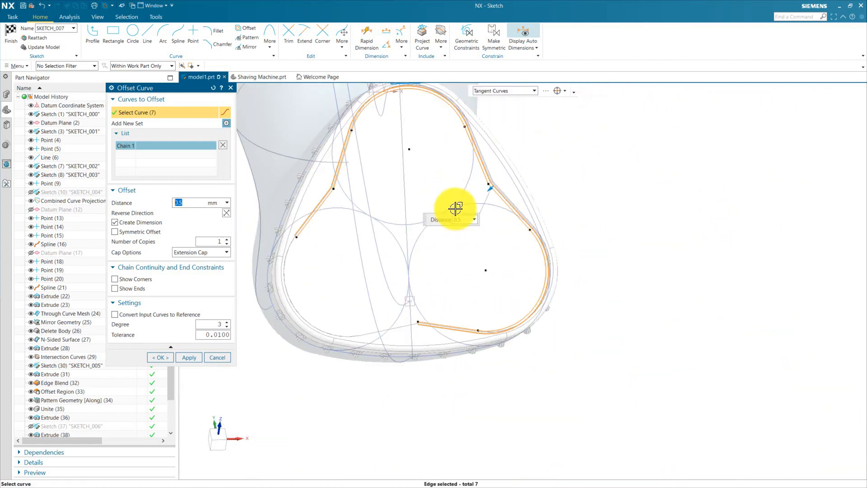
scroll(402, 338, "up", 3)
middle_click_drag(392, 280, 429, 325)
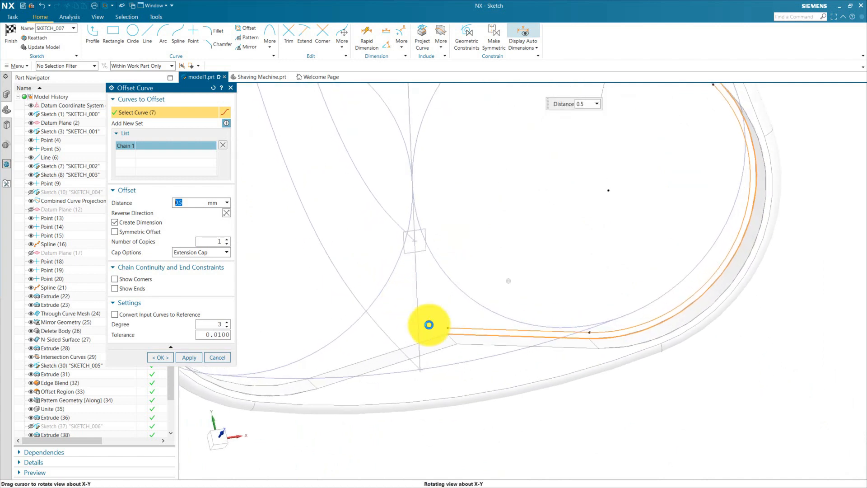
left_click(438, 337)
scroll(512, 318, "down", 3)
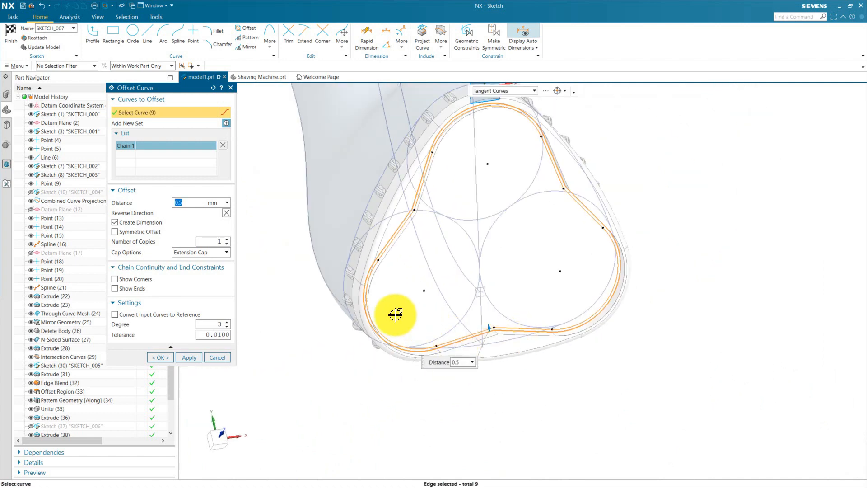
Create the 0.5 mm offset of the recess outline and finish the sketch.
middle_click_drag(396, 368, 348, 260)
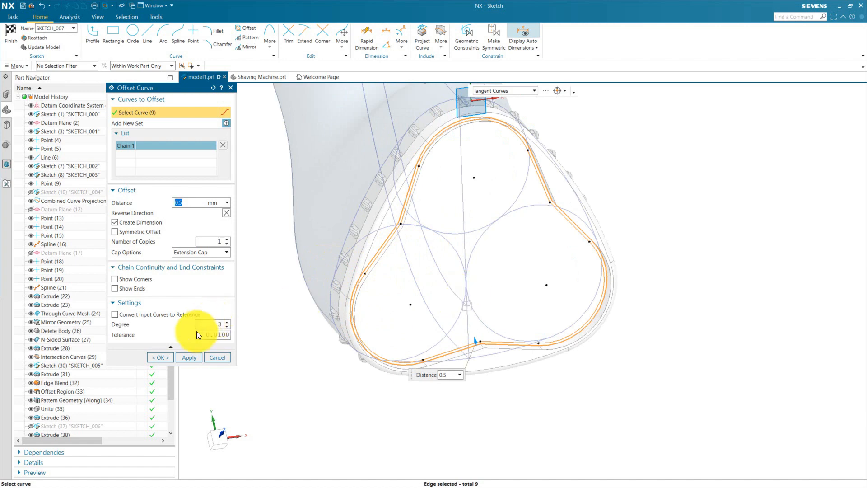
left_click(161, 357)
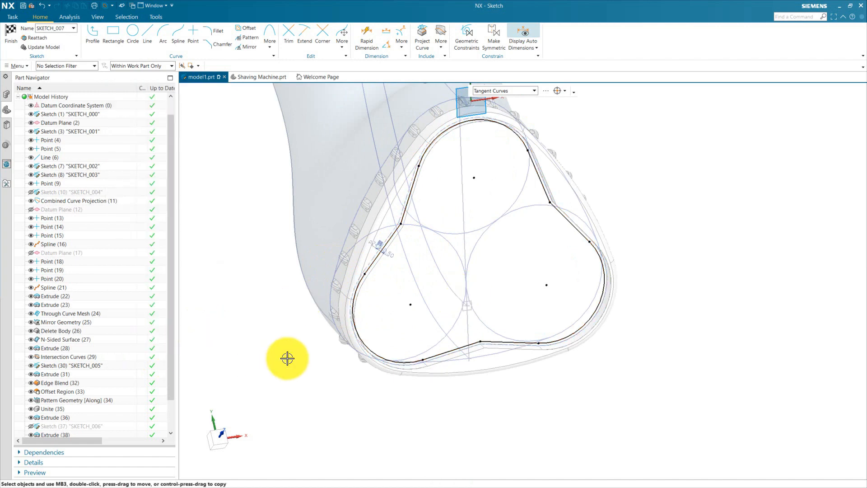
scroll(289, 356, "down", 3)
key("F8")
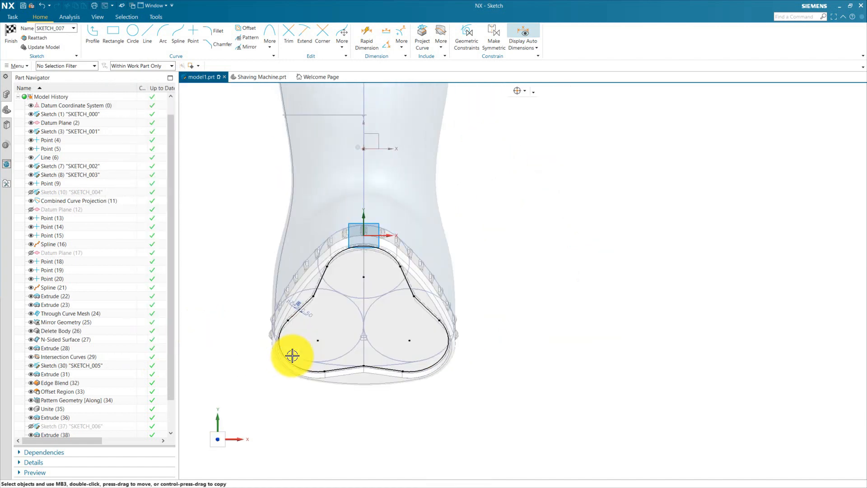
left_click(6, 32)
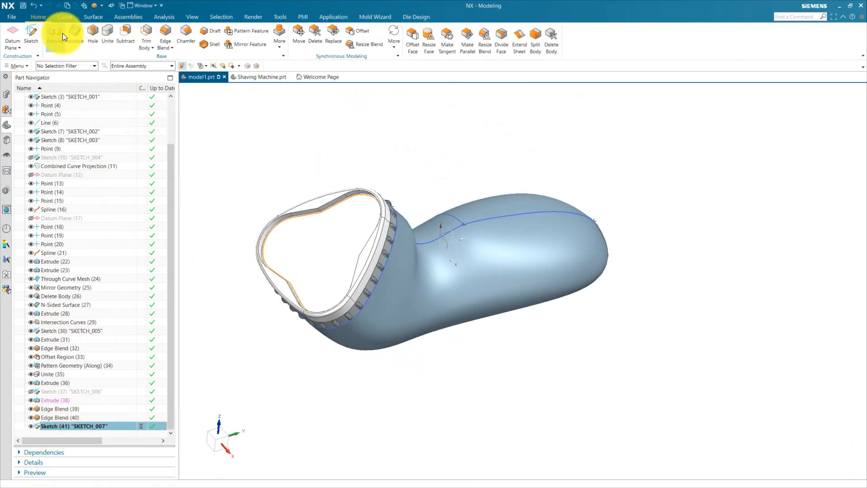
Extrude the offset three-lobed outline 4.5 mm outward from the recess floor as a separate body, with Boolean set to None.
left_click(55, 33)
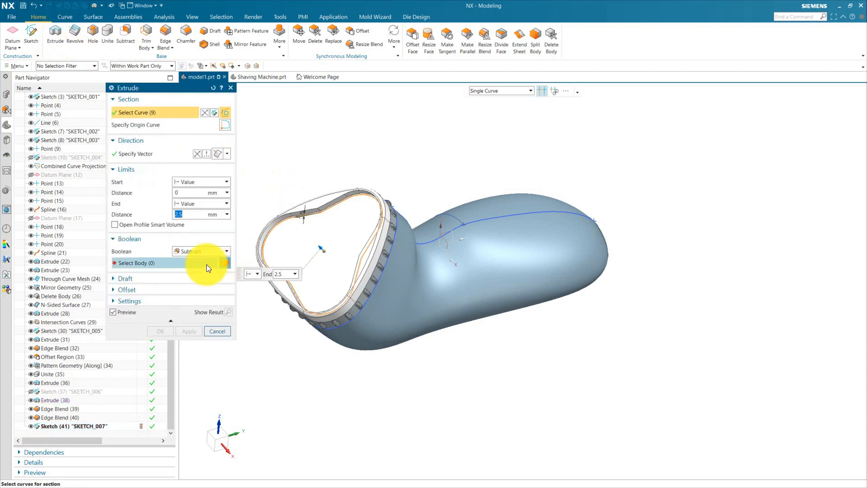
left_click(199, 251)
left_click(181, 263)
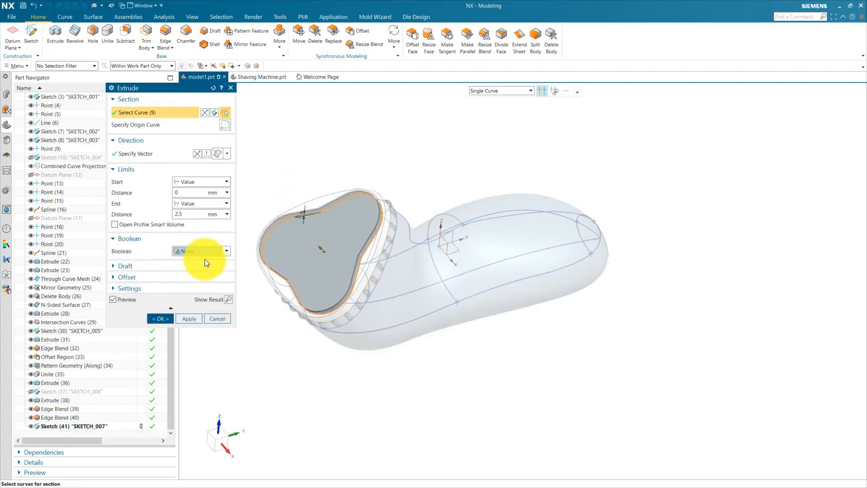
left_click_drag(323, 244, 311, 232)
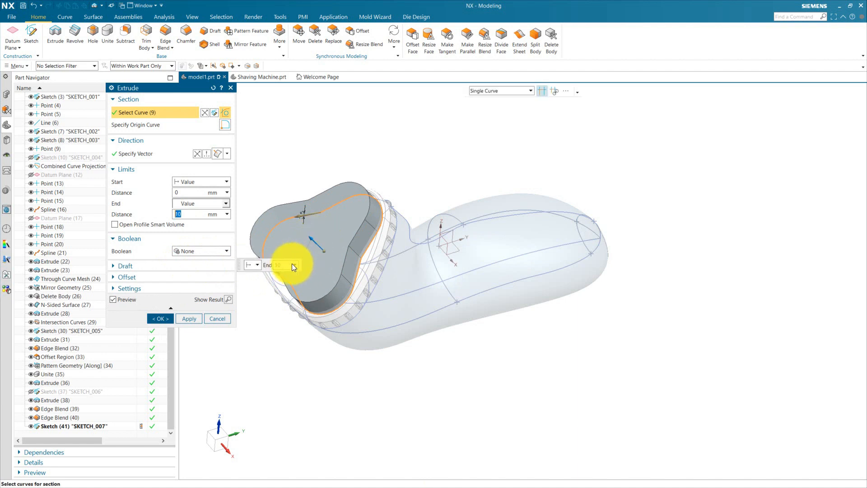
type("4.5")
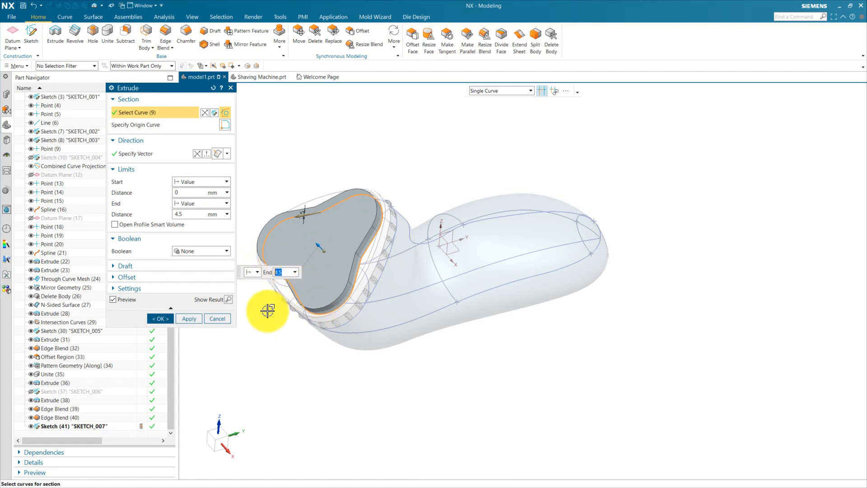
left_click(164, 318)
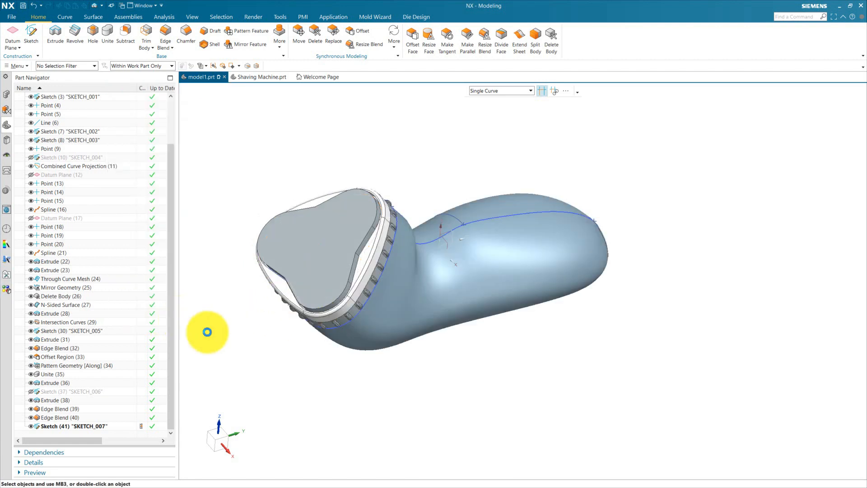
middle_click_drag(325, 381, 391, 371)
scroll(661, 257, "up", 2)
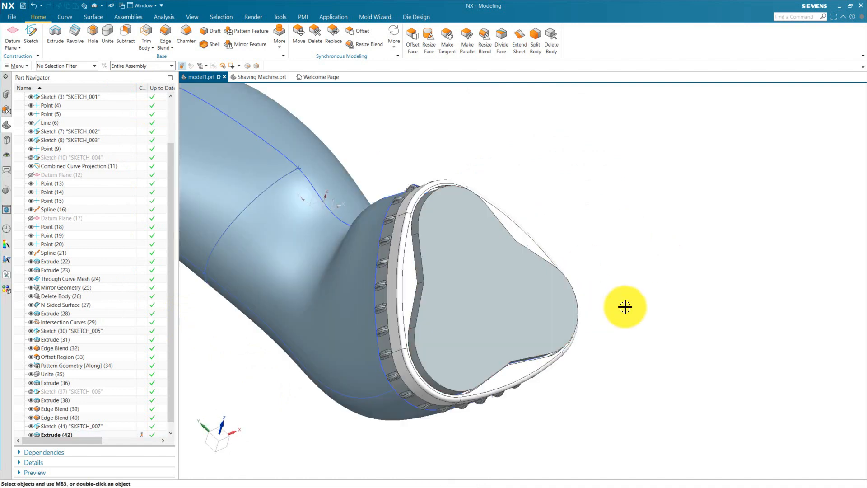
Change the display colour of the extruded three-lobed plate body to light grey.
left_click(528, 317)
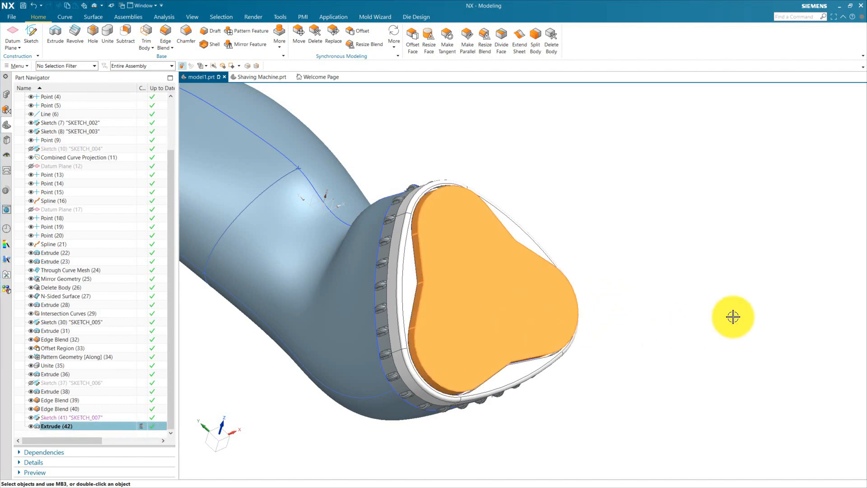
key("ctrl+j")
left_click(211, 137)
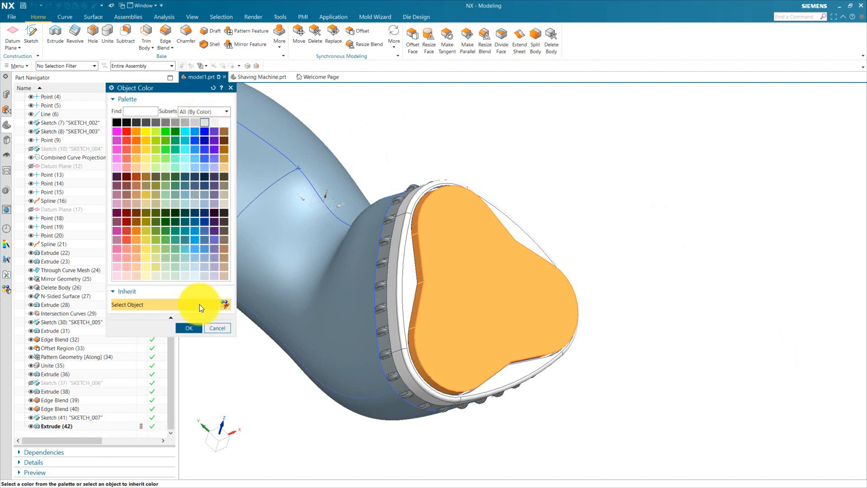
left_click(188, 327)
left_click(190, 333)
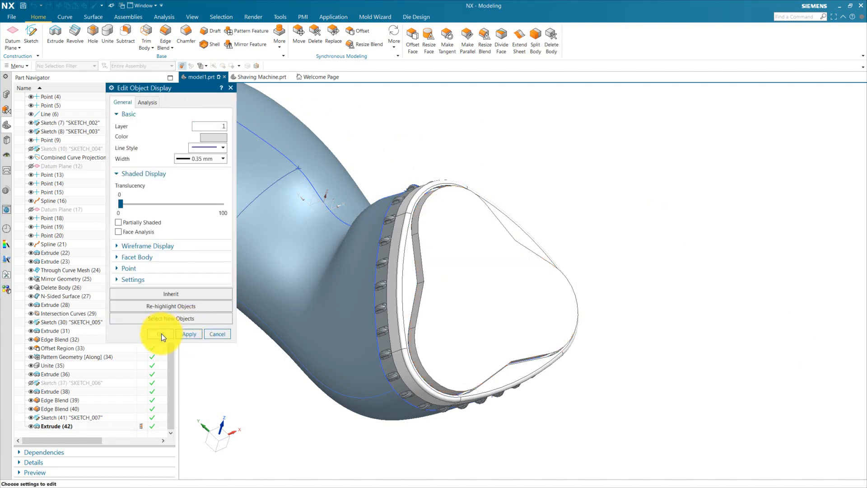
left_click(162, 334)
Create a sketch on the outer face of the three-lobed plate, with the X-axis as horizontal reference.
scroll(260, 308, "down", 2)
left_click(37, 27)
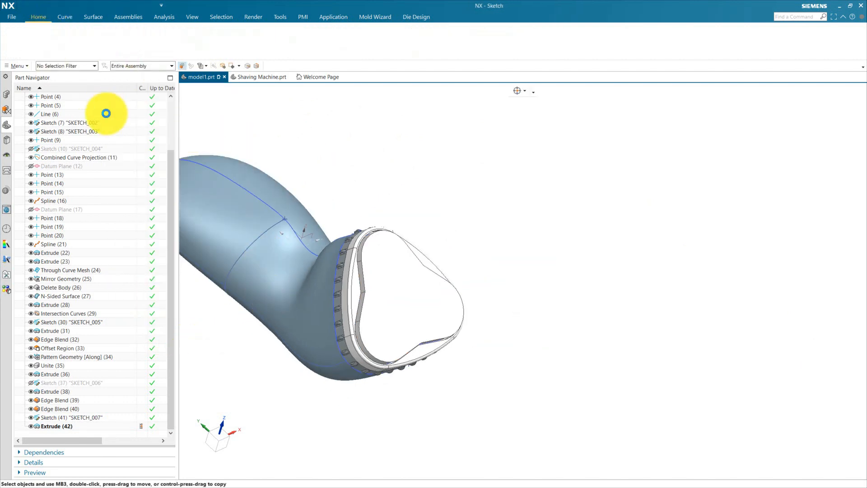
left_click(402, 282)
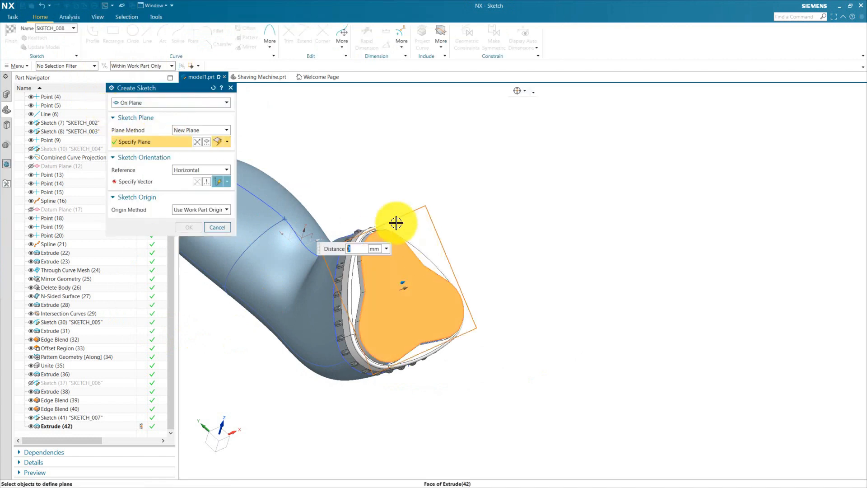
left_click(151, 179)
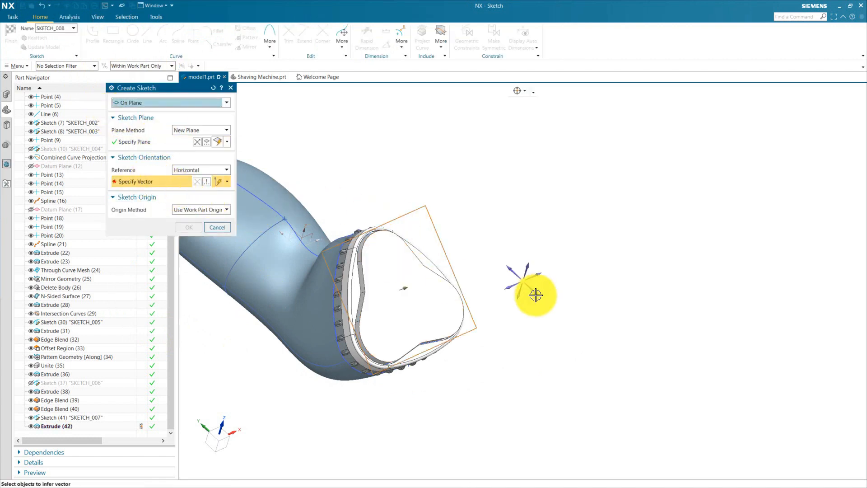
left_click(545, 275)
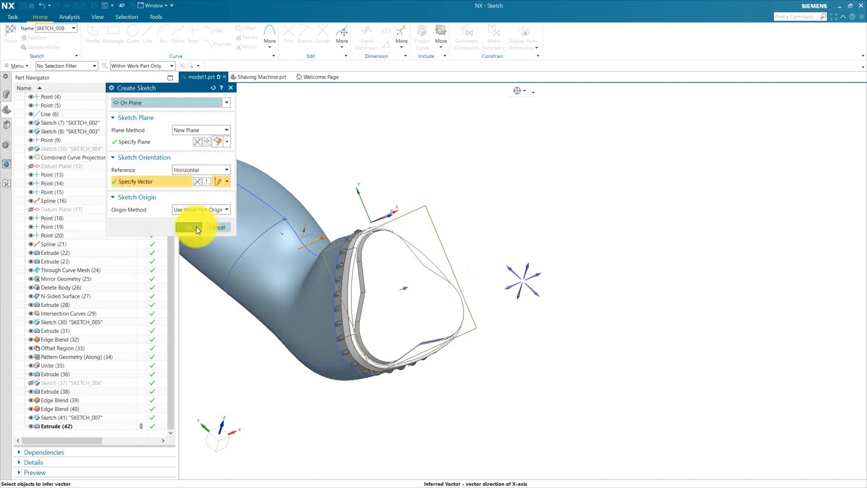
left_click(194, 228)
scroll(424, 303, "down", 5)
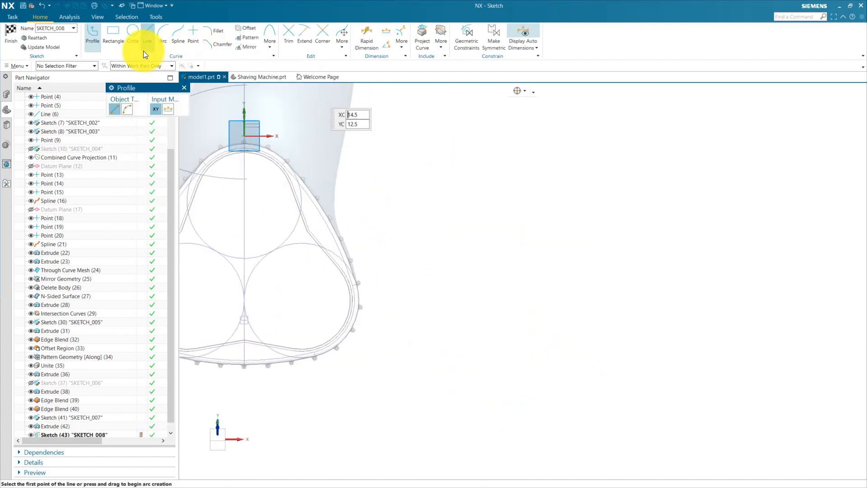
Draw three 19.2 mm diameter circles centred on the existing arcs of the three lobes, and finish the sketch.
left_click(132, 34)
left_click(284, 243)
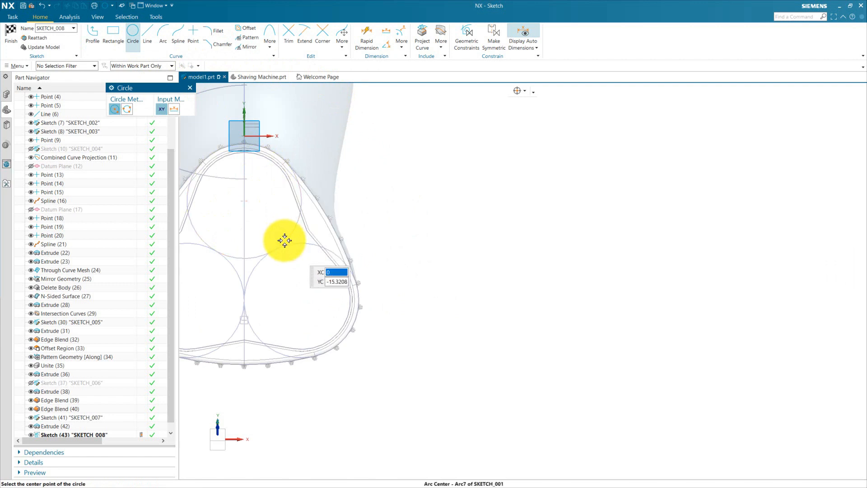
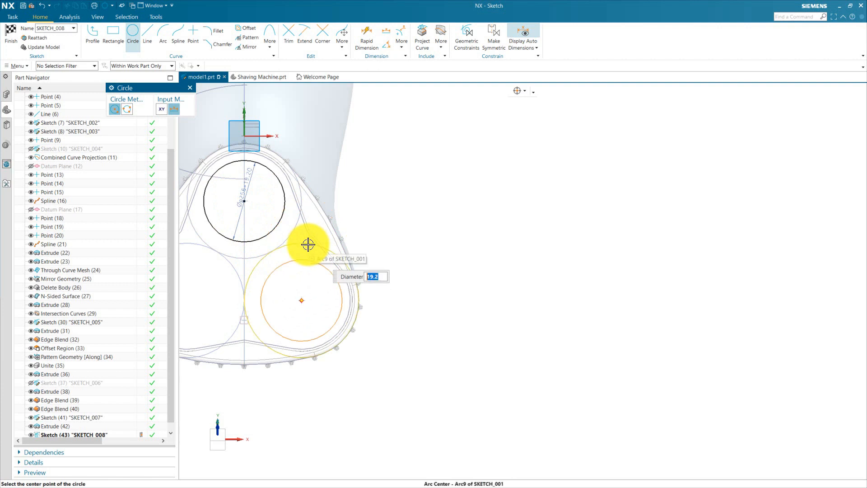
left_click(302, 247)
scroll(407, 313, "down", 2)
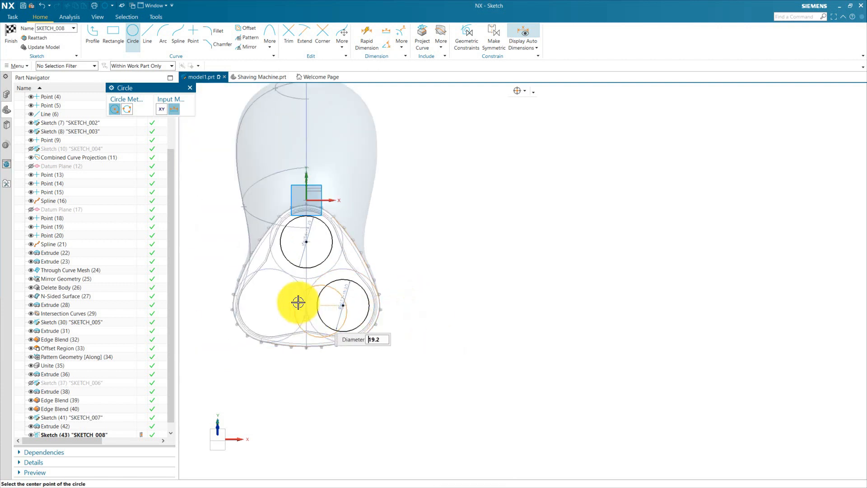
left_click(299, 281)
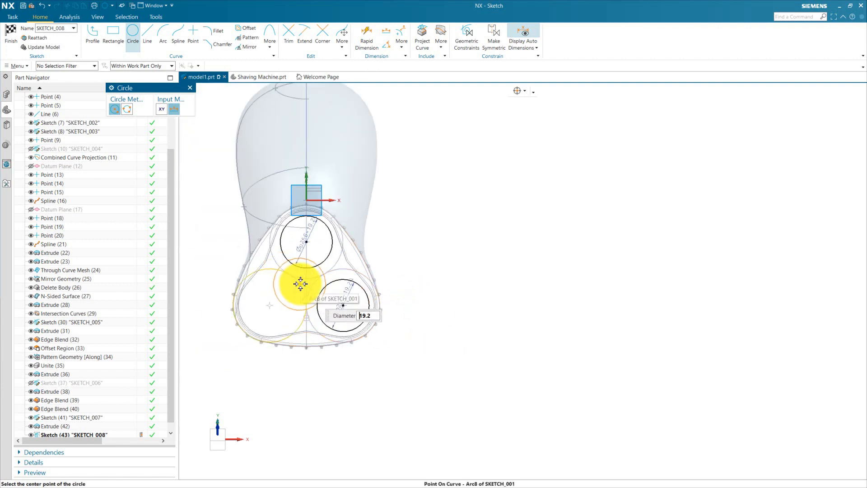
left_click(269, 302)
key("Escape")
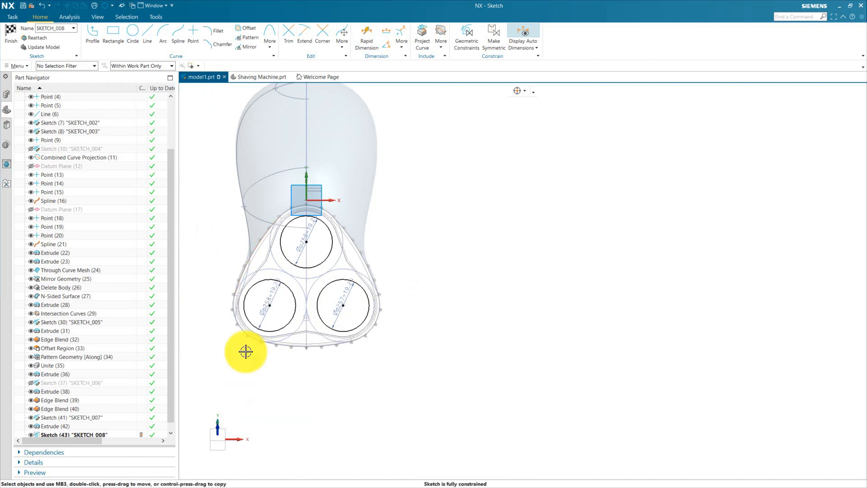
scroll(278, 195, "down", 2)
left_click(7, 32)
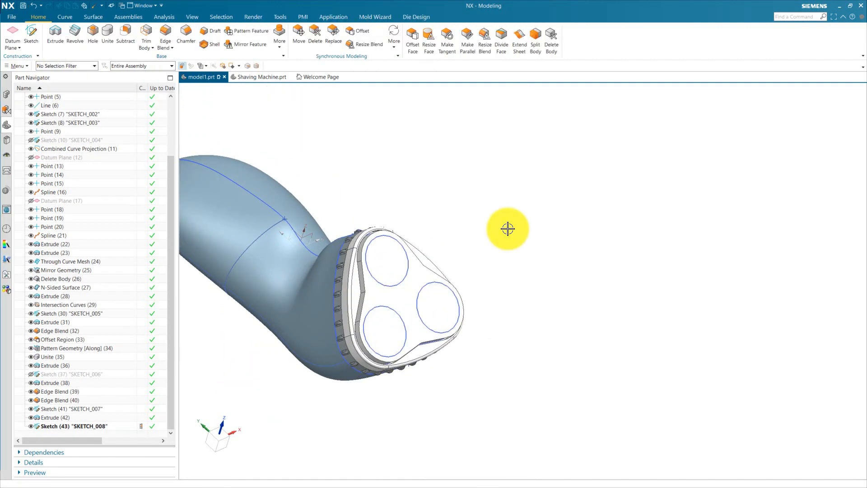
Extrude the three circles 2 mm inward into the three-lobed plate, with Boolean set to Subtract.
scroll(401, 267, "up", 3)
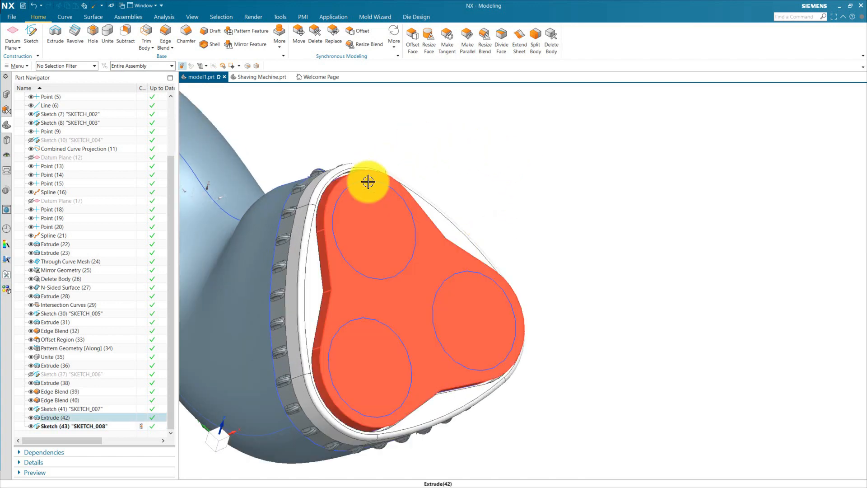
left_click(56, 28)
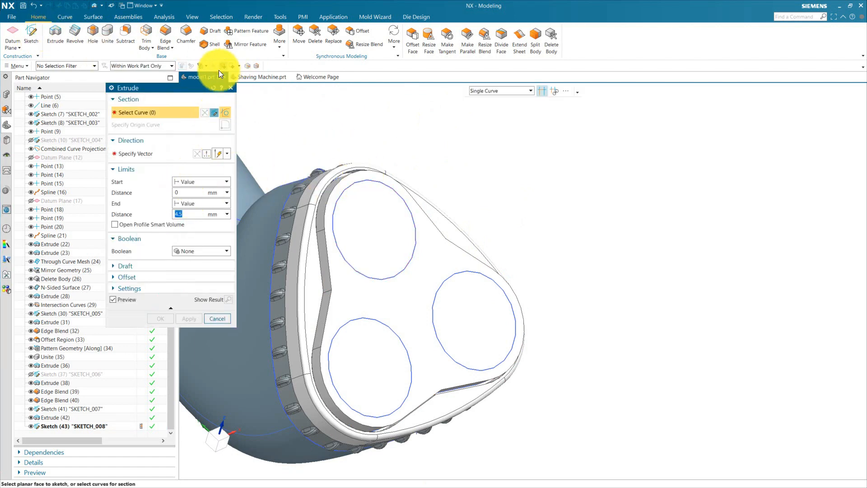
left_click(214, 87)
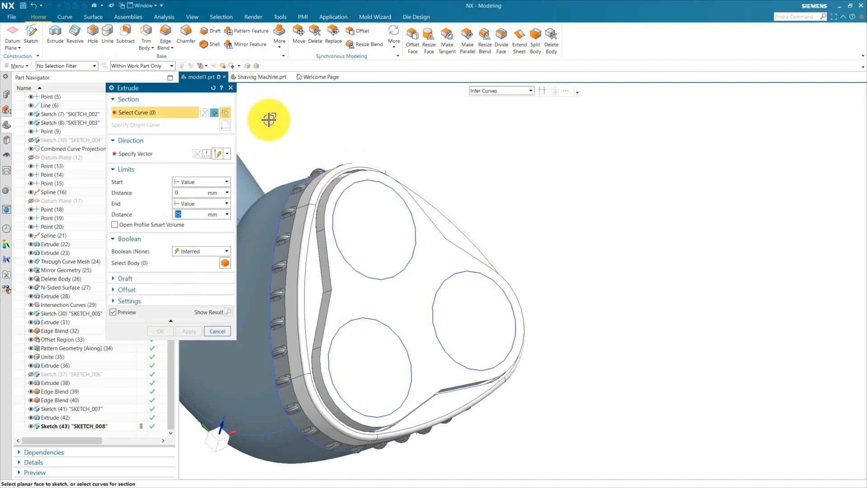
left_click(367, 180)
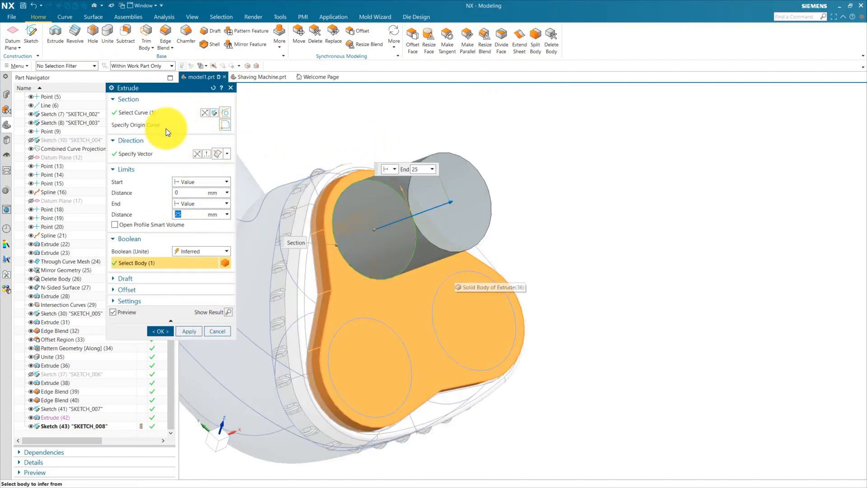
left_click(189, 112)
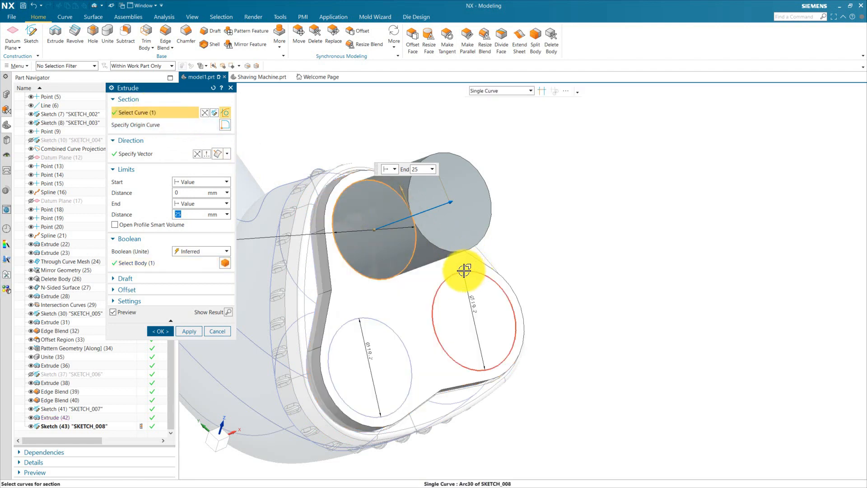
left_click(464, 270)
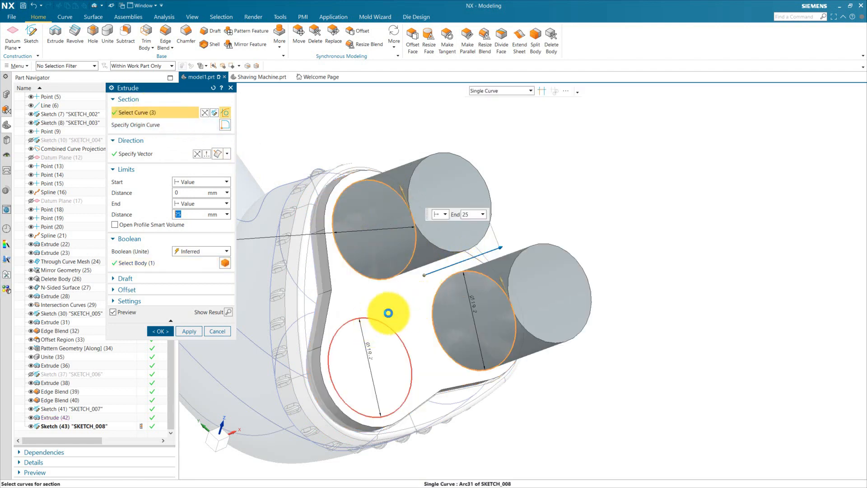
left_click(391, 322)
mouse_move(479, 277)
left_mouse_down()
mouse_move(385, 307)
mouse_move(396, 299)
left_mouse_up()
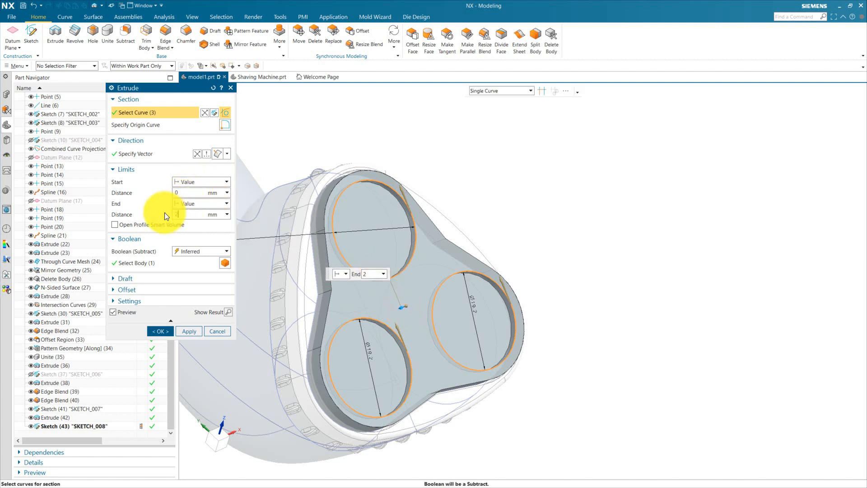
left_click(201, 251)
left_click(191, 276)
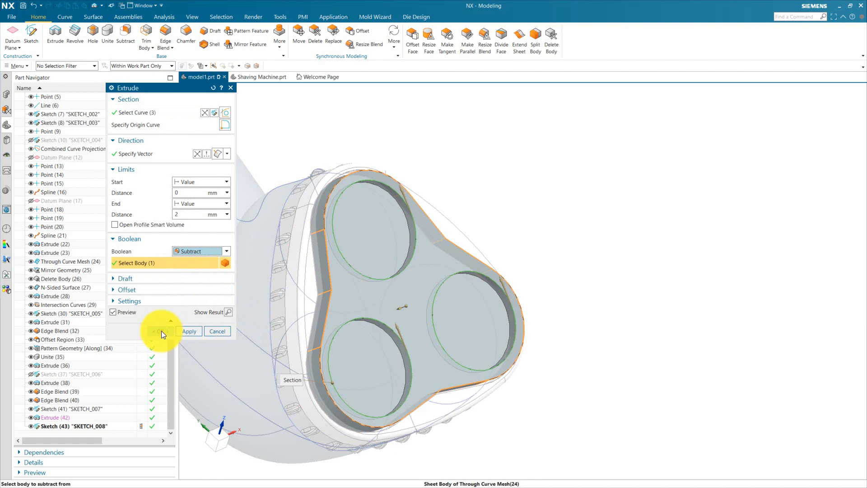
left_click(161, 331)
Hide the sketch containing the three circles.
scroll(568, 218, "down", 3)
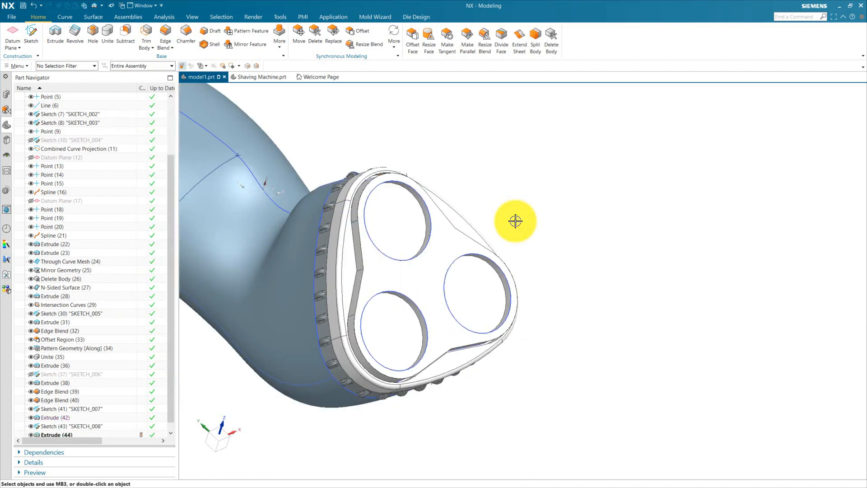
mouse_move(545, 295)
middle_mouse_down()
mouse_move(547, 265)
mouse_move(551, 302)
mouse_move(544, 308)
middle_mouse_up()
scroll(58, 420, "down", 1)
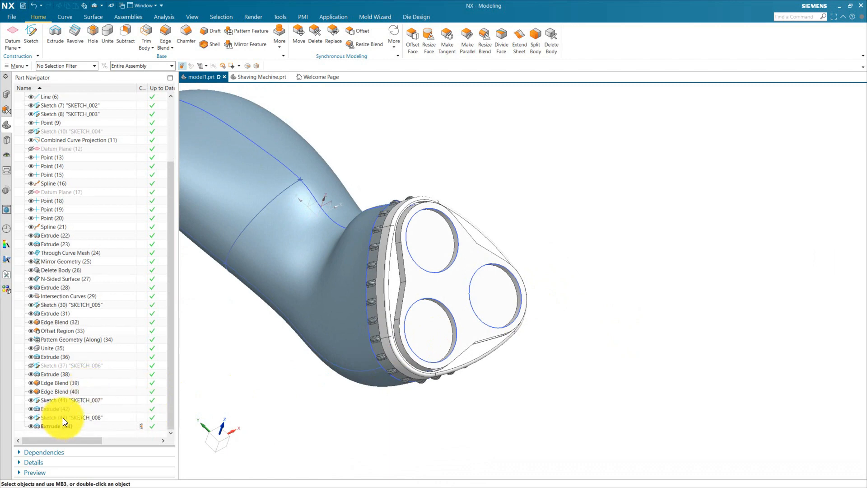
left_click(63, 417)
right_click(63, 417)
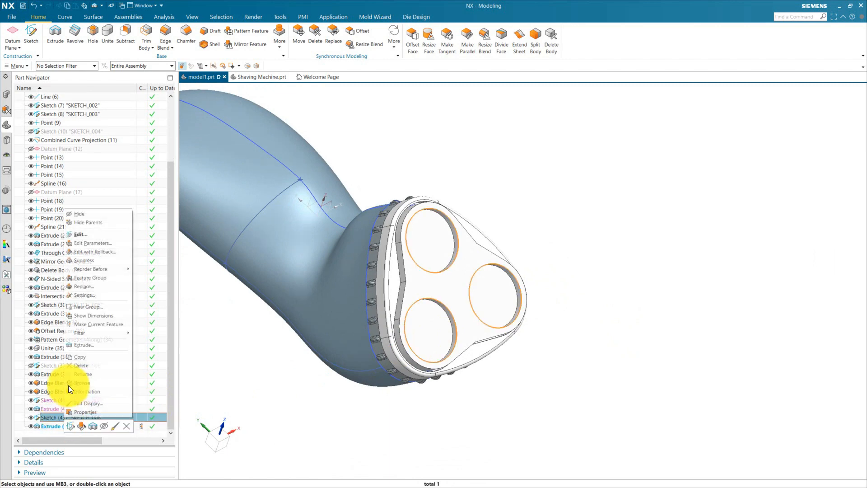
left_click(80, 213)
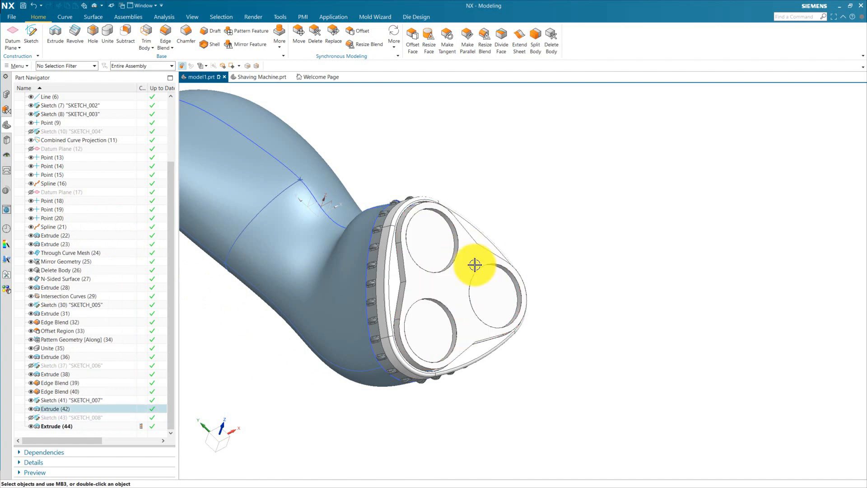
left_click(444, 289)
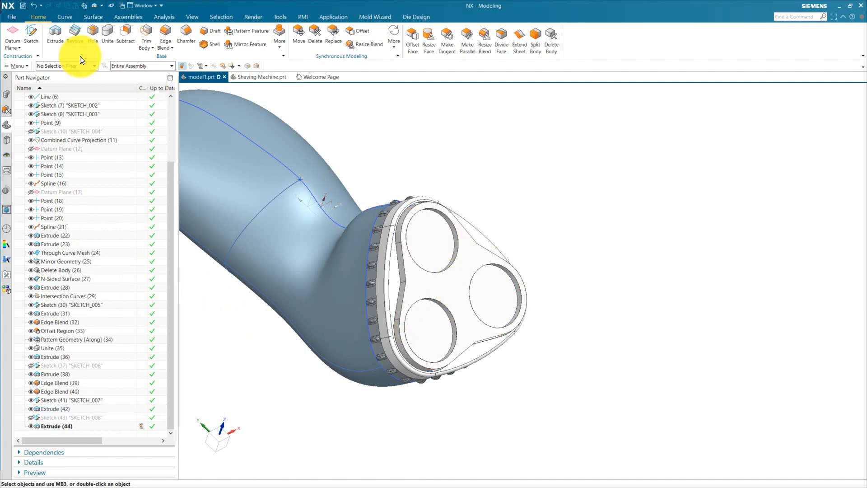
Create another sketch on the pocketed plate's outer face, with the X-axis as horizontal reference.
left_click(30, 36)
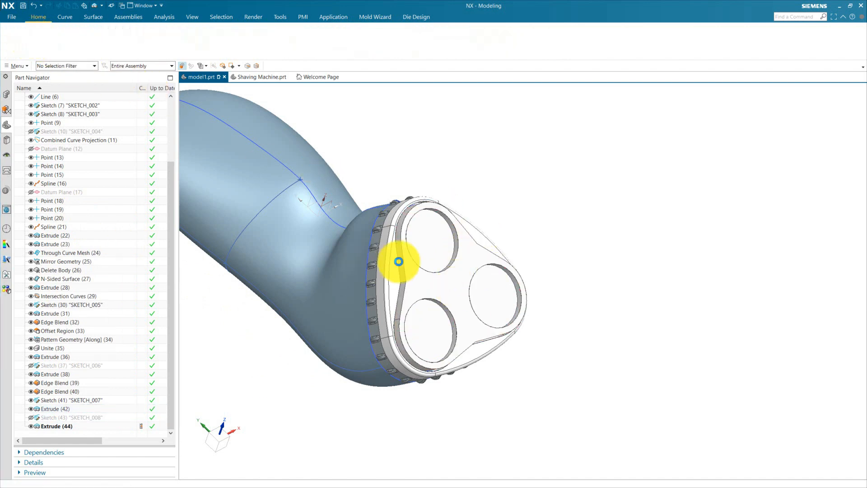
left_click(441, 283)
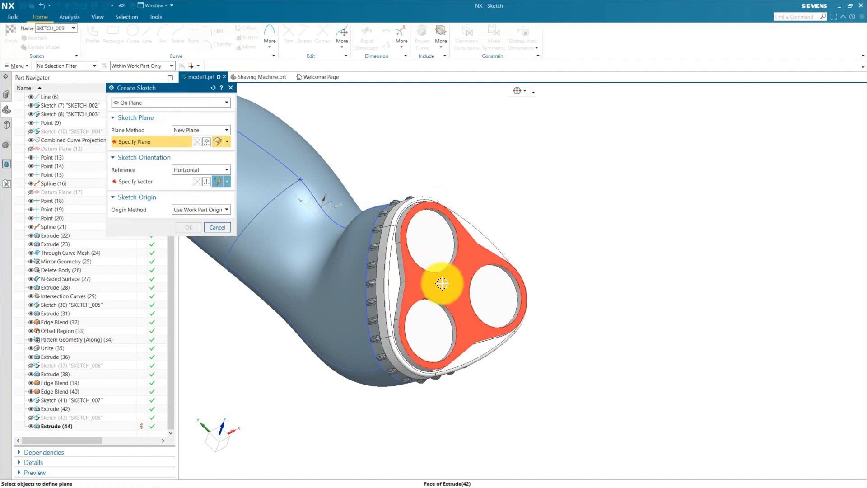
left_click(148, 181)
left_click(541, 275)
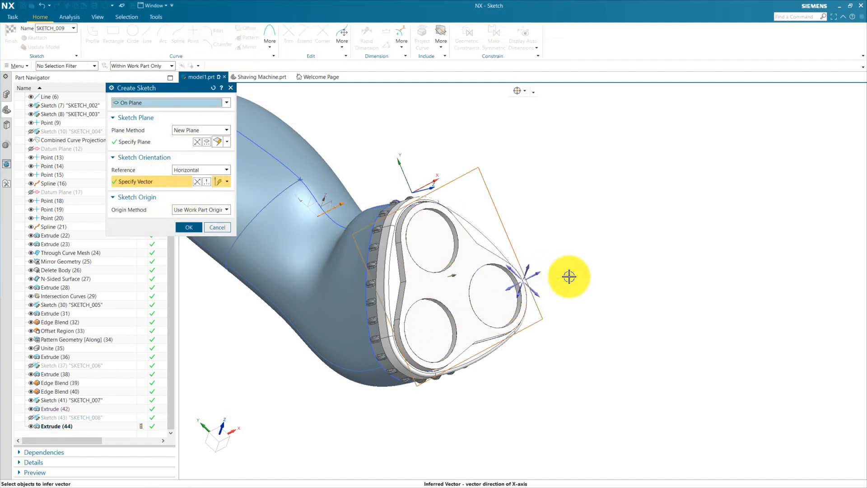
left_click(199, 227)
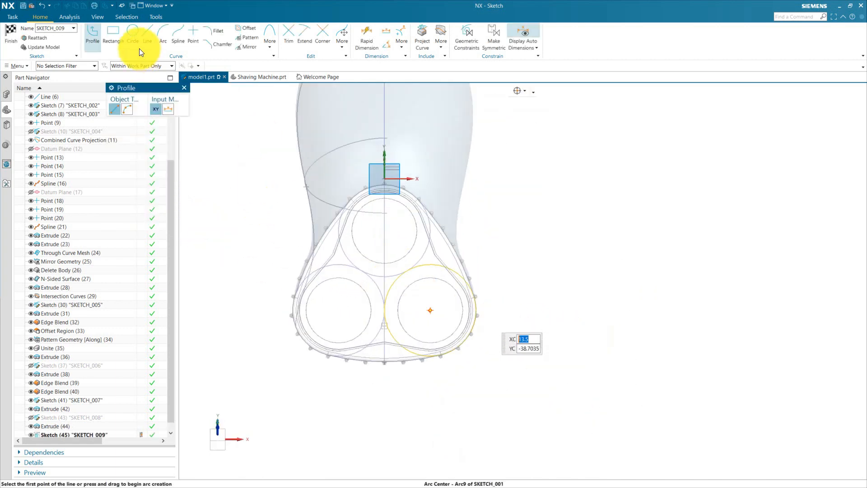
Draw a line about 16.2 mm long at 330° from the plate's left notch corner to near the vertical centreline.
middle_click_drag(242, 209, 374, 333)
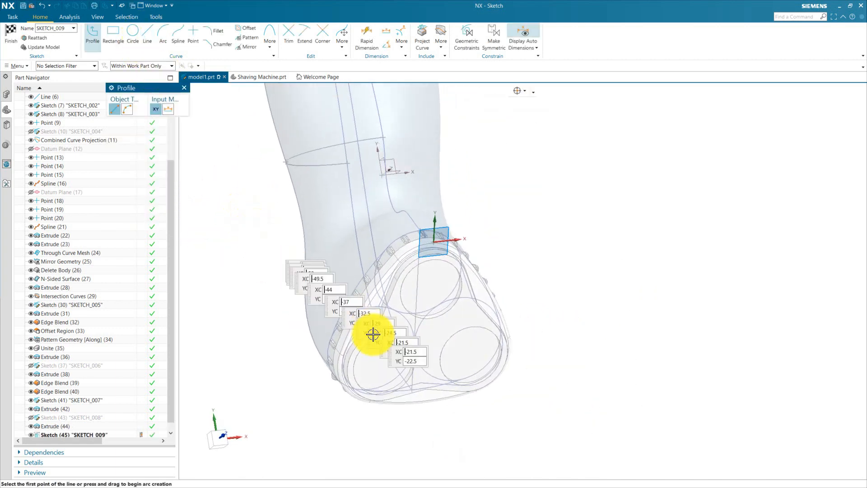
scroll(397, 344, "up", 5)
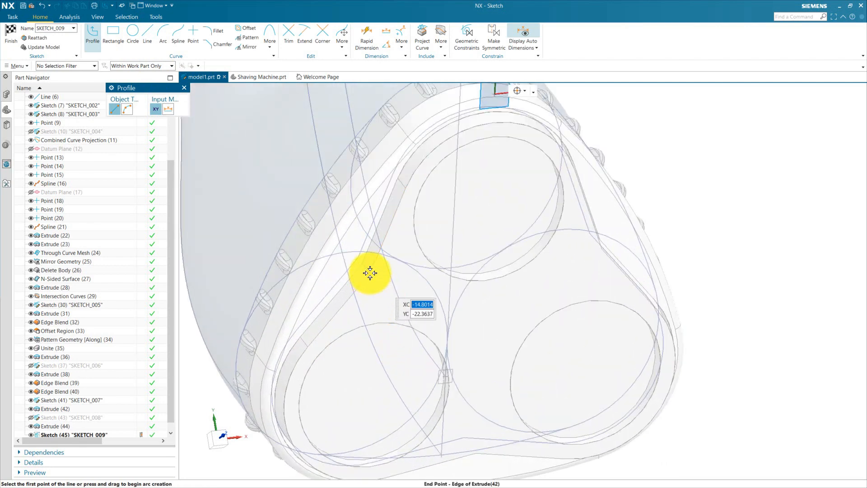
left_click(370, 272)
scroll(482, 339, "down", 3)
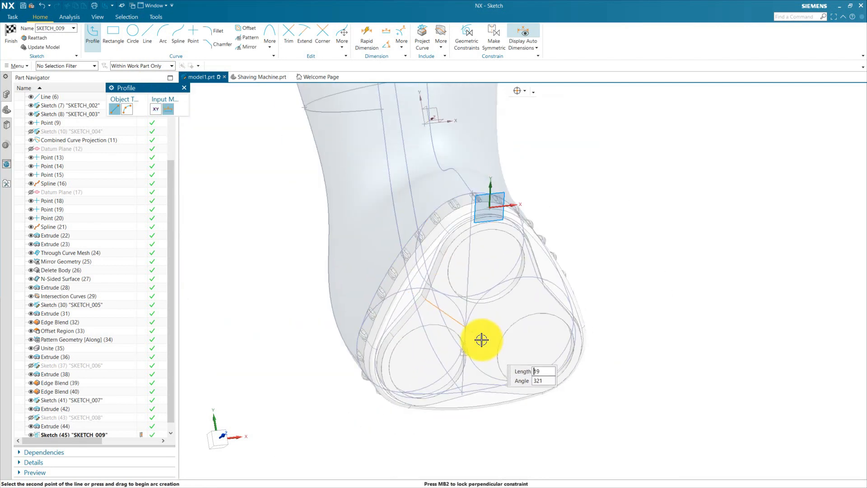
mouse_move(481, 337)
middle_mouse_down()
mouse_move(459, 313)
mouse_move(464, 303)
mouse_move(451, 325)
mouse_move(332, 129)
middle_mouse_up()
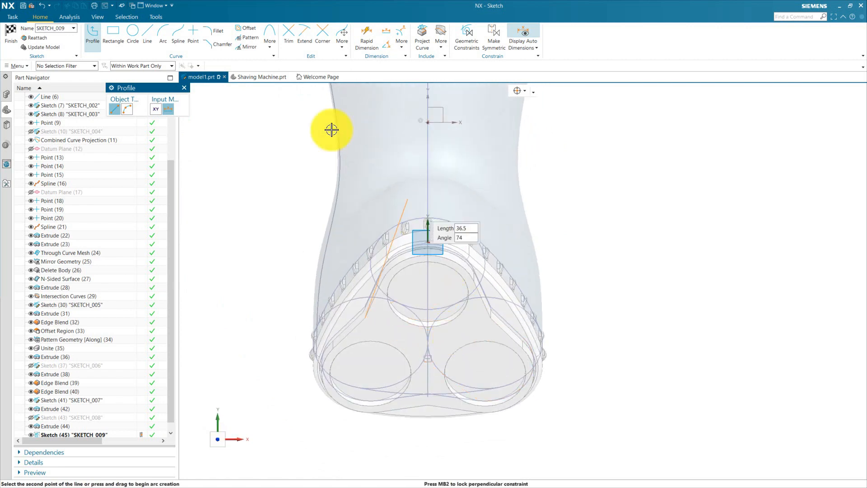
left_click(97, 17)
left_click(291, 42)
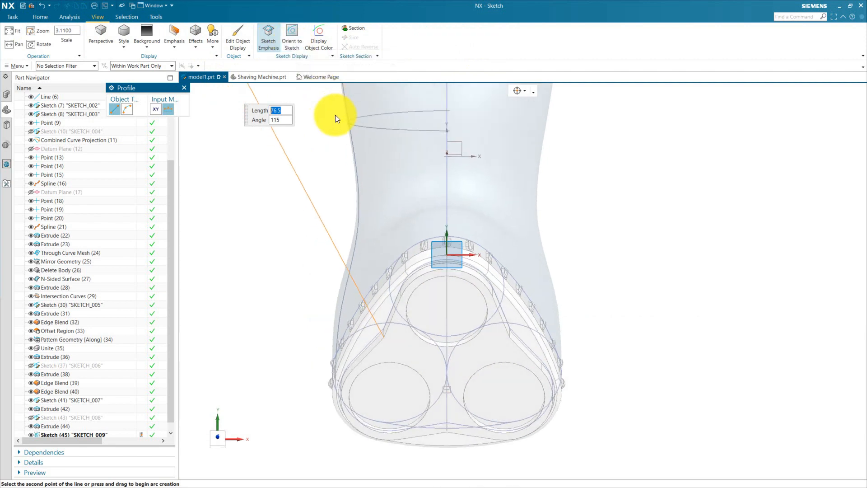
scroll(234, 146, "down", 4)
scroll(338, 243, "up", 8)
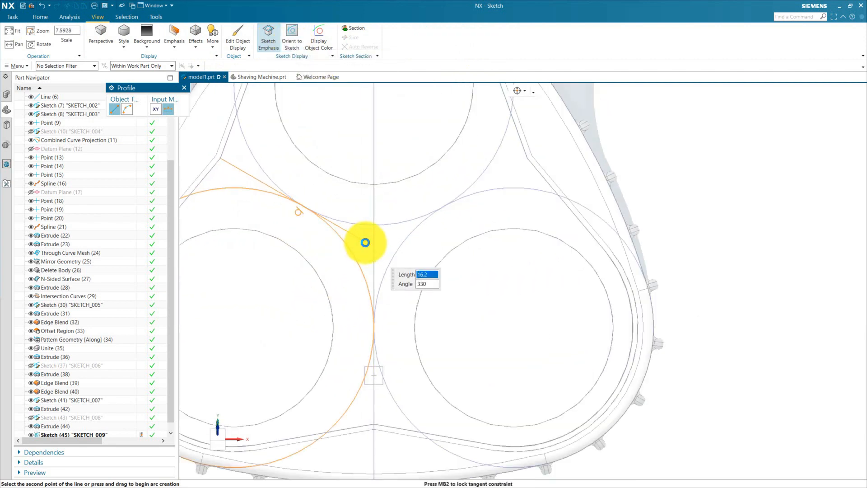
left_click(365, 242)
scroll(368, 317, "down", 1)
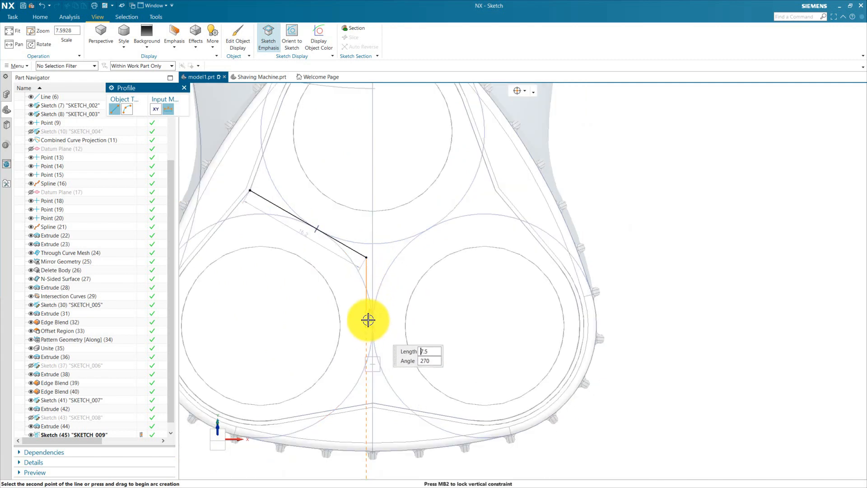
Continue the profile from the line's inner end to the bottom notch corner of the three-lobed plate, and end the chain.
scroll(371, 413, "up", 3)
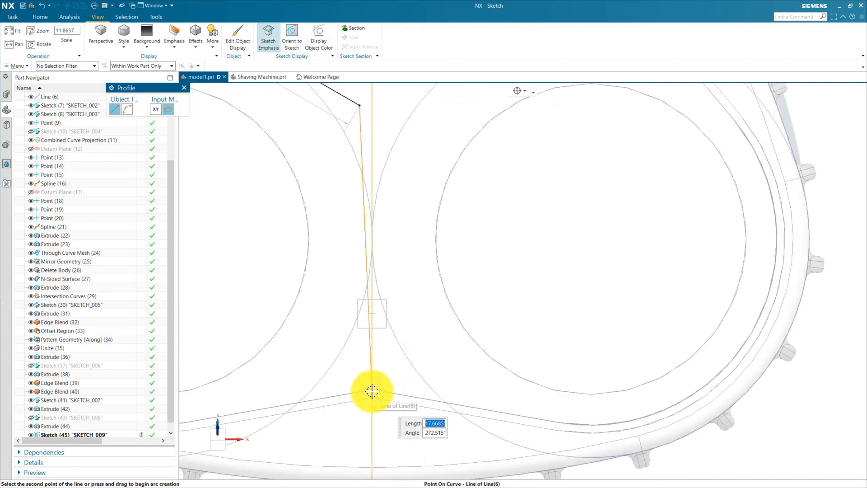
scroll(393, 386, "up", 3)
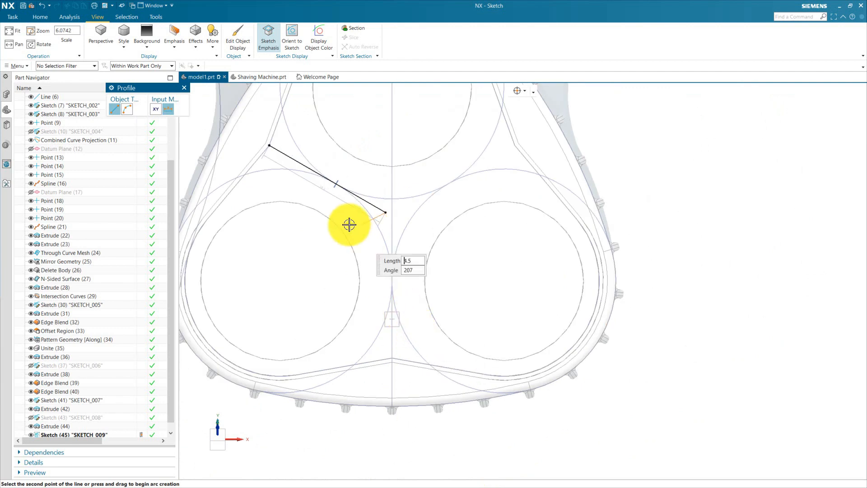
scroll(370, 316, "down", 4)
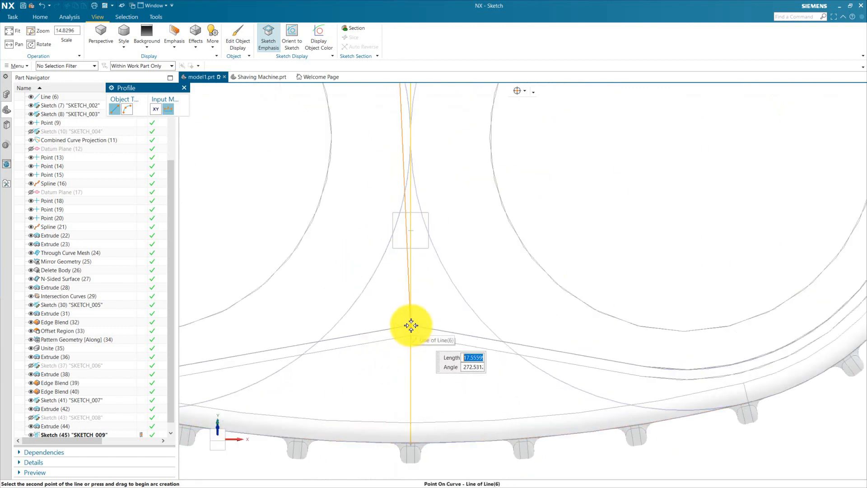
left_click(411, 325)
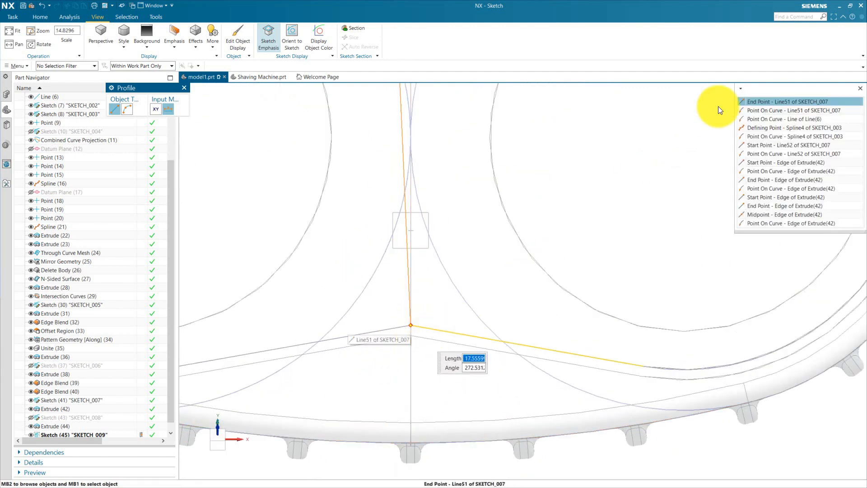
left_click(750, 100)
scroll(449, 343, "up", 4)
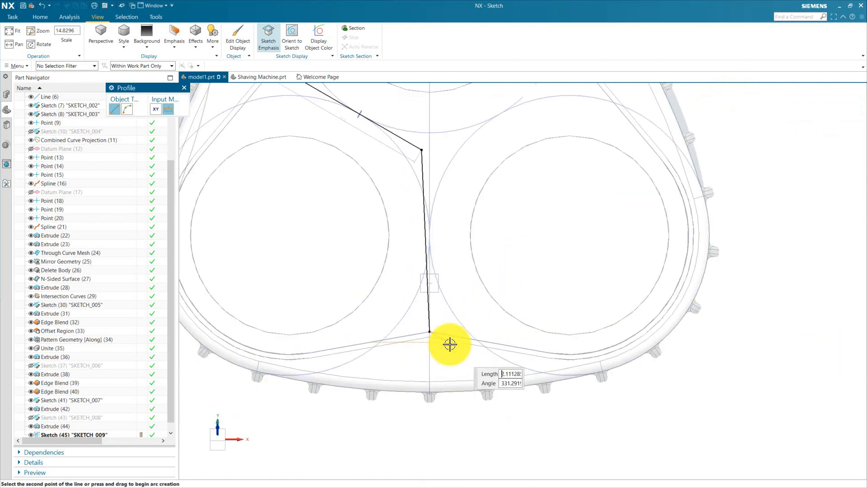
middle_click(495, 306)
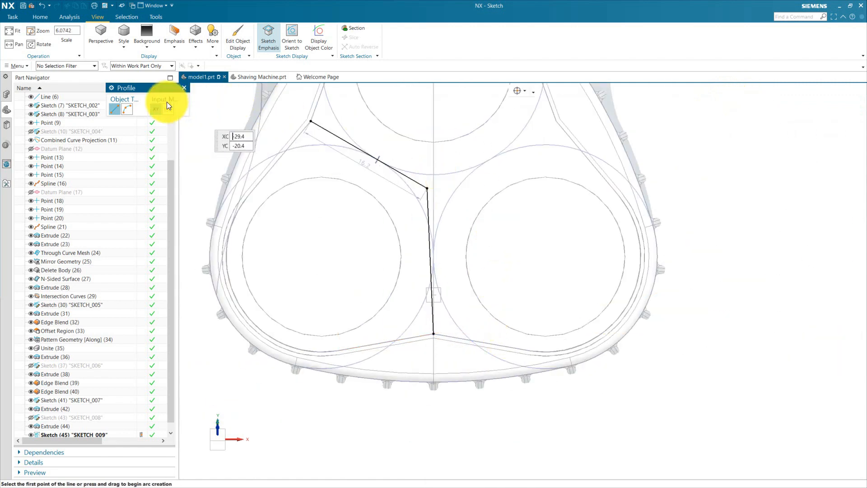
Draw a third line from the junction of the two lines to the right notch corner, completing the Y shape.
left_click(426, 187)
scroll(454, 230, "up", 3)
scroll(451, 201, "down", 3)
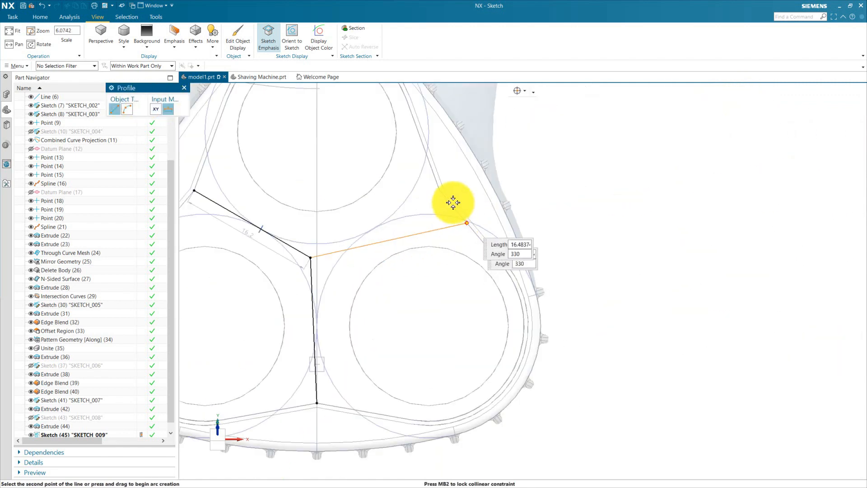
left_click(441, 193)
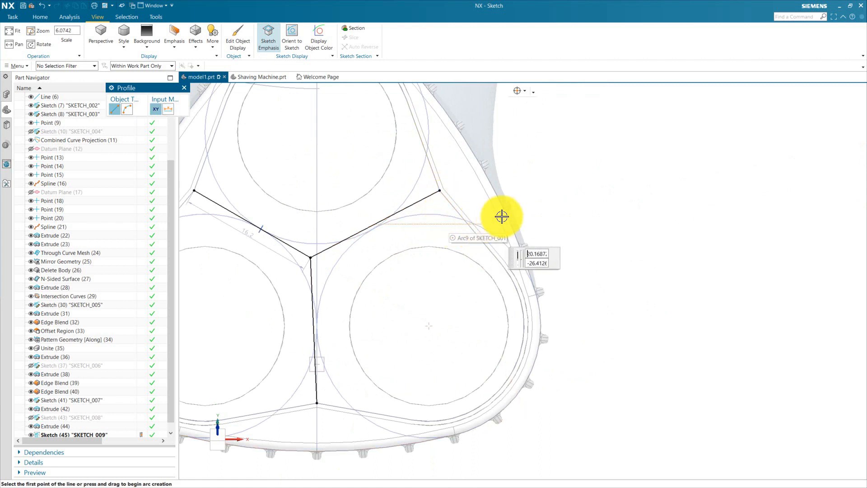
key("Escape")
scroll(516, 250, "up", 2)
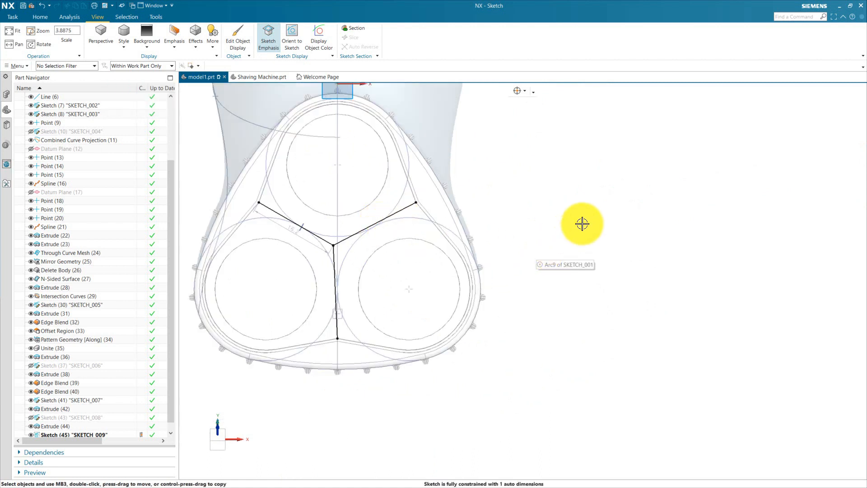
Apply an Equal Length constraint to the three Y-shaped lines, and finish the sketch.
key("c")
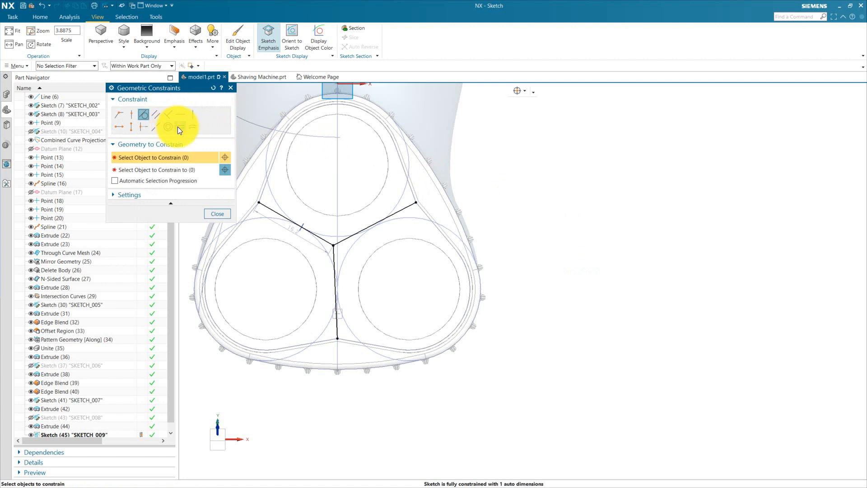
left_click(179, 127)
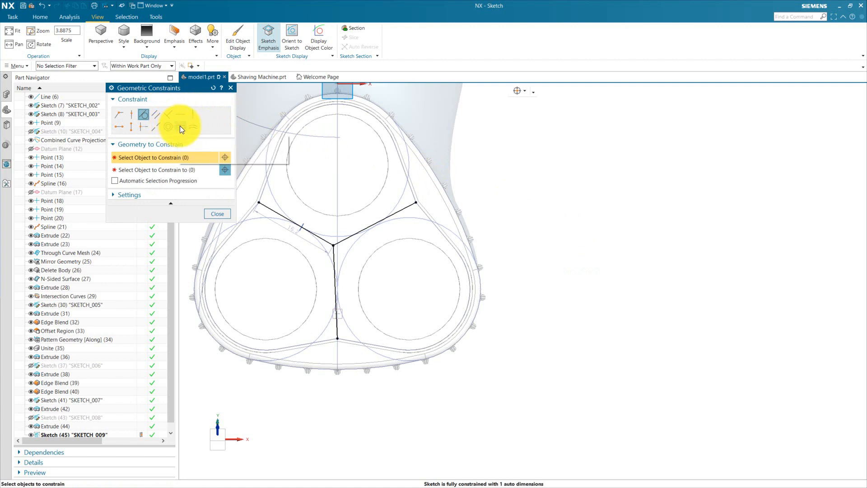
left_click(321, 236)
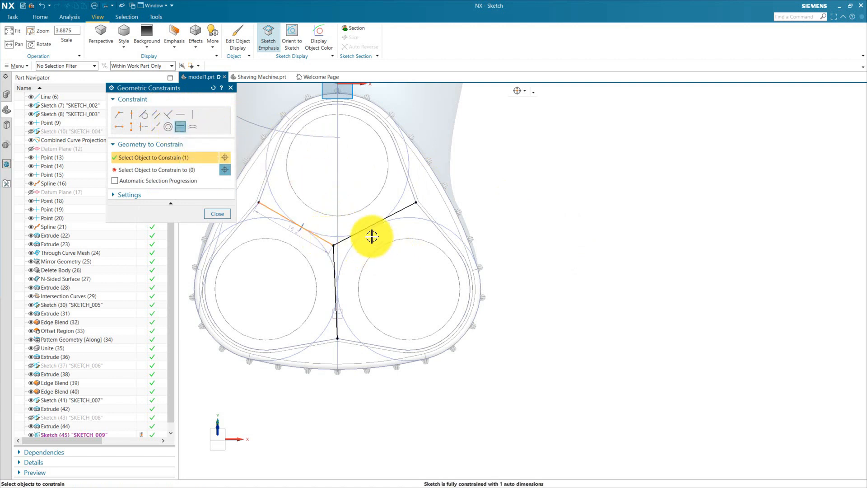
left_click(343, 237)
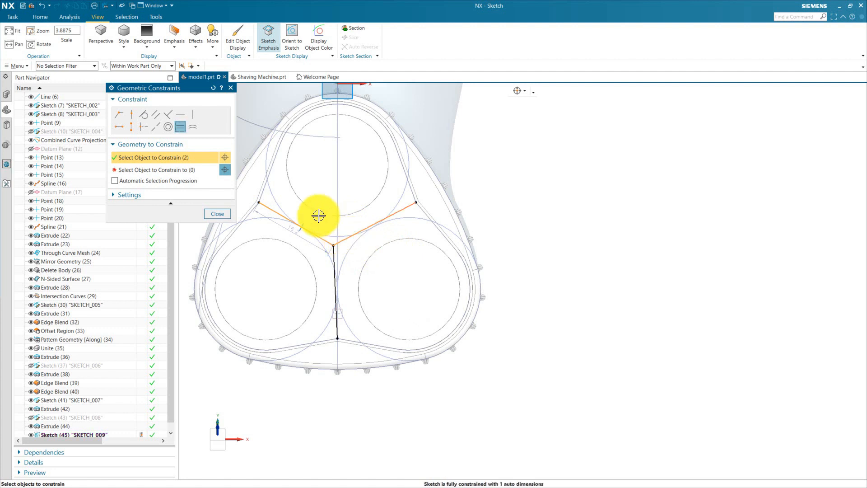
left_click(171, 170)
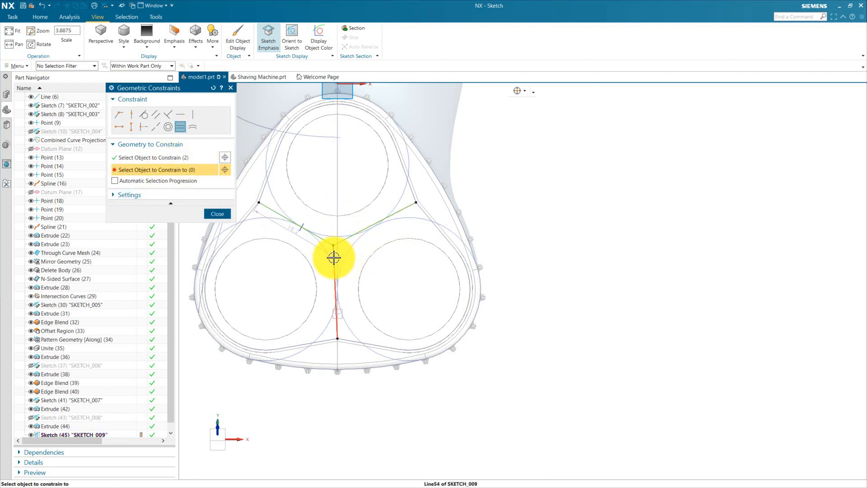
left_click(333, 257)
left_click(217, 213)
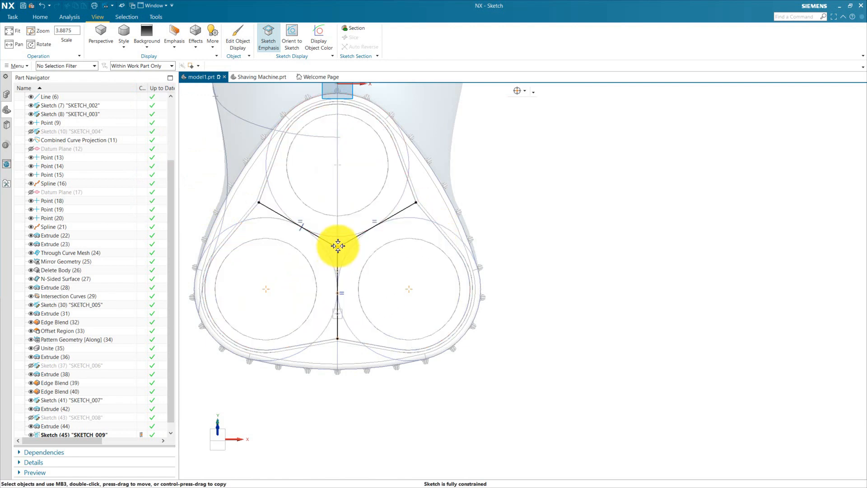
scroll(341, 239, "up", 2)
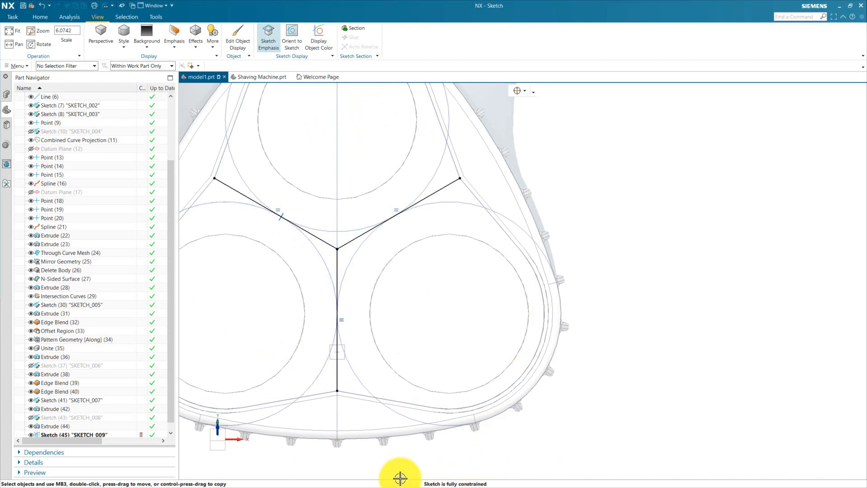
scroll(427, 448, "down", 2)
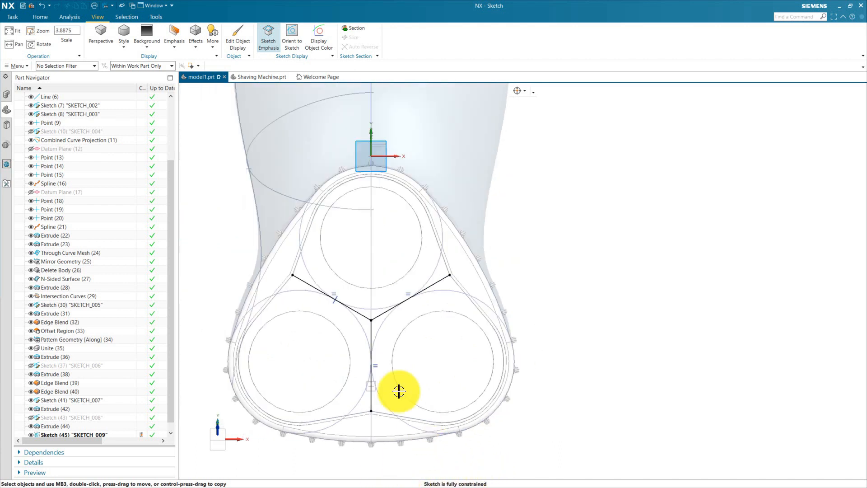
left_click(41, 17)
left_click(12, 31)
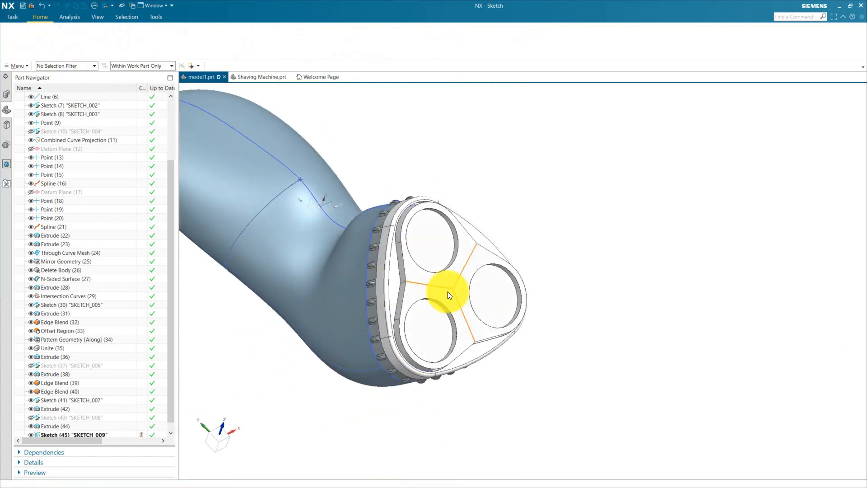
Extrude the Y-shaped sketch's line that runs from the left notch corner to the central junction.
scroll(424, 304, "up", 3)
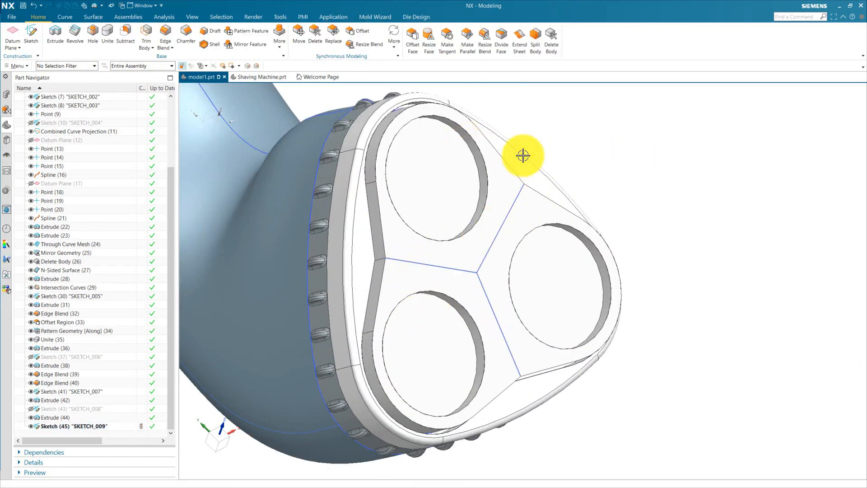
left_click(55, 34)
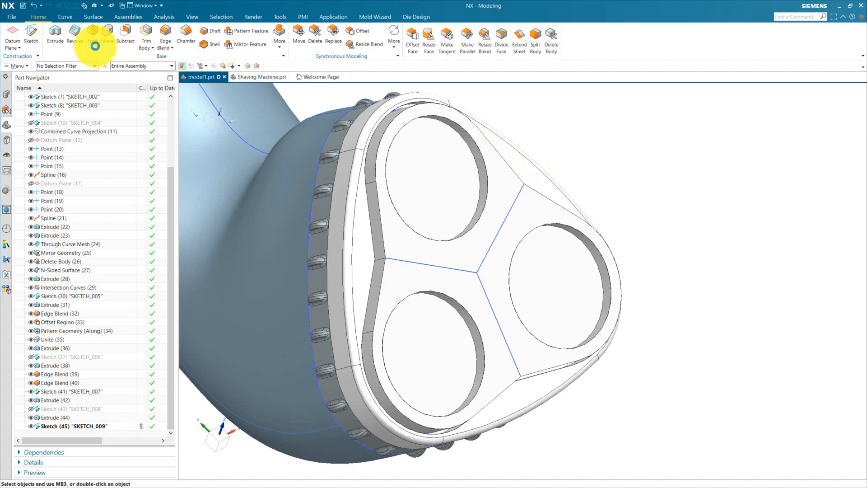
left_click(421, 264)
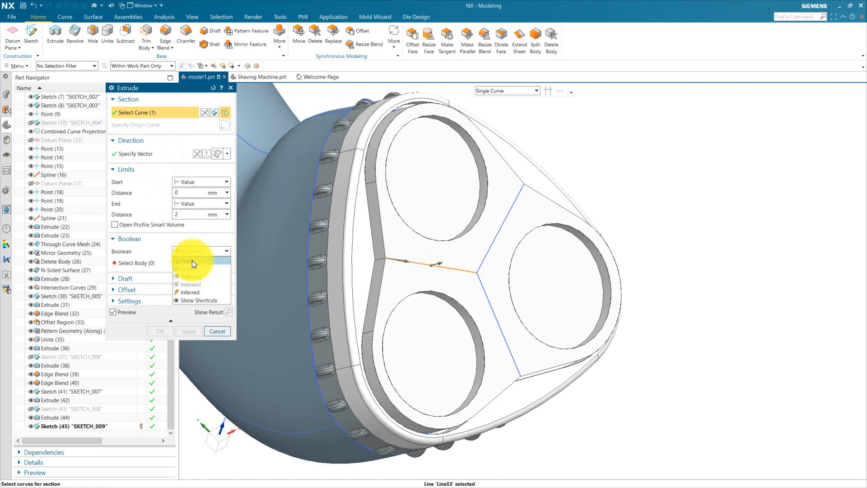
Set the sketch line's extrusion to Boolean None, reverse its direction and set the end distance to 3 mm.
left_click(191, 260)
middle_click_drag(373, 297, 397, 310)
left_click(198, 153)
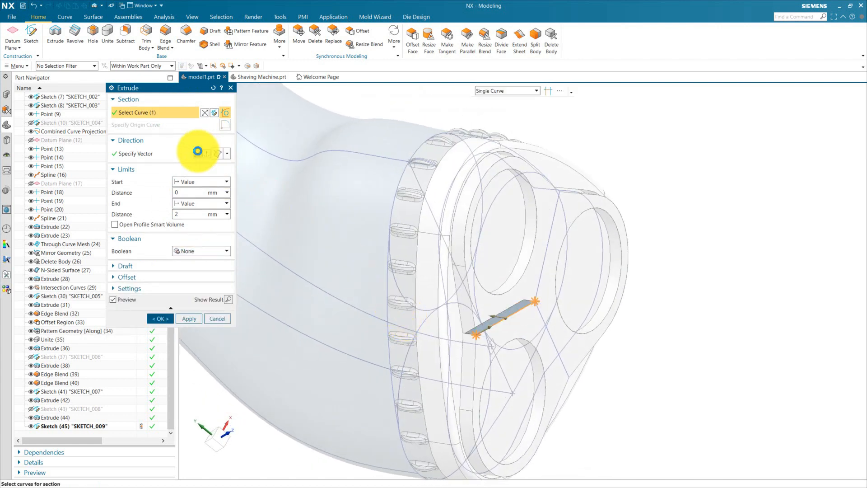
left_click_drag(182, 214, 156, 213)
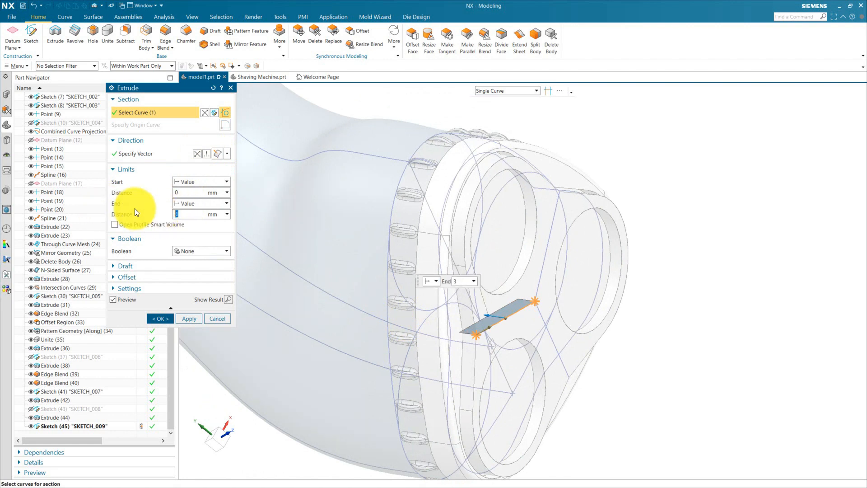
Add the second sketch line to the extrude section, trying the third line as well and deselecting it again.
left_click(548, 335)
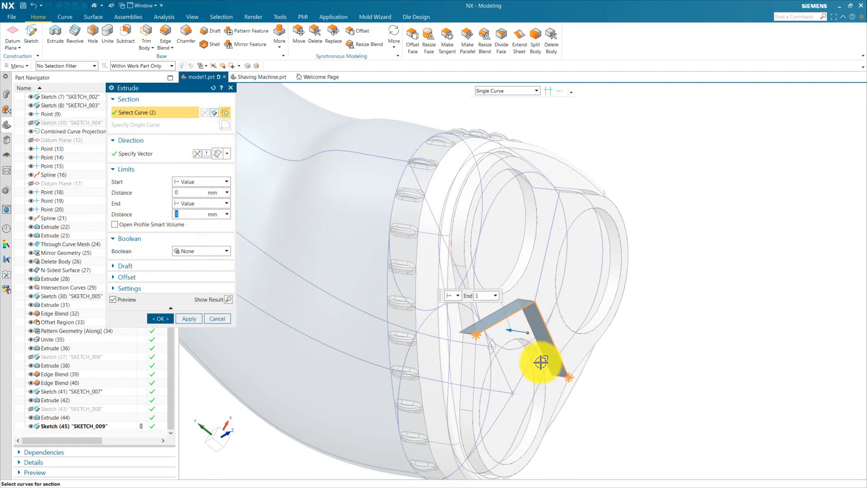
left_click(538, 290)
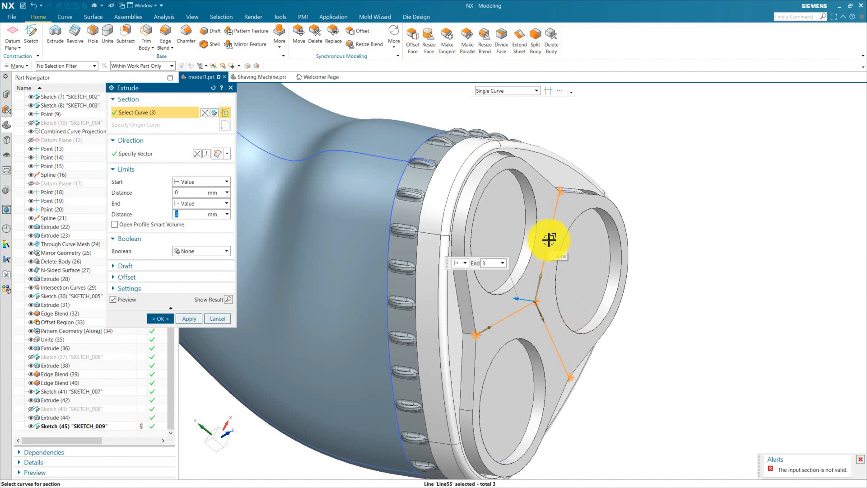
left_click(549, 239, "shift")
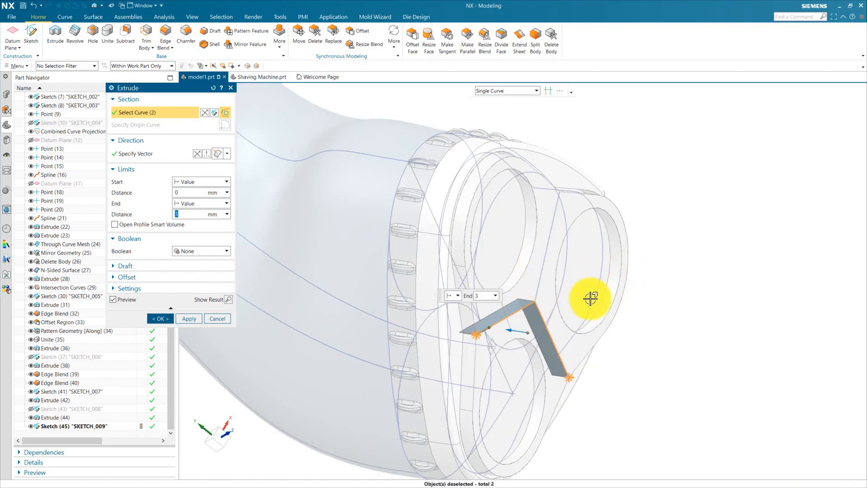
middle_click_drag(623, 412, 582, 397)
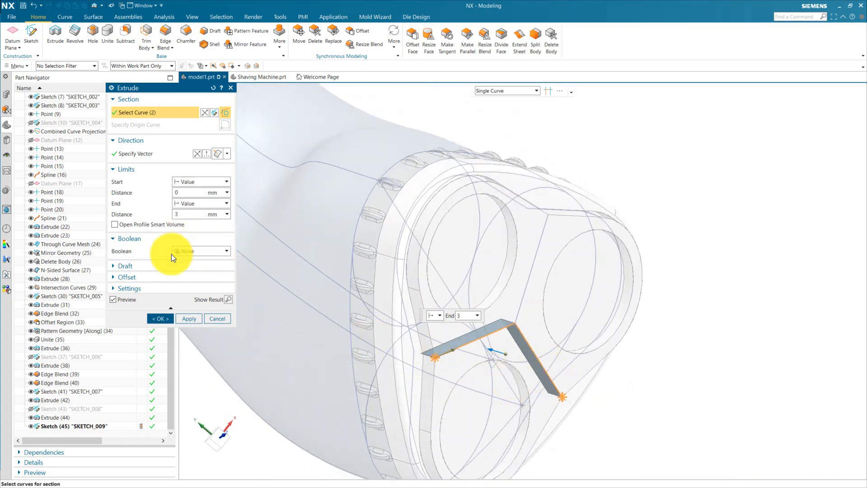
Give the extrusion a two-sided offset with a start value of -0.5 mm.
left_click(143, 277)
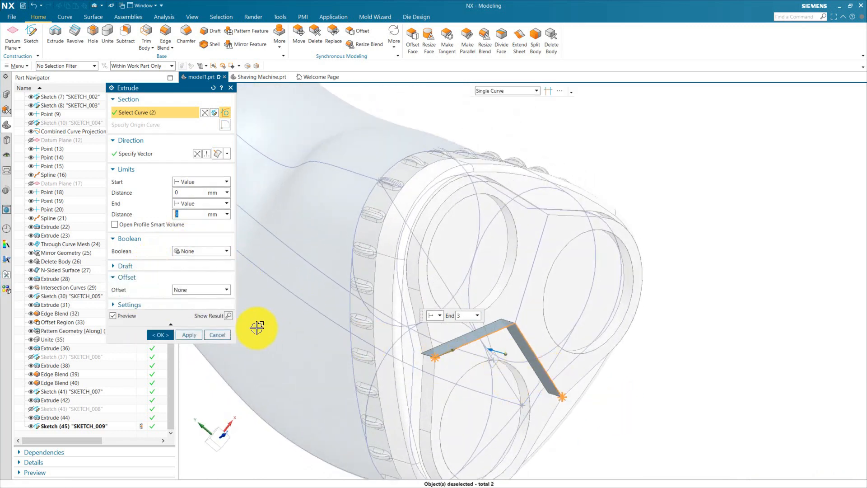
left_click(181, 291)
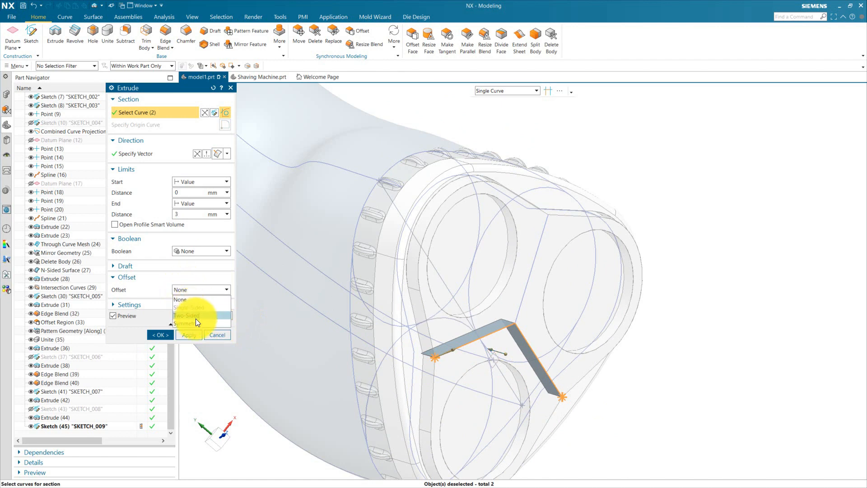
left_click(196, 318)
left_click(188, 301)
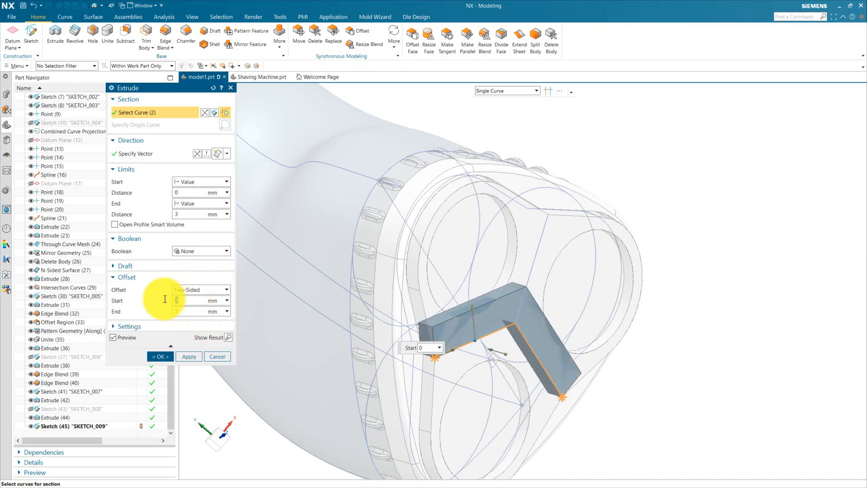
type(".5")
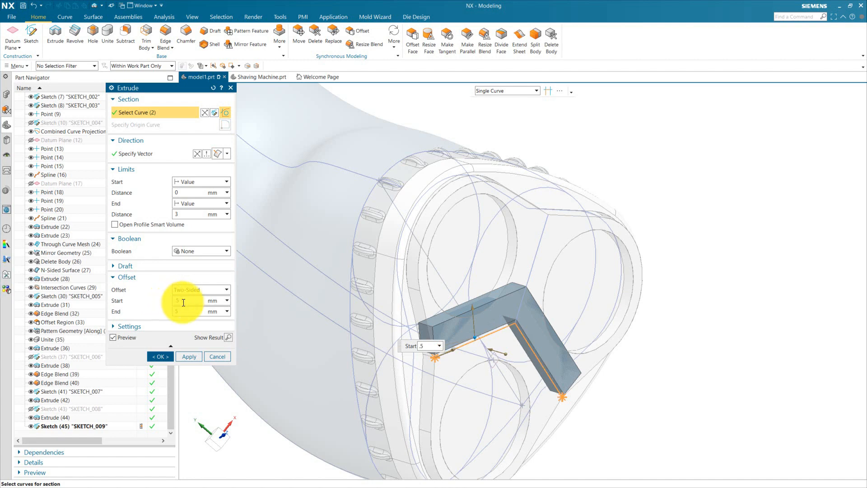
type("-")
key("Return")
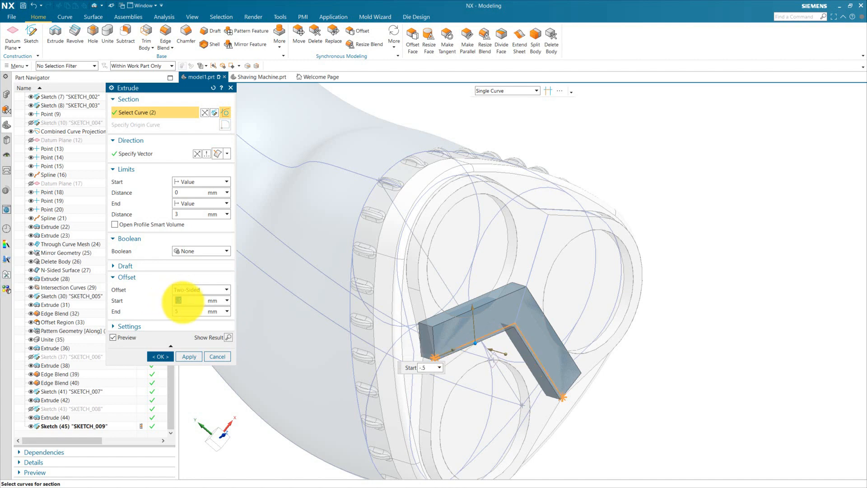
Set the end offset to 0.5 mm, complete the two-line extrusion and dismiss the save reminder.
left_click(183, 312)
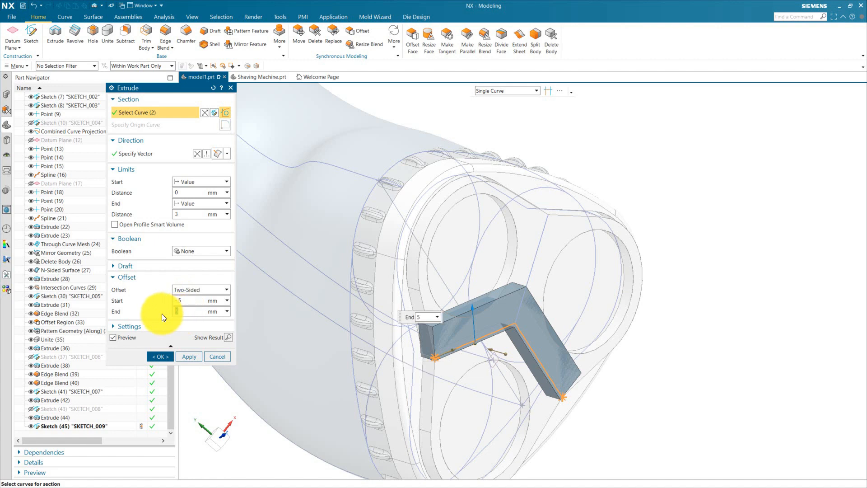
key("BackSpace")
key("Return")
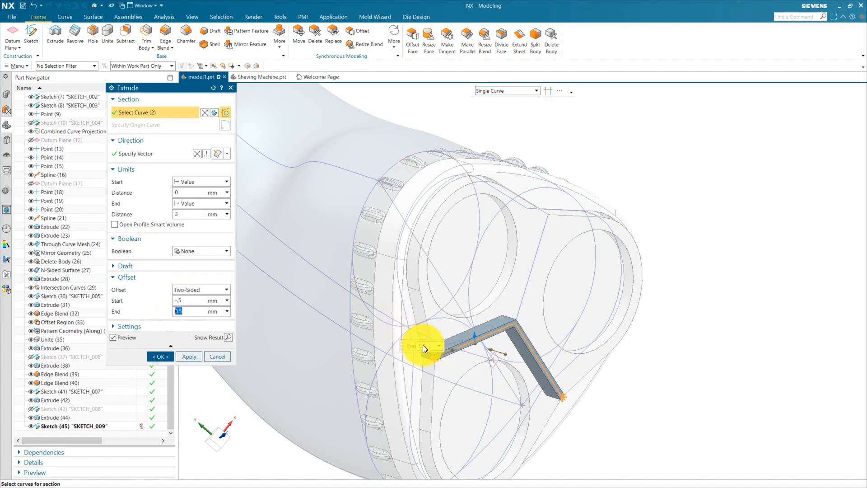
mouse_move(494, 393)
middle_mouse_down()
mouse_move(476, 367)
mouse_move(468, 379)
mouse_move(481, 380)
middle_mouse_up()
scroll(468, 298, "up", 4)
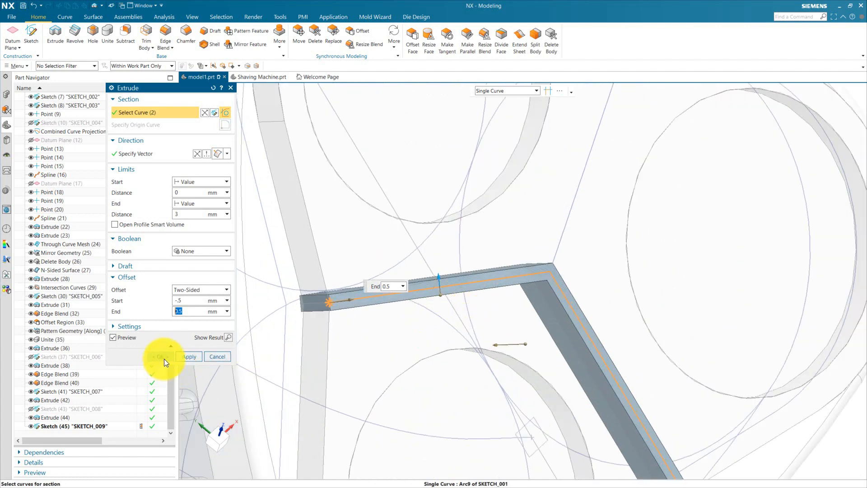
left_click(164, 358)
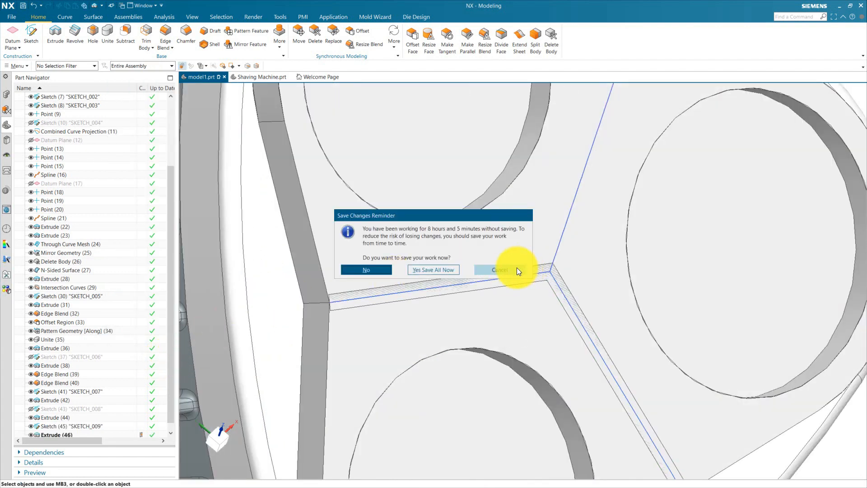
left_click(518, 271)
Extrude the remaining sketch line 3 mm in the reversed direction with a two-sided offset from -0.5 to 0.5 mm.
scroll(469, 270, "down", 5)
scroll(503, 193, "up", 5)
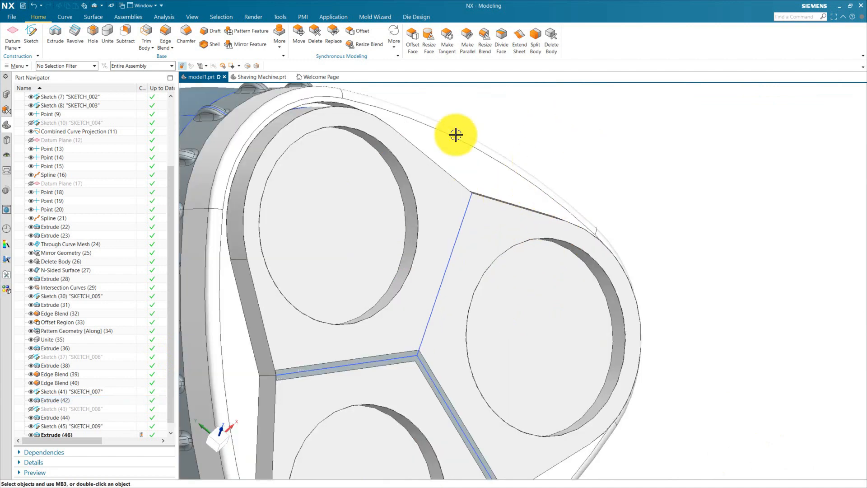
key("Escape")
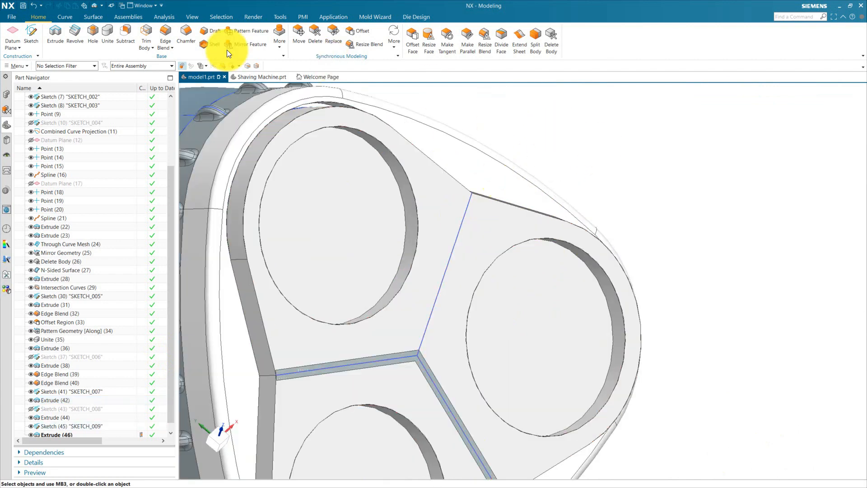
left_click(59, 27)
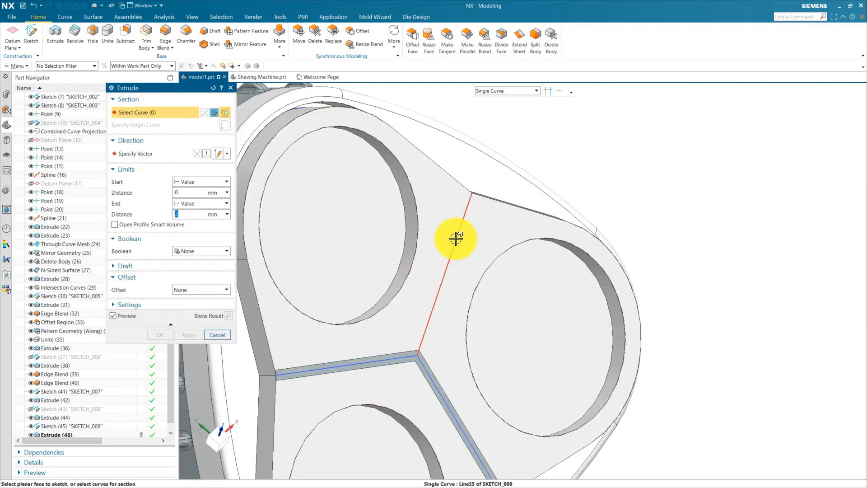
left_click(456, 237)
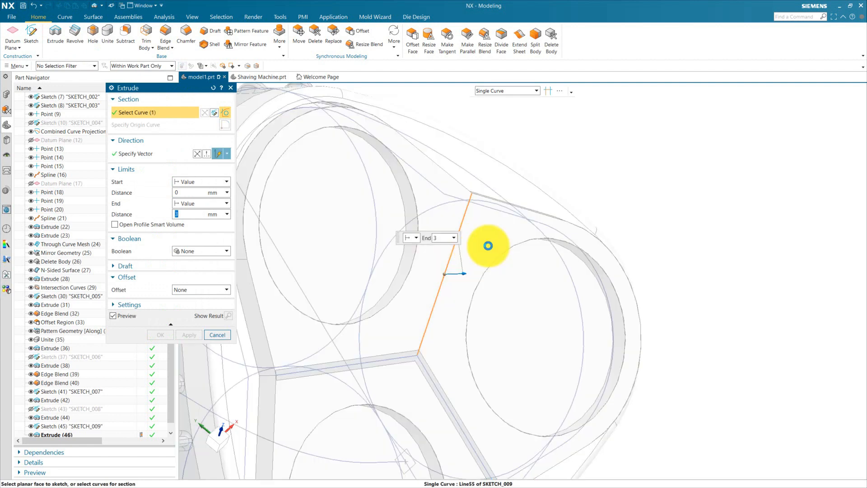
left_click(198, 155)
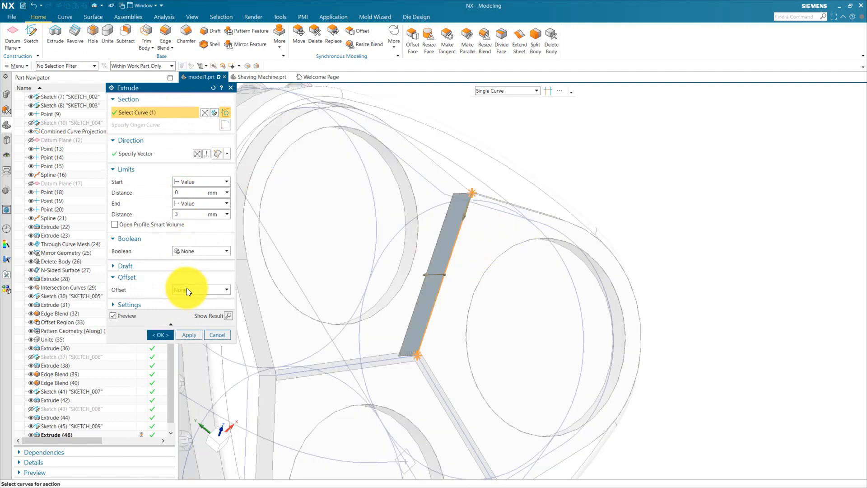
left_click(186, 288)
left_click(187, 314)
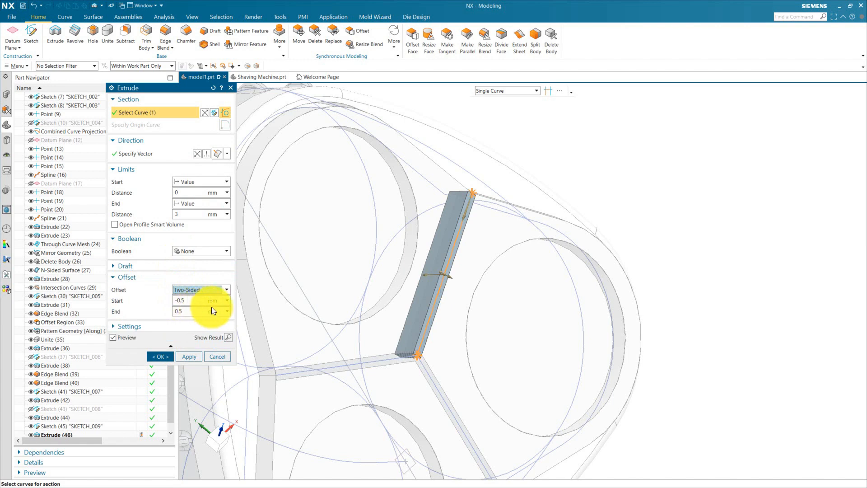
left_click(164, 357)
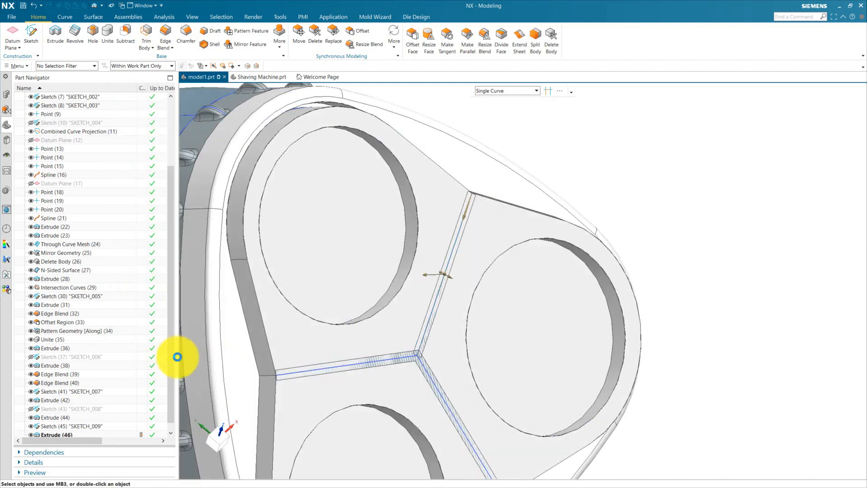
Hide the three-hole shaver head plate to expose the divider ribs.
scroll(464, 232, "down", 3)
left_click(460, 237)
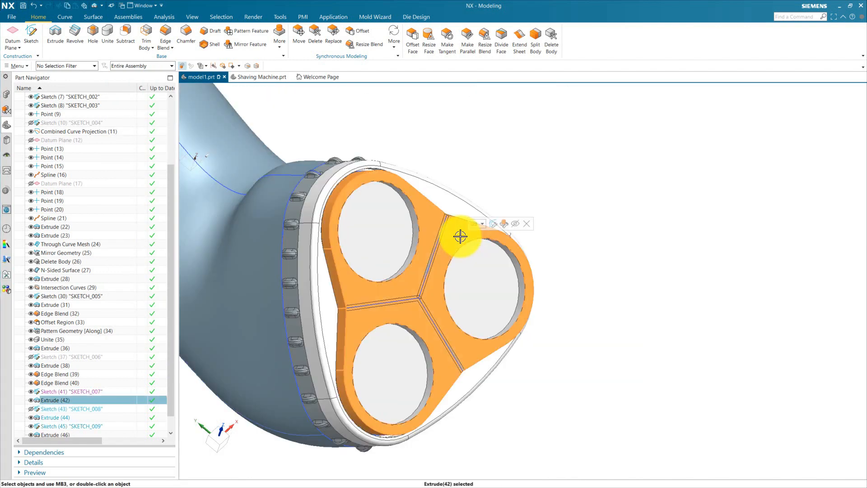
left_click(518, 223)
scroll(387, 277, "up", 6)
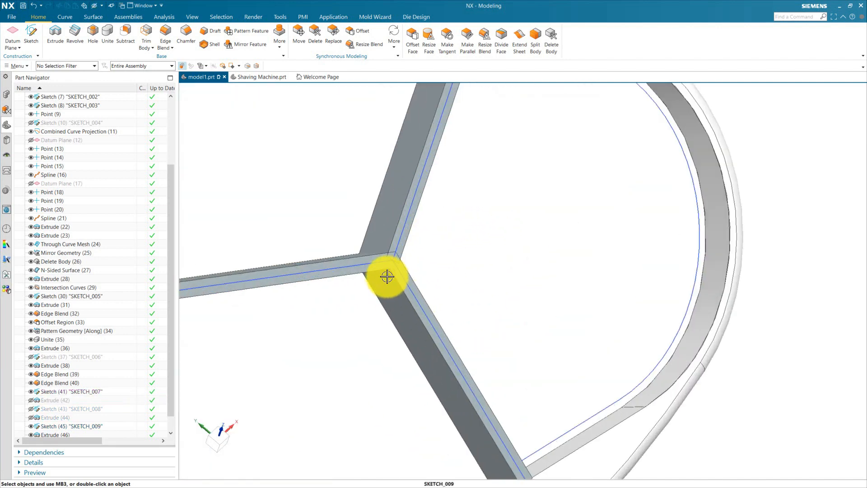
Unite the single rib with the two-arm rib body into one Y-shaped divider.
scroll(392, 257, "down", 5)
mouse_move(408, 255)
middle_mouse_down()
mouse_move(395, 290)
mouse_move(354, 286)
mouse_move(397, 266)
mouse_move(392, 261)
middle_mouse_up()
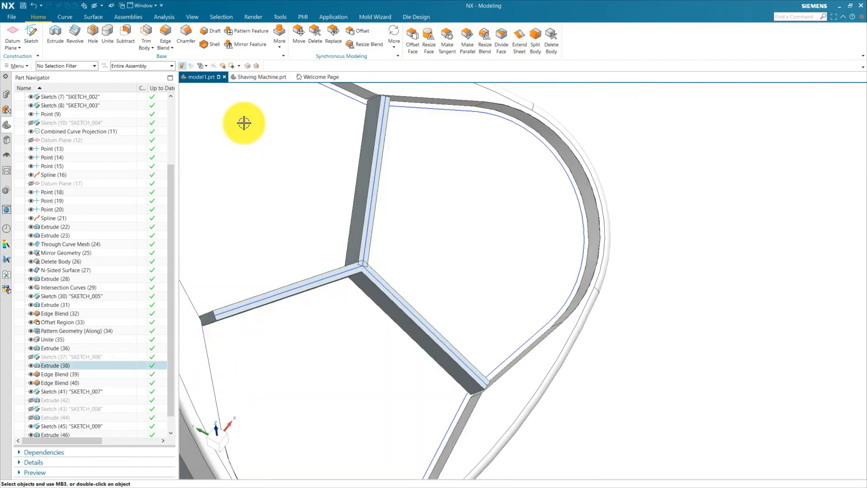
left_click(108, 33)
scroll(350, 234, "up", 3)
left_click(362, 239)
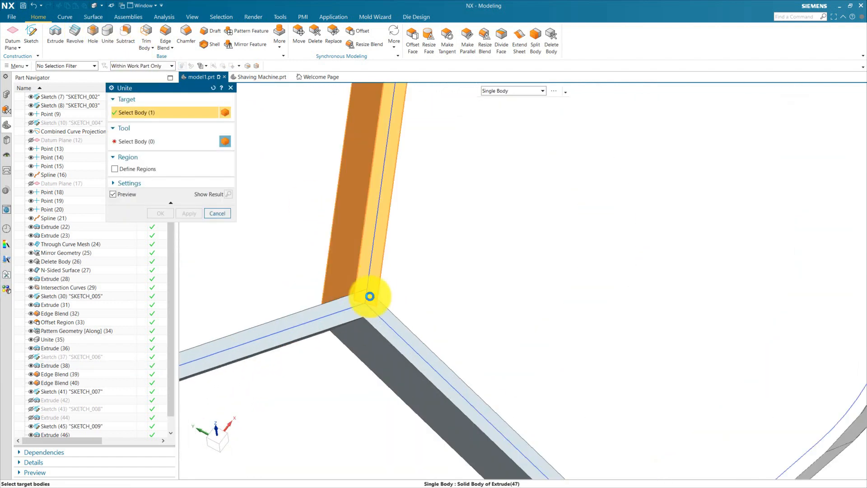
left_click(344, 306)
left_click(176, 214)
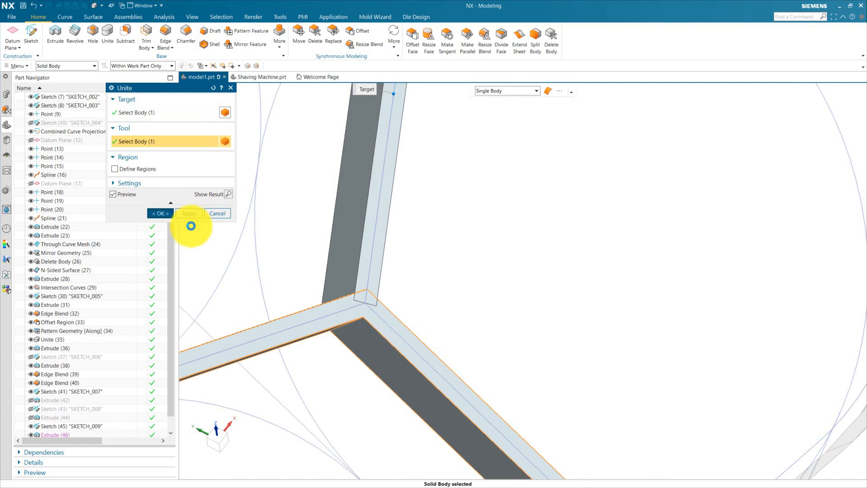
Start an Offset Region and select the outer end faces of two arms of the Y-shaped divider.
scroll(367, 232, "down", 5)
middle_click_drag(392, 257, 363, 302)
scroll(295, 257, "up", 2)
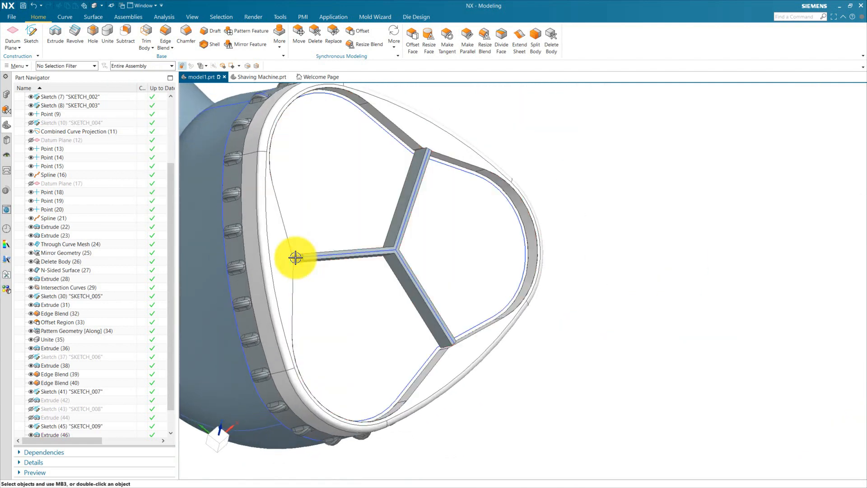
scroll(296, 256, "up", 3)
left_click(351, 30)
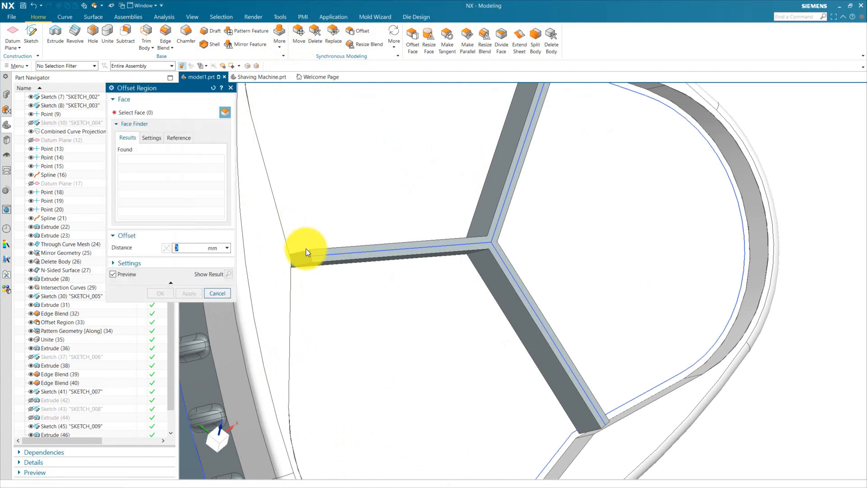
left_click(304, 250)
scroll(305, 248, "up", 3)
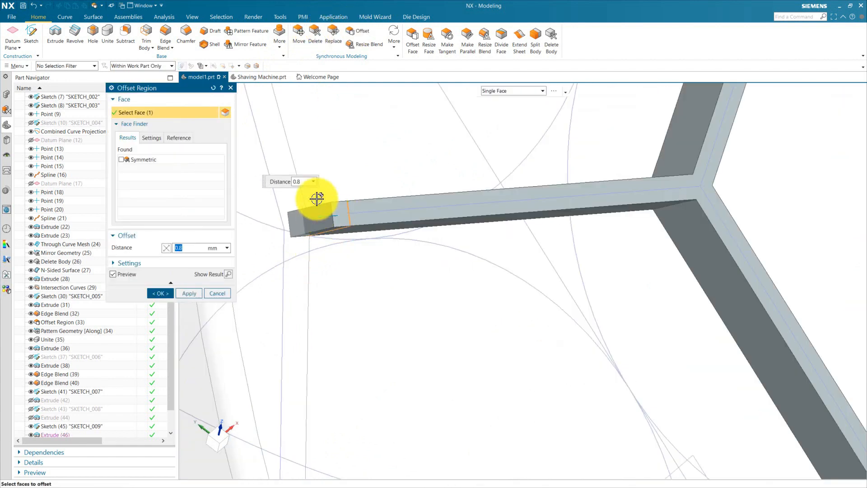
scroll(459, 329, "down", 5)
mouse_move(459, 329)
middle_mouse_down()
mouse_move(536, 352)
mouse_move(451, 336)
middle_mouse_up()
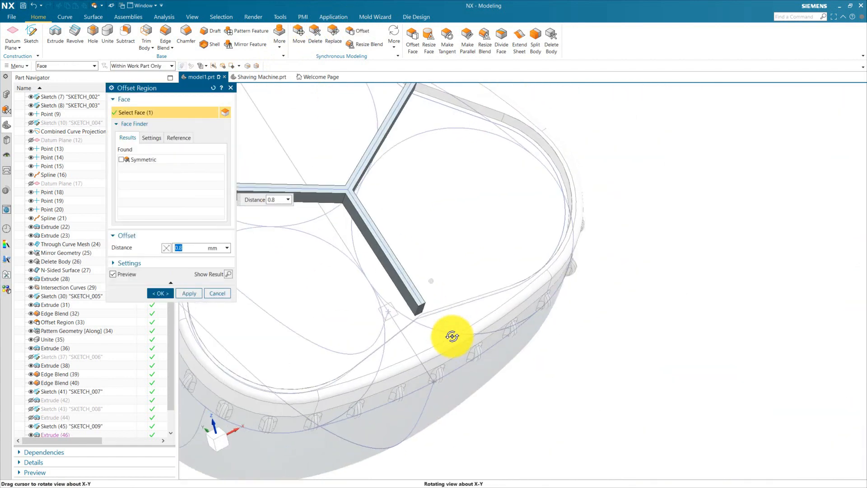
scroll(415, 313, "up", 5)
scroll(415, 312, "up", 2)
left_click(397, 278)
scroll(408, 381, "down", 5)
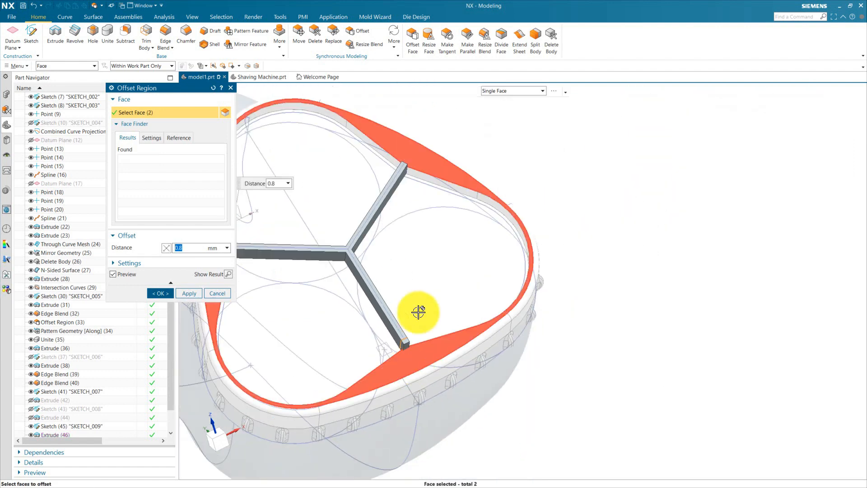
Add the third arm's end face to the selection and offset all three end faces by 0.3 mm.
middle_click_drag(412, 307, 351, 354)
scroll(319, 351, "up", 3)
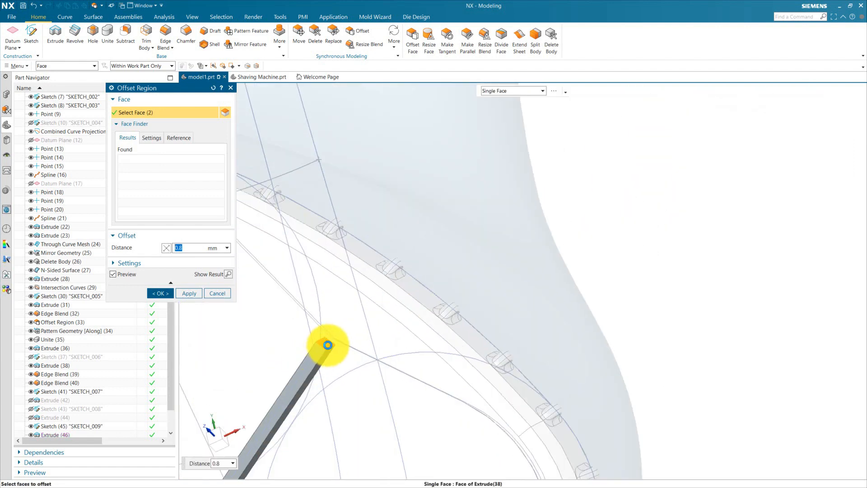
left_click(328, 345)
type(".3")
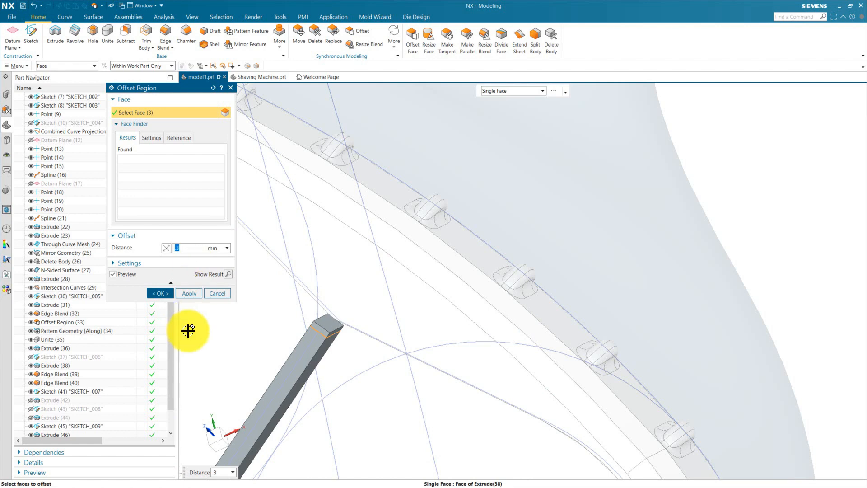
left_click(160, 292)
scroll(309, 232, "down", 4)
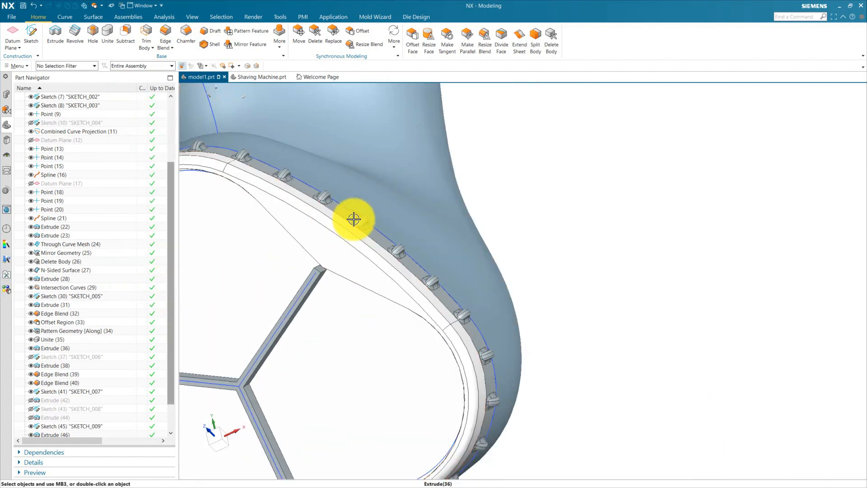
Show the hidden three-hole shaver head plate again around the Y-shaped divider.
scroll(353, 219, "down", 3)
scroll(114, 383, "down", 1)
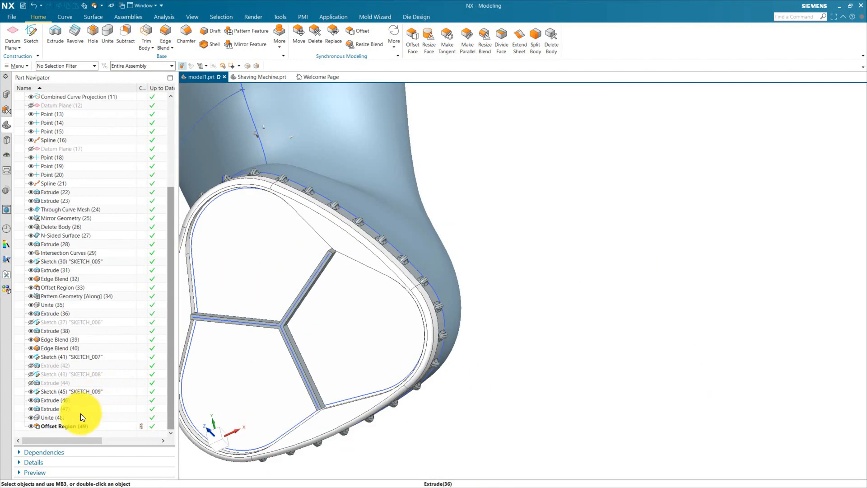
left_click(31, 382)
scroll(334, 267, "up", 3)
scroll(317, 253, "up", 5)
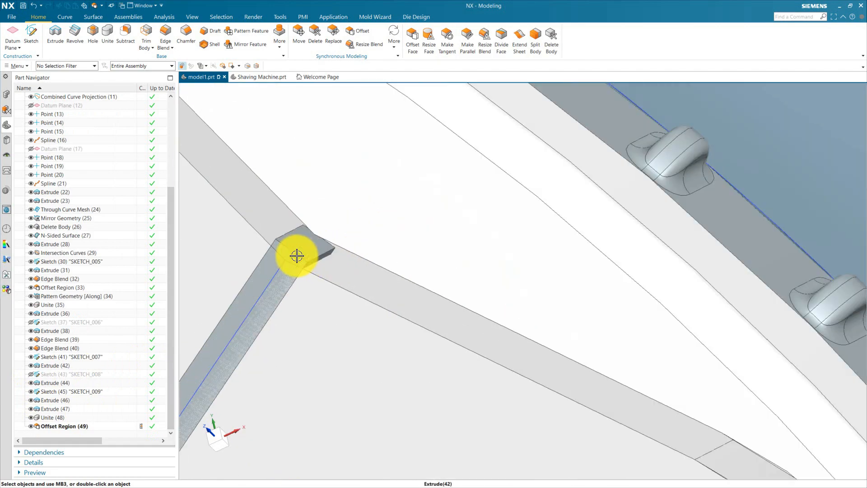
Examine how the ends of the Y-shaped divider's arms meet the outer wall of the three-hole plate.
scroll(338, 249, "down", 4)
mouse_move(333, 265)
middle_mouse_down()
mouse_move(324, 279)
mouse_move(379, 255)
mouse_move(401, 296)
middle_mouse_up()
scroll(404, 314, "up", 3)
scroll(404, 313, "up", 3)
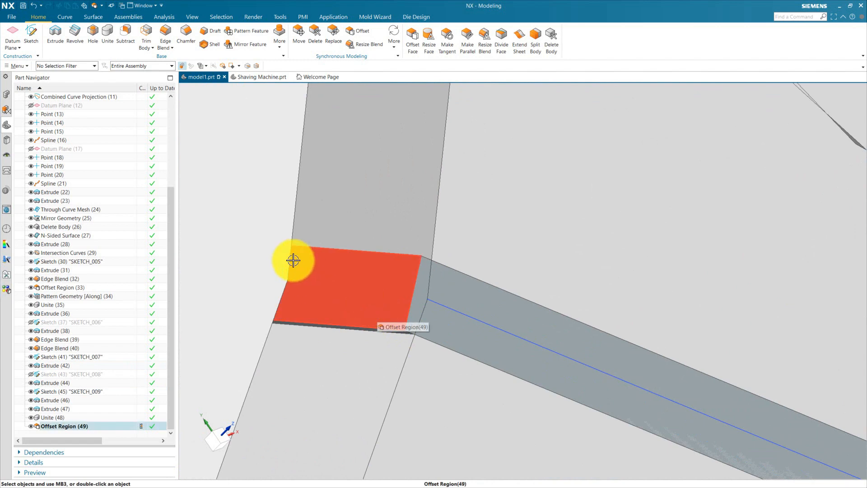
scroll(350, 304, "down", 3)
middle_click_drag(350, 303, 486, 274)
scroll(450, 305, "down", 3)
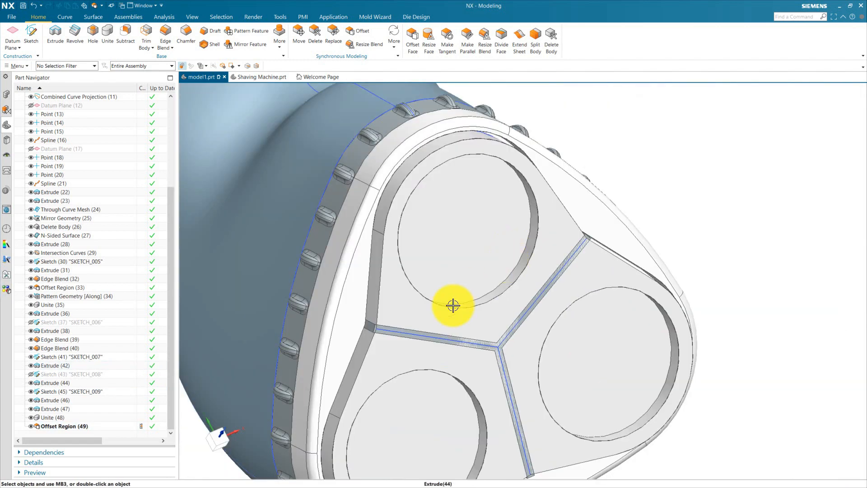
scroll(368, 338, "up", 5)
scroll(323, 257, "down", 5)
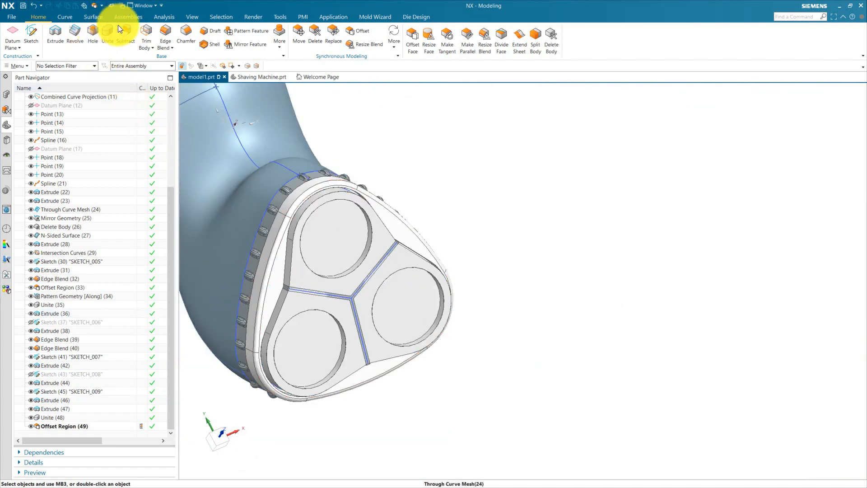
Subtract the Y-shaped divider from the three-hole plate and hide the sketch of the divider lines.
left_click(123, 30)
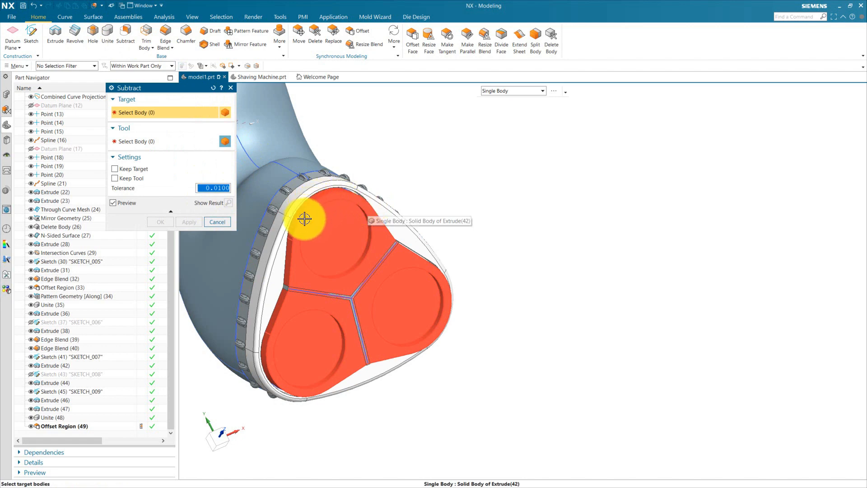
left_click(297, 238)
left_click(135, 141)
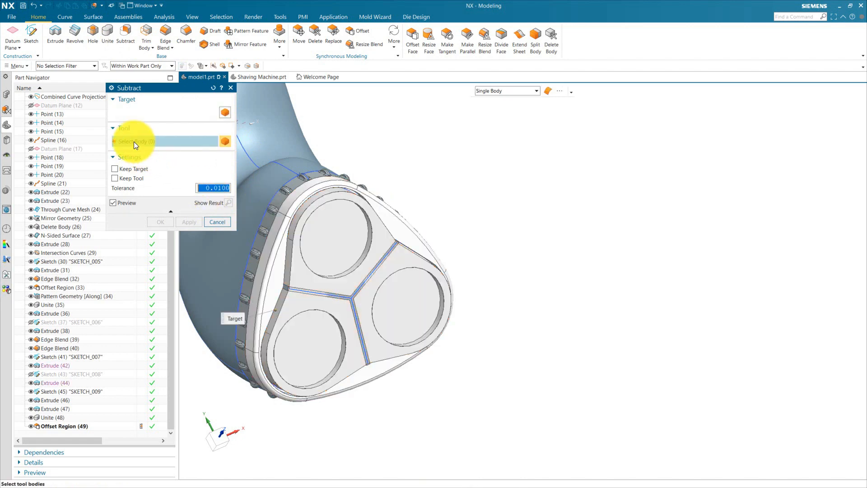
scroll(358, 321, "up", 3)
left_click(348, 285)
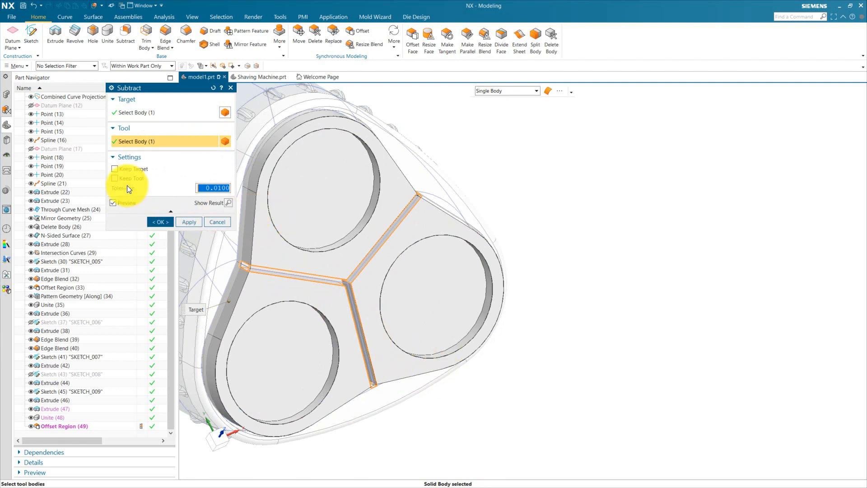
left_click(161, 223)
left_click(319, 276)
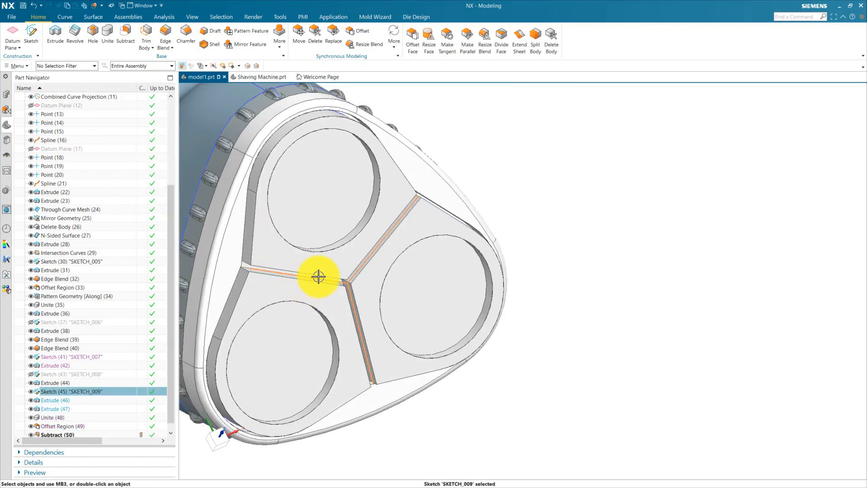
left_click(365, 263)
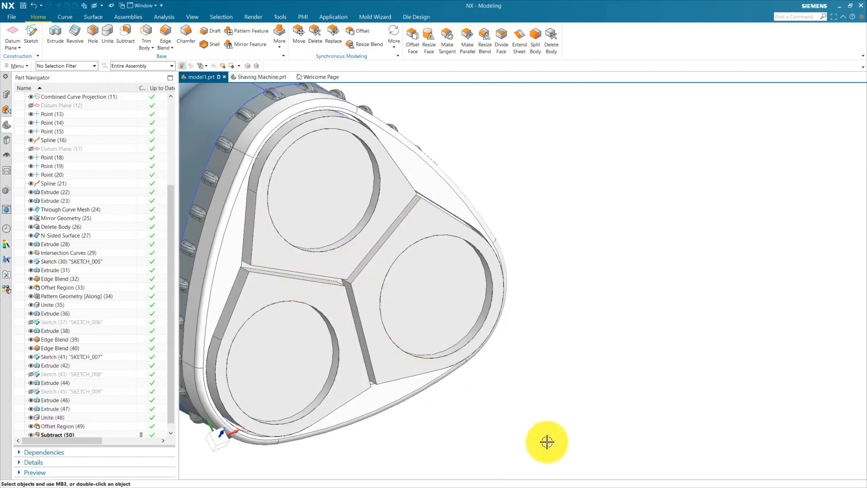
Examine the cutter heads and grooves of the finished shaver in Shaving Machine.prt, and return to model1.prt.
middle_click_drag(554, 424, 380, 246)
left_click(267, 77)
scroll(380, 246, "up", 6)
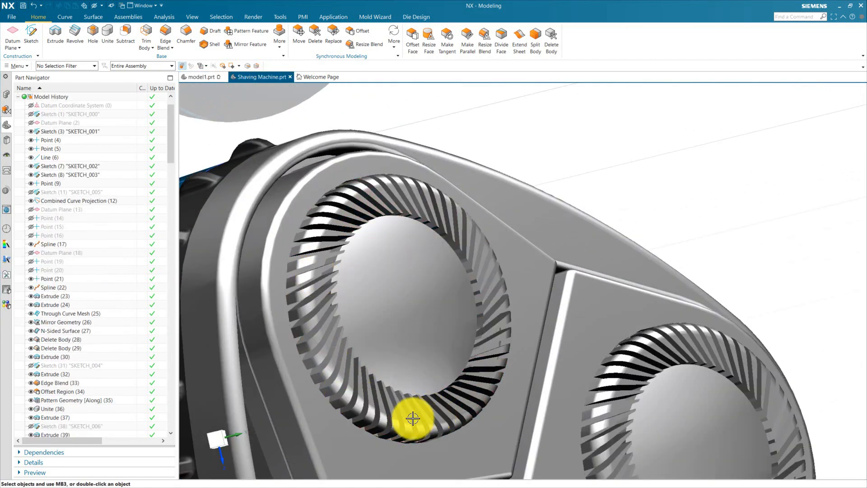
scroll(361, 336, "down", 6)
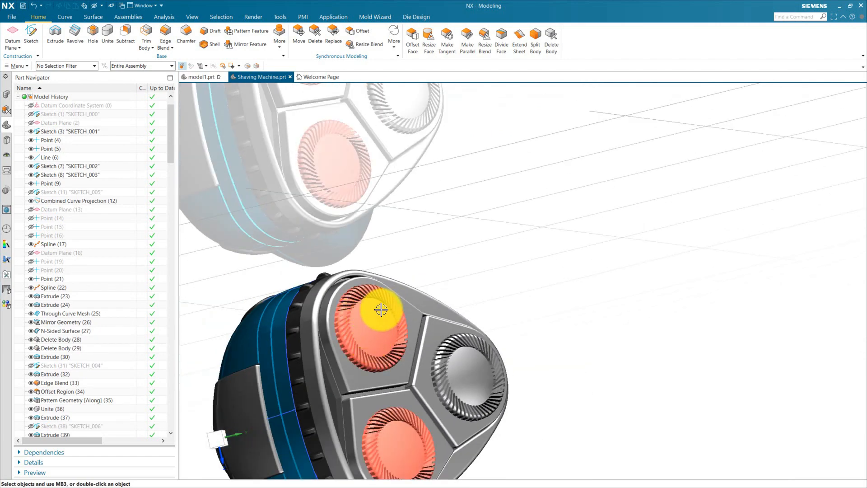
middle_click_drag(401, 456, 399, 400)
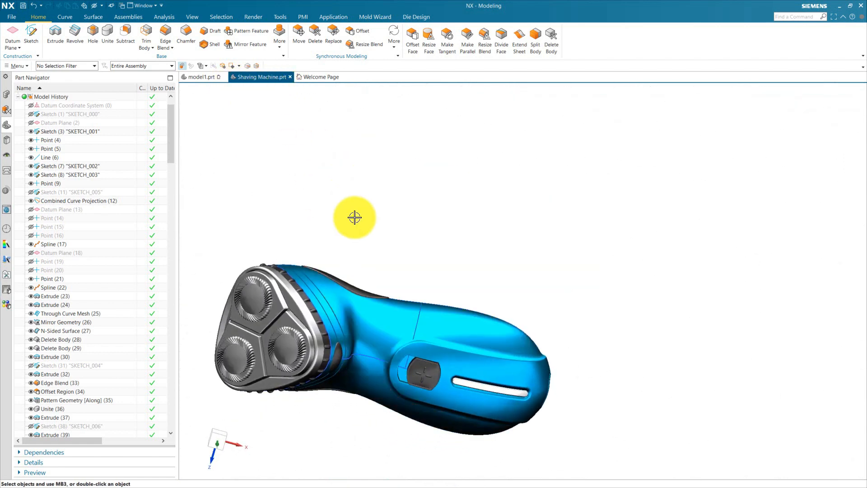
left_click(212, 81)
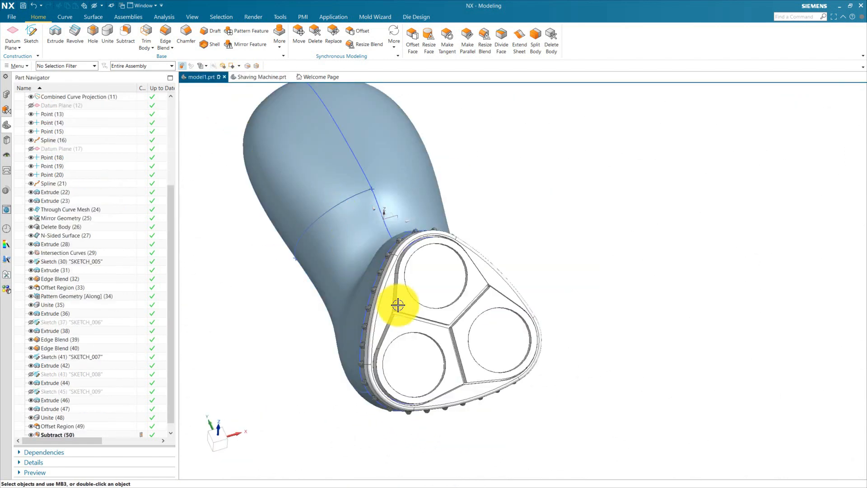
Start a dynamic datum coordinate system and place its origin at the centre of the single circular opening opposite the divider's lone arm.
scroll(327, 352, "down", 1)
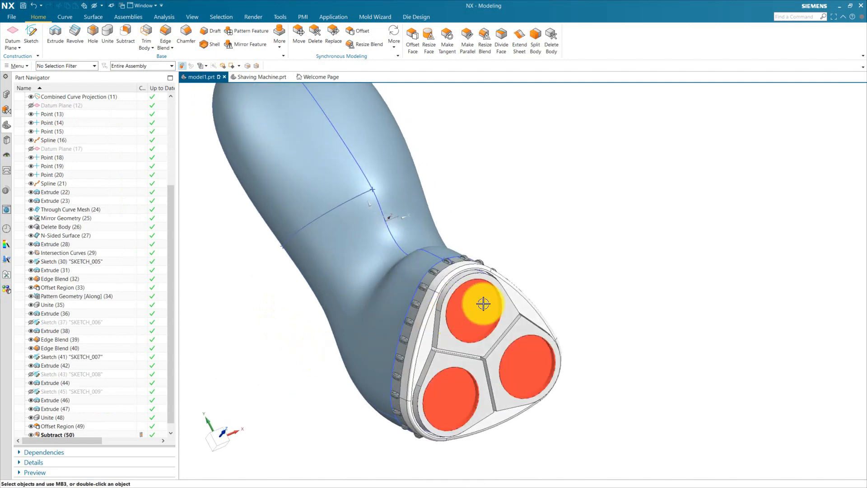
scroll(473, 300, "down", 3)
scroll(143, 381, "down", 1)
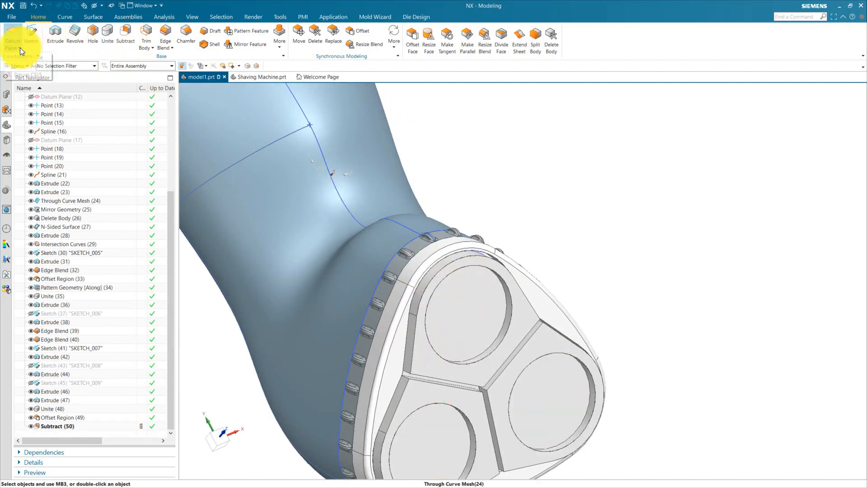
left_click(15, 73)
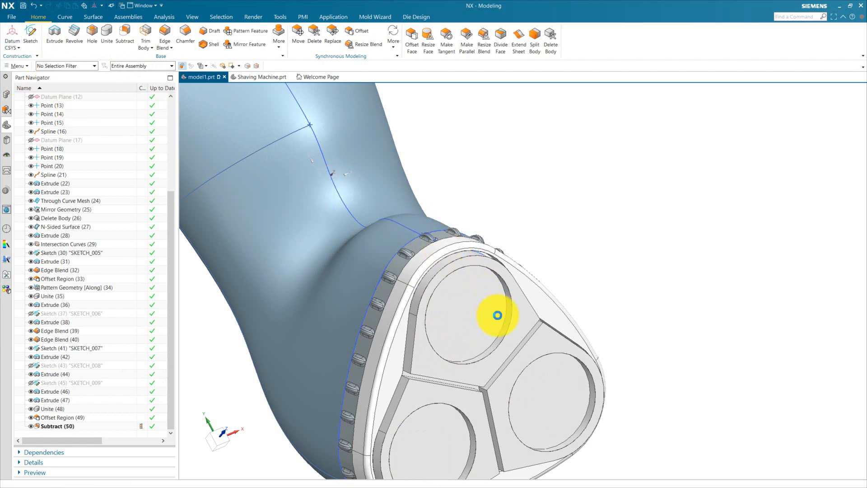
left_click(505, 297)
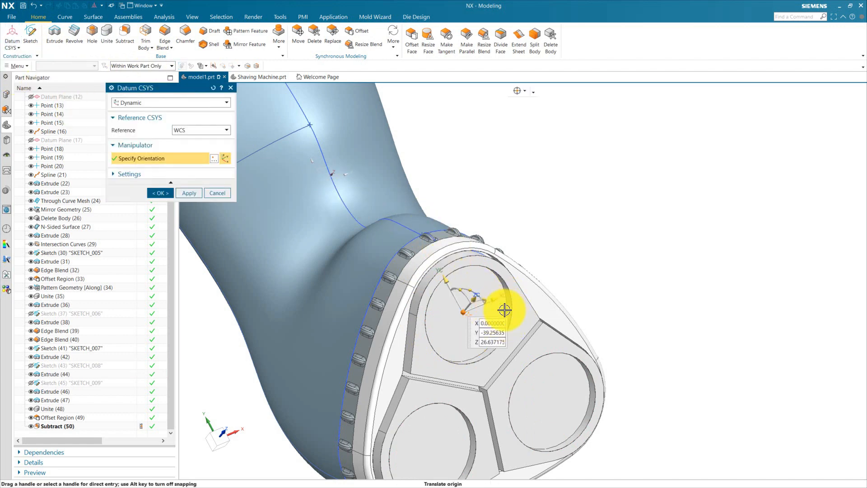
Align the coordinate system's YC axis with the edge of the divider arm between the other two openings and create the datum.
middle_click_drag(553, 212, 581, 199)
left_click(497, 260)
scroll(526, 328, "up", 1)
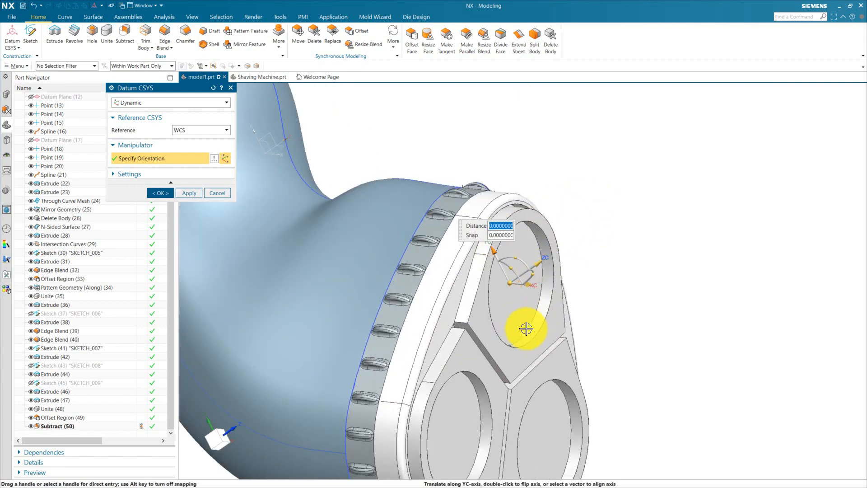
scroll(474, 258, "down", 3)
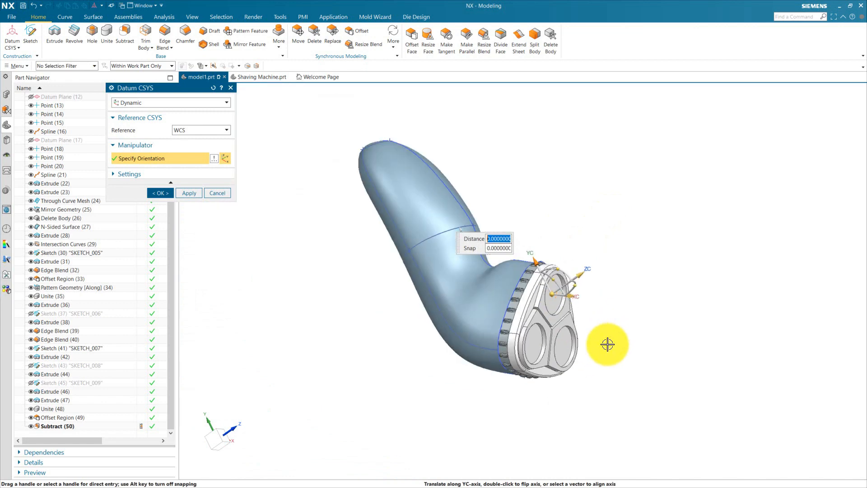
middle_click_drag(607, 344, 528, 362)
scroll(513, 151, "up", 3)
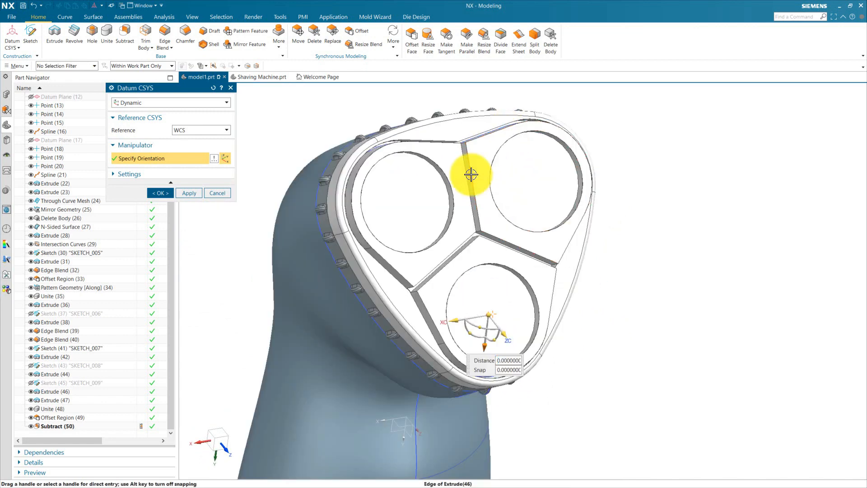
left_click(471, 175)
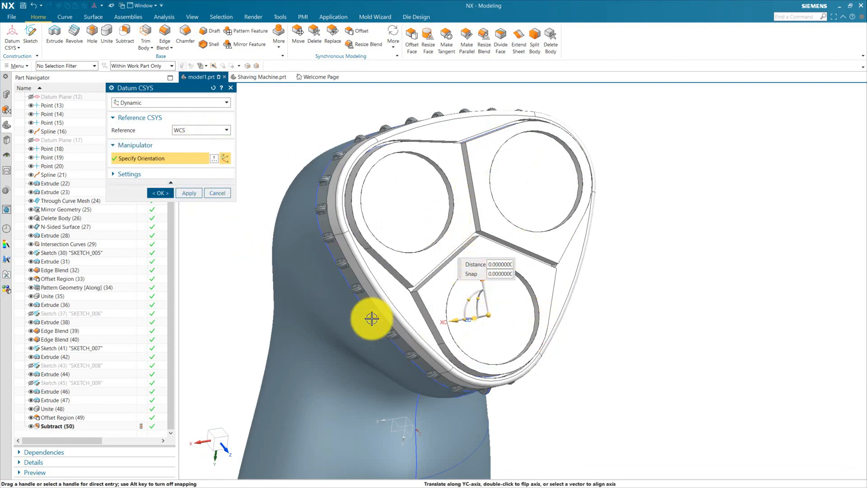
middle_click_drag(371, 316, 404, 213)
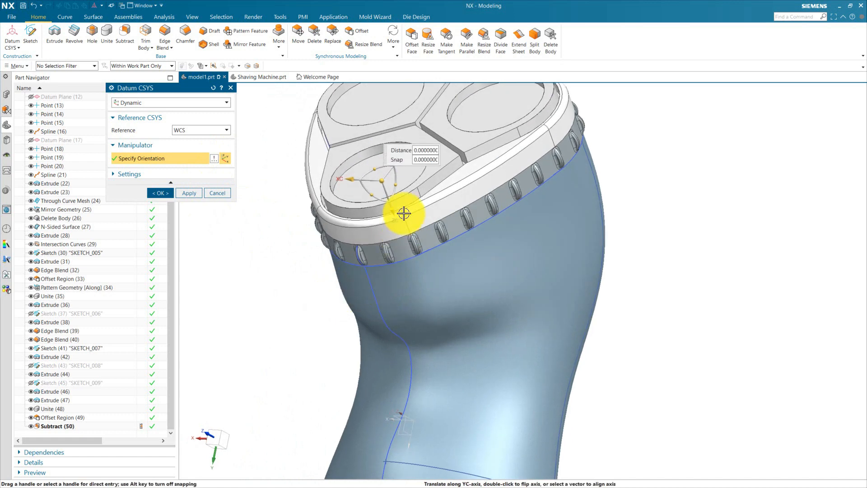
left_click(369, 196)
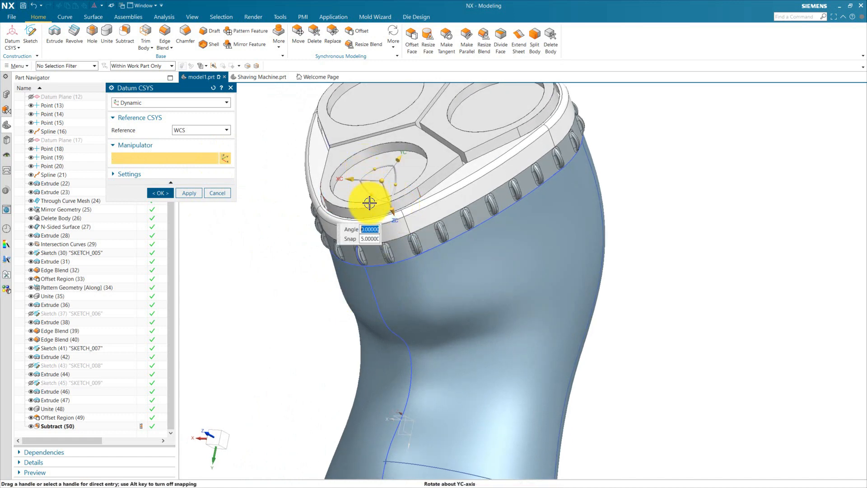
middle_click(330, 237)
scroll(285, 263, "down", 3)
middle_click_drag(285, 263, 492, 318)
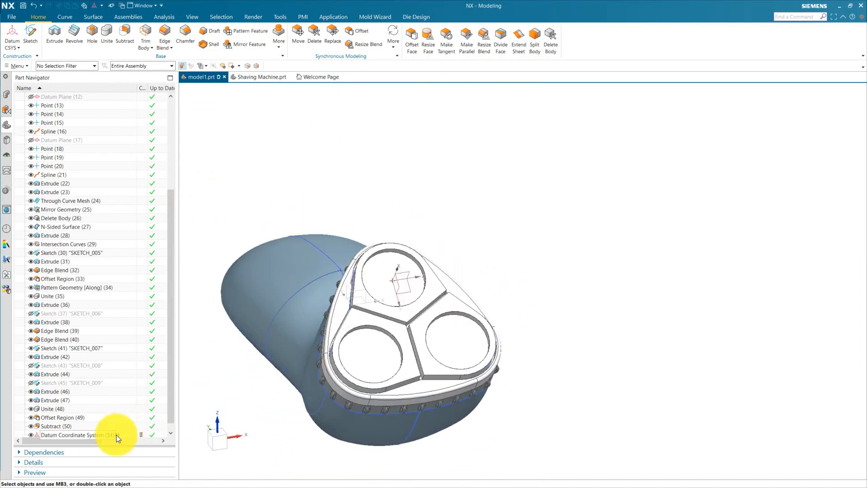
Edit the new datum coordinate system and rotate it 90 degrees about its XC axis.
left_click(115, 434)
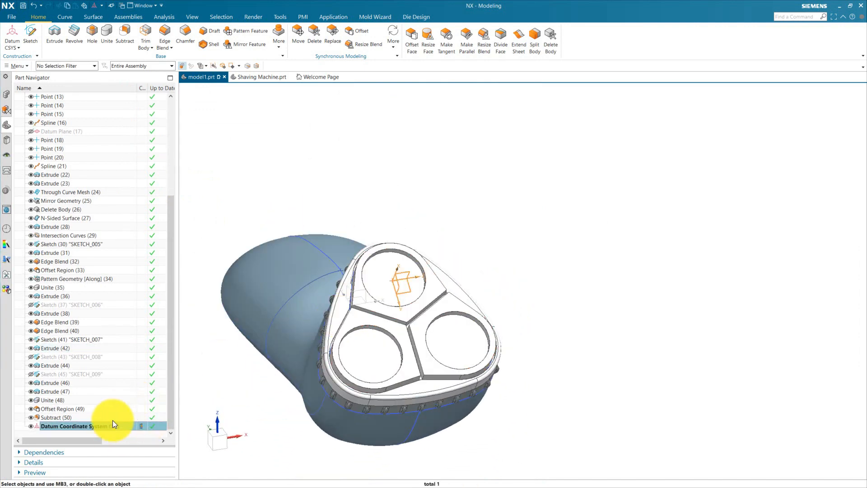
double_click(102, 426)
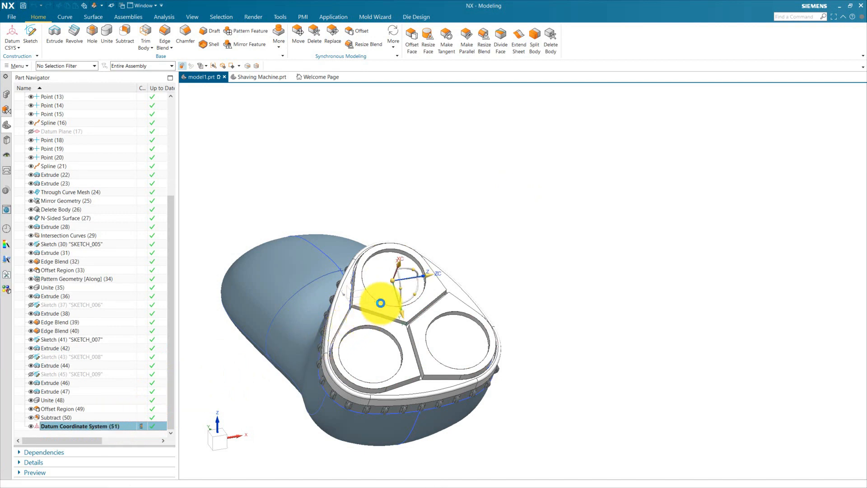
left_click(413, 270)
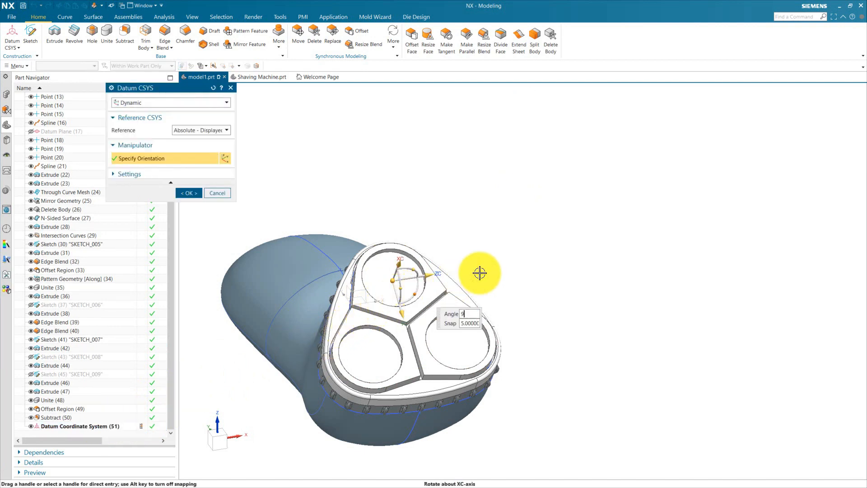
type("90")
key("Return")
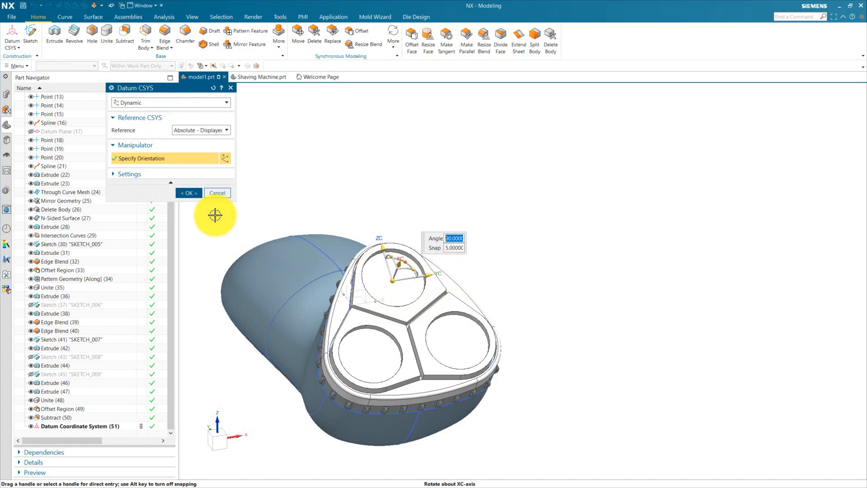
left_click(189, 193)
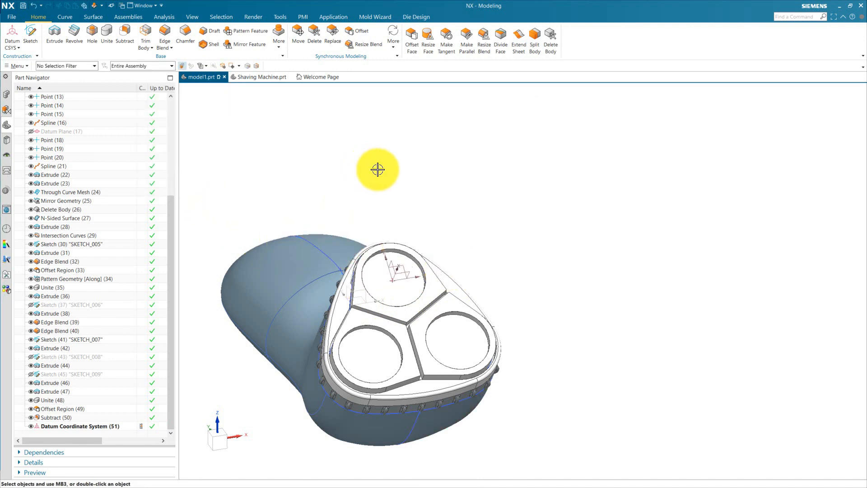
Create a new sketch on the new datum coordinate system's XZ plane at the circular opening, with its Z axis as the horizontal reference.
scroll(393, 273, "down", 5)
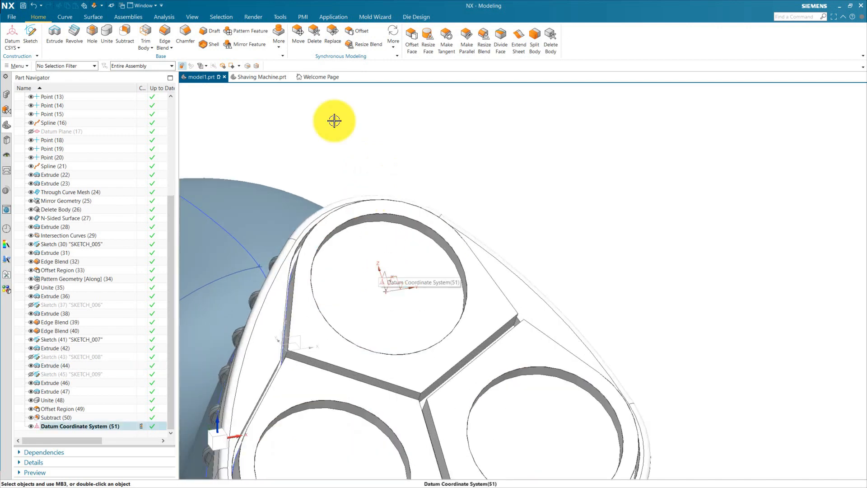
scroll(327, 141, "up", 4)
left_click(31, 30)
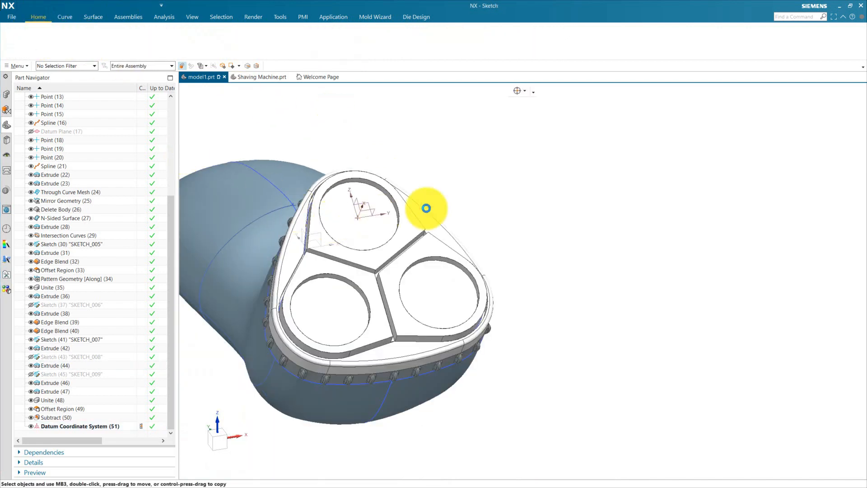
mouse_move(553, 218)
middle_mouse_down()
mouse_move(551, 269)
mouse_move(469, 258)
mouse_move(319, 199)
middle_mouse_up()
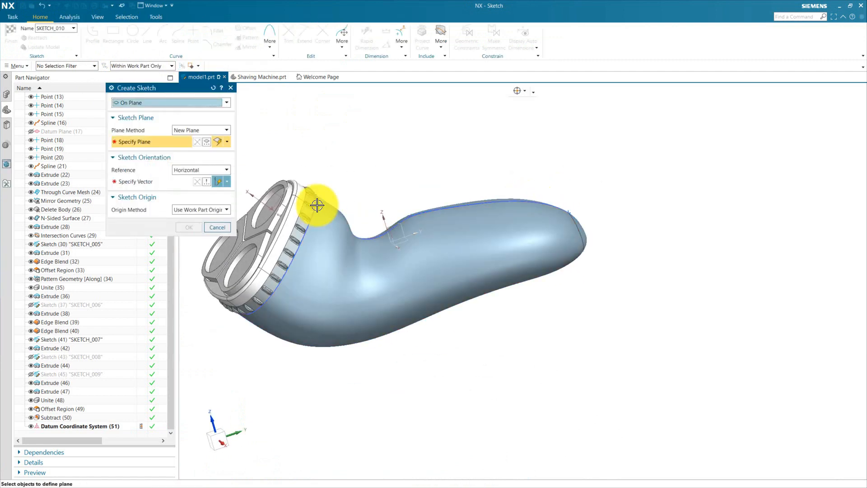
scroll(261, 193, "down", 3)
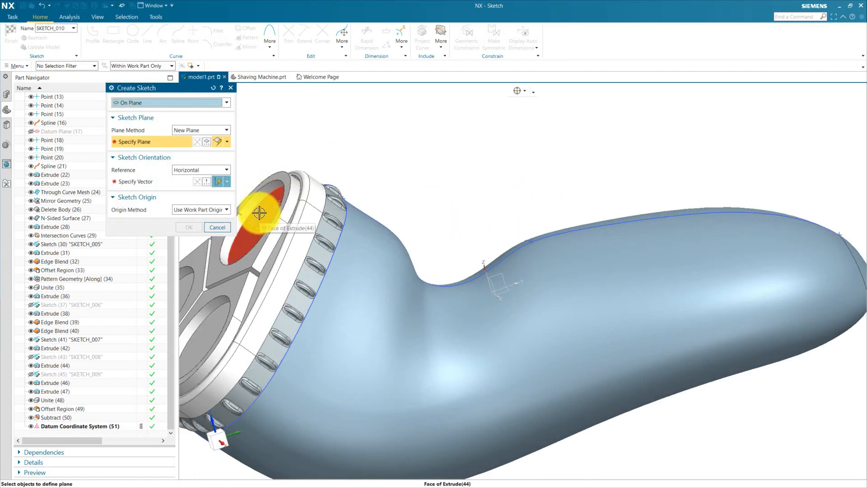
left_click(259, 208)
left_click(158, 180)
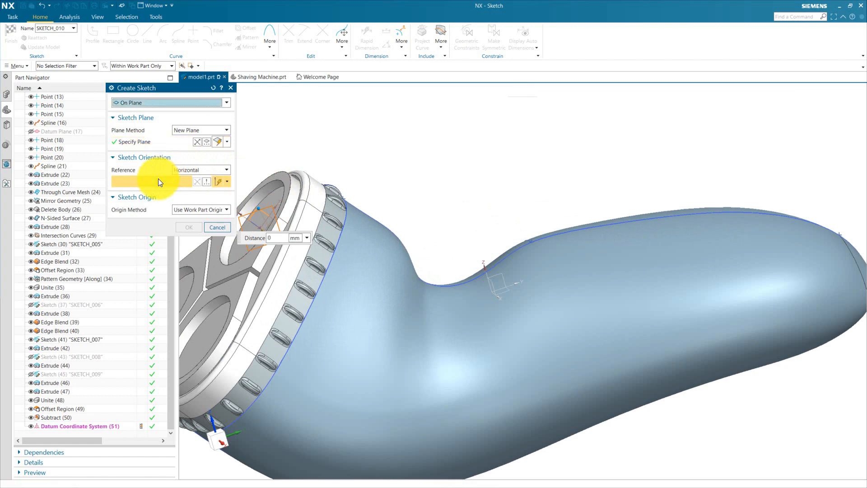
scroll(270, 213, "down", 2)
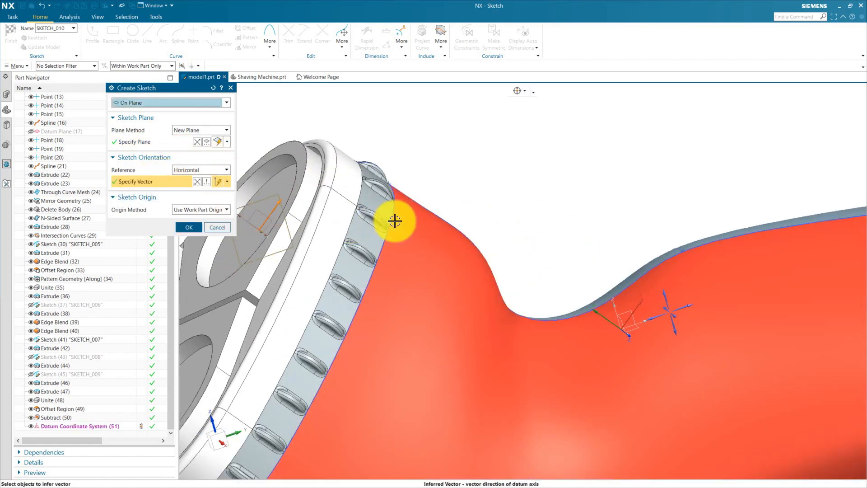
left_click(274, 215)
left_click(195, 226)
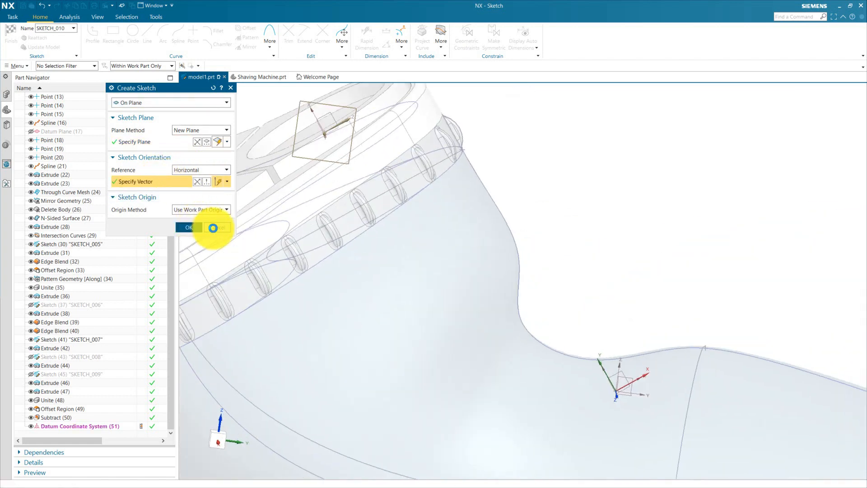
Sketch a vertical line about 13.5 mm long from the datum origin, with a horizontal line about 2.3 mm long from its upper end.
scroll(373, 174, "down", 3)
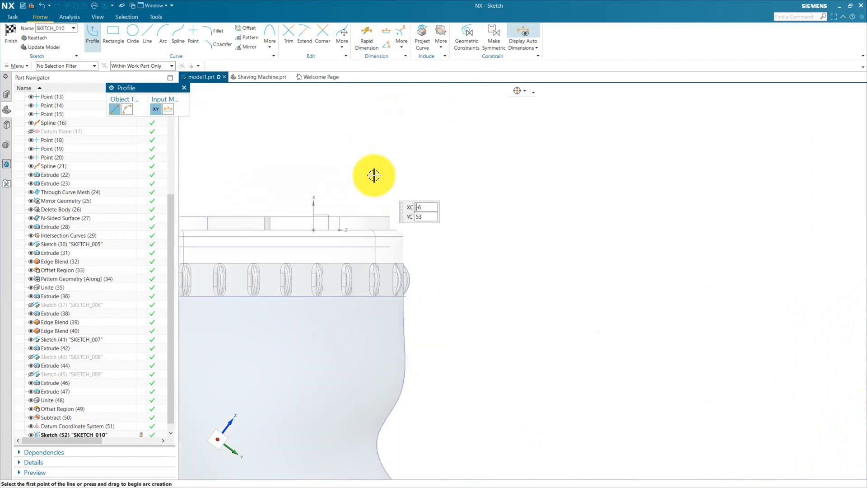
scroll(302, 251, "down", 3)
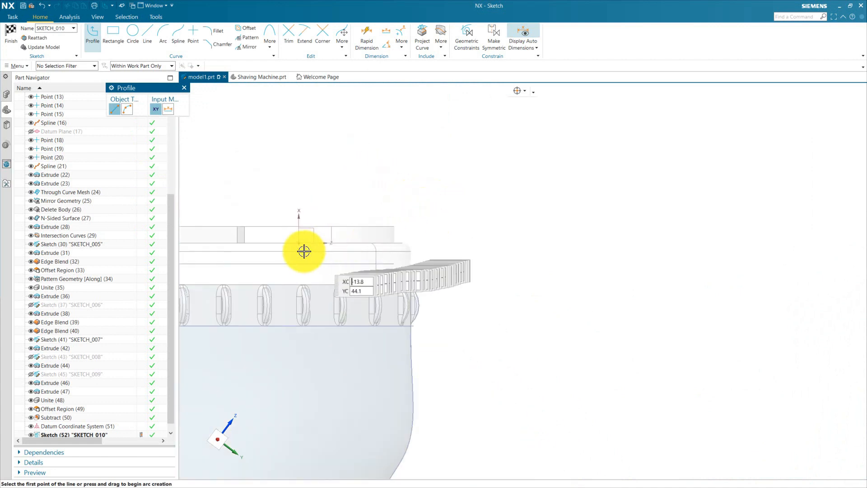
left_click(92, 37)
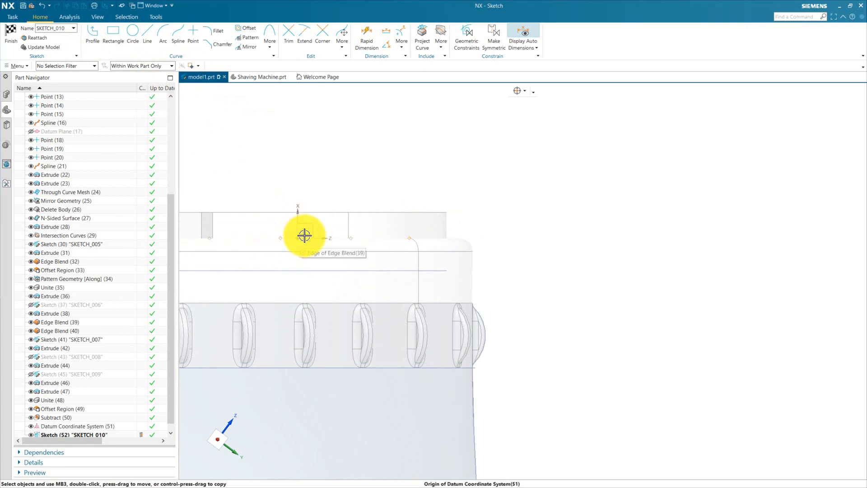
mouse_move(304, 236)
middle_mouse_down()
mouse_move(353, 238)
mouse_move(312, 264)
middle_mouse_up()
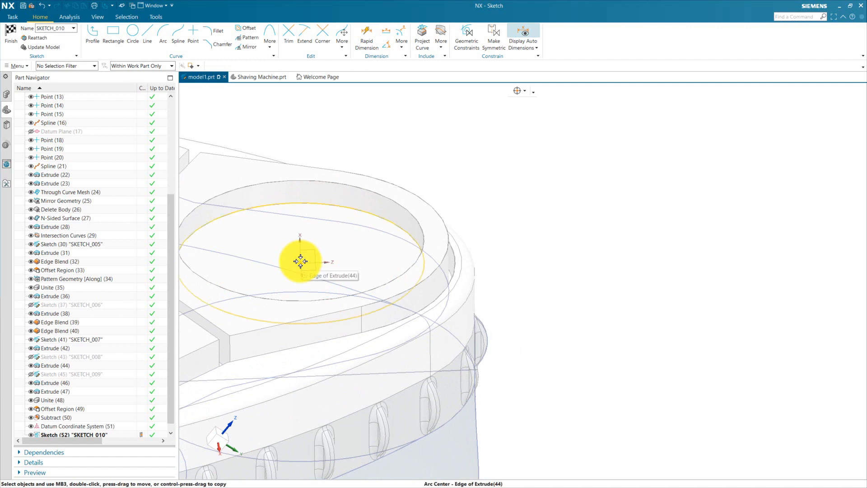
left_click(92, 37)
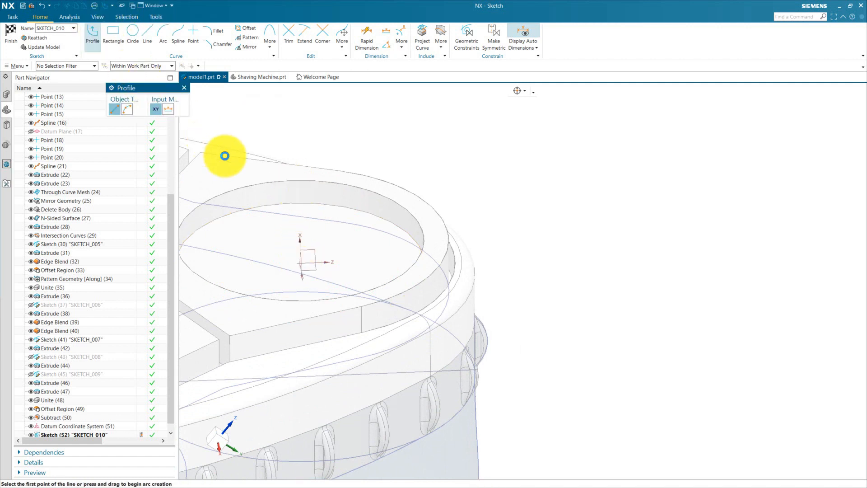
left_click(299, 260)
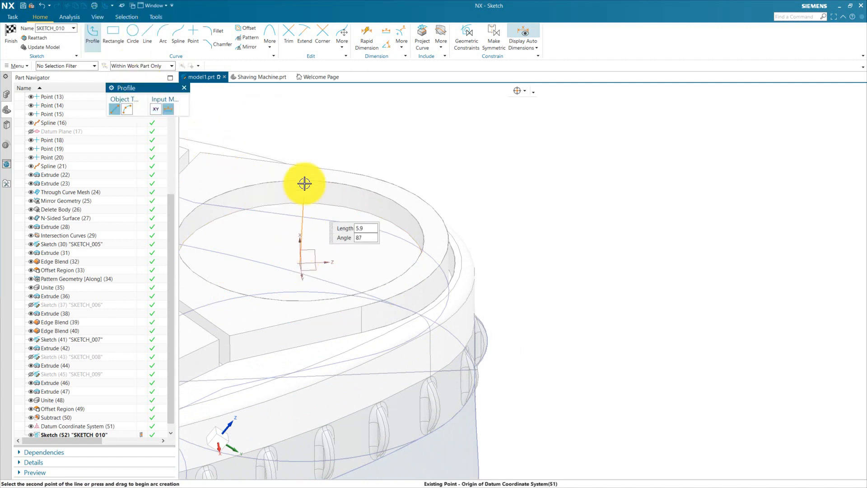
left_click(299, 111)
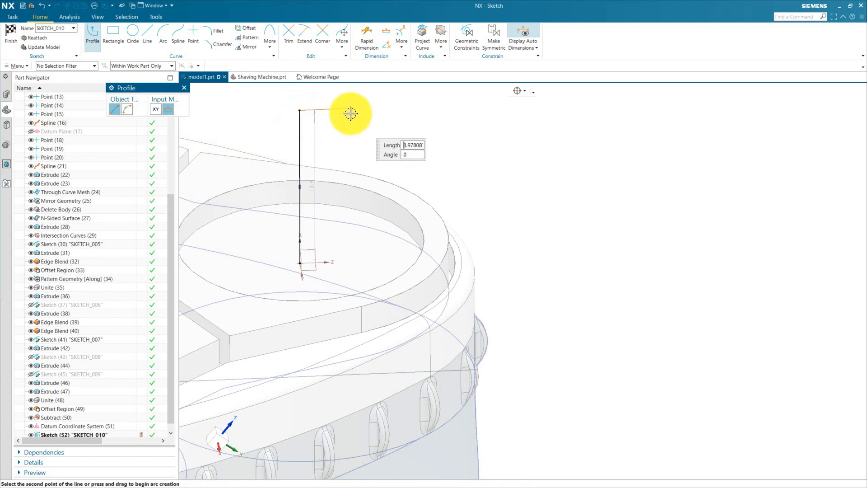
left_click(270, 109)
key("Escape")
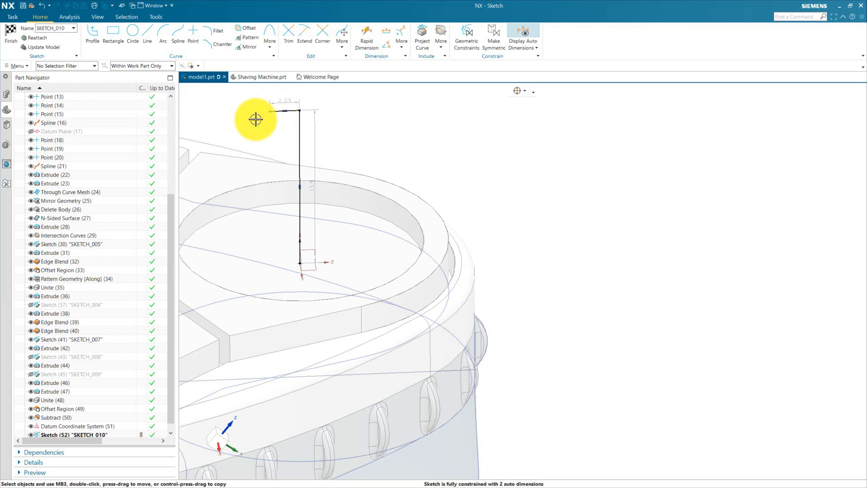
Set the vertical line's length to 3.9 mm.
scroll(274, 108, "down", 1)
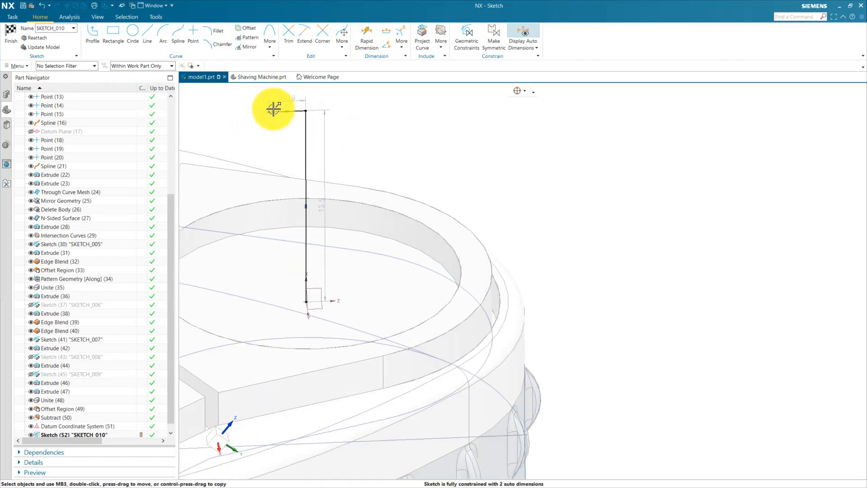
scroll(234, 123, "up", 1)
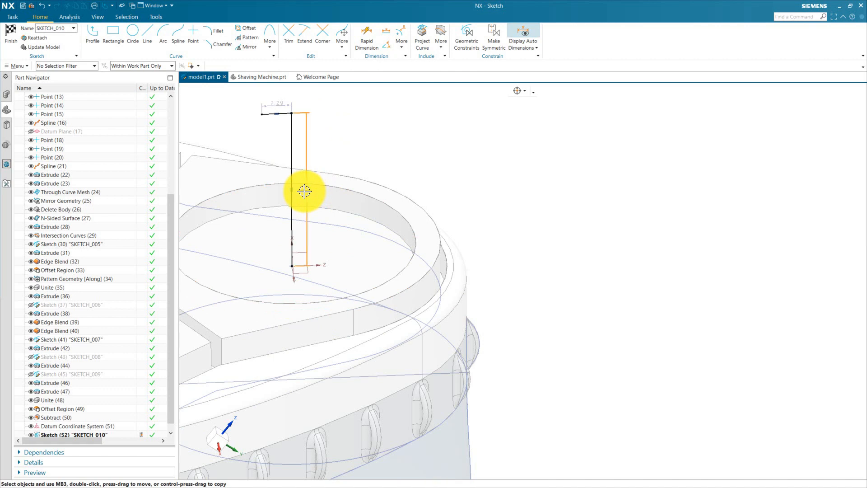
double_click(309, 193)
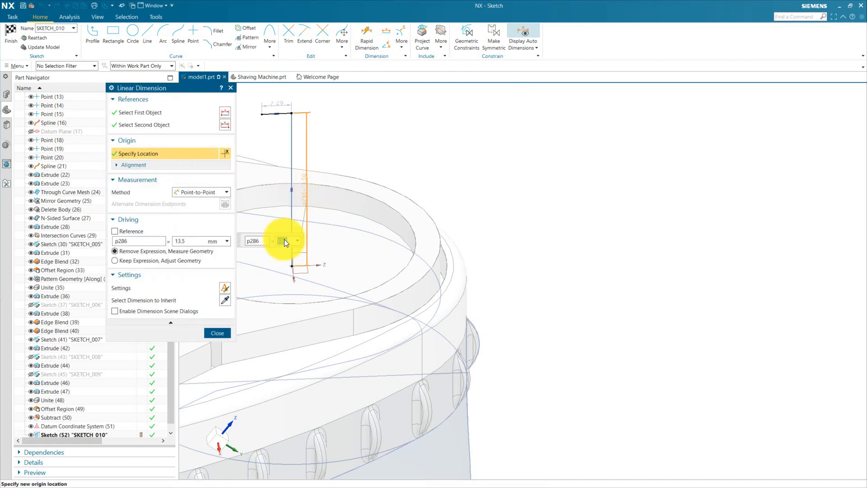
type("3.9")
key("Return")
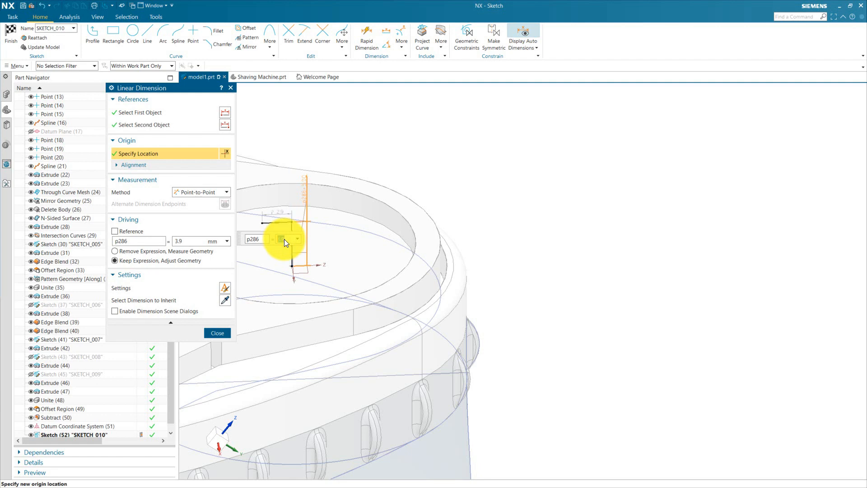
key("Escape")
Set the short horizontal line's length to 1 mm.
scroll(280, 231, "up", 2)
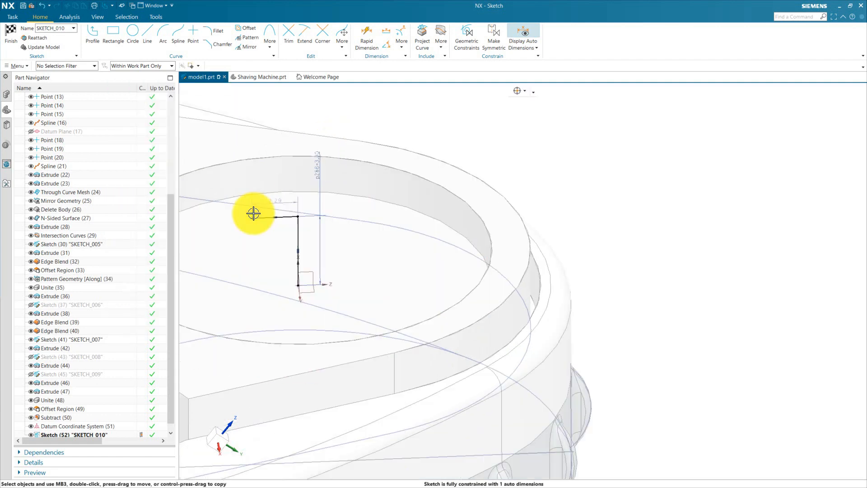
double_click(270, 199)
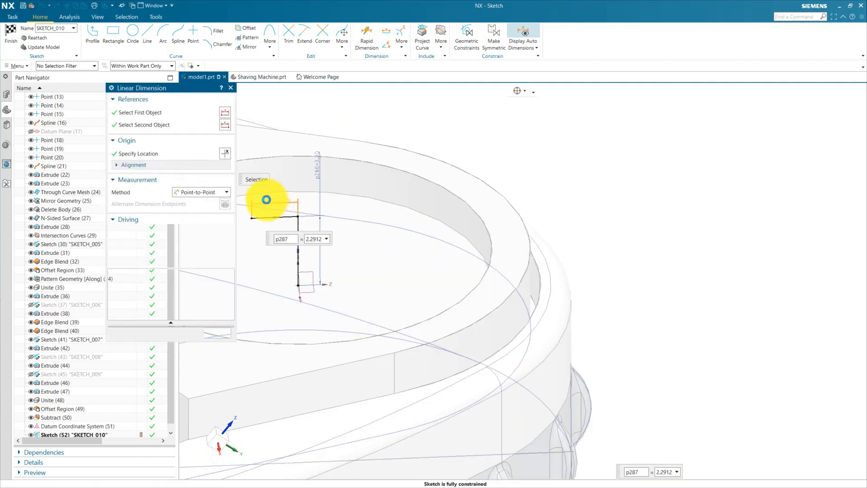
type("1")
key("Return")
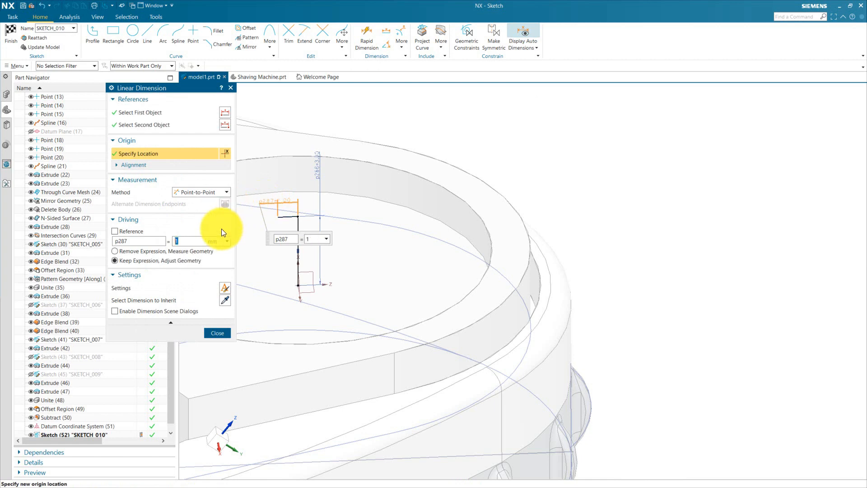
key("Escape")
Convert the short horizontal line at the vertical line's upper end to a reference line.
scroll(287, 217, "up", 2)
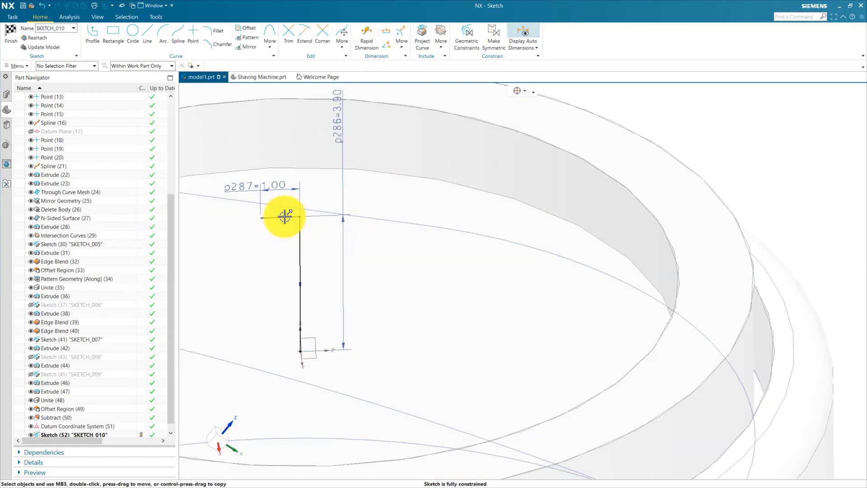
left_click(286, 218)
left_click(300, 204)
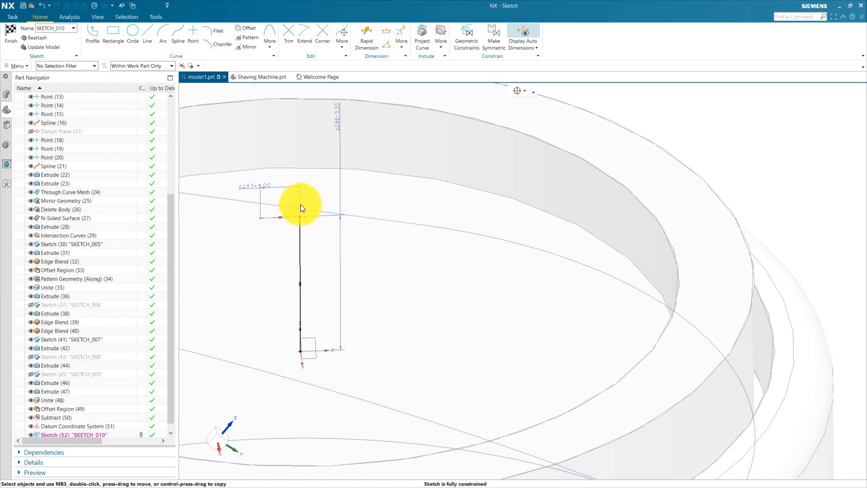
Orient the view to the sketch plane and section the model along it to show the opening's inner profile.
scroll(285, 205, "down", 2)
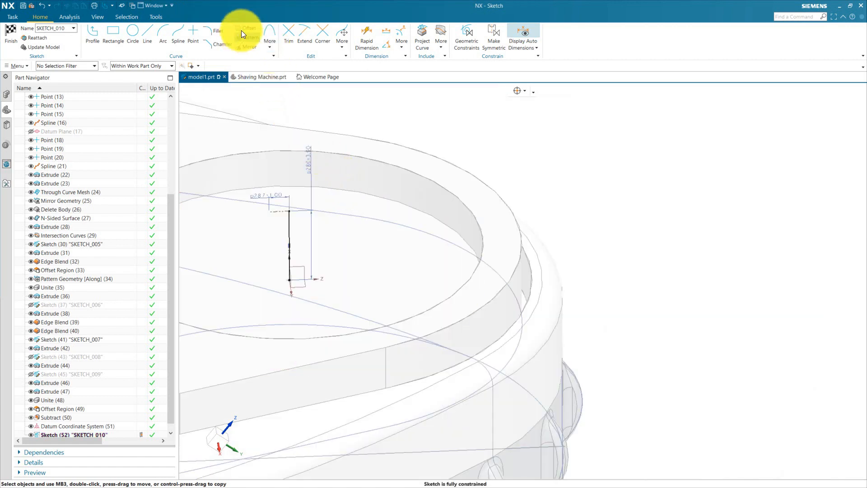
left_click(94, 17)
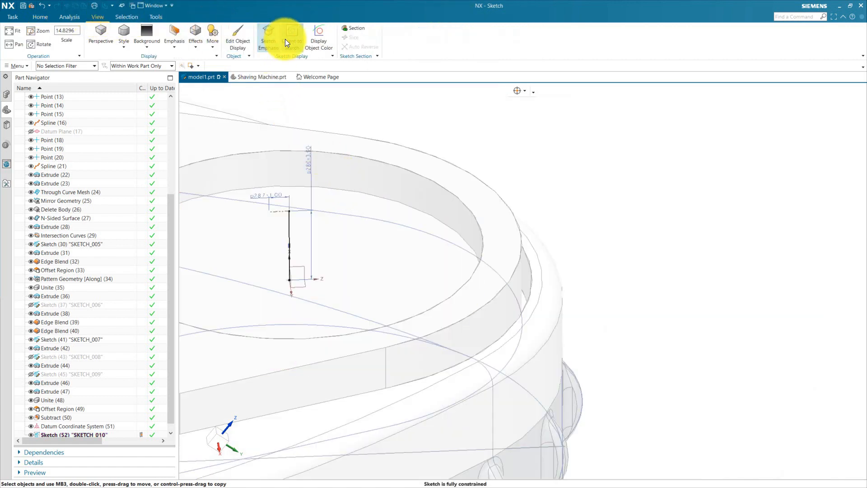
left_click(289, 38)
scroll(289, 127, "down", 2)
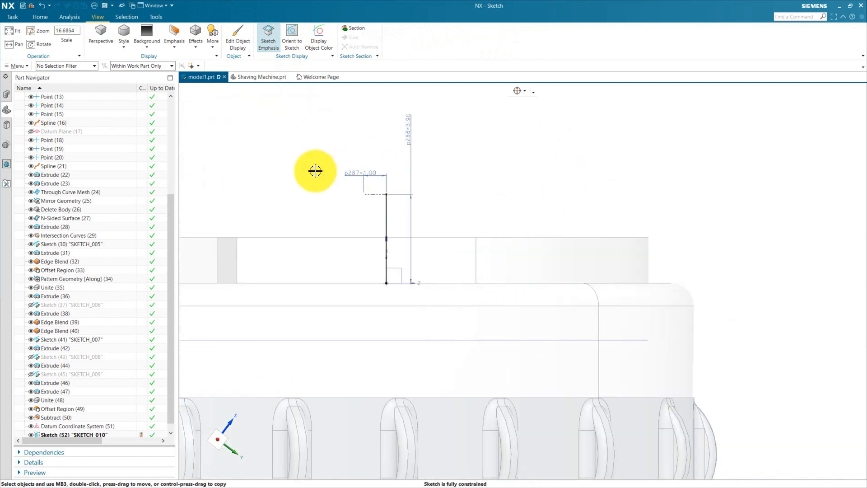
scroll(313, 171, "down", 1)
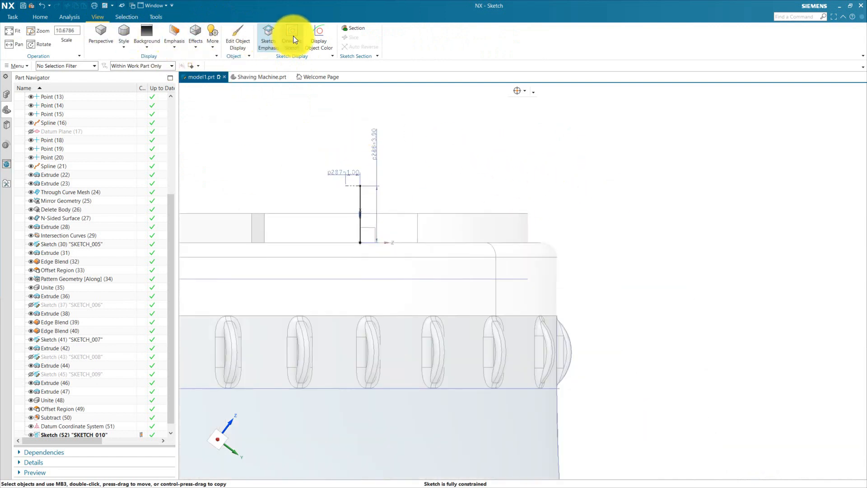
left_click(353, 28)
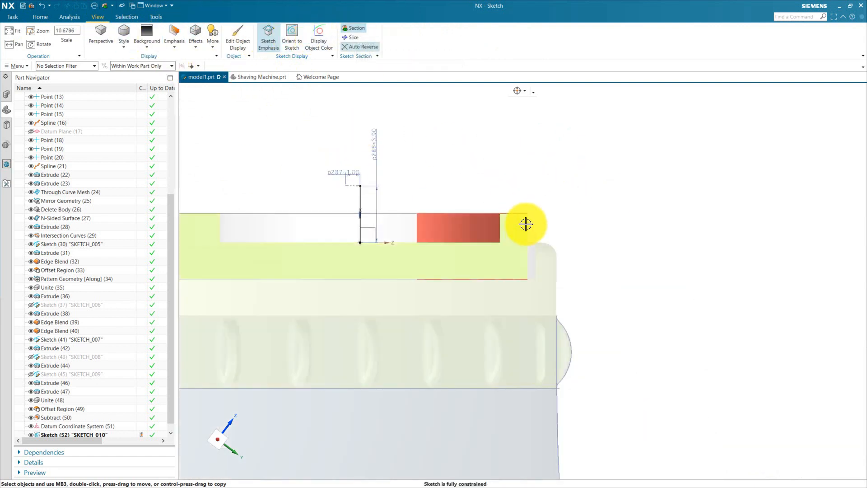
scroll(496, 237, "up", 2)
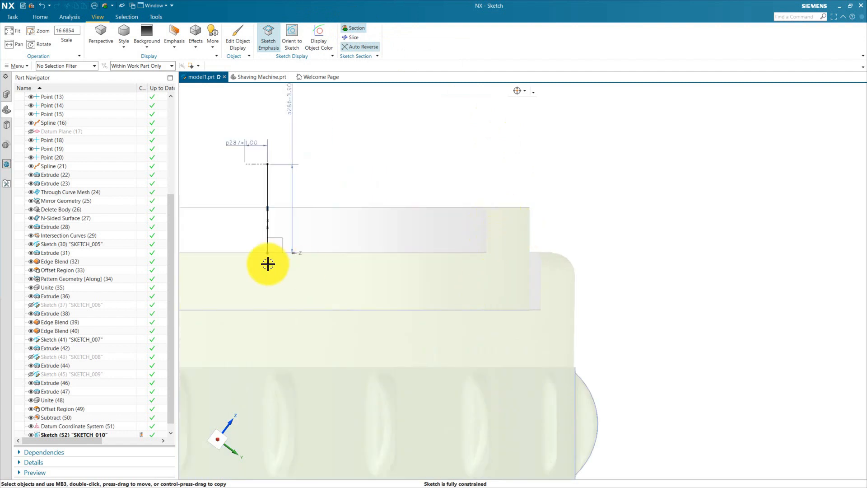
scroll(333, 264, "down", 2)
scroll(419, 261, "down", 2)
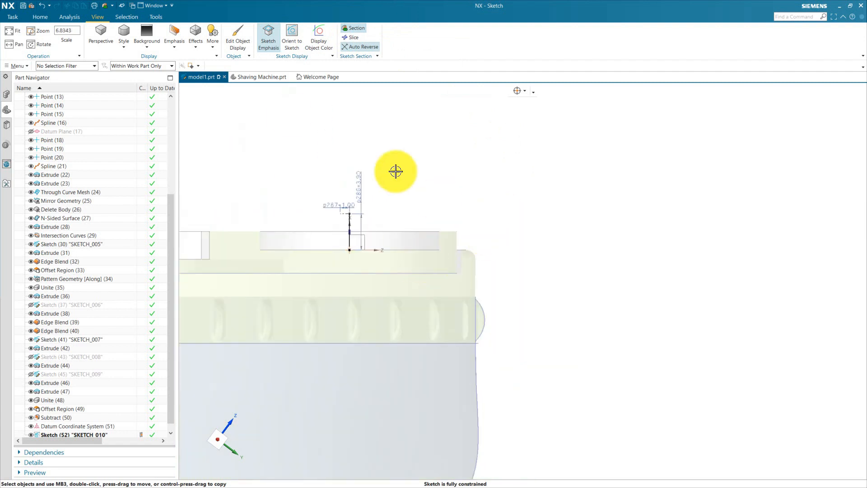
Sketch connected lines from the vertical line's lower end: about 8.7 mm across, 3.3 mm up, 2.7 mm back and 0.8 mm down.
left_click(41, 18)
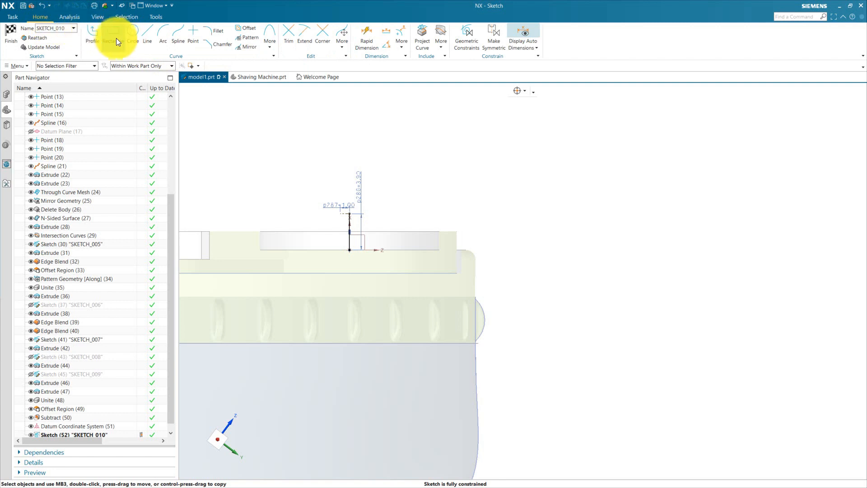
left_click(91, 33)
scroll(368, 242, "up", 3)
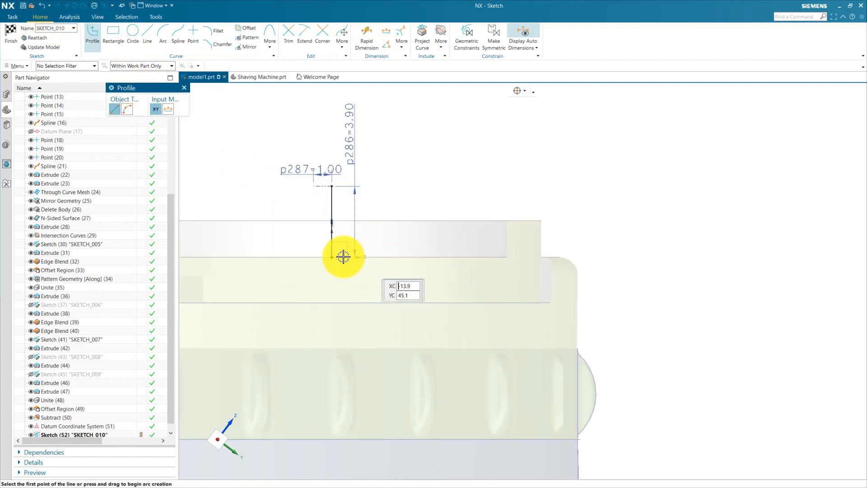
left_click(332, 257)
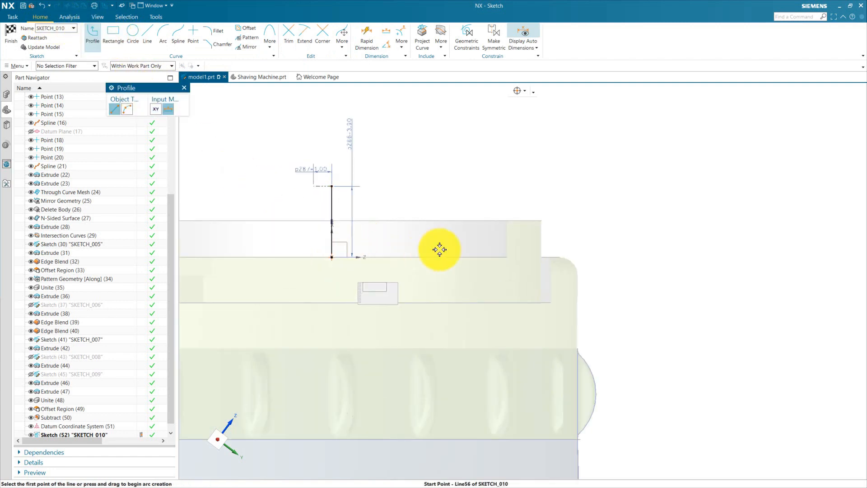
left_click(490, 257)
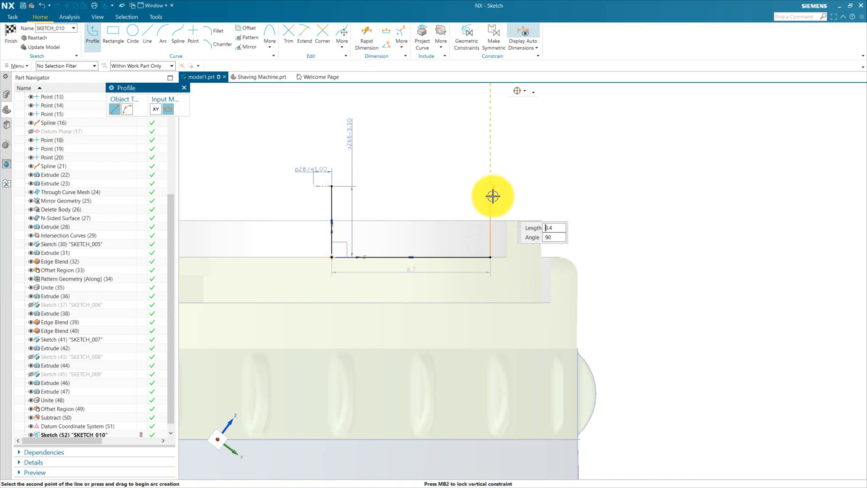
left_click(491, 197)
left_click(441, 197)
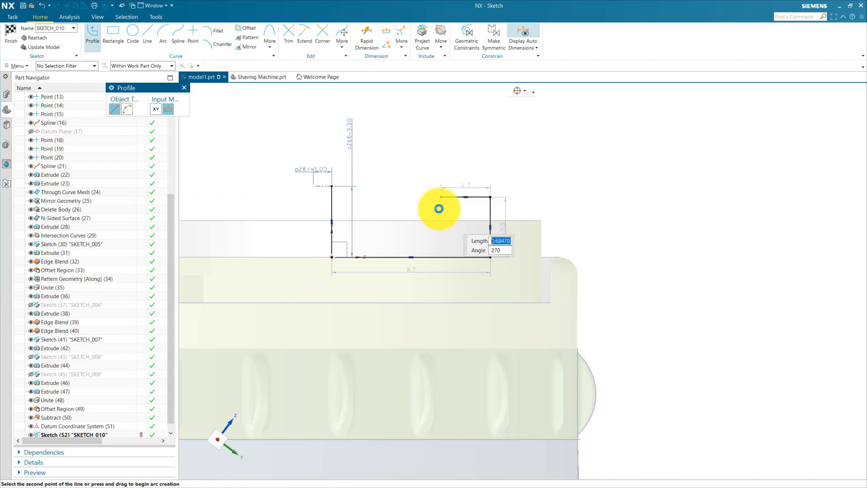
scroll(438, 208, "up", 3)
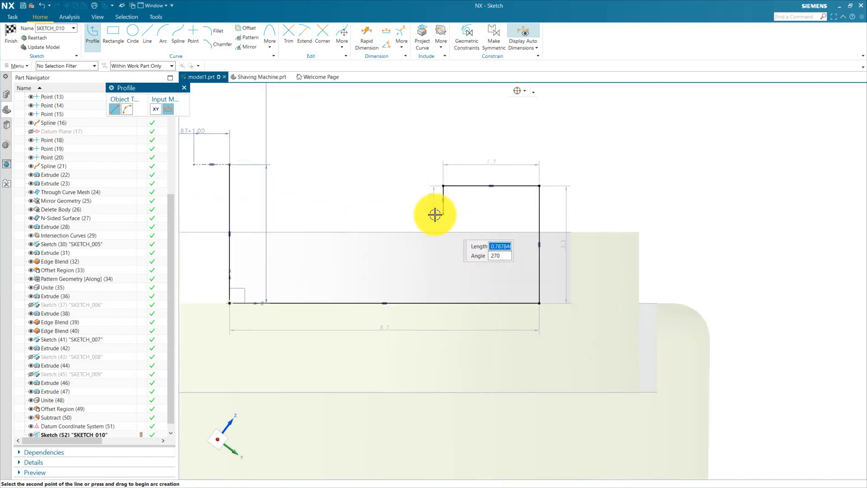
left_click(435, 215)
key("Escape")
Close the profile with an arc of about 13.7 mm radius, tangent to the reference line, from the vertical line's upper end to the short step's lower end.
left_click(167, 34)
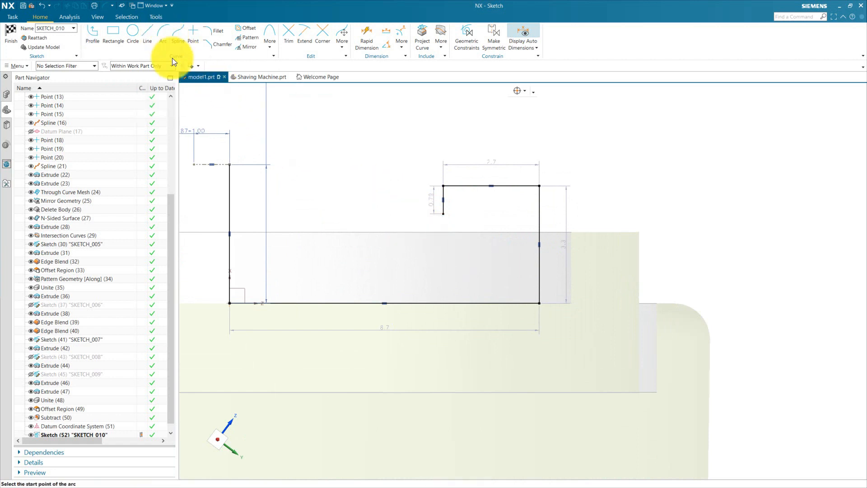
left_click(229, 164)
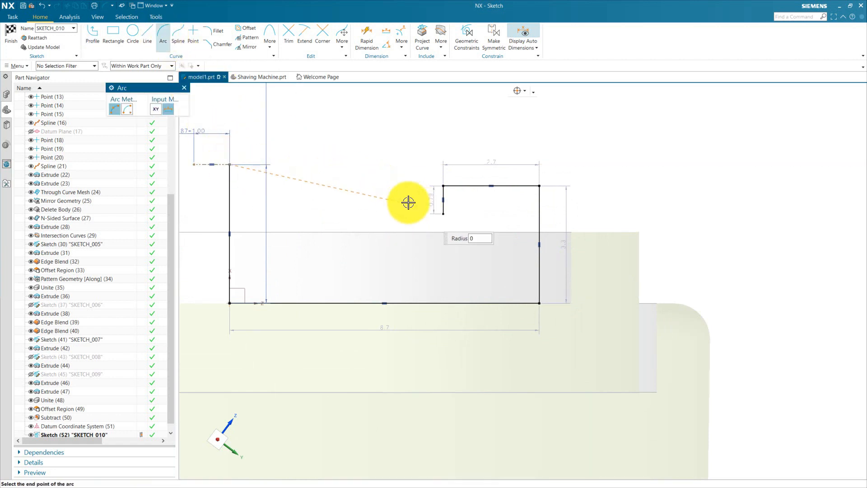
left_click(442, 214)
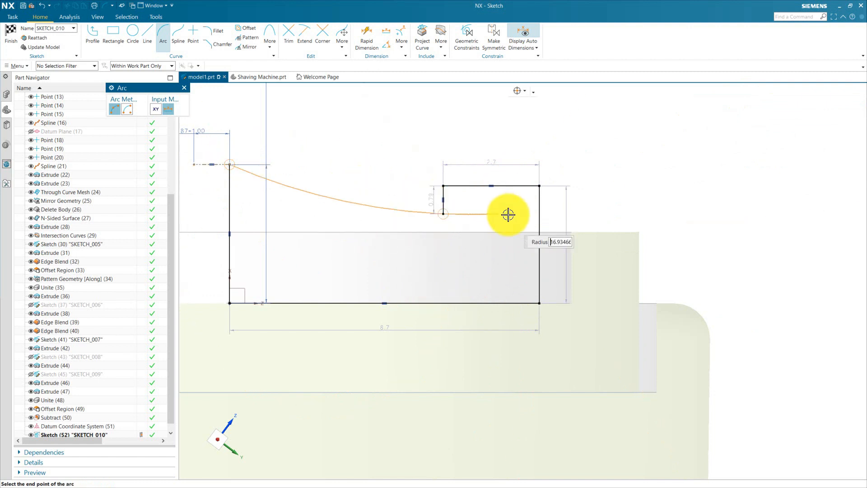
left_click(453, 218)
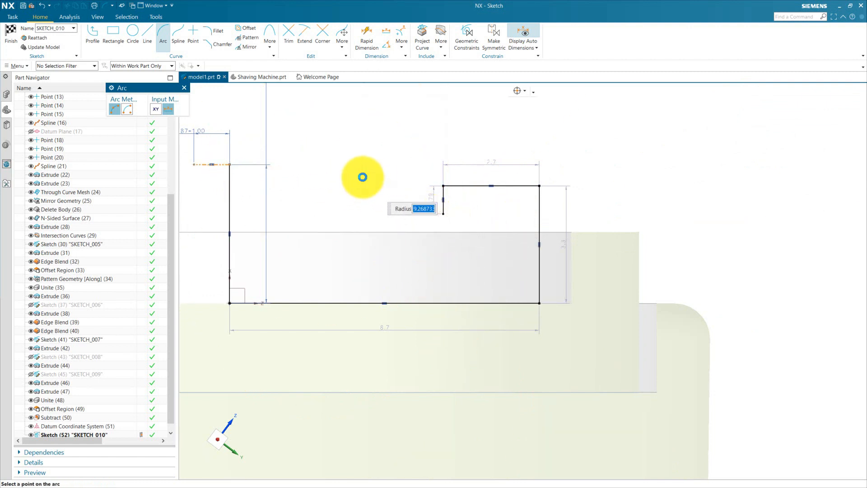
left_click(361, 184)
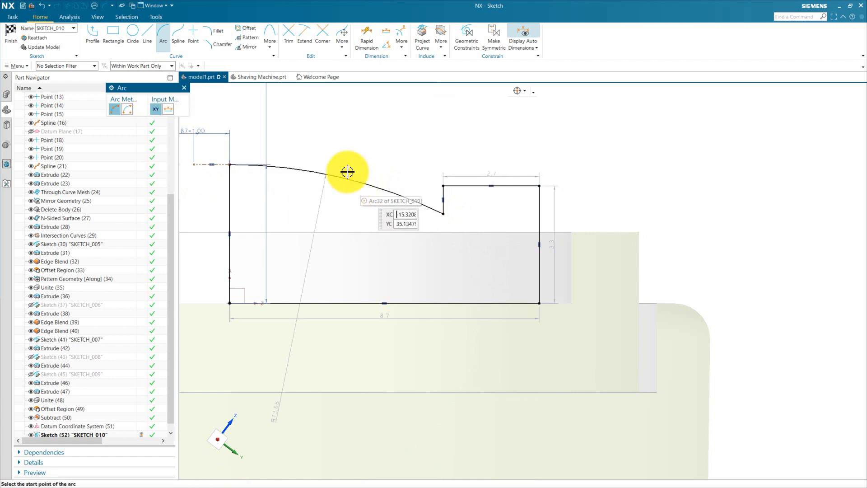
left_click(184, 88)
scroll(226, 167, "up", 8)
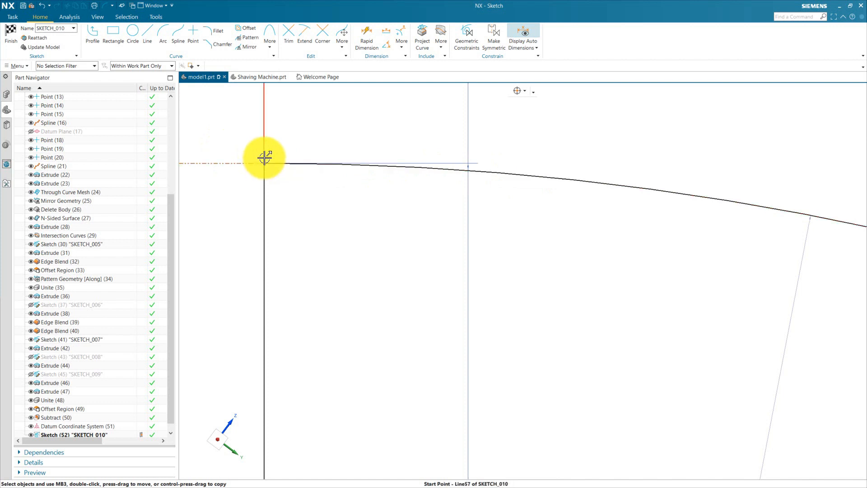
scroll(264, 159, "down", 5)
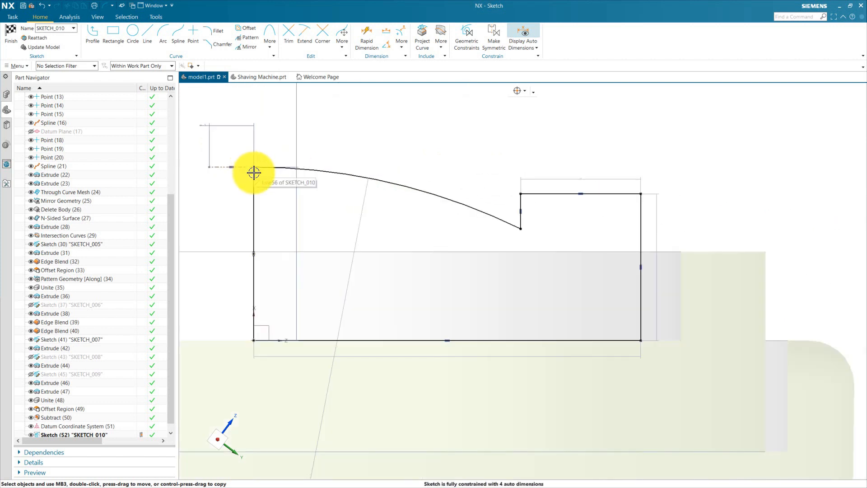
scroll(316, 203, "down", 3)
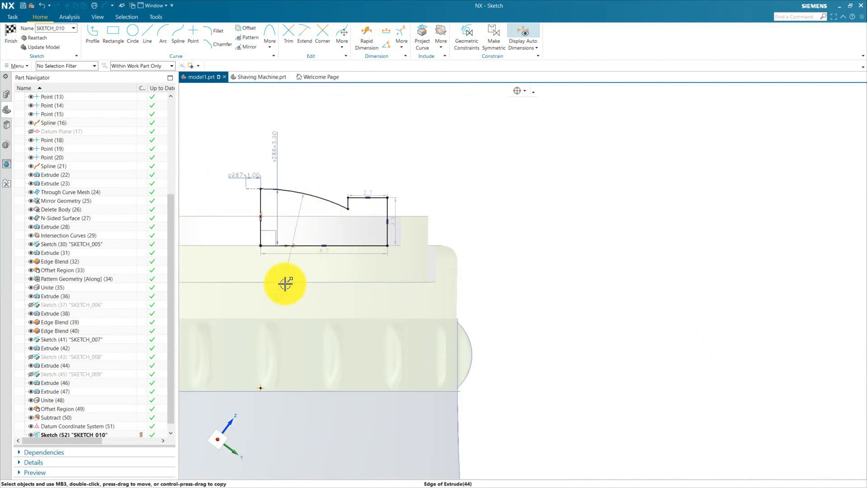
Move the arc's radius dimension above the profile and set the radius to 30 mm.
left_click_drag(278, 291, 305, 171)
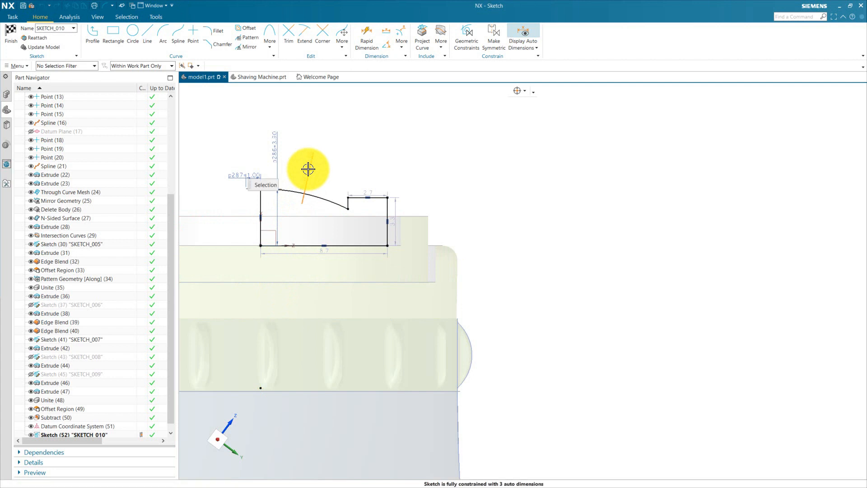
left_click(307, 168)
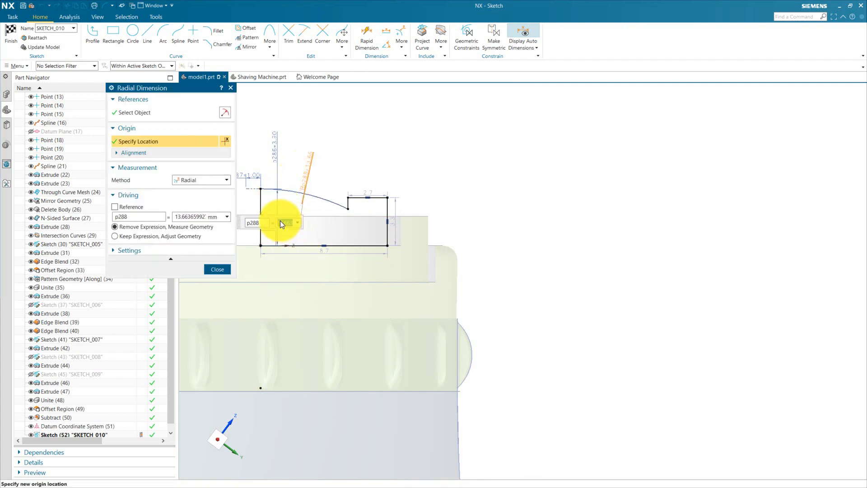
type("30")
key("Return")
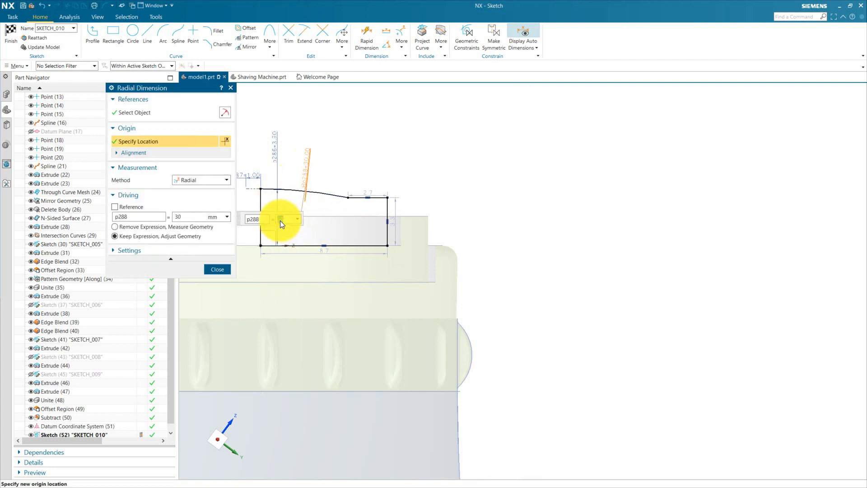
key("Escape")
Set the outer vertical line's height to 3.9 mm and move the short upper line's width dimension farther above the profile.
scroll(405, 218, "up", 1)
scroll(397, 222, "up", 1)
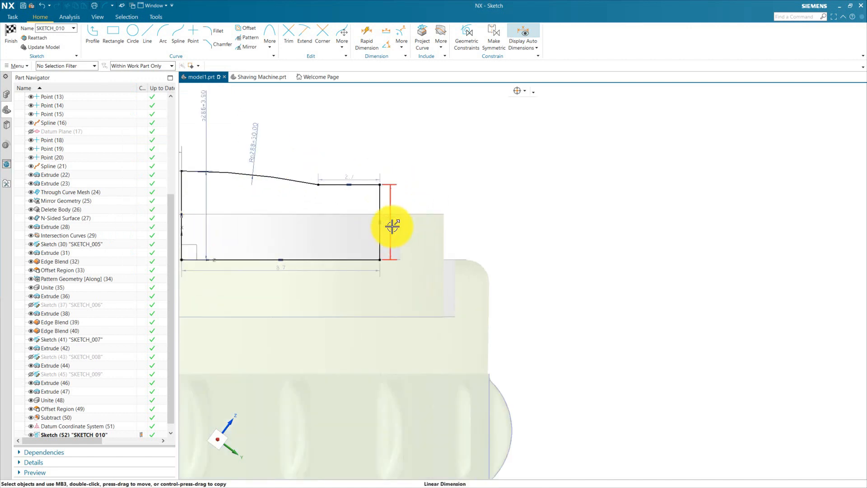
left_click(390, 225)
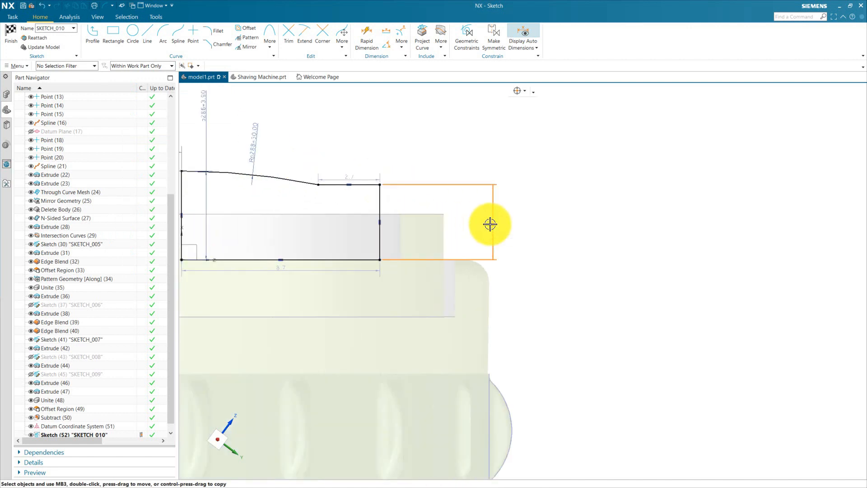
left_click(490, 224)
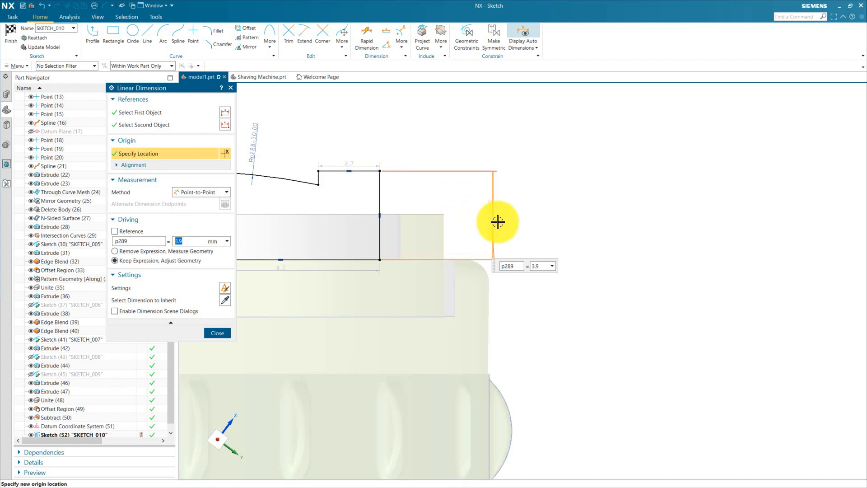
middle_click(498, 222)
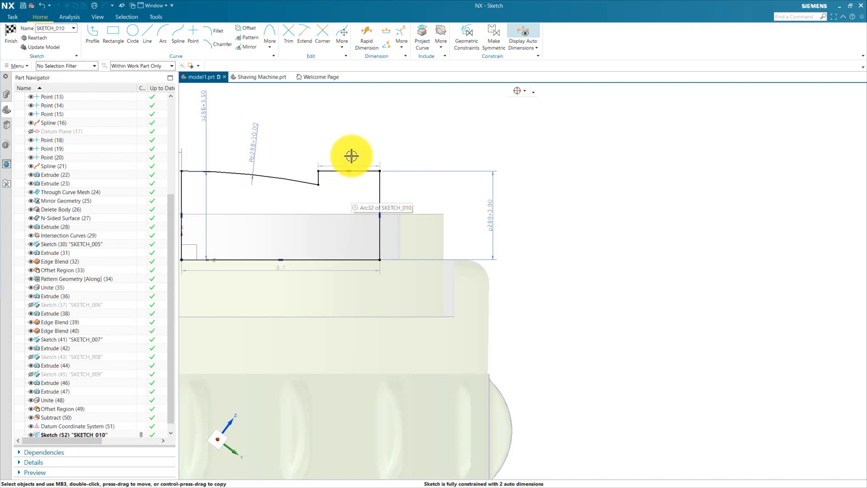
left_click_drag(351, 160, 351, 144)
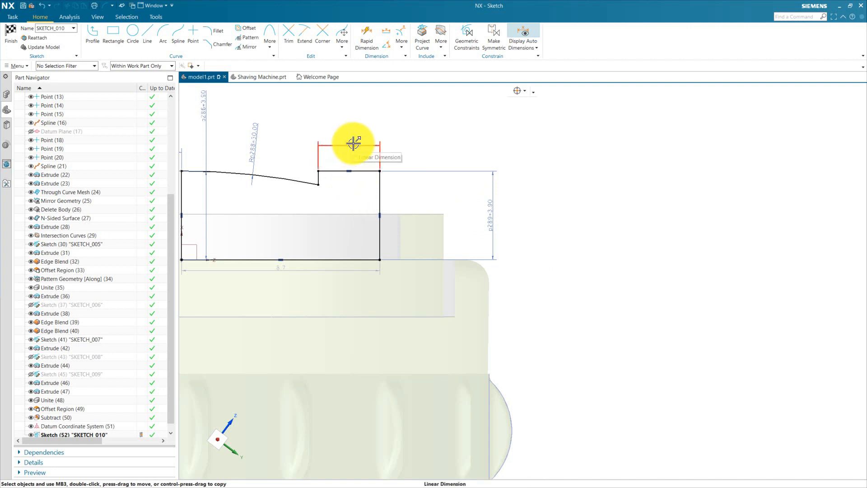
Dimension the distance between the profile's inner and outer vertical lines and set it to 9.5 mm.
scroll(412, 170, "down", 2)
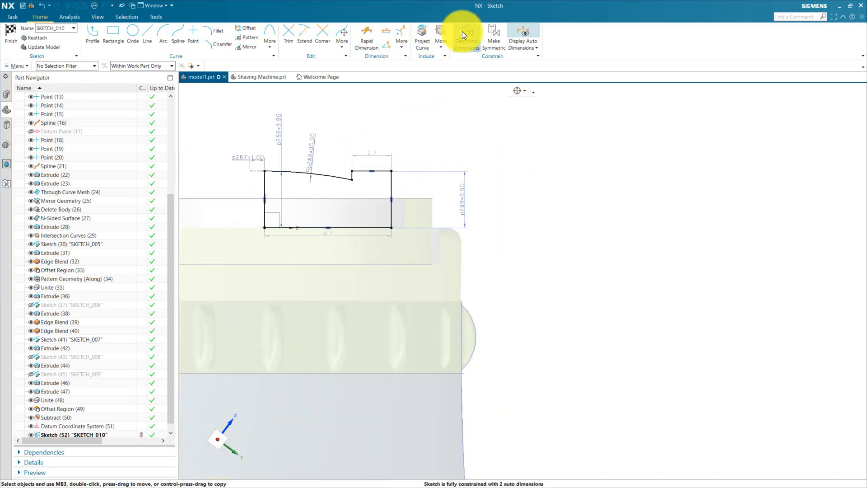
left_click(365, 33)
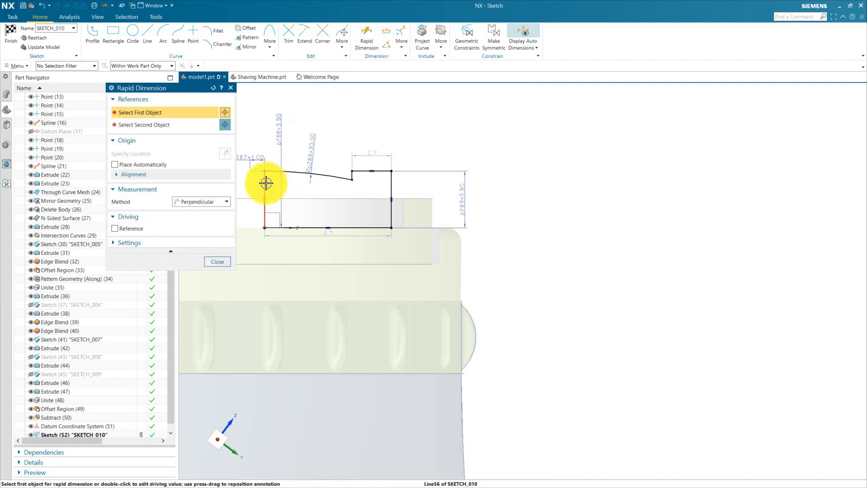
left_click(264, 196)
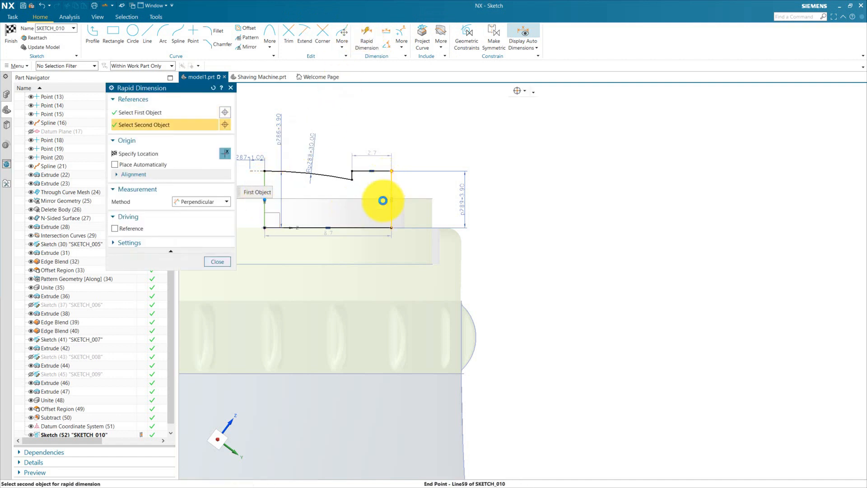
left_click(391, 199)
left_click(333, 97)
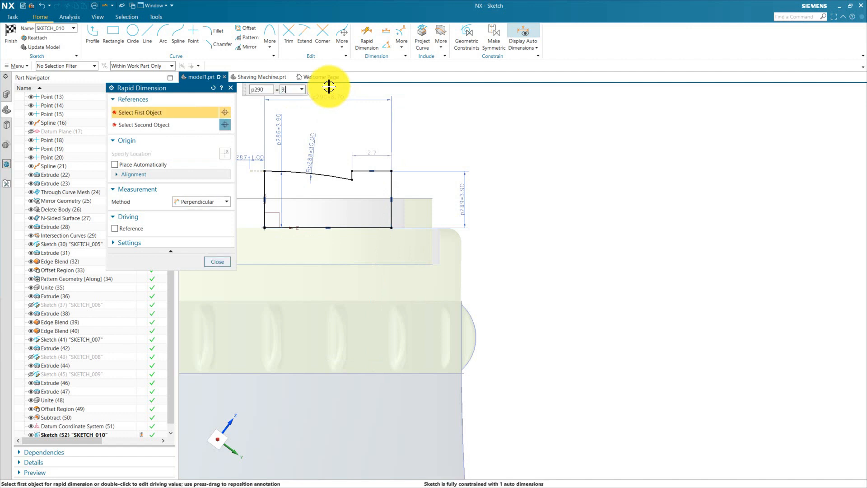
key("Return")
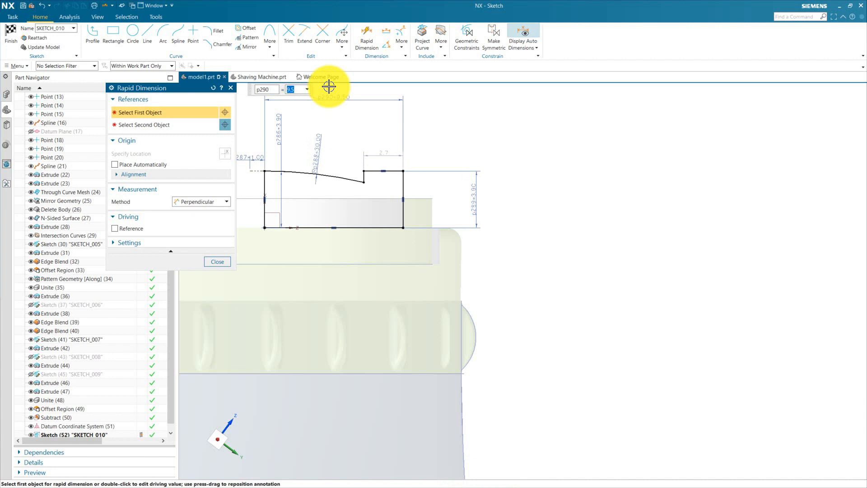
key("Escape")
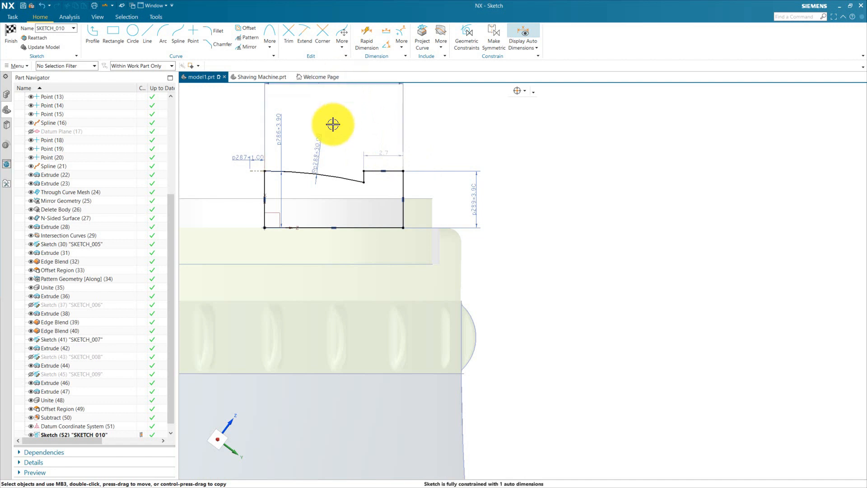
Dimension the distance from the inner vertical line to the short step line as 6.5 mm and place the dimension clear of the others.
scroll(332, 125, "down", 2)
left_click(365, 33)
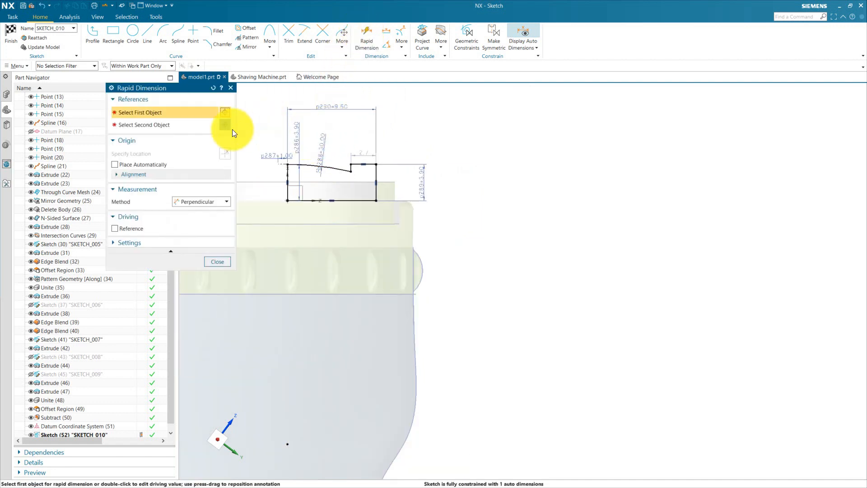
scroll(278, 193, "up", 3)
left_click(421, 140)
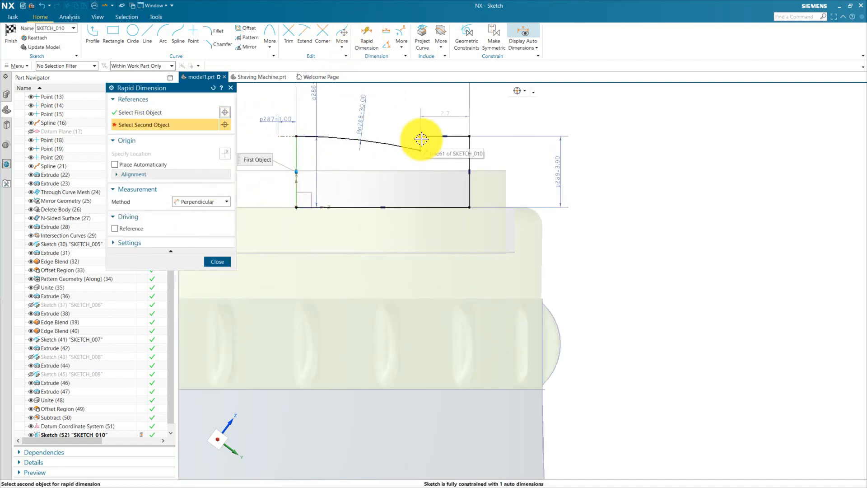
scroll(376, 228, "down", 3)
scroll(374, 146, "up", 1)
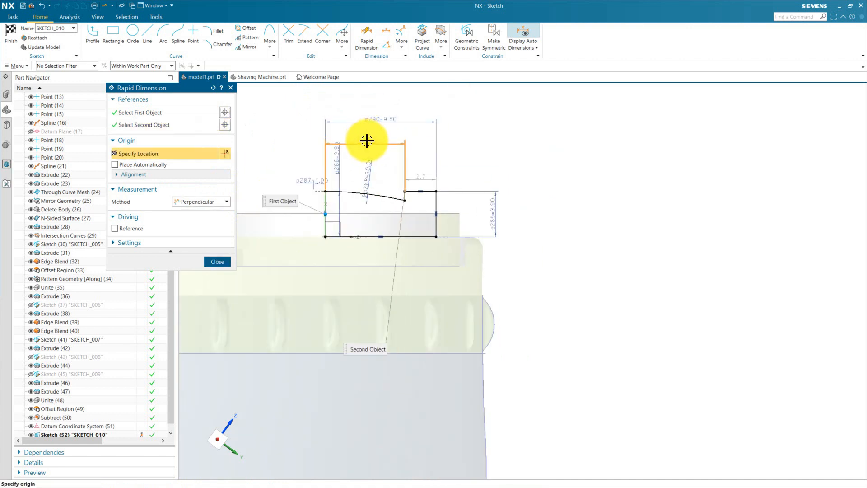
left_click(365, 140)
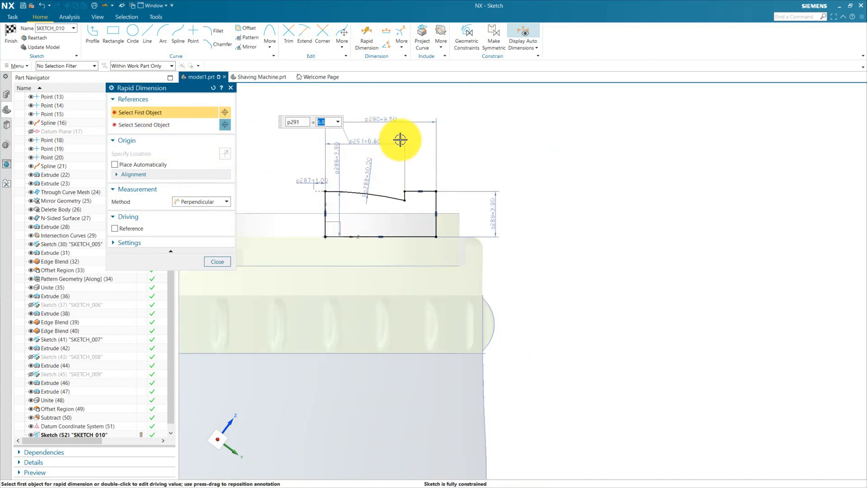
type("6.5")
key("Return")
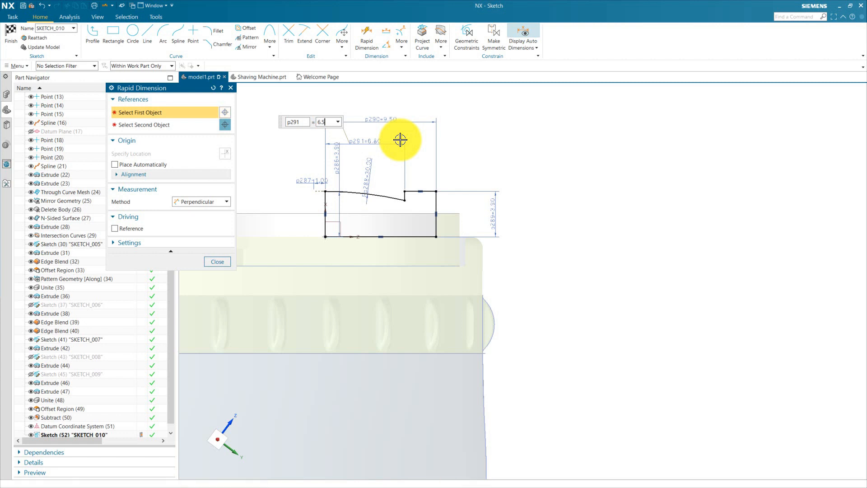
middle_click(411, 138)
scroll(362, 140, "up", 2)
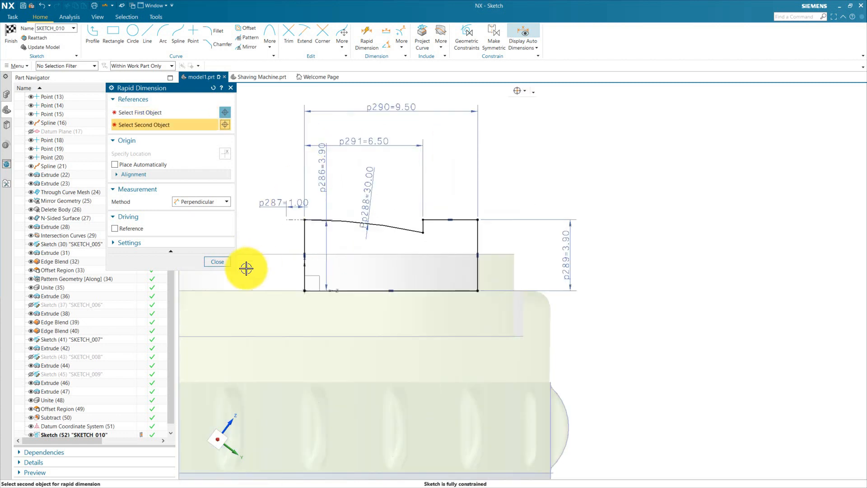
left_click(219, 262)
left_click_drag(374, 141, 374, 131)
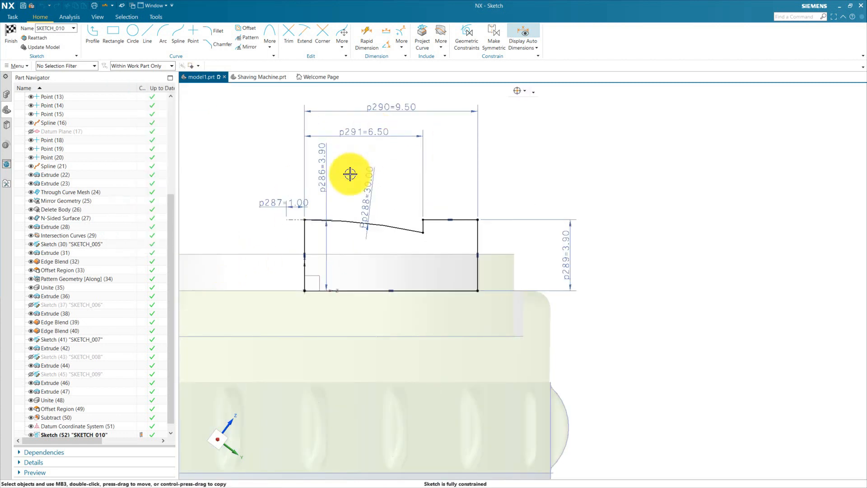
Move the inner line's 3.9 mm height, the 1 mm offset and the arc radius dimensions clear of the profile, and finish the sketch.
mouse_move(326, 168)
left_mouse_down()
mouse_move(272, 183)
mouse_move(213, 229)
mouse_move(214, 253)
left_mouse_up()
mouse_move(300, 201)
left_mouse_down()
mouse_move(242, 184)
mouse_move(257, 183)
left_mouse_up()
left_click_drag(354, 189, 456, 201)
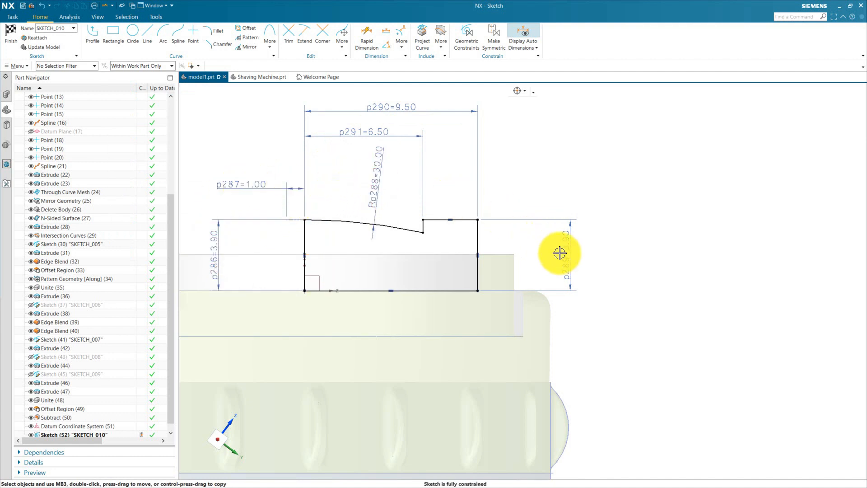
scroll(452, 247, "down", 2)
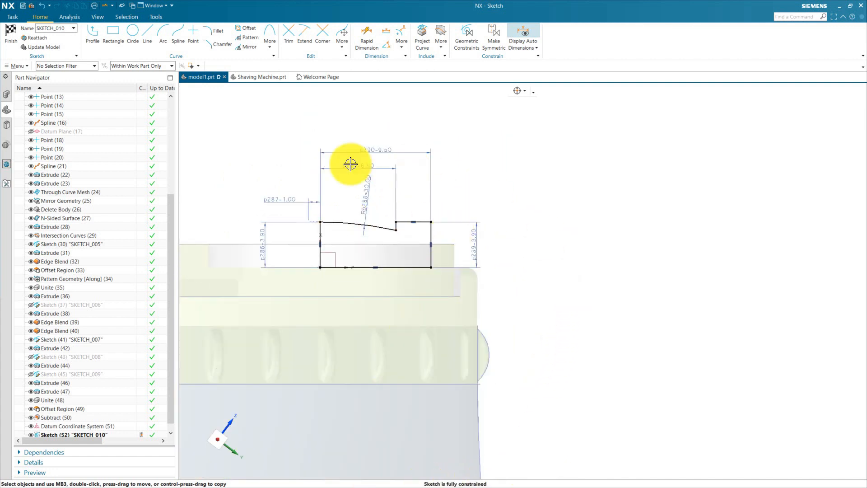
left_click(11, 33)
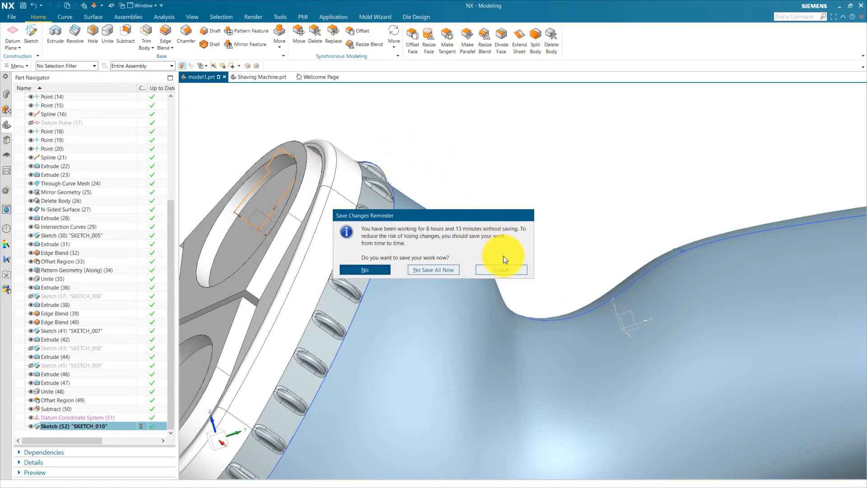
left_click(506, 269)
Revolve the closed cutter profile 360° around its inner vertical line with no Boolean, creating a separate solid.
middle_click_drag(257, 116, 300, 116)
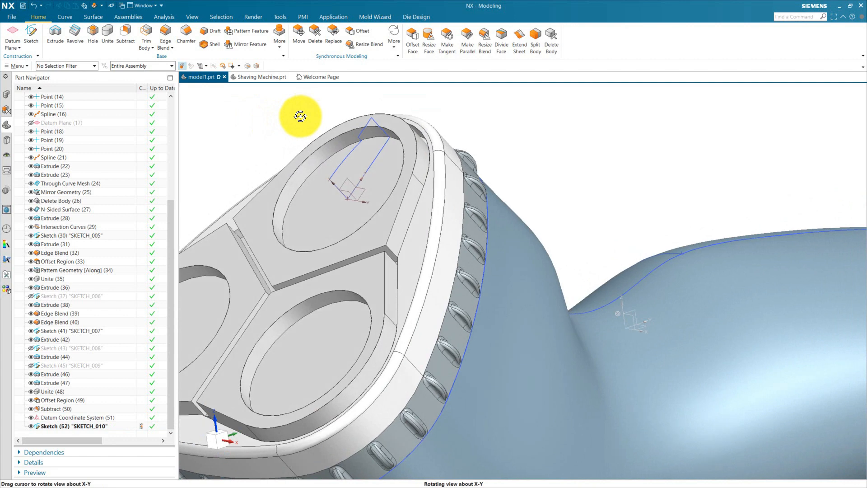
left_click(73, 31)
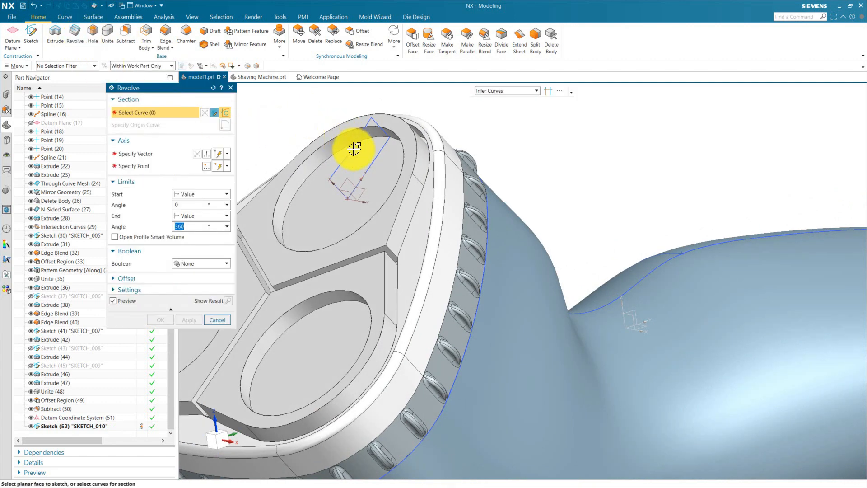
left_click(353, 150)
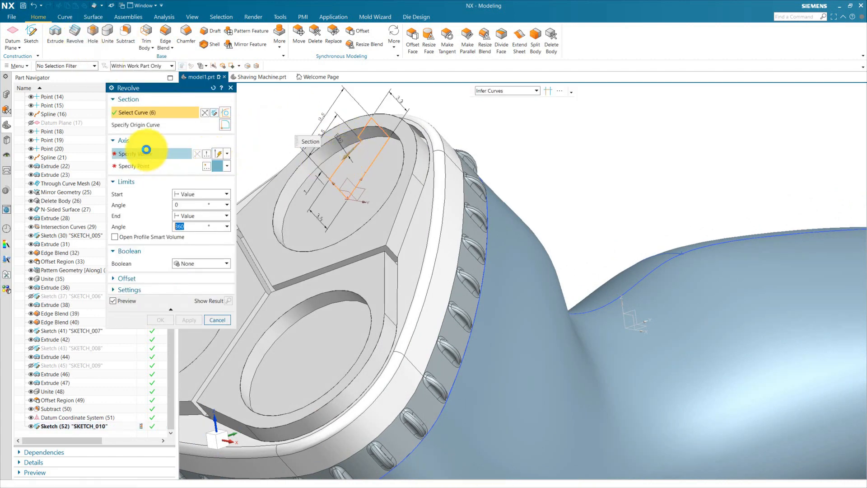
left_click(146, 149)
scroll(342, 201, "up", 2)
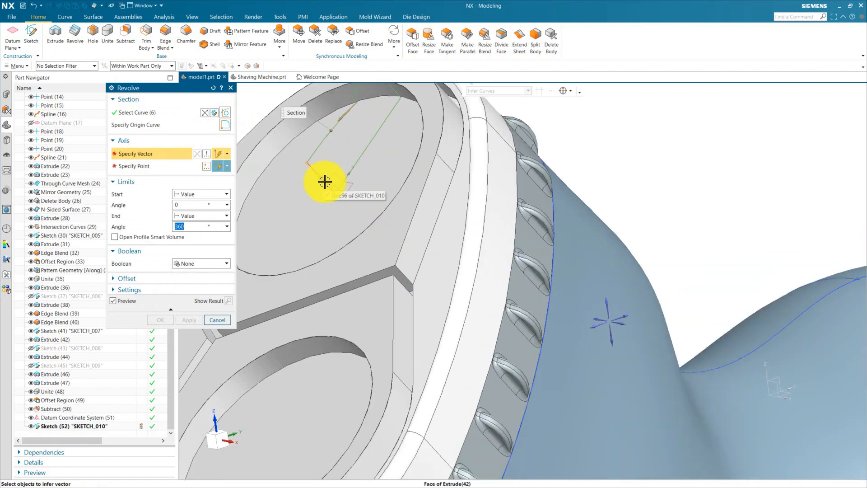
left_click(325, 185)
scroll(339, 212, "down", 2)
scroll(332, 238, "down", 2)
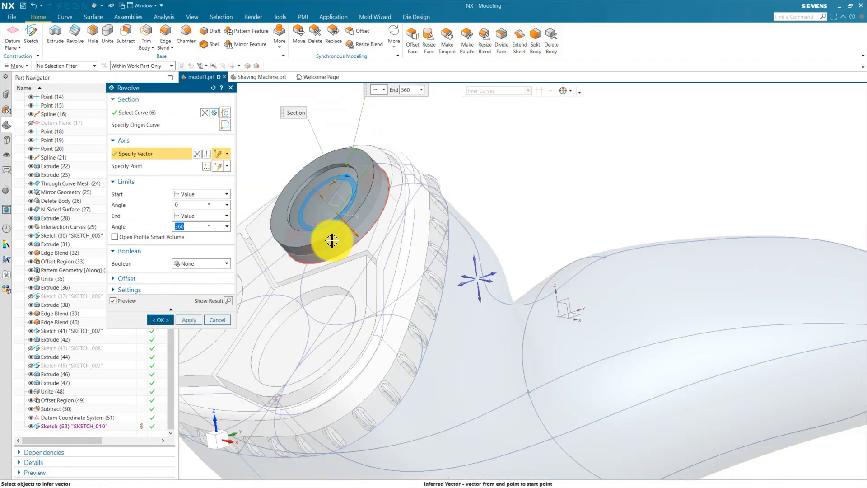
scroll(288, 196, "down", 1)
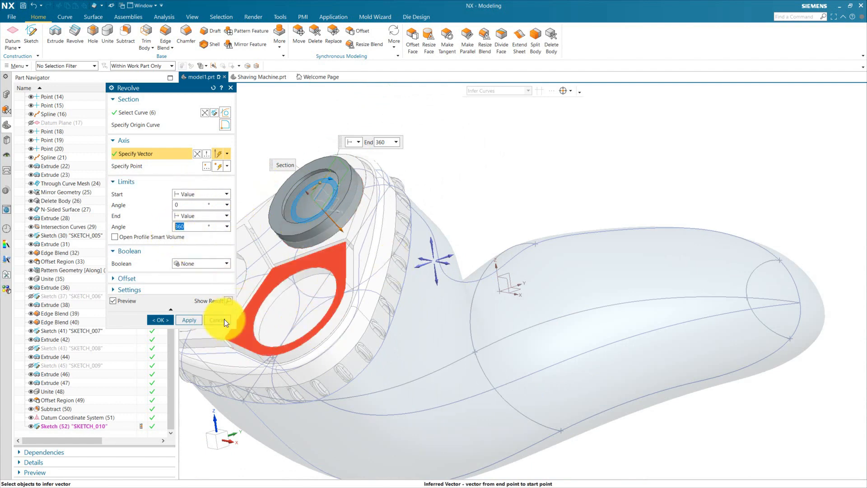
left_click(163, 320)
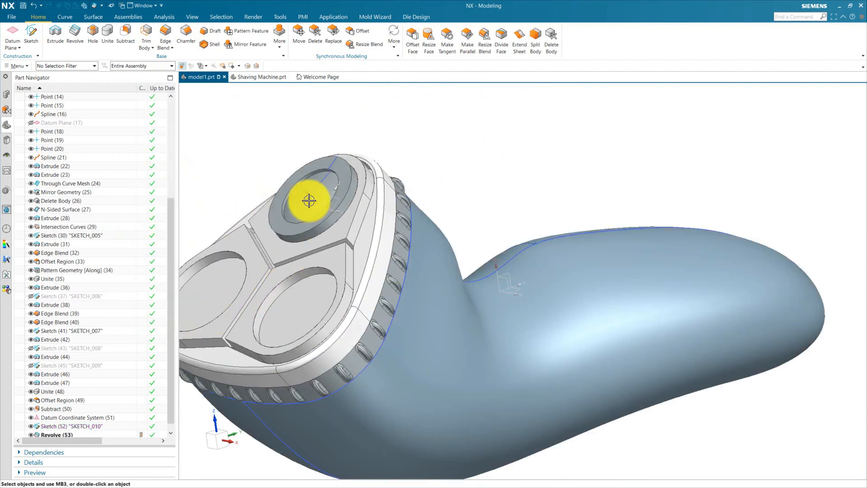
Hide the profile sketch that shows across the revolved cutter.
middle_click_drag(309, 199, 552, 248)
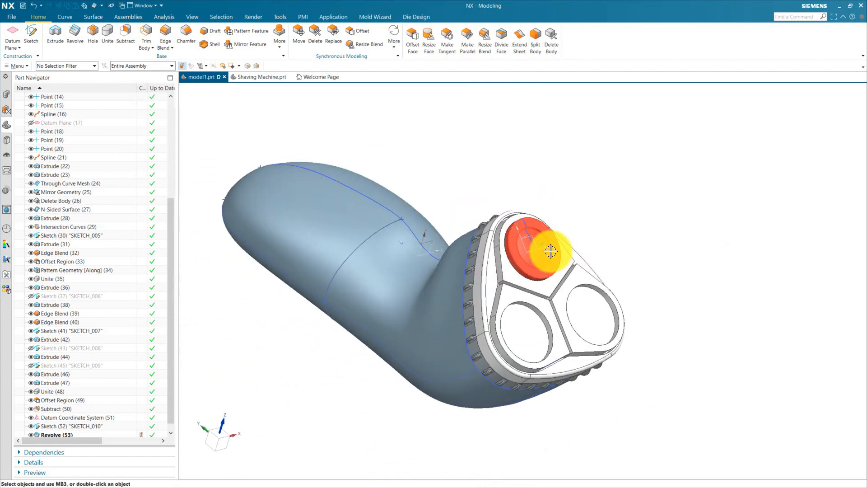
scroll(494, 191, "up", 4)
left_click(493, 192)
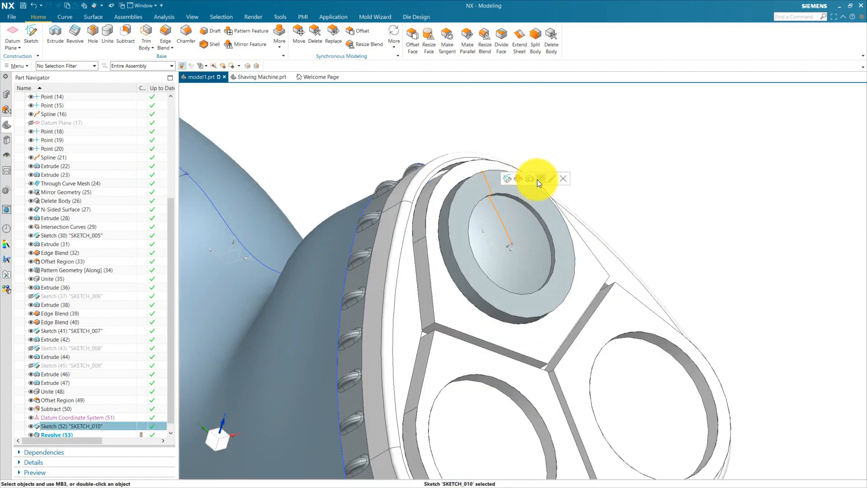
left_click(538, 179)
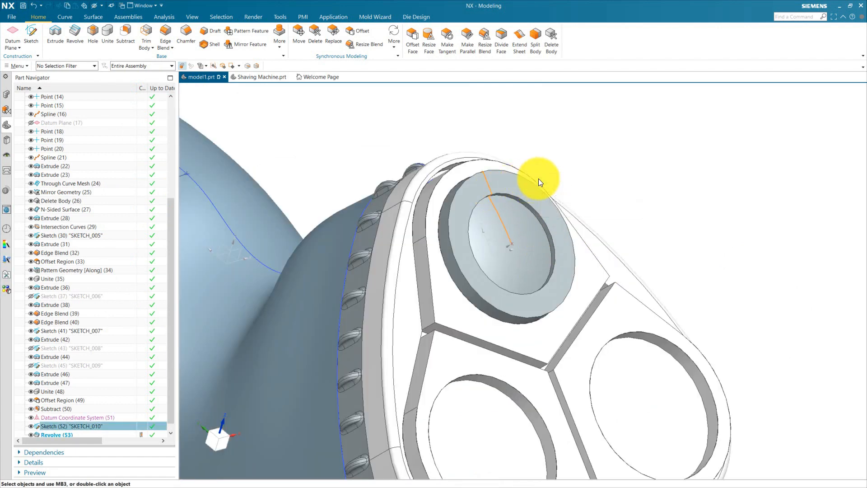
Change the revolved cutter body's display color to white.
scroll(304, 136, "down", 5)
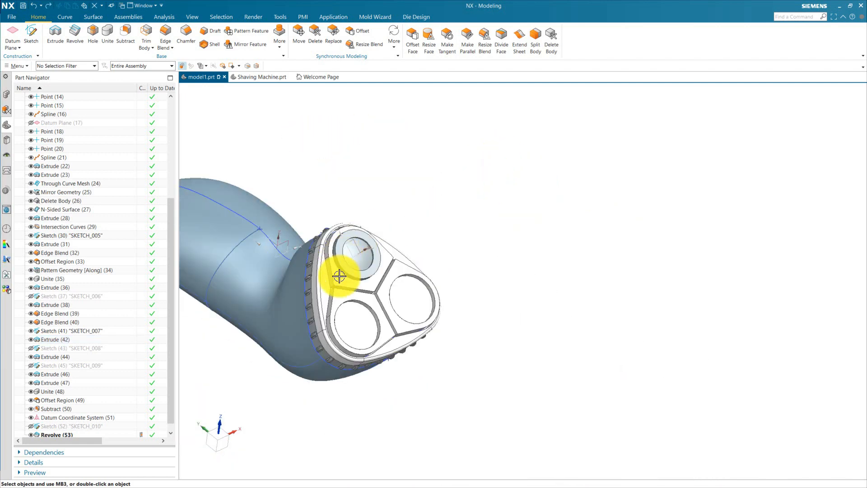
scroll(339, 274, "up", 3)
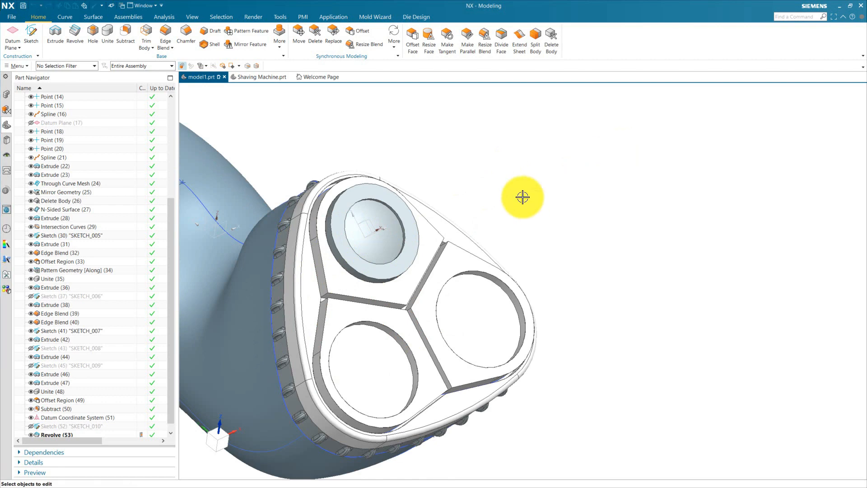
key("ctrl+b")
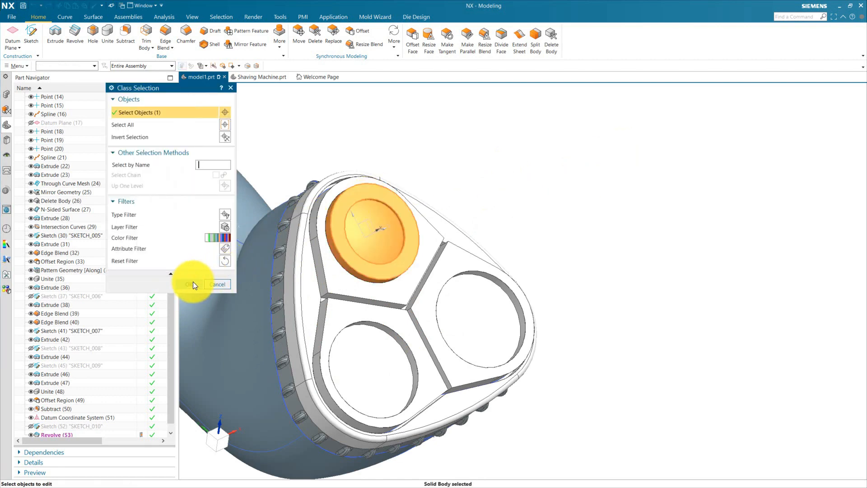
left_click(193, 284)
left_click(216, 138)
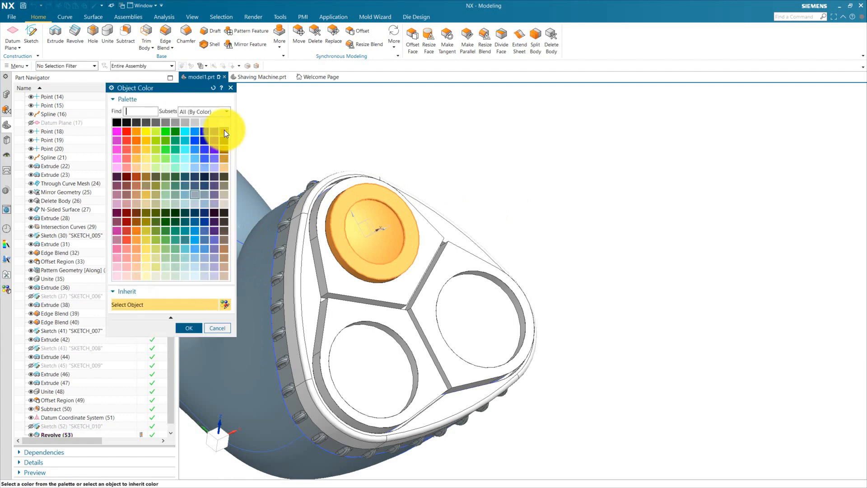
left_click(188, 324)
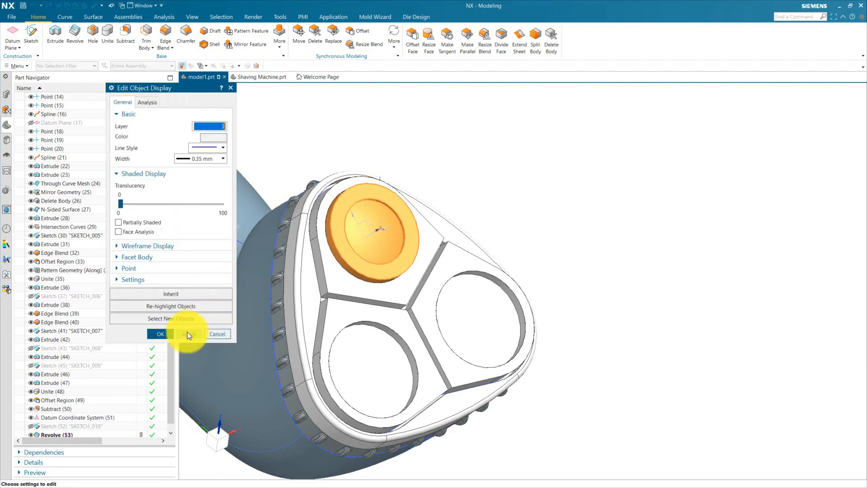
left_click(172, 333)
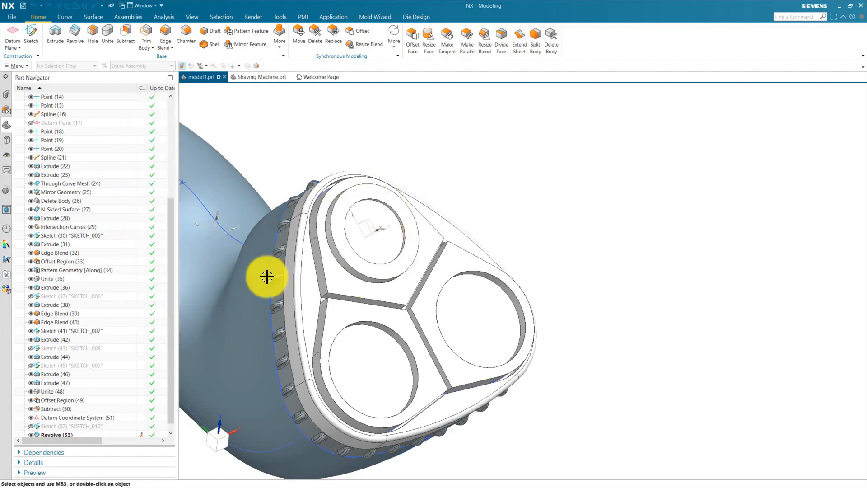
Round the cutter's outer upper edge with a circular edge blend of 1 mm radius.
left_click(165, 31)
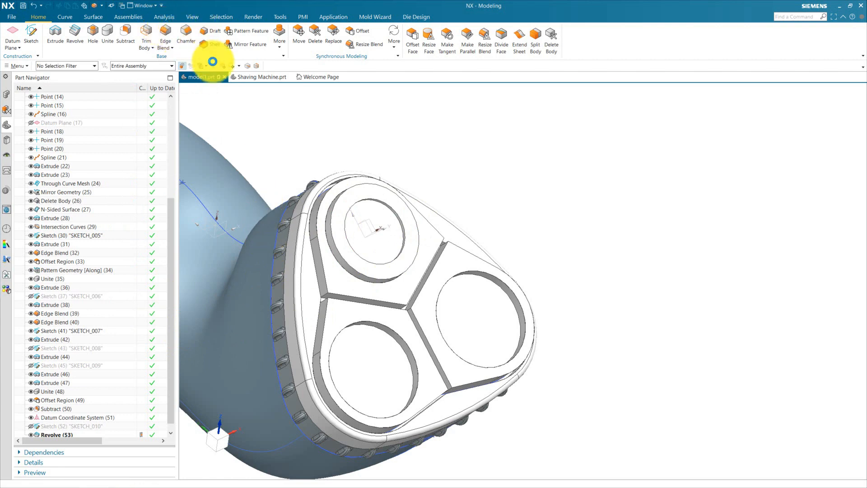
scroll(320, 167, "up", 3)
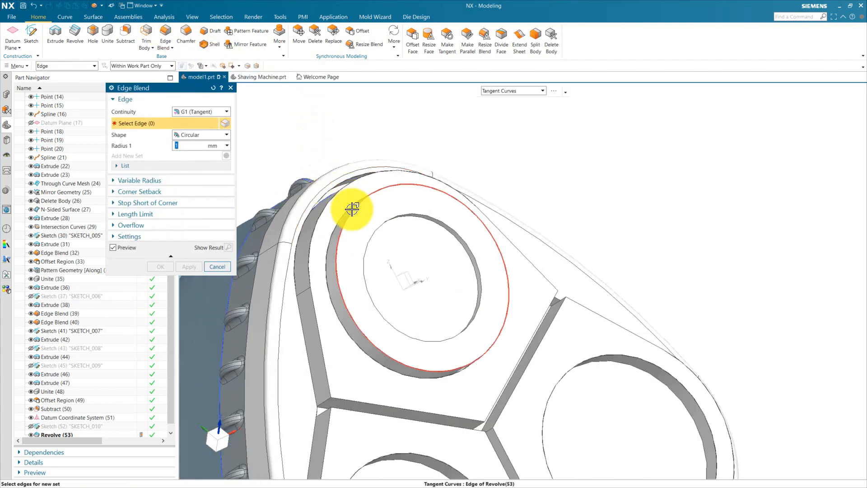
left_click(346, 213)
left_click(154, 265)
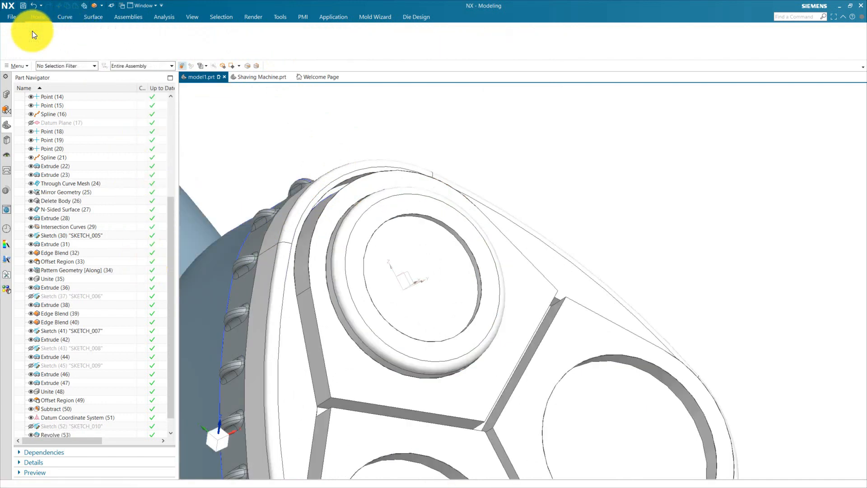
Create a sketch on the cutter ring's flat top face, using the X-axis as the horizontal reference.
left_click(32, 31)
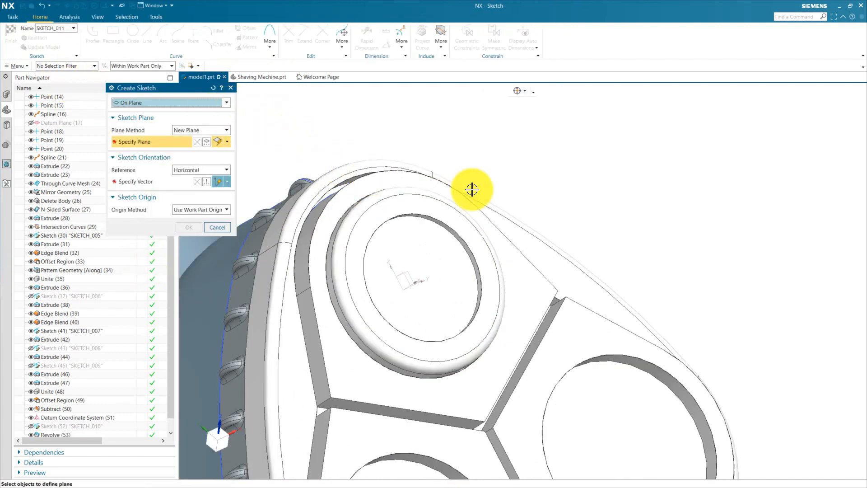
left_click(393, 207)
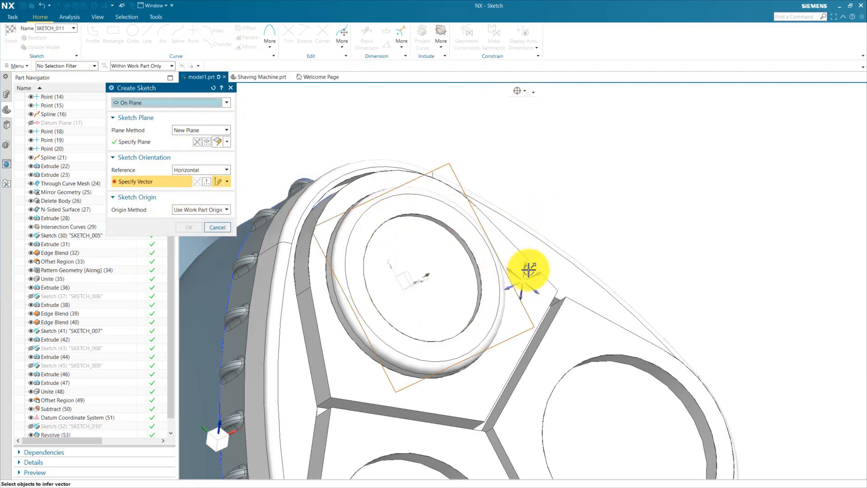
left_click(536, 275)
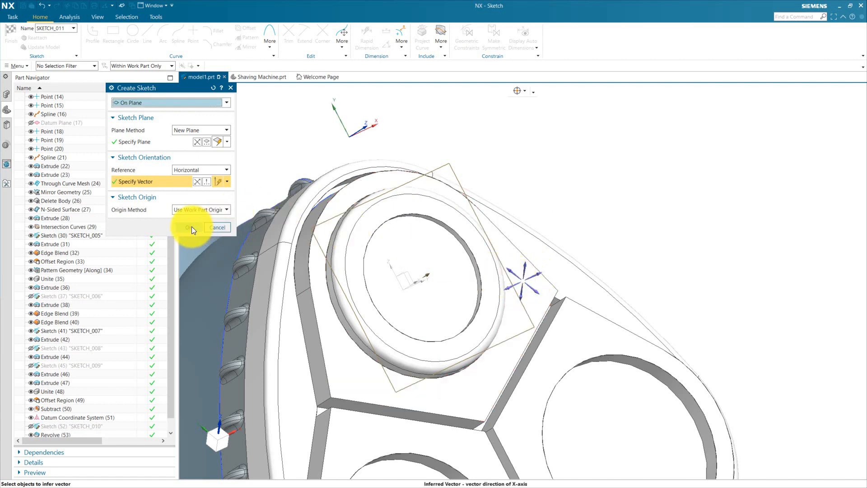
left_click(190, 227)
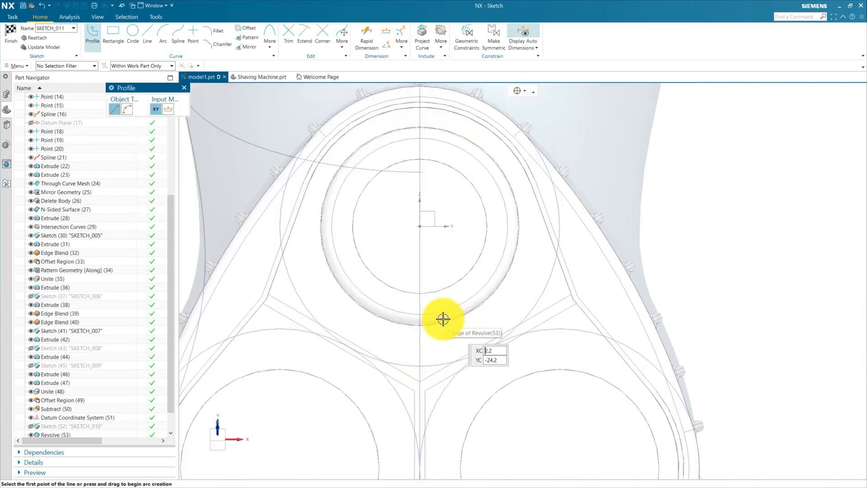
Sketch a slanted line about 9.3 mm long from inside the cutter's inner circle to beyond its outer edge.
left_click(146, 32)
left_click(389, 261)
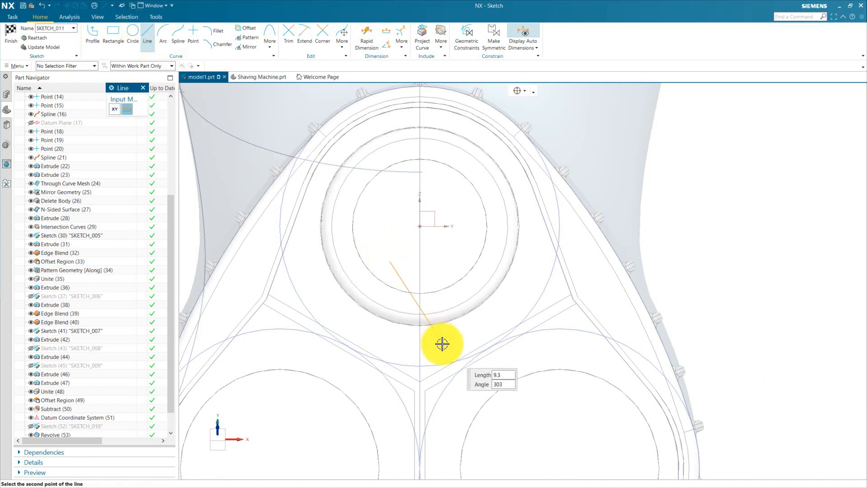
left_click(458, 346)
key("Escape")
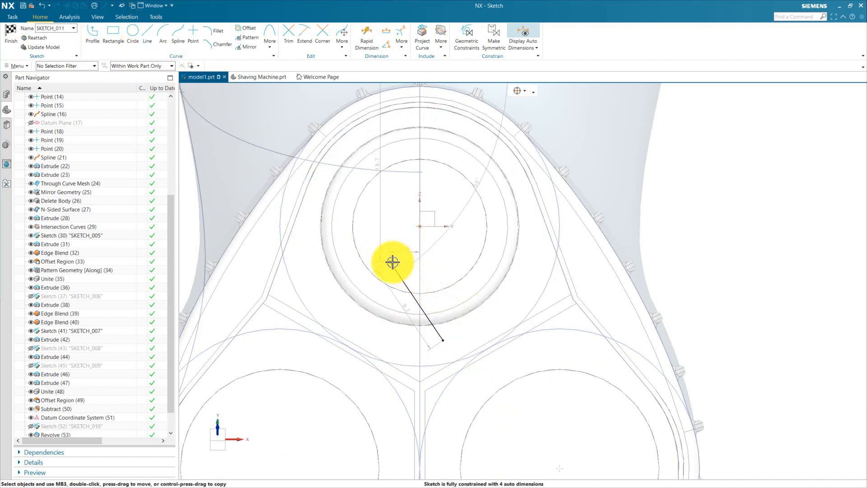
Align the line's upper endpoint vertically with the sketch origin and pull its lower end to near the ring's outer edge.
left_click(391, 261)
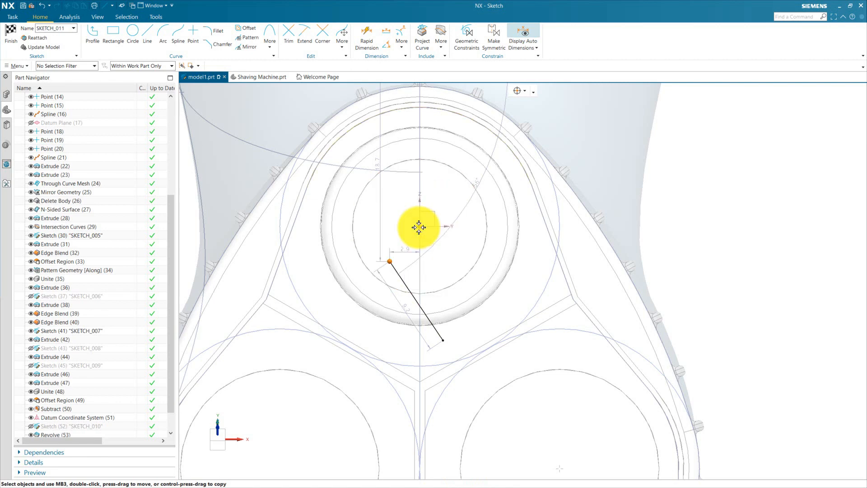
left_click(425, 216)
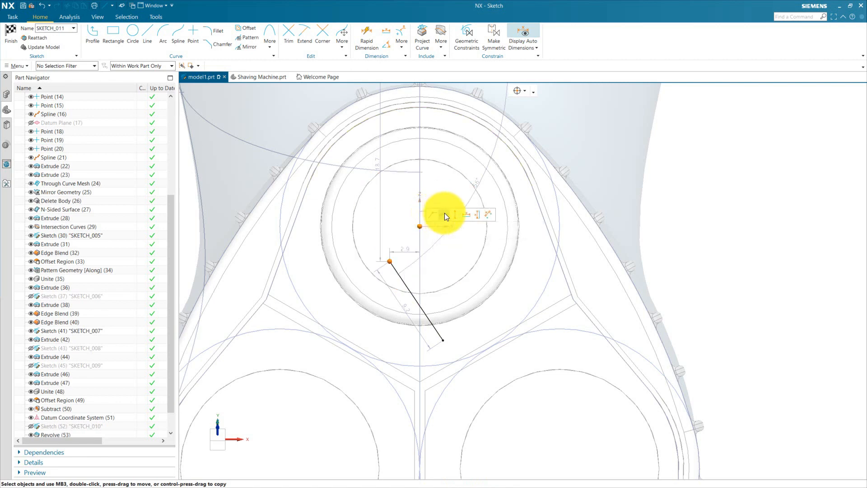
left_click(453, 215)
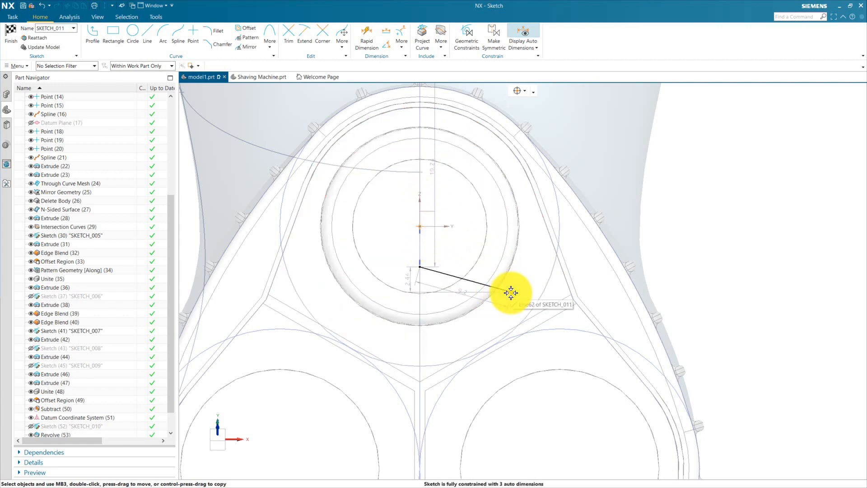
left_click_drag(486, 315, 459, 324)
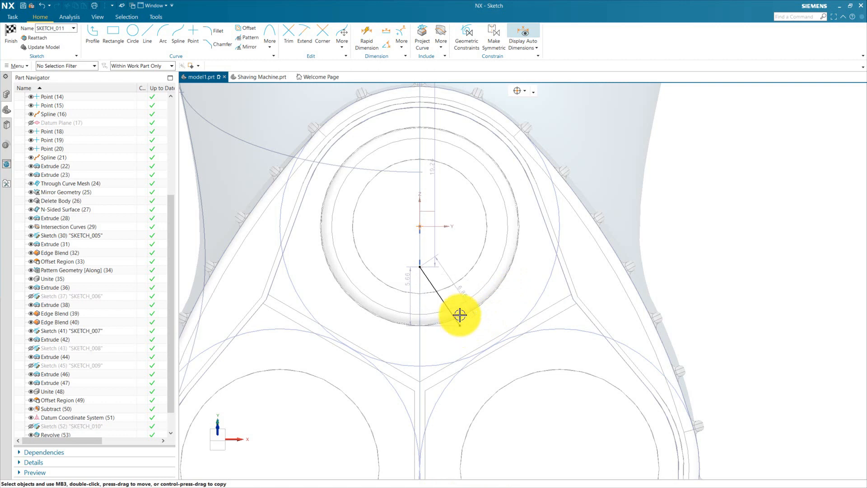
Constrain the slanted line's upper endpoint to the cutter ring's inner circle and its lower endpoint to the ring's outer edge.
scroll(425, 266, "up", 3)
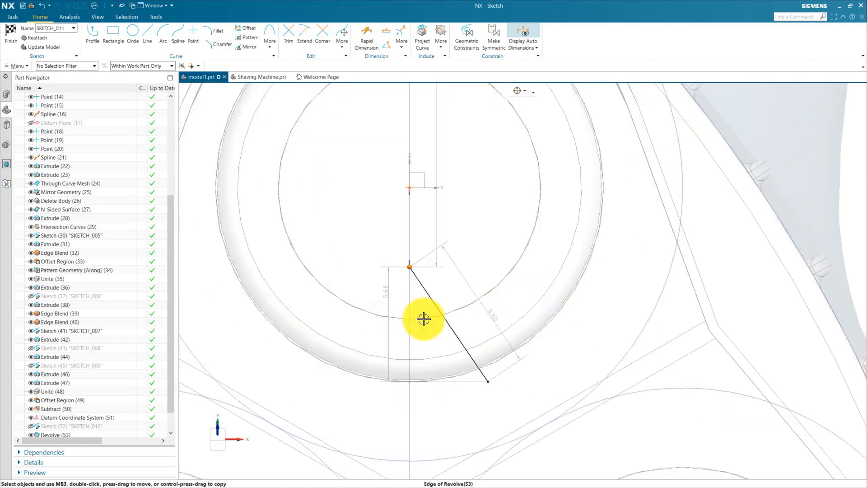
left_click(438, 306)
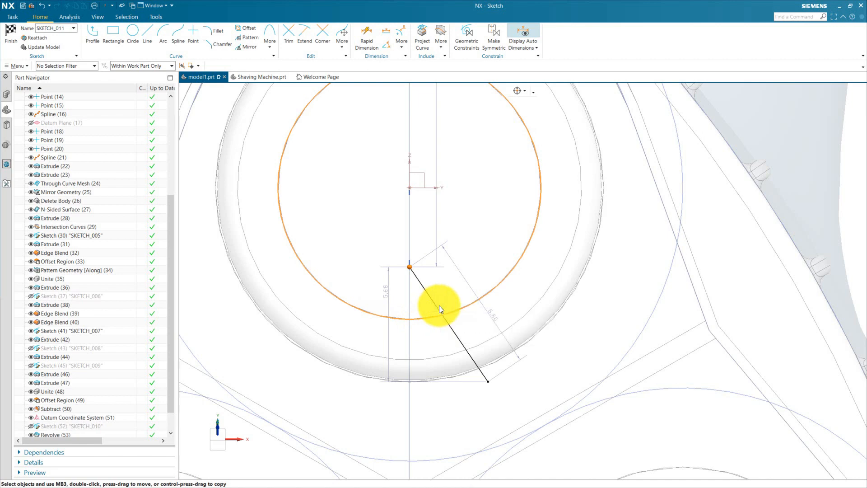
left_click(488, 434)
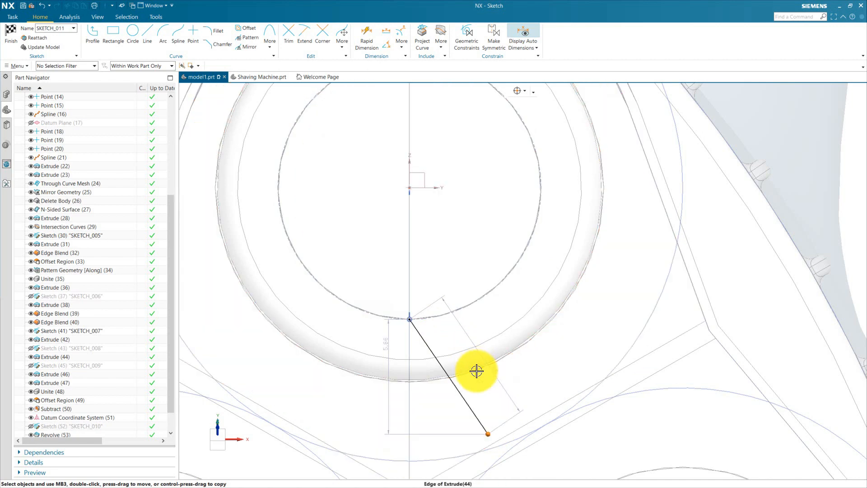
left_click(491, 358)
scroll(478, 381, "up", 3)
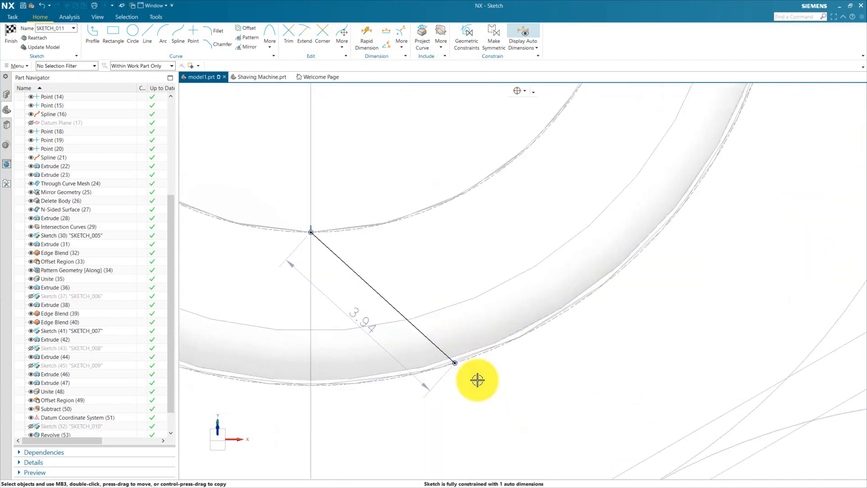
Dimension the angle between the vertical axis and the slanted line at 30° and finish the sketch.
scroll(403, 371, "down", 2)
scroll(352, 235, "down", 3)
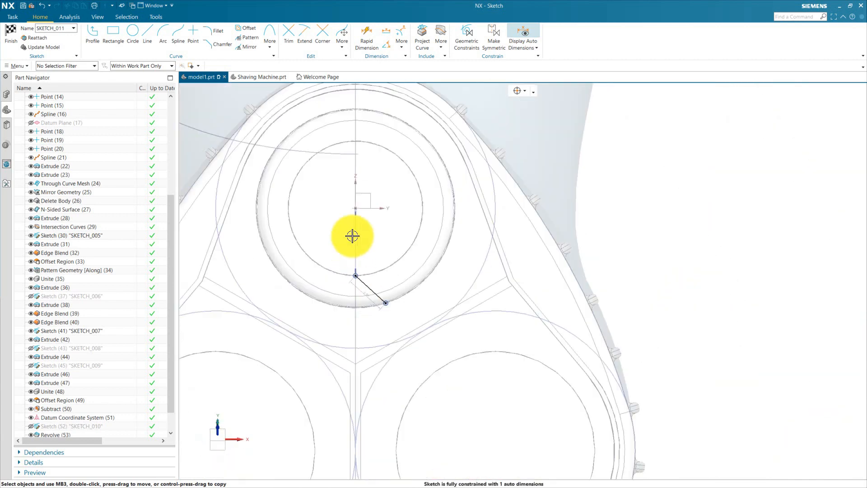
left_click(388, 44)
left_click(354, 196)
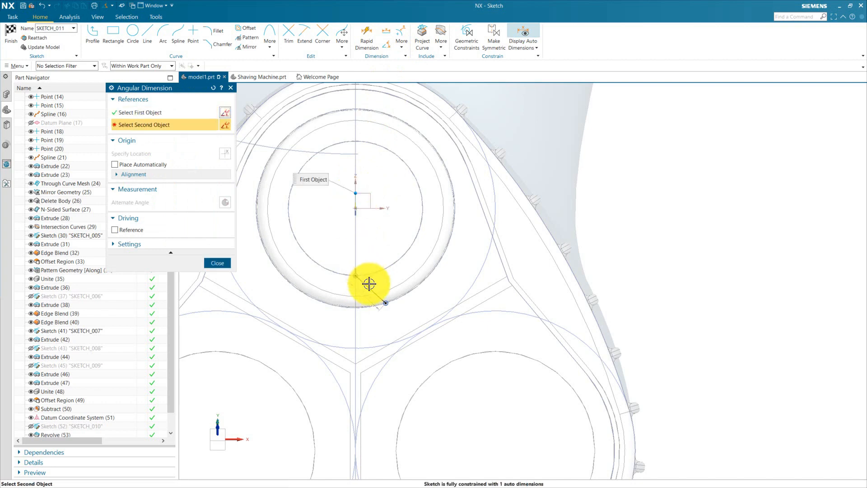
left_click(370, 289)
left_click(425, 316)
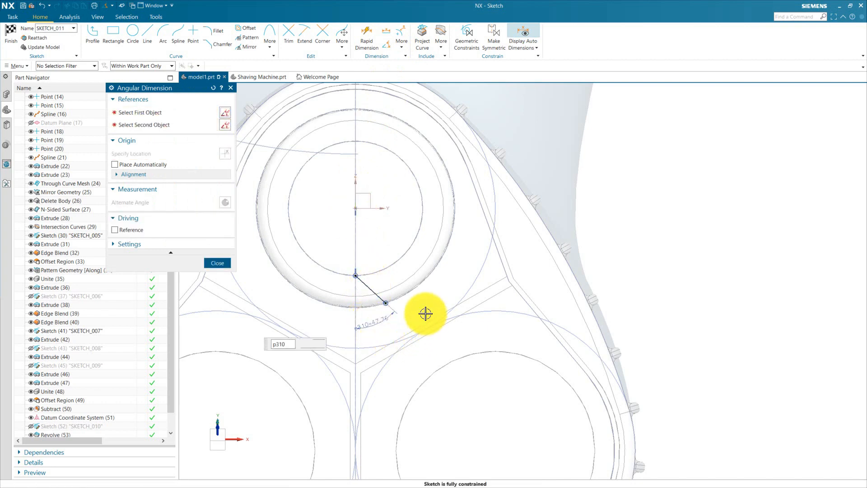
key("Return")
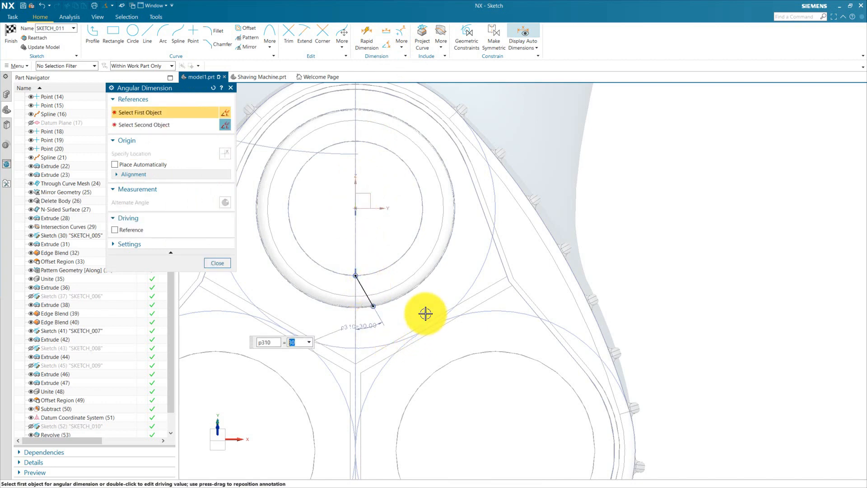
key("Escape")
key("Escape")
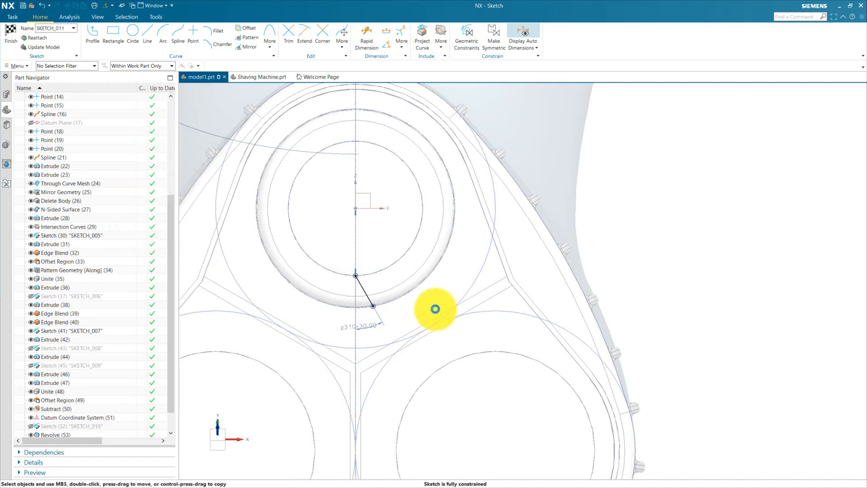
scroll(370, 316, "up", 2)
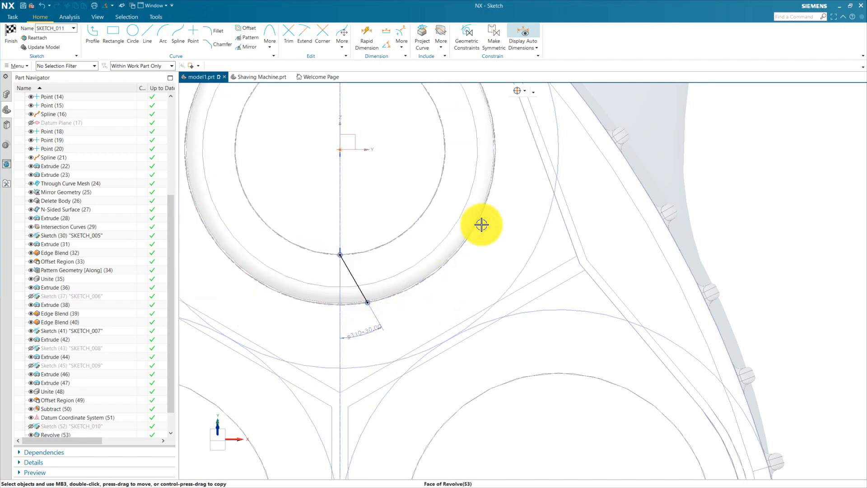
left_click(14, 34)
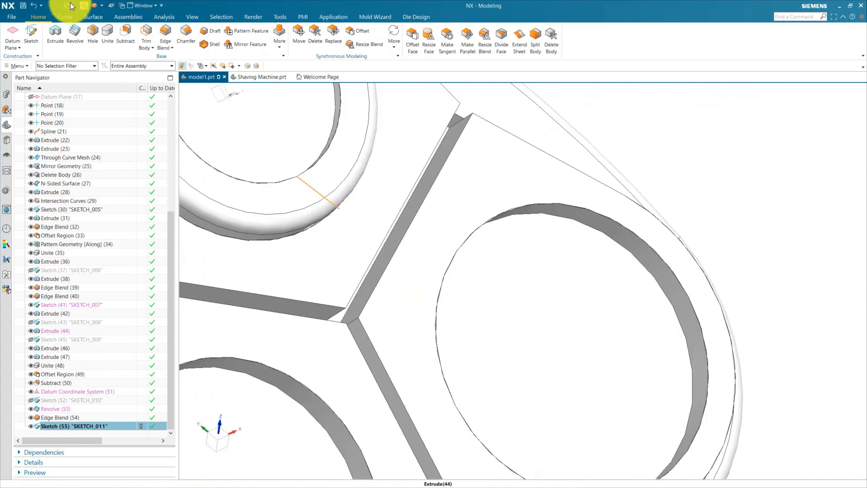
Set up an extrusion of the slanted line from 0 to 2 mm, reversed to run down into the cutter ring.
left_click(50, 30)
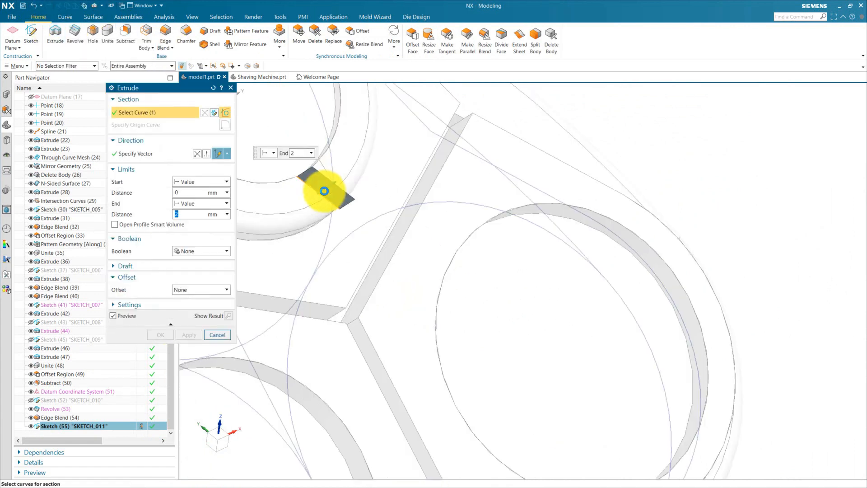
scroll(356, 223, "down", 3)
left_click(197, 154)
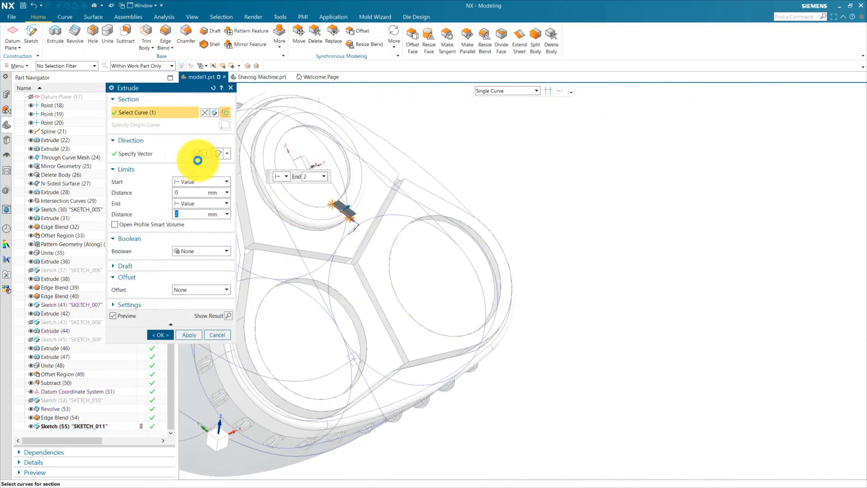
scroll(328, 249, "up", 5)
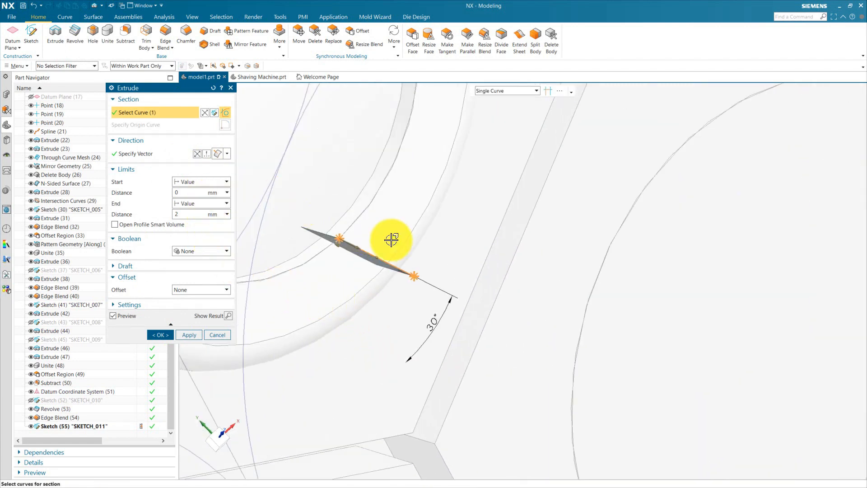
scroll(348, 237, "up", 3)
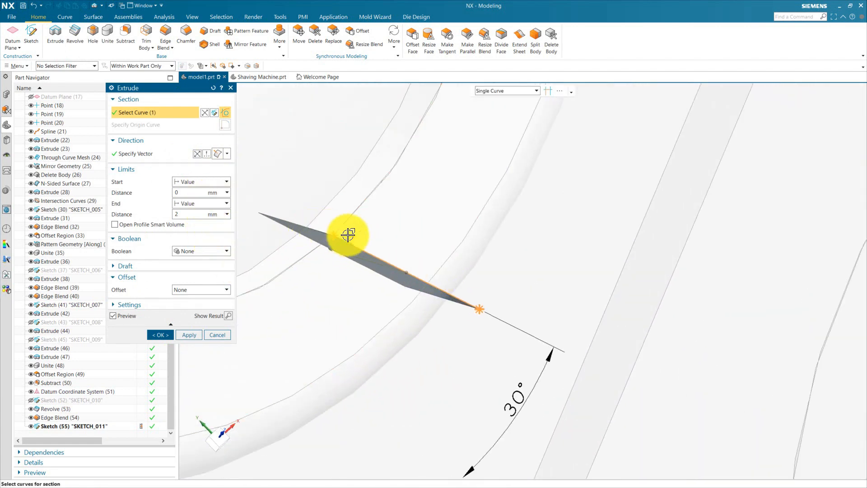
scroll(338, 271, "down", 4)
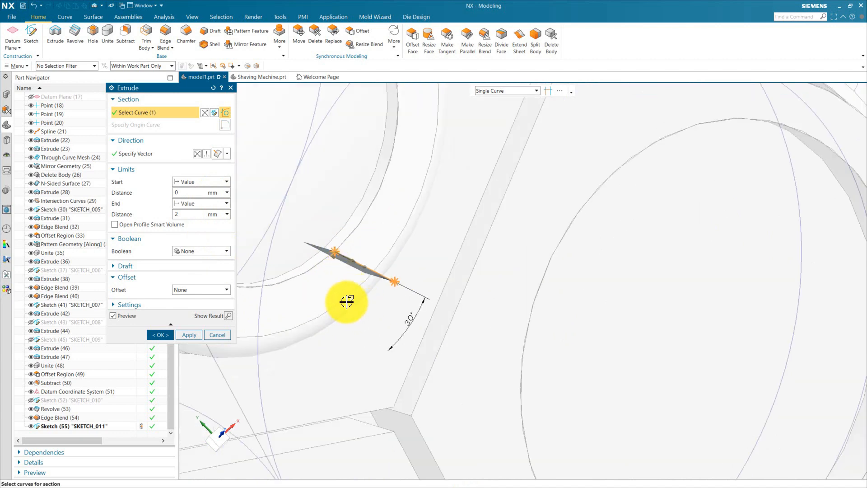
middle_click_drag(347, 301, 368, 323)
scroll(323, 171, "up", 5)
scroll(352, 263, "up", 2)
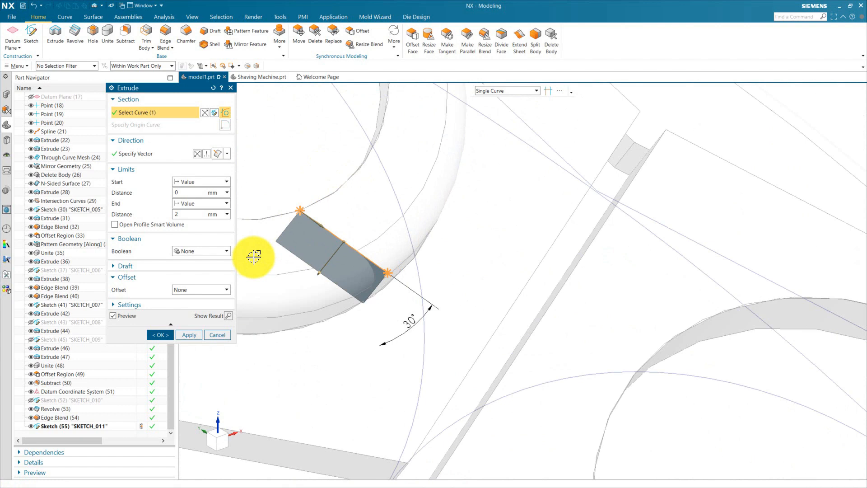
Thicken the extrusion with a two-sided offset ending at 0.2 mm, create it as a separate body and dismiss the save reminder.
left_click(200, 289)
left_click(191, 314)
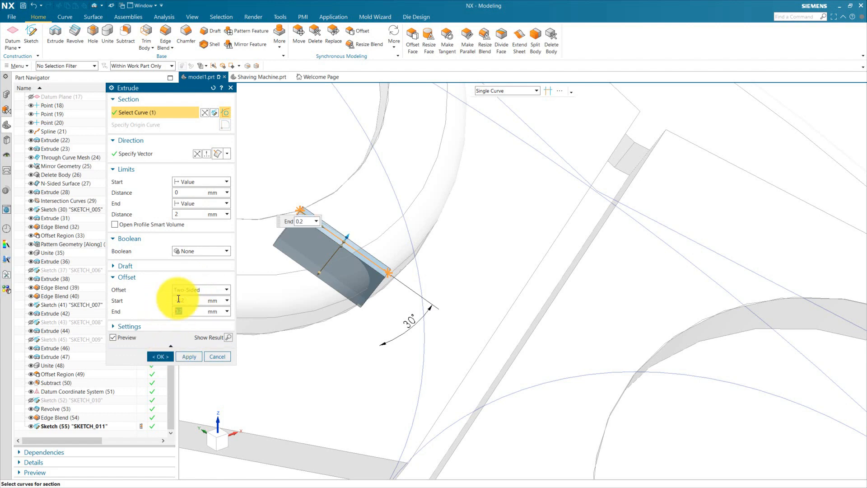
left_click(212, 338)
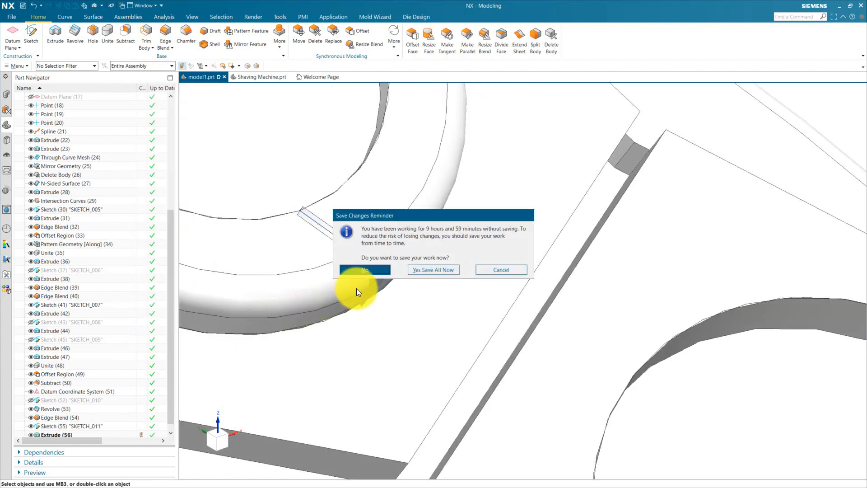
left_click(495, 271)
Replace the slanted bar's inner end face with the cutter ring's inner wall at 0 mm offset.
middle_click_drag(339, 247, 392, 318)
scroll(400, 332, "down", 5)
scroll(354, 221, "up", 7)
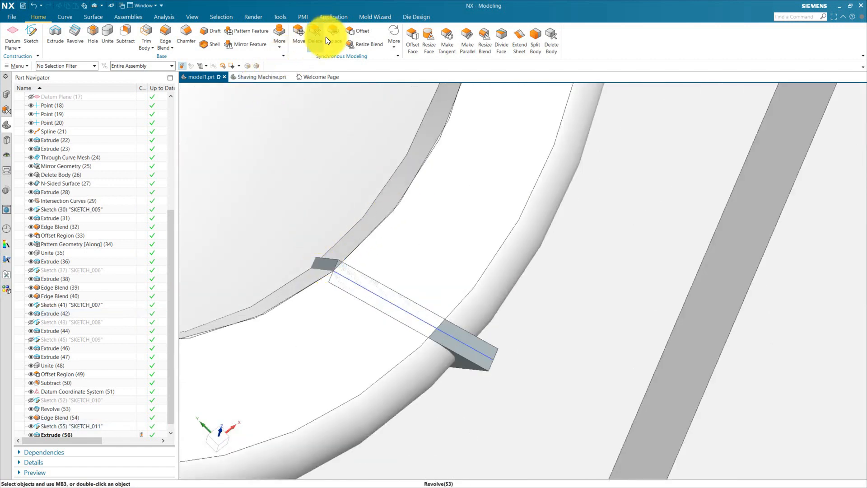
left_click(328, 37)
scroll(322, 266, "up", 2)
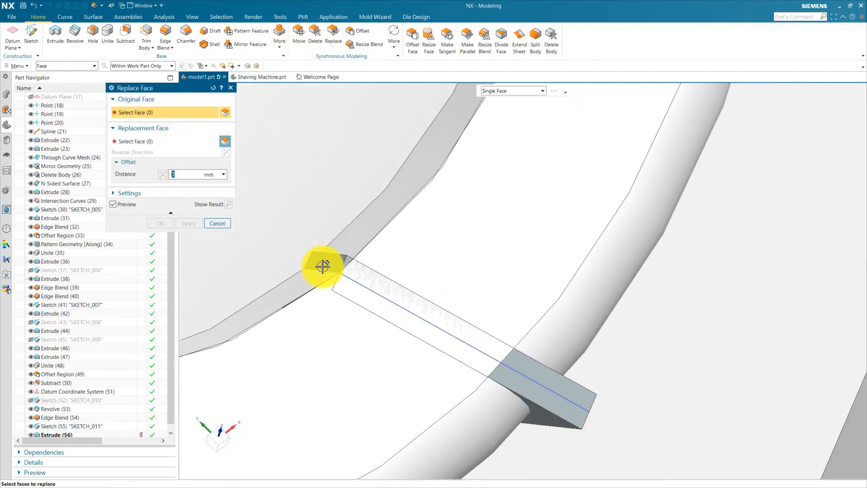
left_click(142, 141)
left_click(358, 228)
left_click(171, 224)
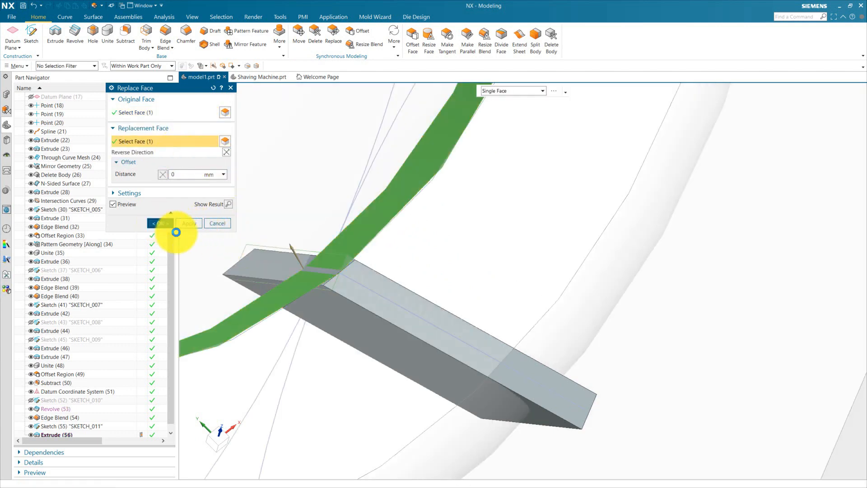
Replace the slanted bar's outer end face with the cutter ring's outer cylindrical wall at 0 mm offset.
scroll(366, 283, "down", 4)
middle_click_drag(366, 283, 457, 342)
scroll(238, 239, "down", 4)
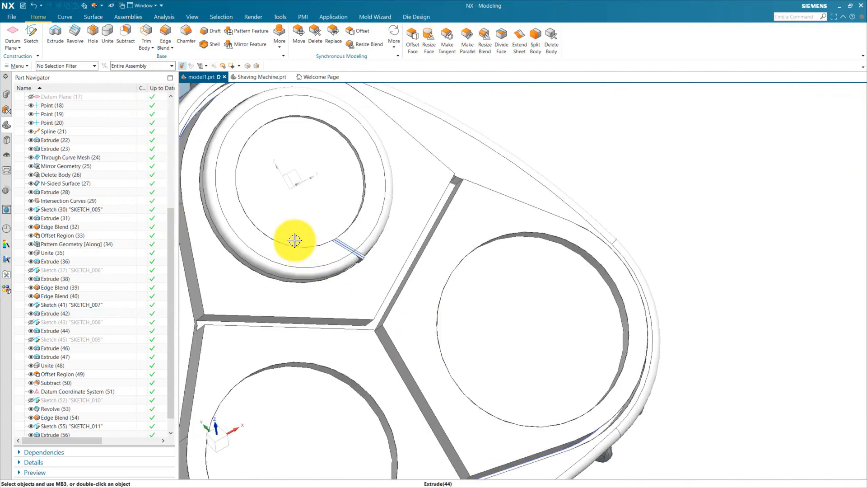
middle_click_drag(238, 239, 310, 201)
scroll(283, 176, "up", 5)
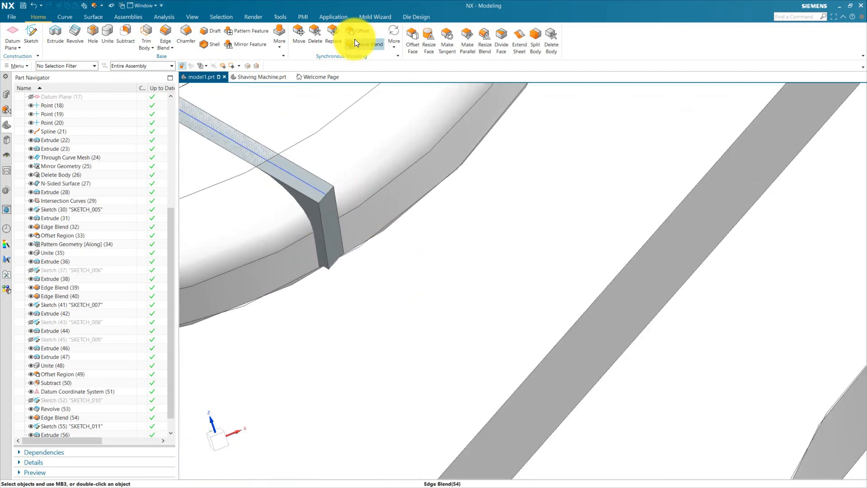
left_click(337, 32)
left_click(335, 221)
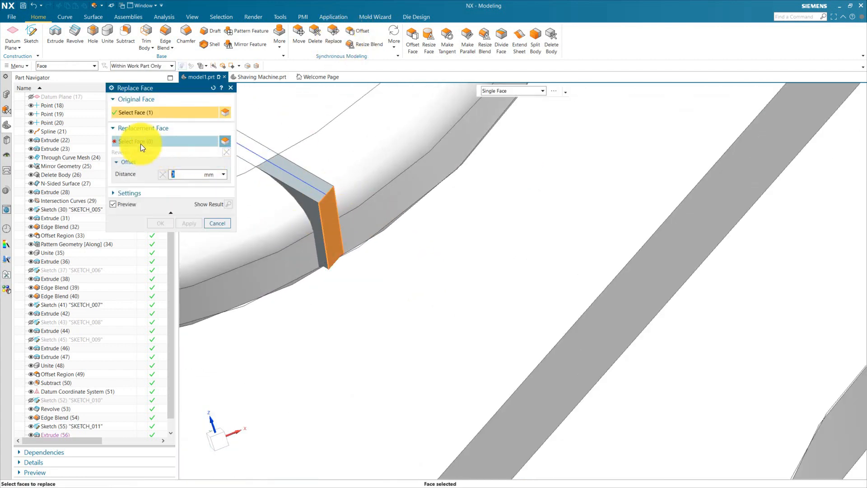
left_click(361, 224)
left_click(185, 222)
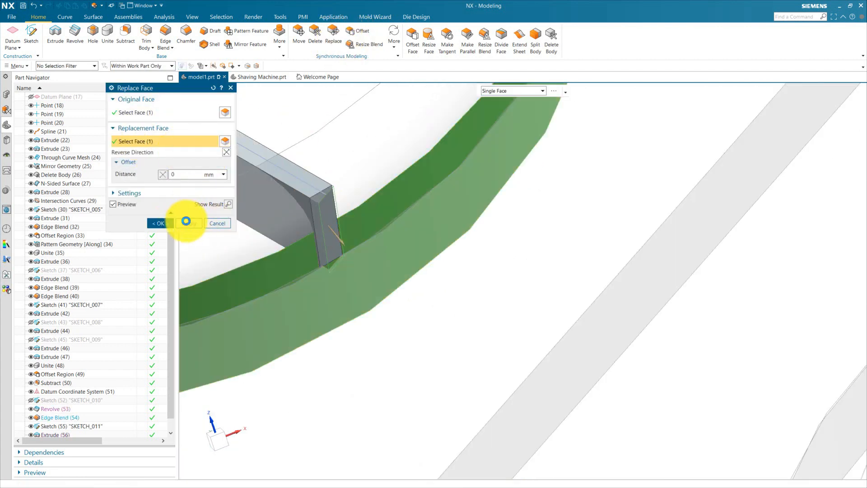
left_click(219, 222)
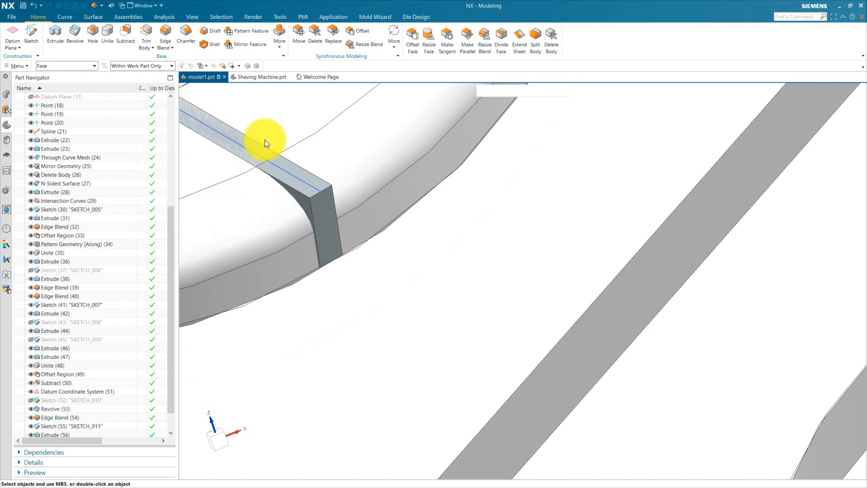
Offset the slanted bar's outer end face outward by 0.2 mm with Offset Region.
left_click(347, 29)
left_click(329, 228)
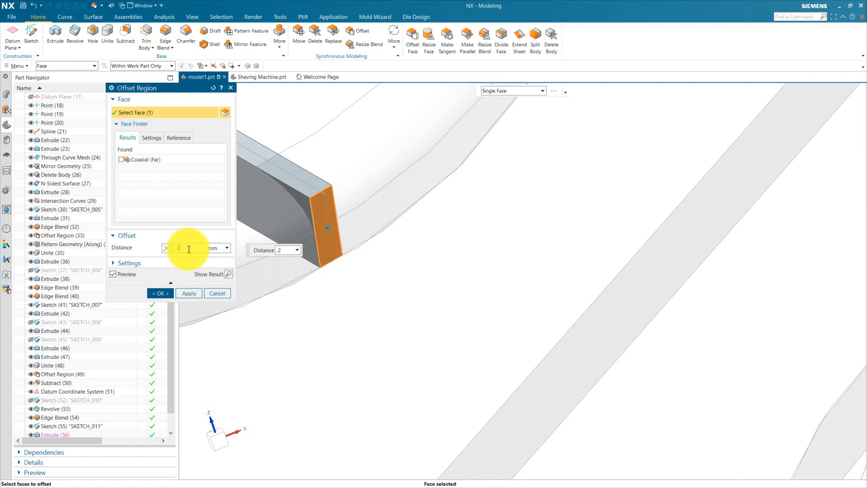
key("Return")
left_click(161, 293)
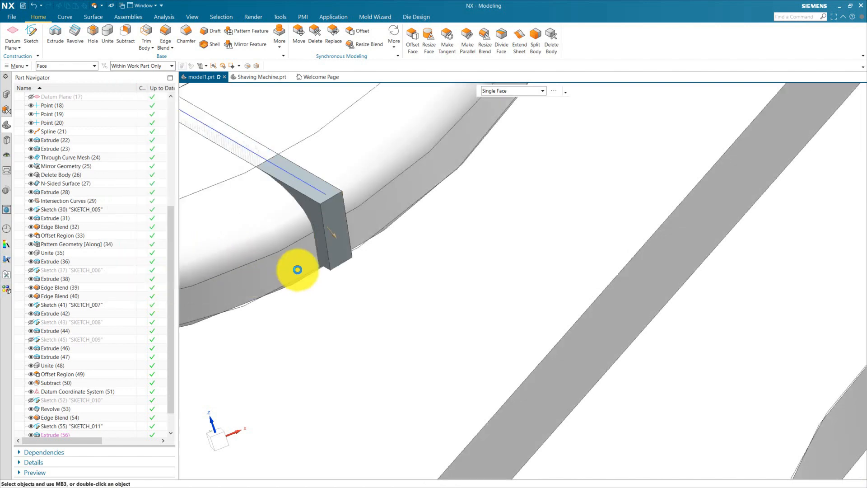
Start a Pattern Geometry of the slanted bar body on the cutter ring with a circular layout.
scroll(316, 260, "down", 5)
middle_click_drag(362, 248, 432, 273)
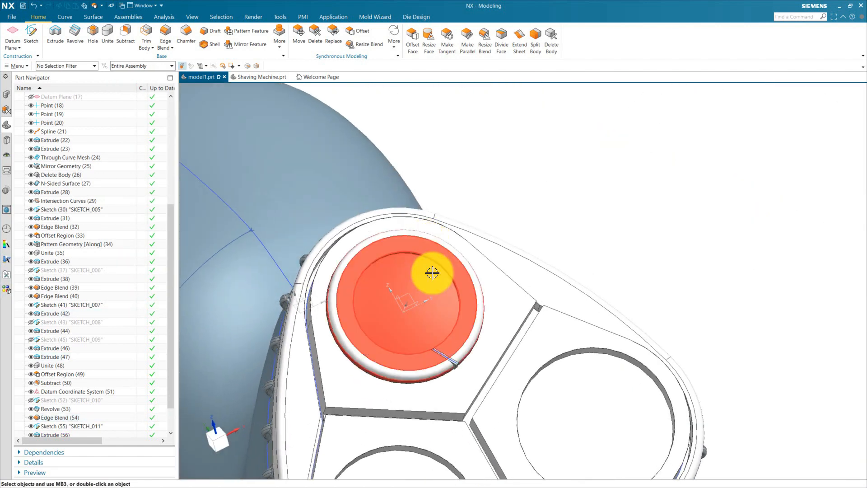
scroll(457, 393, "up", 5)
scroll(456, 393, "up", 2)
scroll(350, 237, "down", 3)
scroll(344, 187, "down", 8)
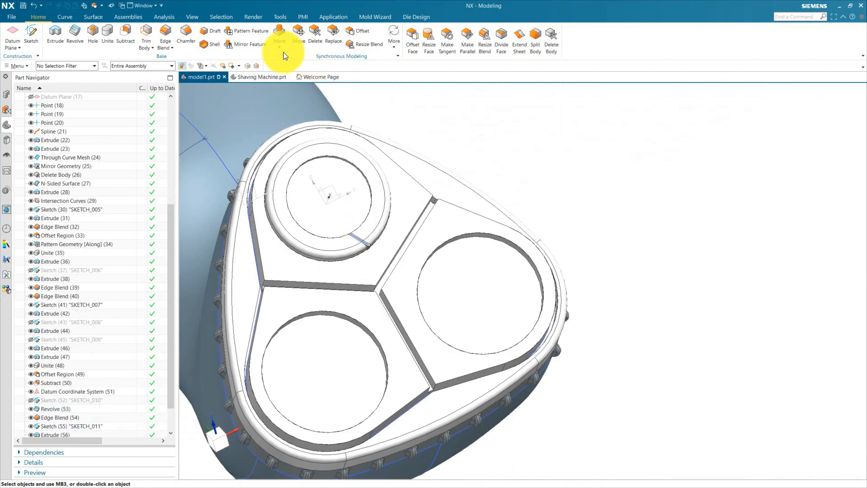
left_click(282, 50)
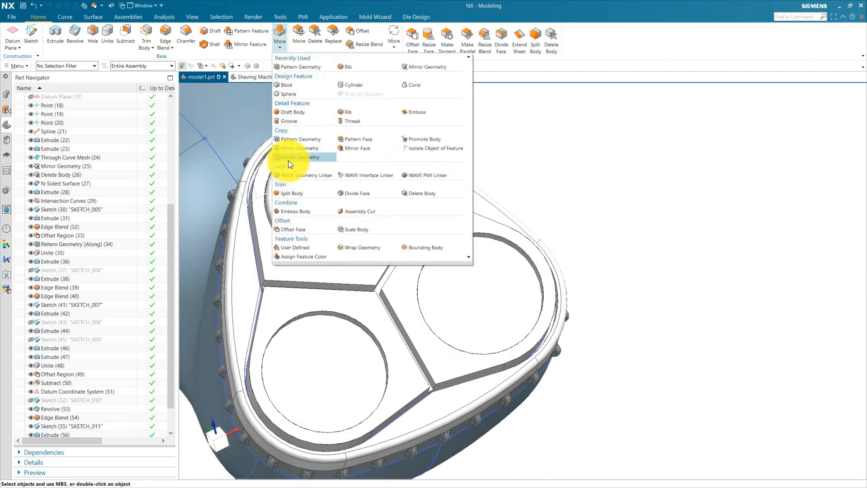
left_click(300, 139)
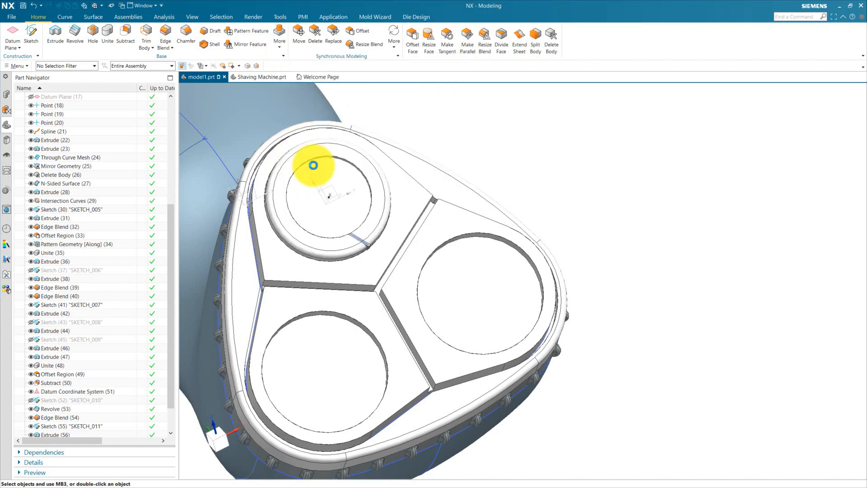
scroll(375, 241, "up", 5)
left_click(350, 260)
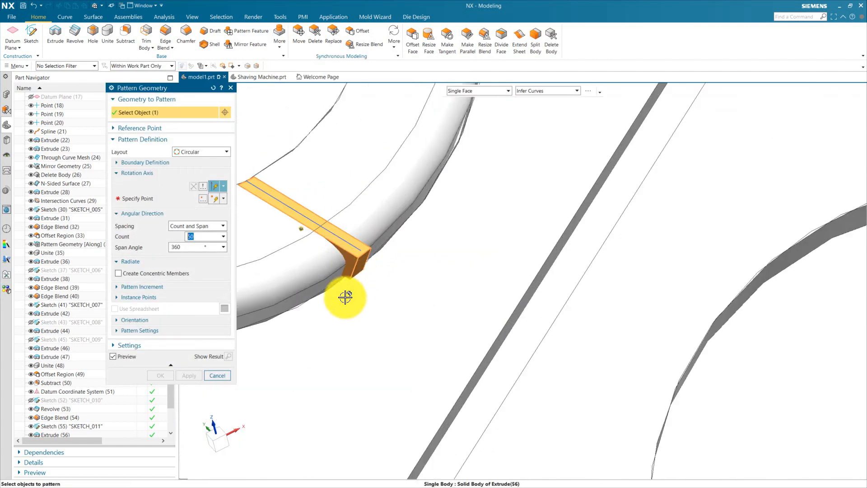
left_click(181, 150)
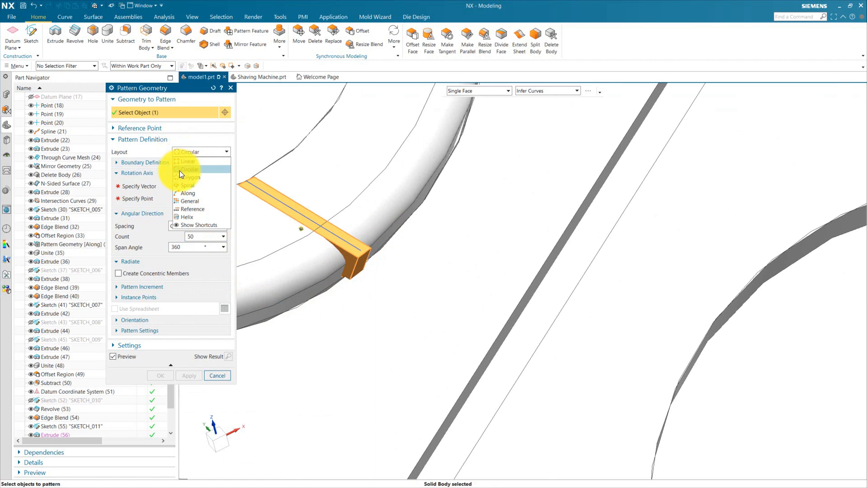
left_click(185, 169)
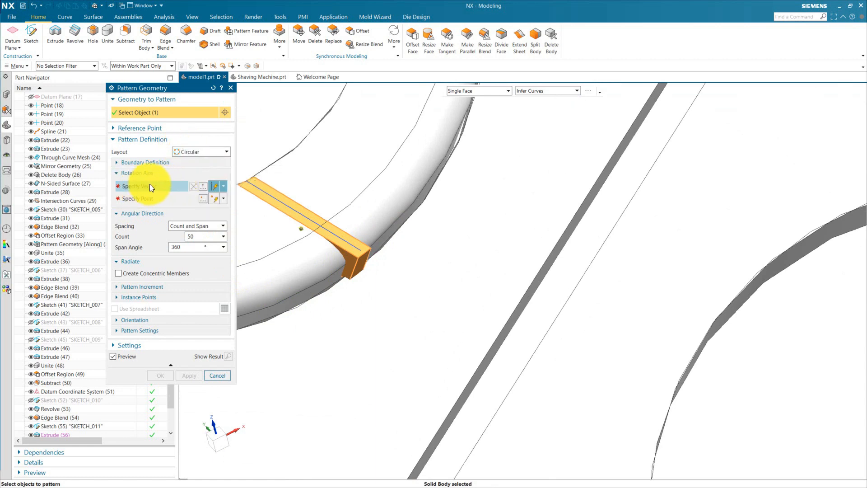
Use the cutter ring's inner cylindrical face as the rotation axis and create 50 instances spanning 360°.
left_click(153, 183)
scroll(445, 300, "down", 5)
scroll(446, 184, "up", 8)
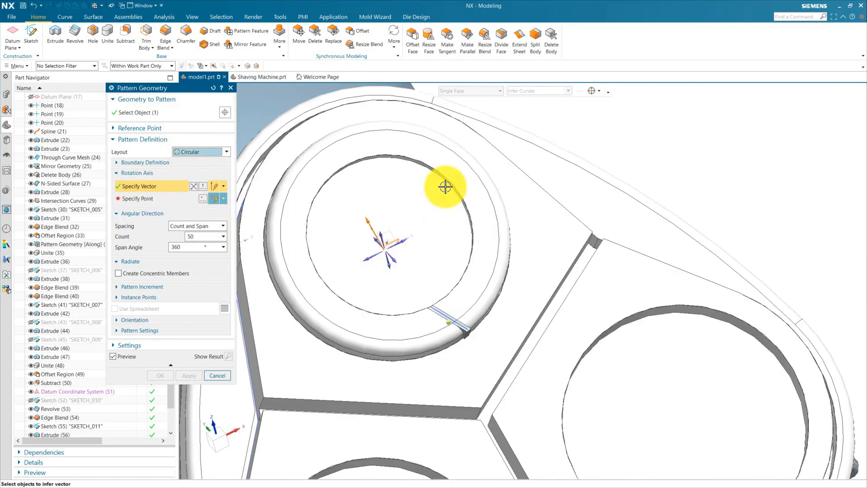
left_click(425, 156)
scroll(425, 157, "down", 6)
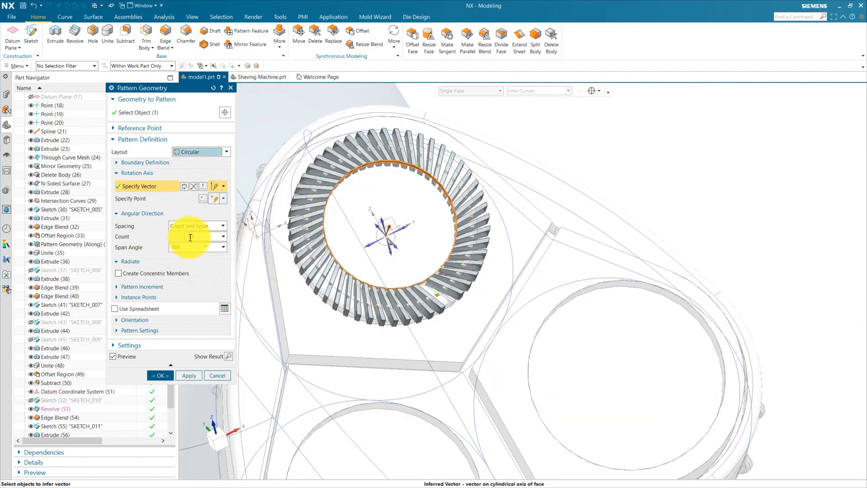
left_click(198, 227)
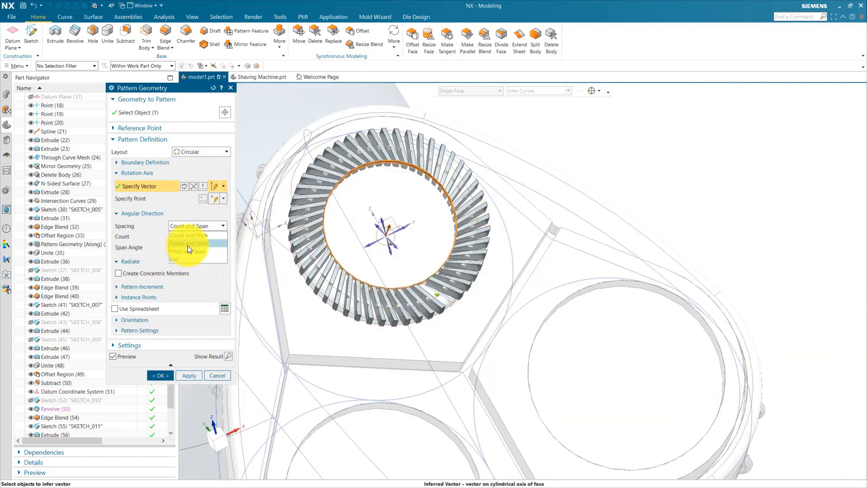
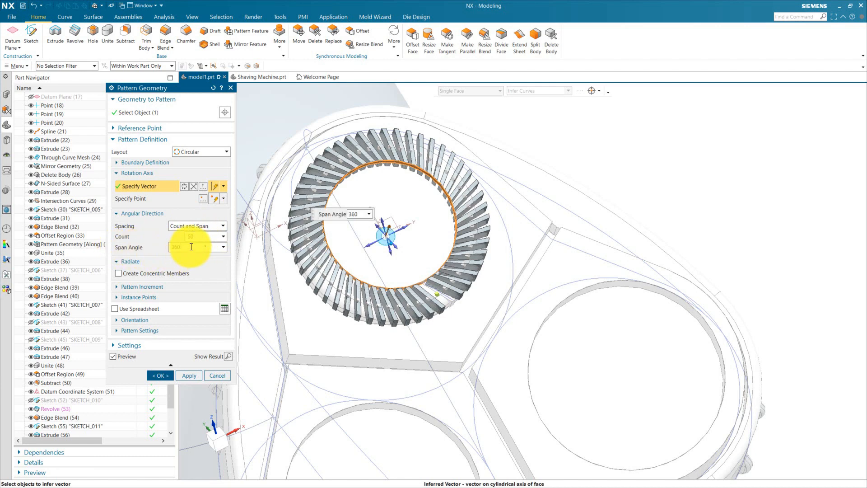
left_click(127, 356)
left_click(128, 357)
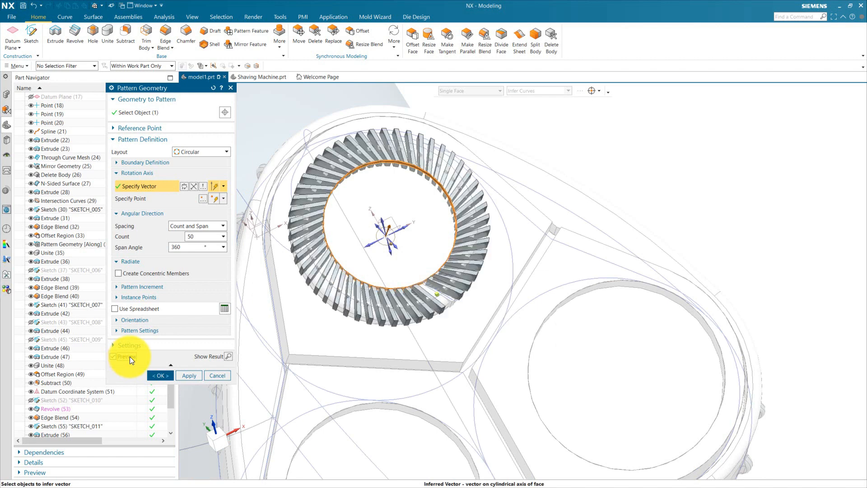
left_click(160, 375)
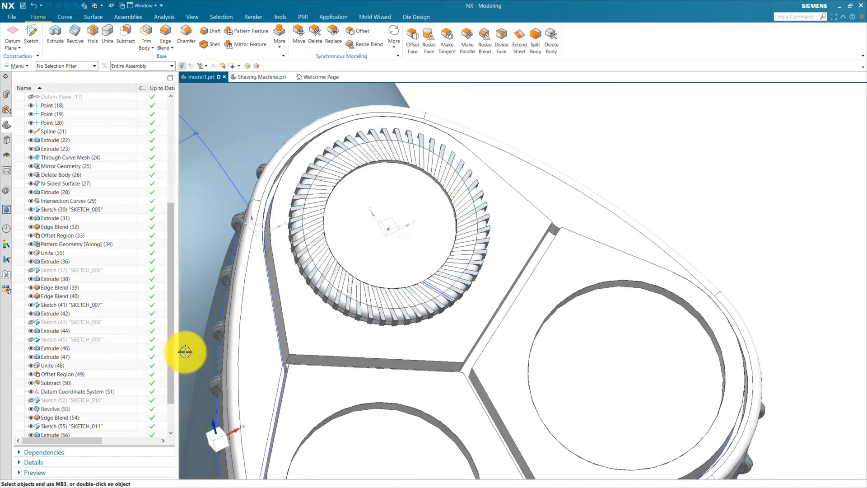
Subtract all circularly patterned bars from the cutter ring body to cut the slots.
left_click(125, 34)
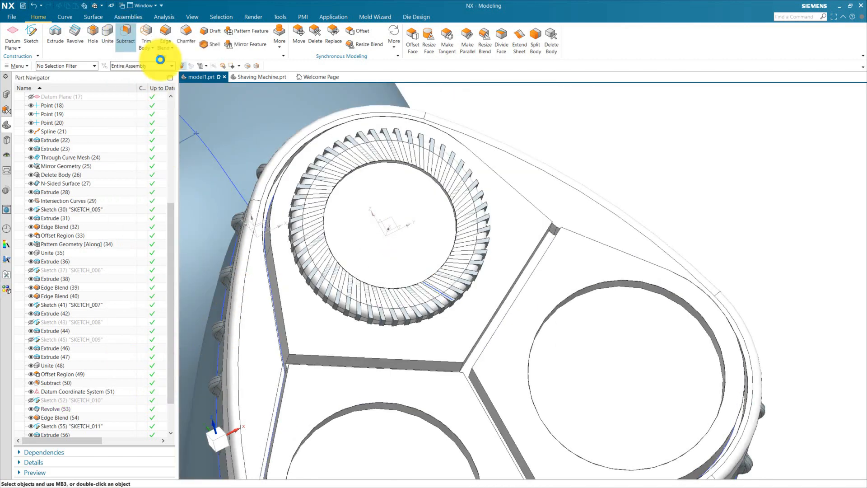
scroll(328, 120, "up", 5)
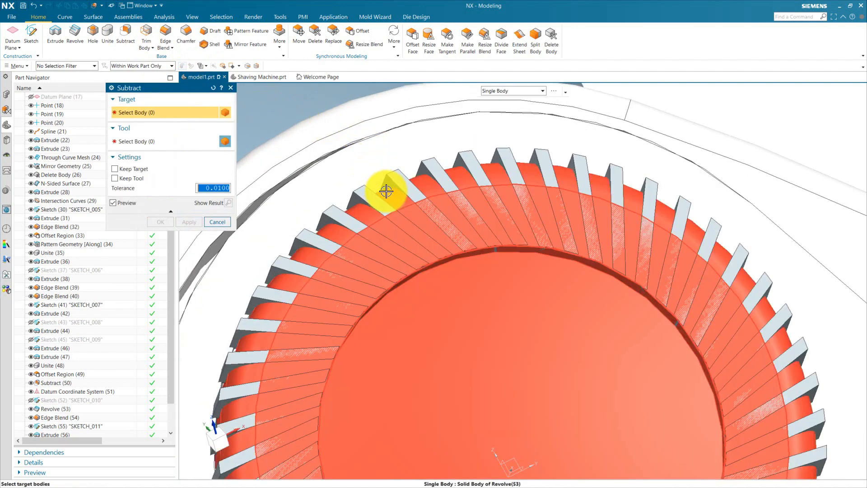
left_click(387, 188)
left_click(146, 142)
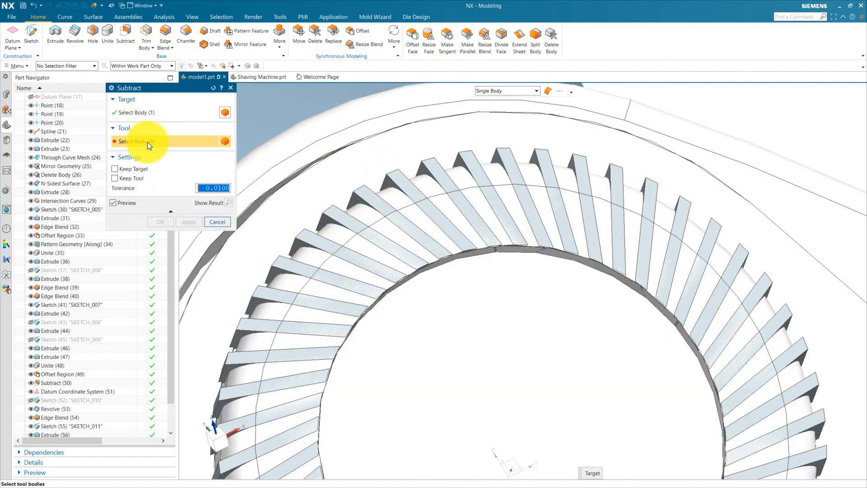
scroll(315, 131, "down", 3)
scroll(75, 413, "down", 4)
left_click(62, 427)
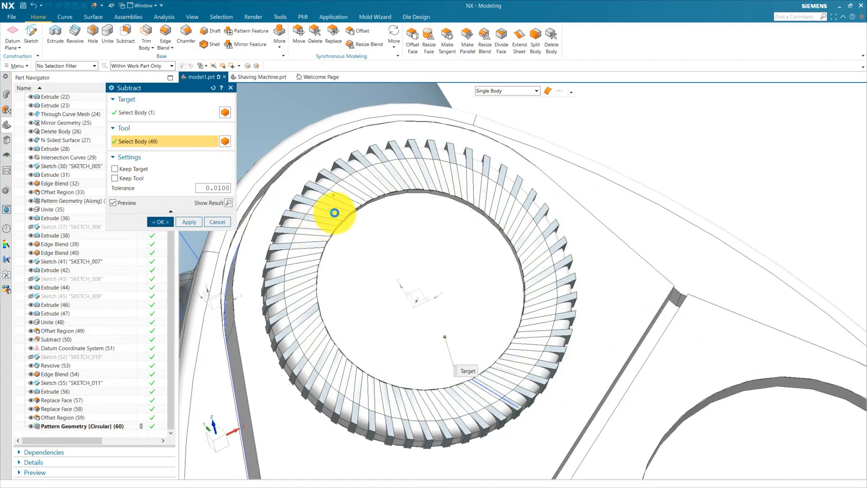
middle_click(334, 212)
scroll(325, 196, "down", 5)
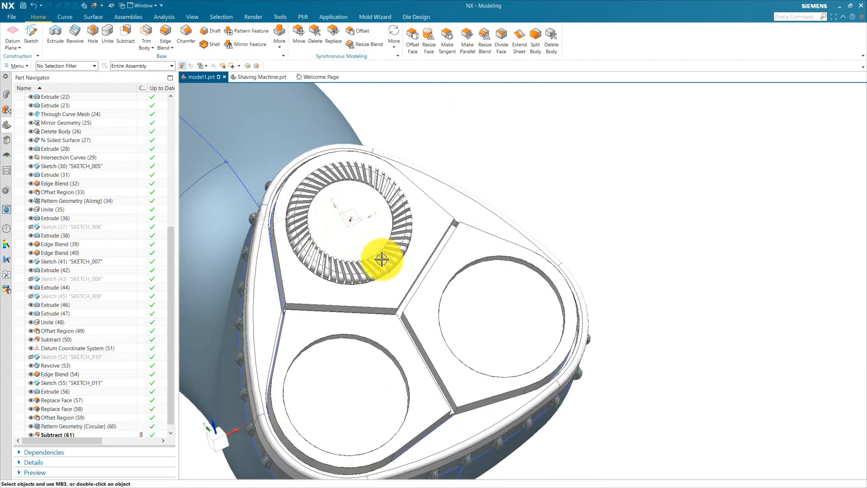
scroll(383, 264, "up", 3)
scroll(402, 279, "up", 5)
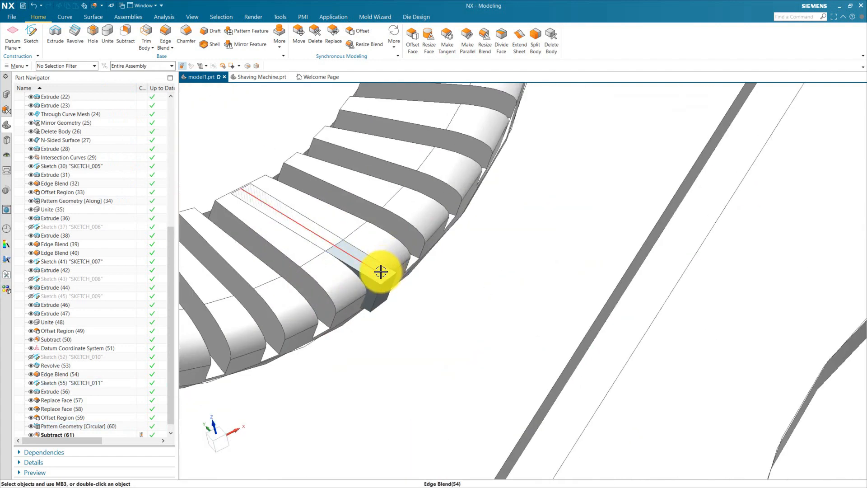
left_click(376, 280)
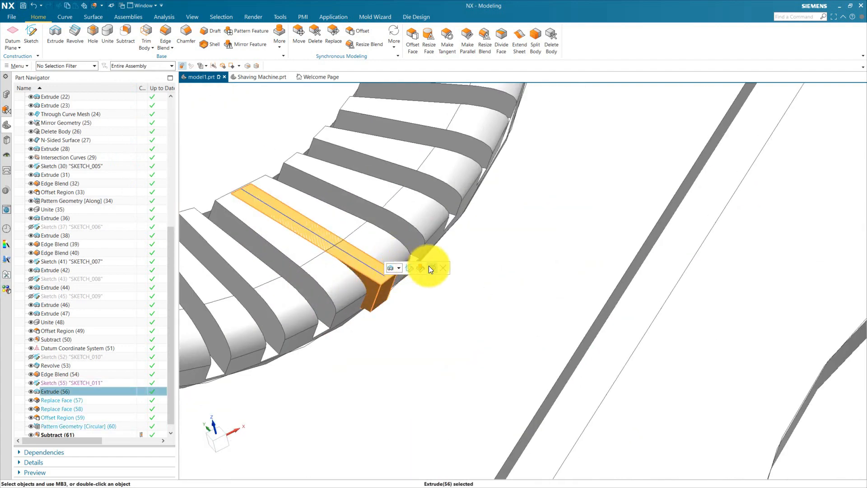
left_click(429, 266)
key("ctrl+z")
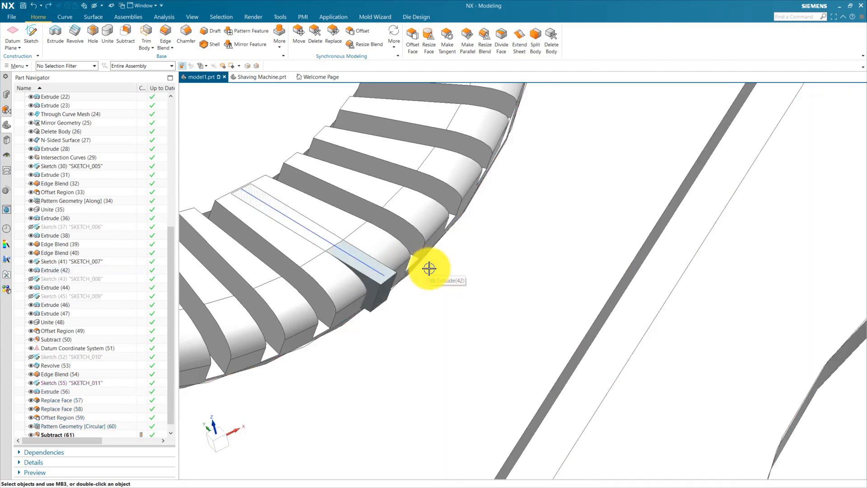
Subtract the remaining original slanted bar from the cutter ring to cut the last slot.
left_click(127, 27)
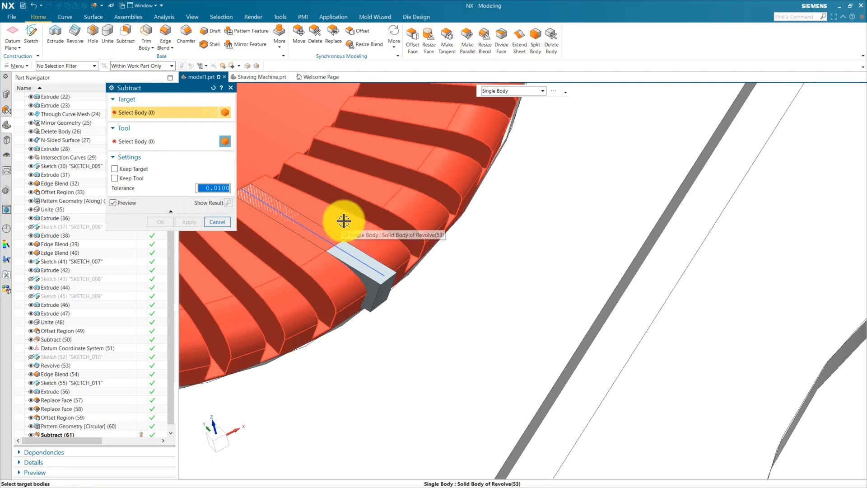
left_click(357, 221)
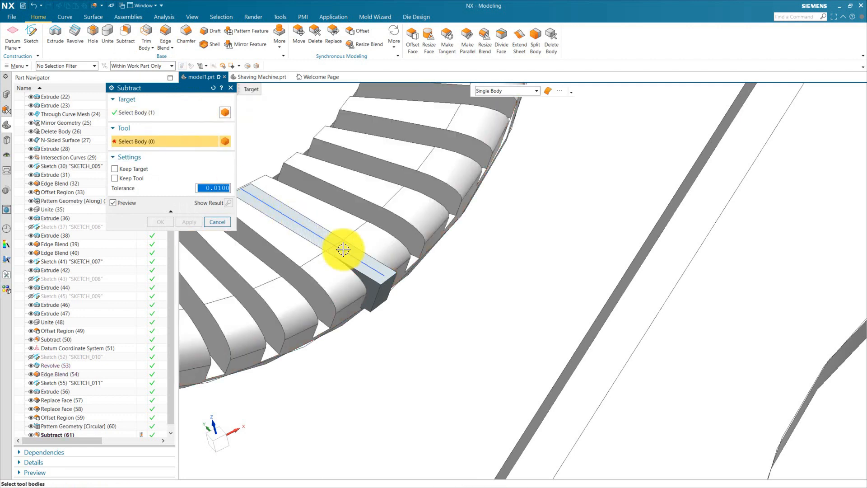
left_click(359, 263)
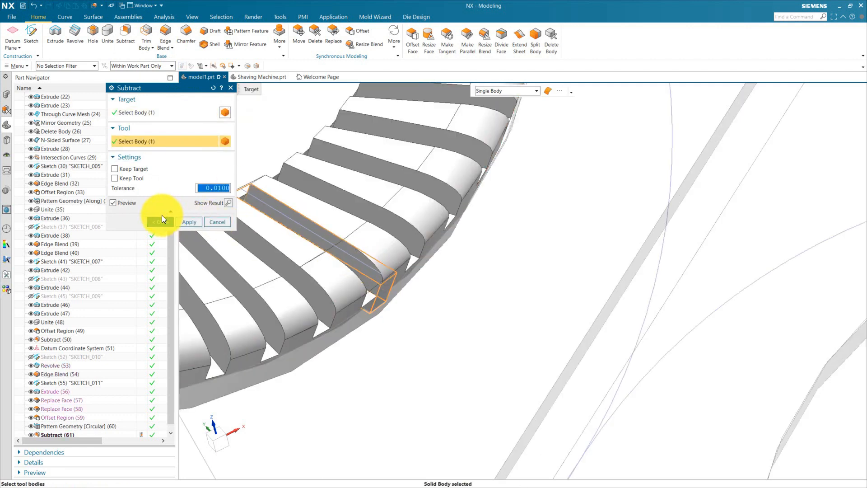
left_click(162, 219)
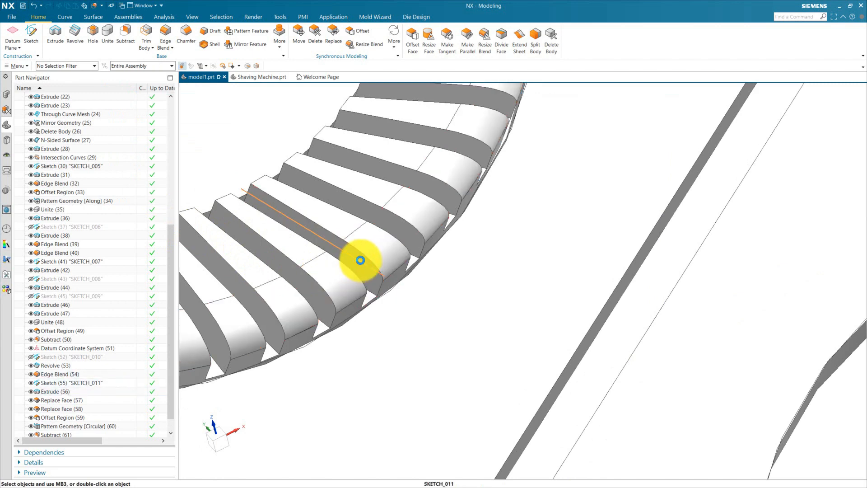
Hide the slanted line sketch left in the last slot of the cutter ring.
left_click(360, 260)
left_click(410, 251)
scroll(409, 273, "down", 3)
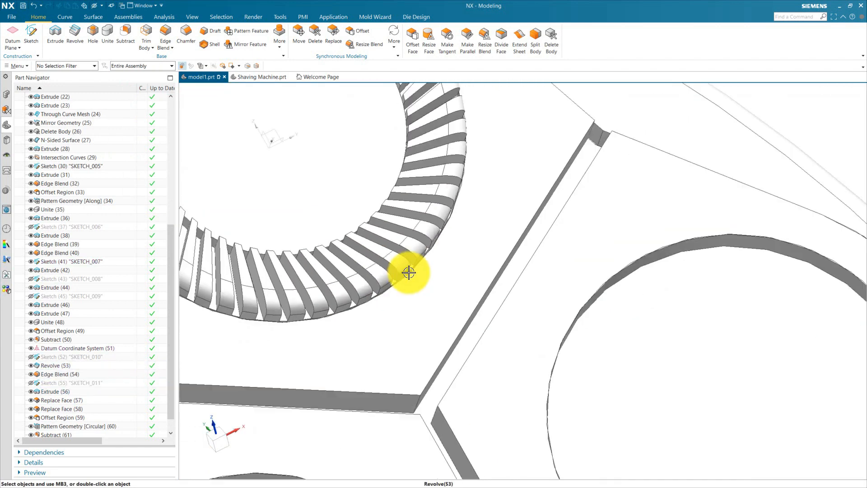
scroll(409, 272, "down", 5)
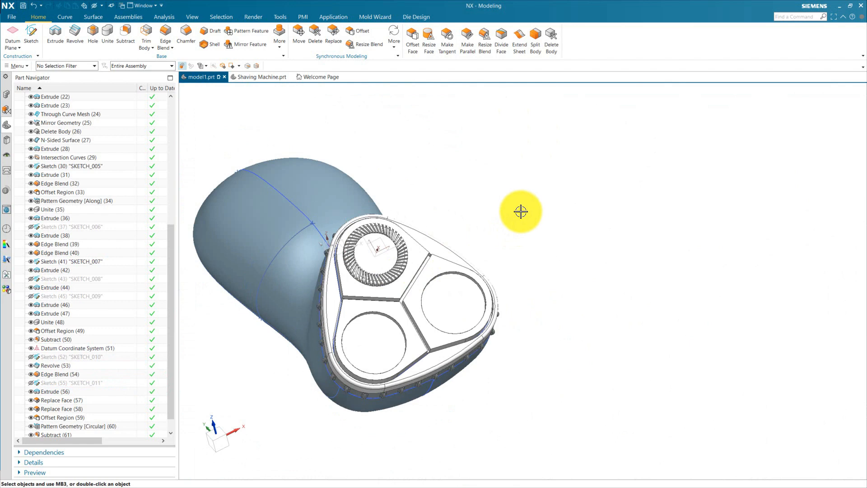
Start a Pattern Geometry with the General layout and select the slotted cutter ring body as the object.
scroll(386, 299, "up", 5)
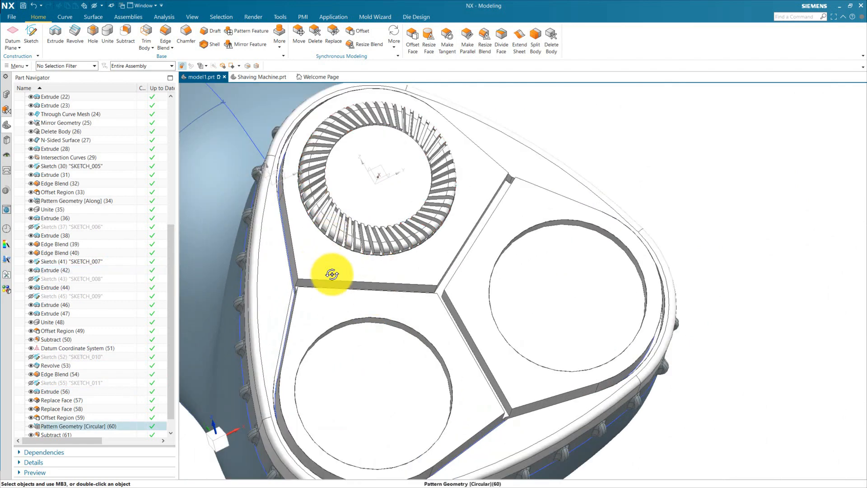
middle_click_drag(332, 274, 338, 257)
scroll(331, 217, "down", 4)
scroll(331, 218, "up", 4)
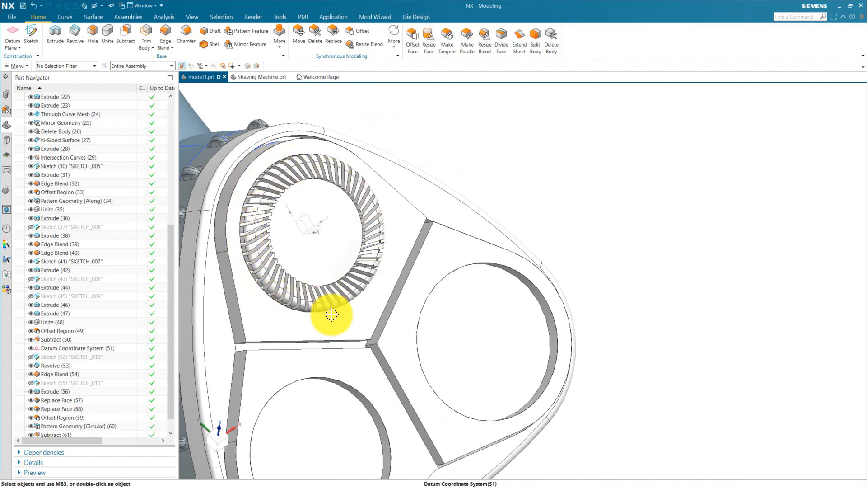
scroll(355, 220, "down", 3)
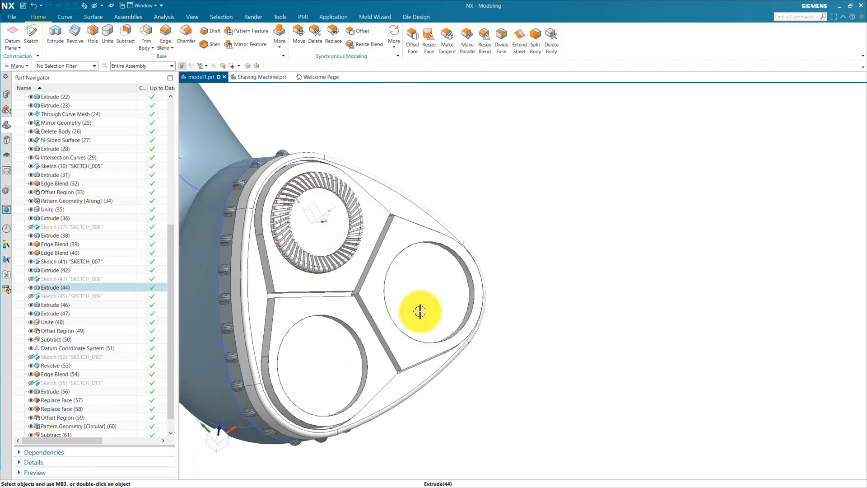
left_click(279, 45)
left_click(295, 70)
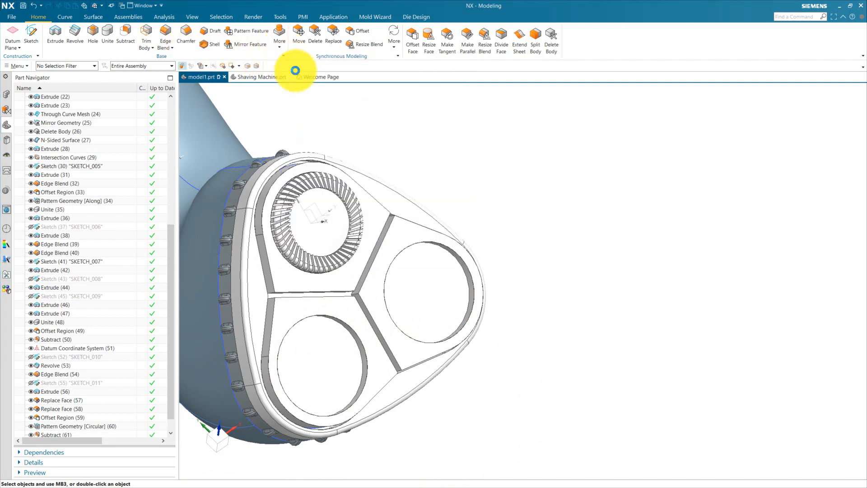
left_click(186, 154)
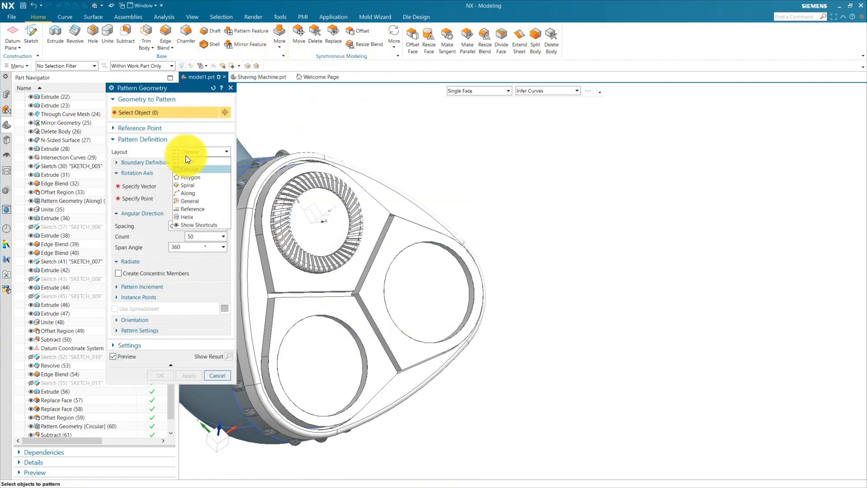
left_click(194, 202)
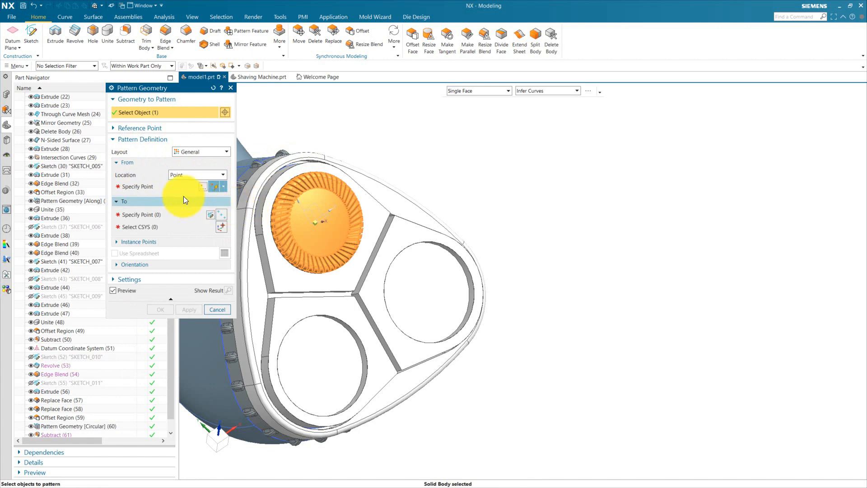
Specify the centre of the slotted cutter ring as the pattern's starting point.
left_click(149, 185)
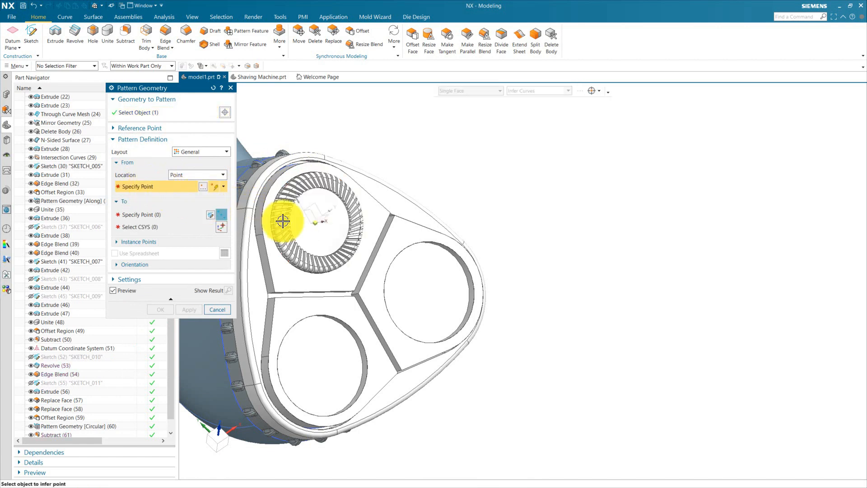
scroll(288, 208, "up", 5)
scroll(257, 256, "up", 2)
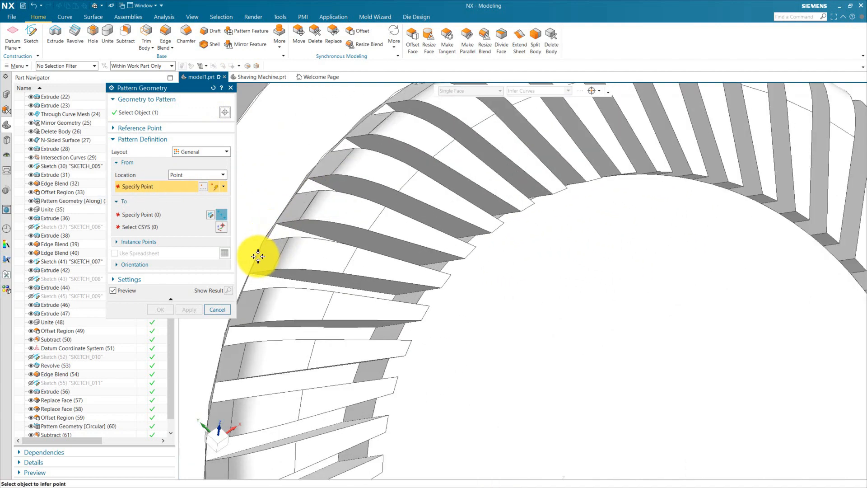
left_click(255, 260)
scroll(332, 149, "down", 6)
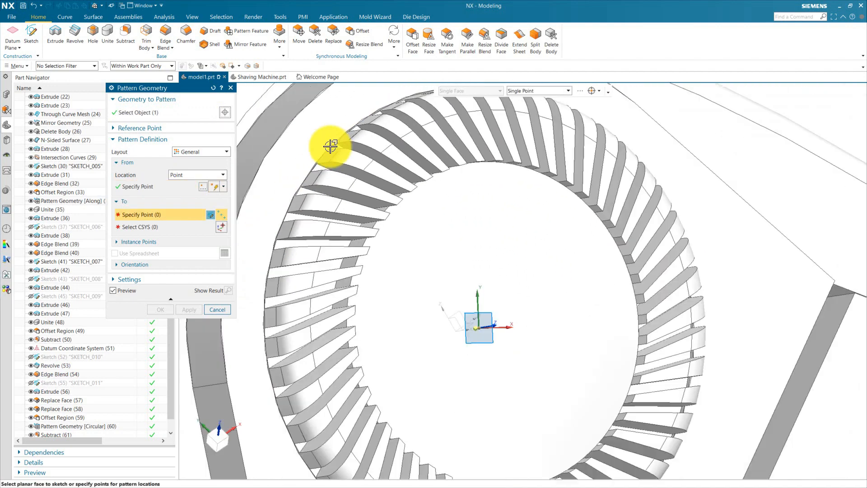
Pattern the cutter ring to the arc centres of the two other circular openings and complete the pattern.
left_click(404, 314)
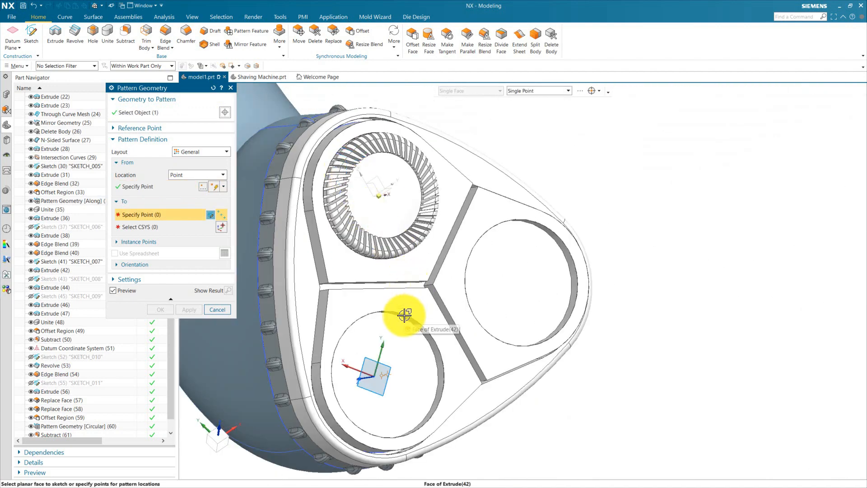
left_click(413, 319)
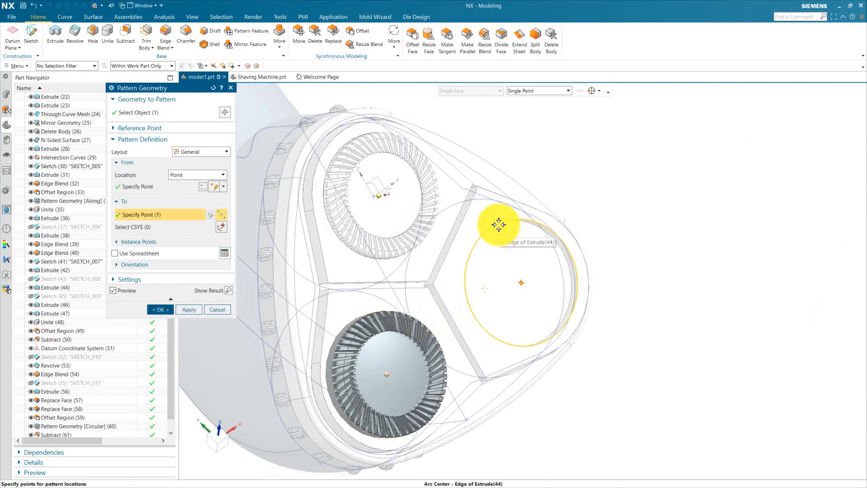
left_click(498, 225)
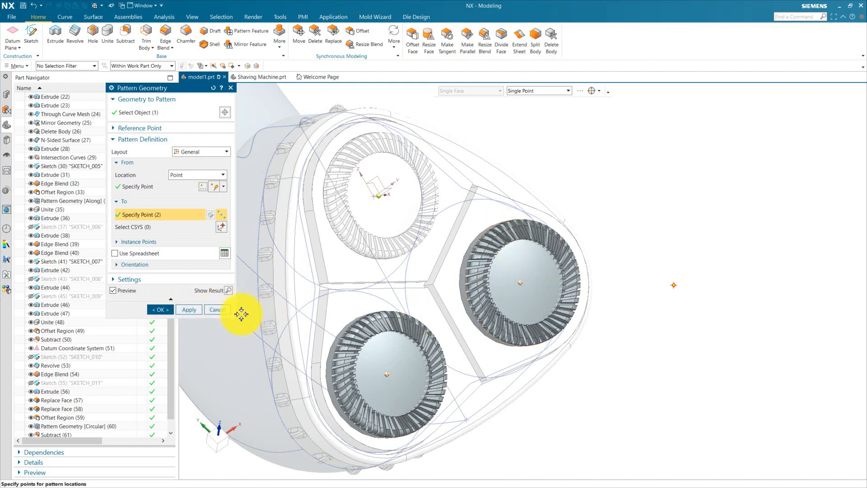
left_click(163, 311)
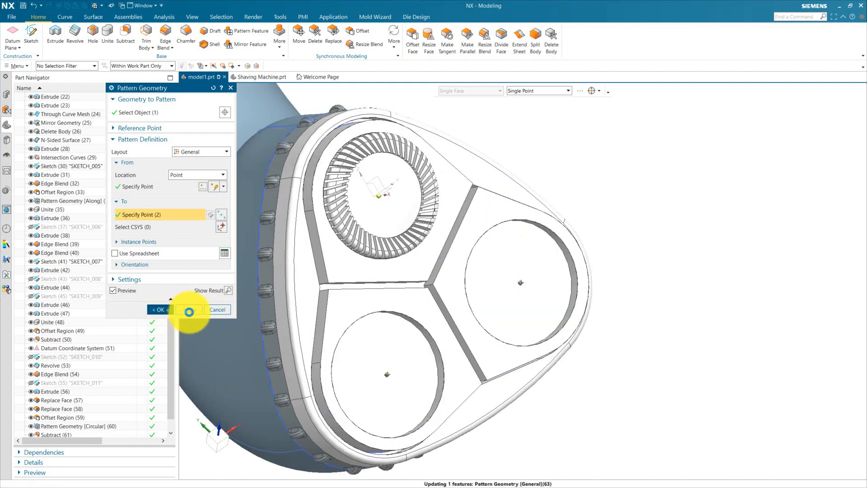
scroll(385, 259, "down", 5)
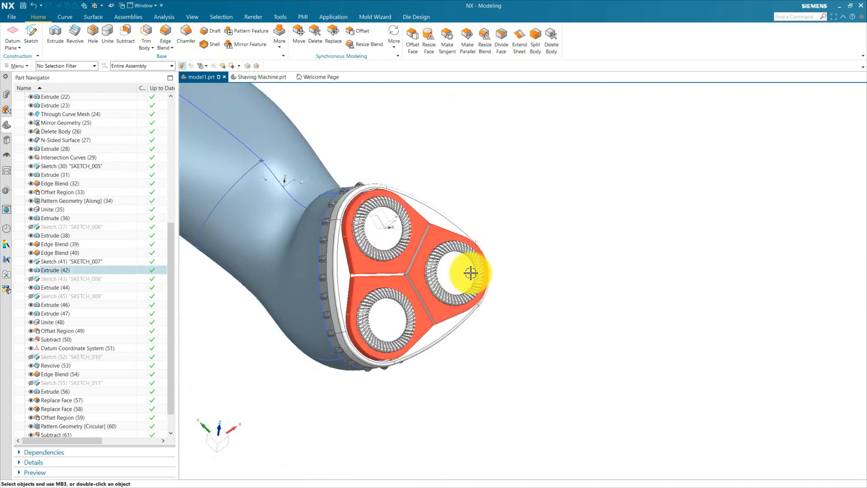
middle_click_drag(578, 368, 583, 313)
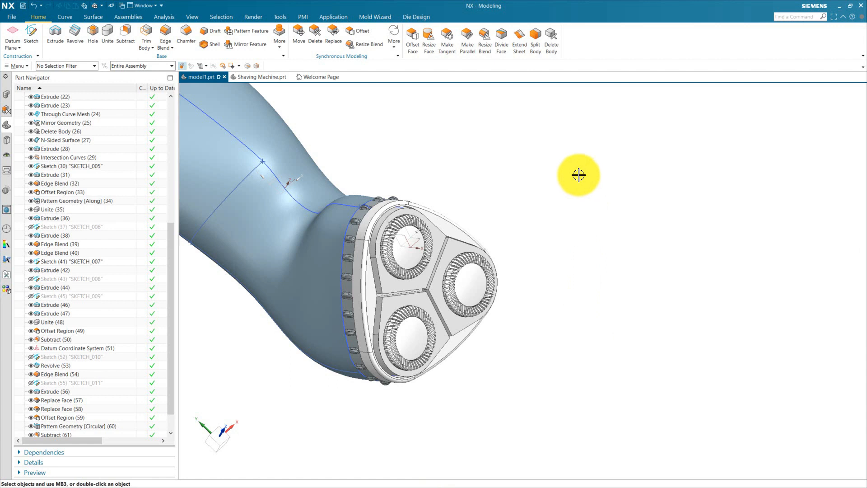
Start an Edge Blend with a 0.5 mm radius and select the outer perimeter edges around the three cutter panels.
left_click(166, 37)
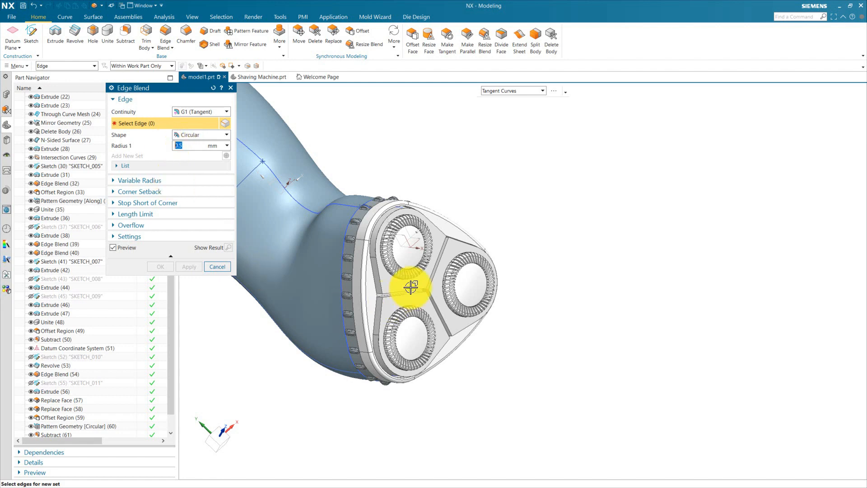
scroll(349, 277, "down", 5)
left_click(343, 278)
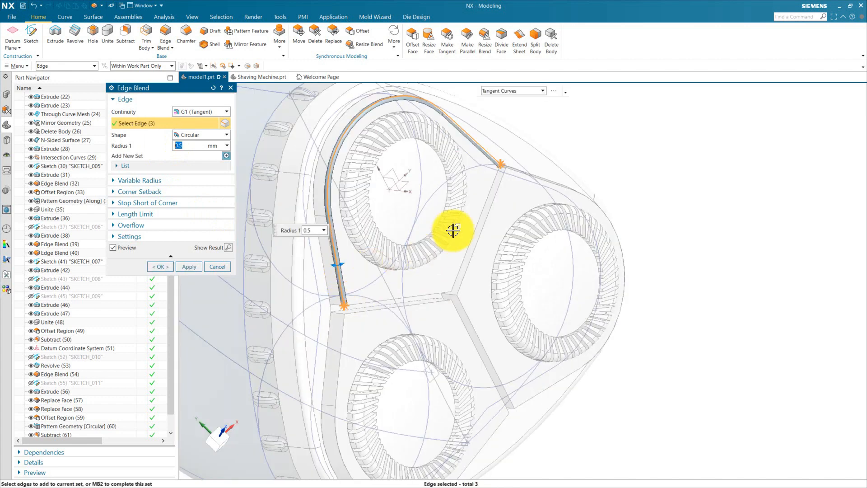
left_click(345, 342)
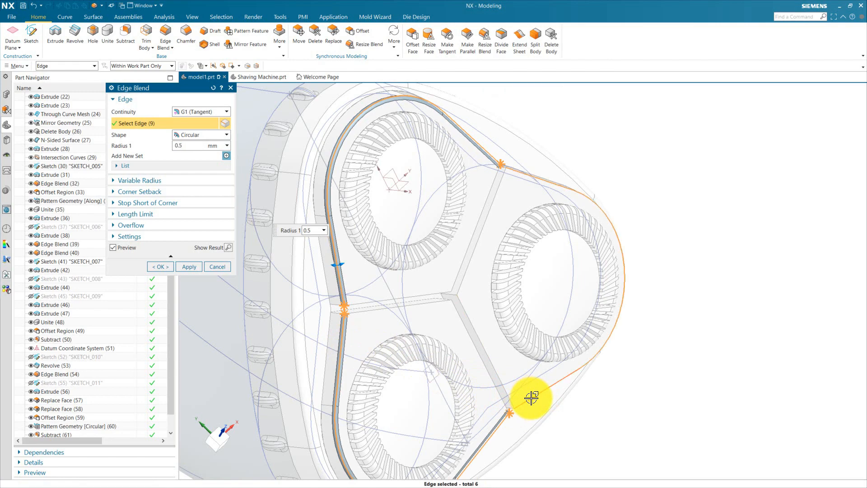
Add the short corner edges at the outer end of the first dividing groove and at the central junction to the 0.5 mm blend.
scroll(457, 408, "up", 5)
scroll(447, 286, "down", 3)
middle_click_drag(449, 337, 348, 310)
scroll(339, 159, "up", 4)
scroll(336, 185, "up", 3)
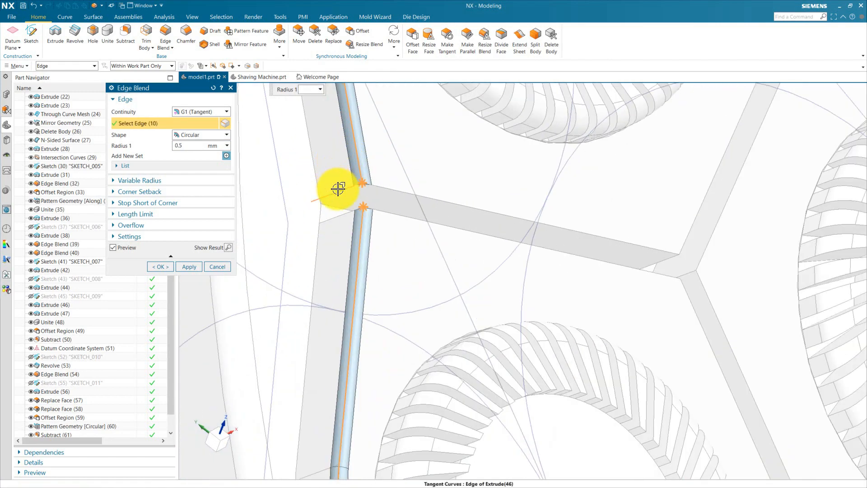
left_click(666, 258)
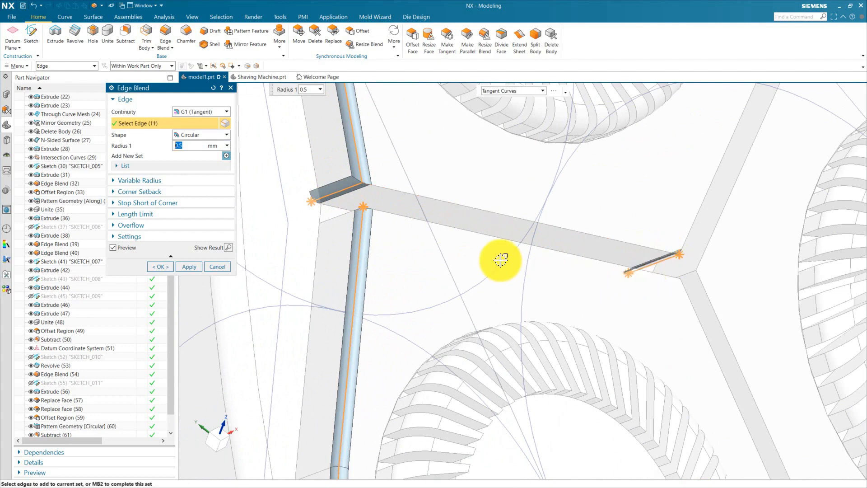
scroll(499, 257, "down", 3)
middle_click_drag(538, 271, 410, 423)
scroll(398, 426, "up", 4)
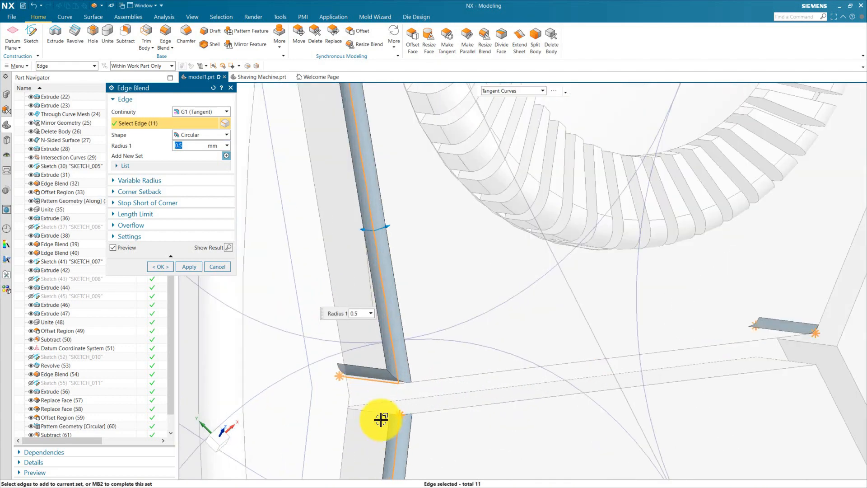
left_click(375, 412)
scroll(318, 314, "down", 4)
scroll(533, 345, "up", 3)
middle_click_drag(523, 328, 481, 330)
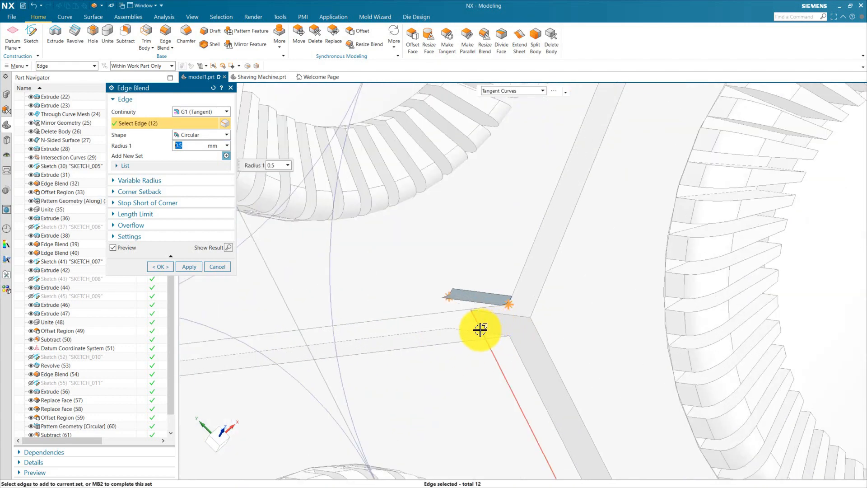
left_click(496, 315)
Add the two short corner edges at the outer end of another dividing groove to the 0.5 mm blend.
scroll(519, 361, "down", 4)
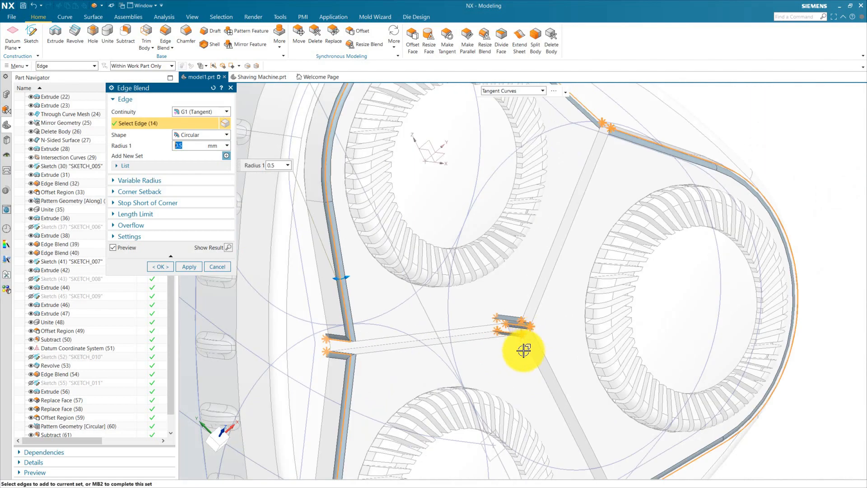
middle_click_drag(526, 401, 443, 310)
scroll(360, 228, "up", 5)
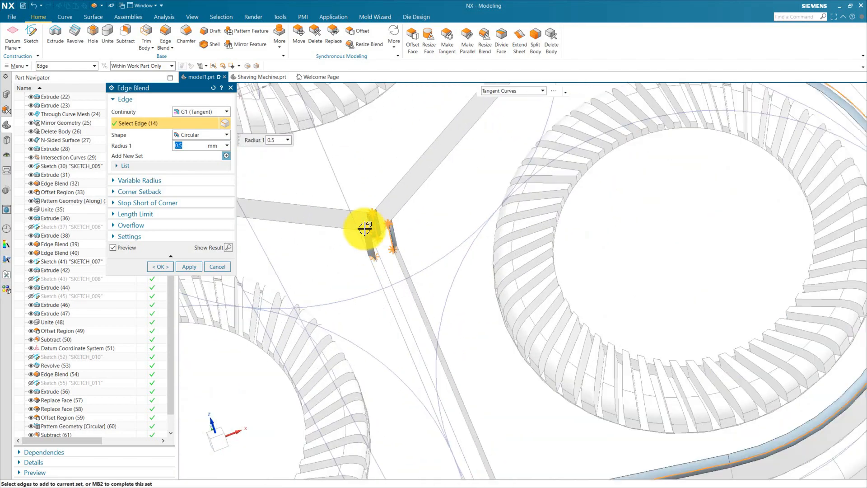
scroll(396, 242, "down", 6)
scroll(427, 298, "up", 6)
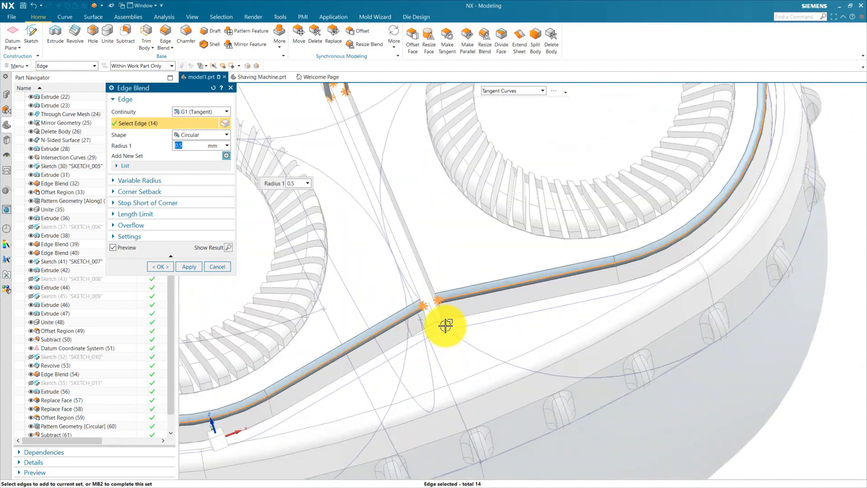
left_click(433, 294)
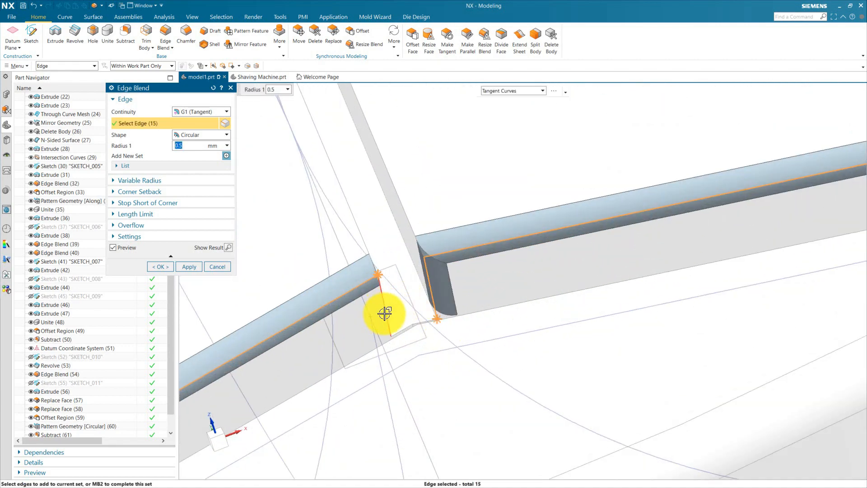
left_click(384, 313)
scroll(412, 354, "down", 6)
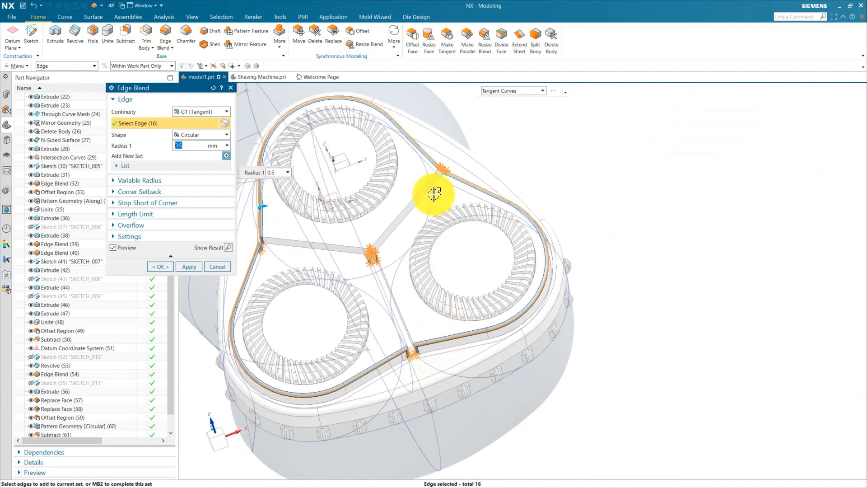
Add the long edges on both sides of the three dividing grooves and apply the 0.5 mm edge blend.
left_click(422, 188)
left_click(376, 242)
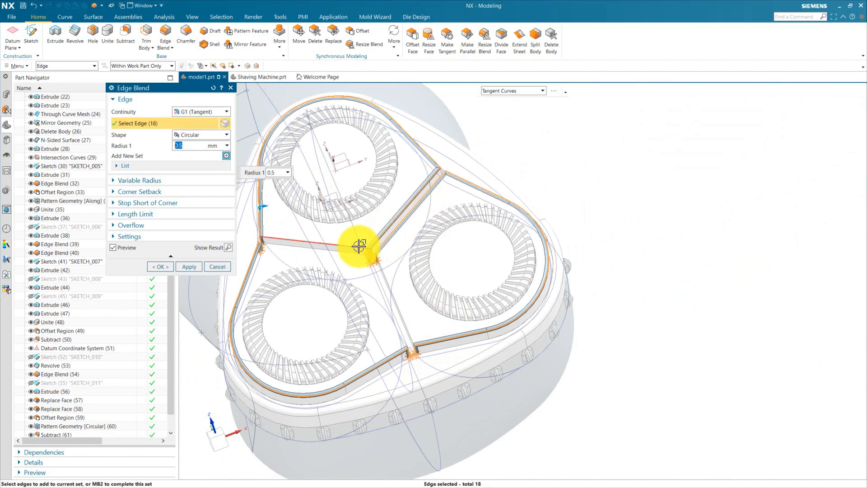
left_click(359, 246)
left_click(379, 269)
scroll(381, 267, "up", 3)
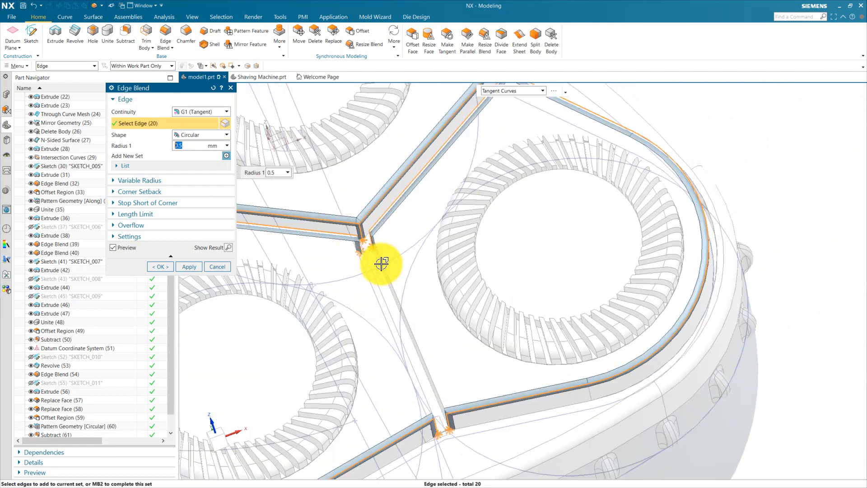
left_click(384, 260)
scroll(368, 255, "up", 3)
left_click(364, 261)
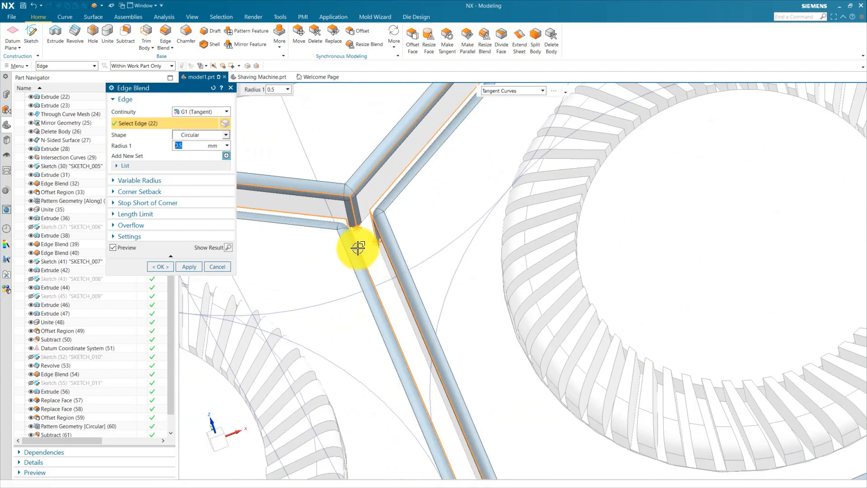
scroll(348, 226, "down", 5)
middle_click_drag(406, 229, 509, 350)
scroll(315, 296, "up", 3)
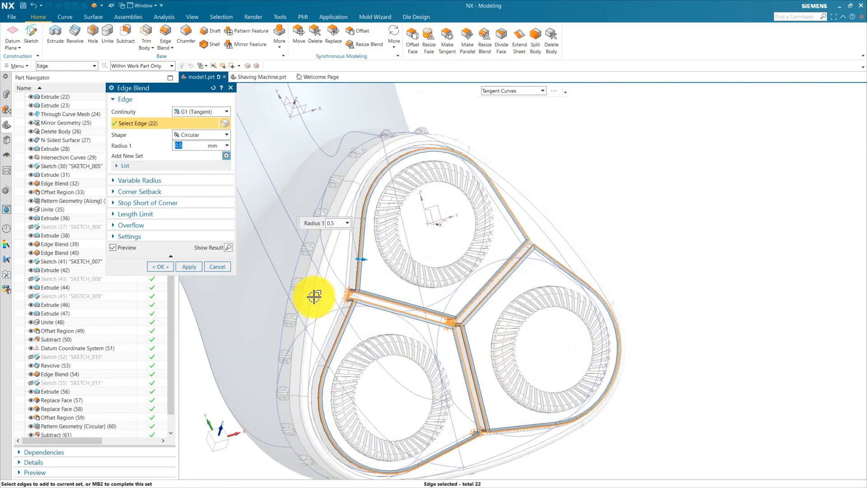
left_click(192, 266)
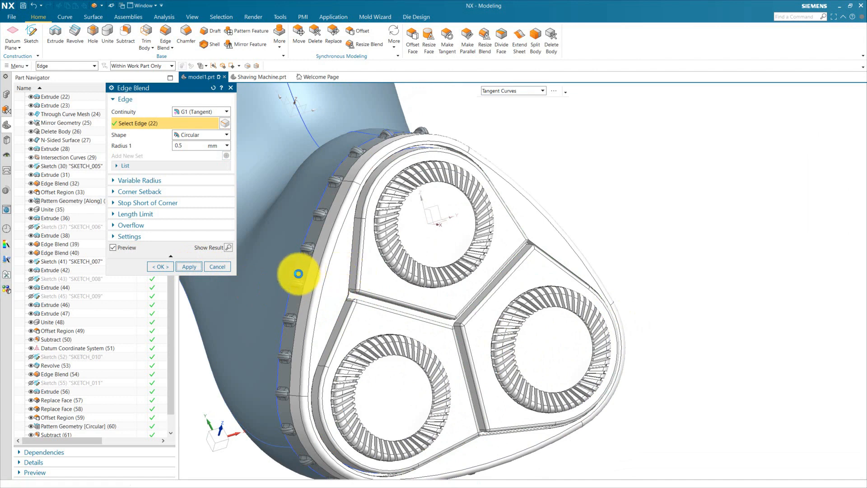
left_click(229, 266)
Start another Edge Blend with a 1 mm radius and select the short edge at the outer end of one dividing groove.
scroll(346, 259, "down", 4)
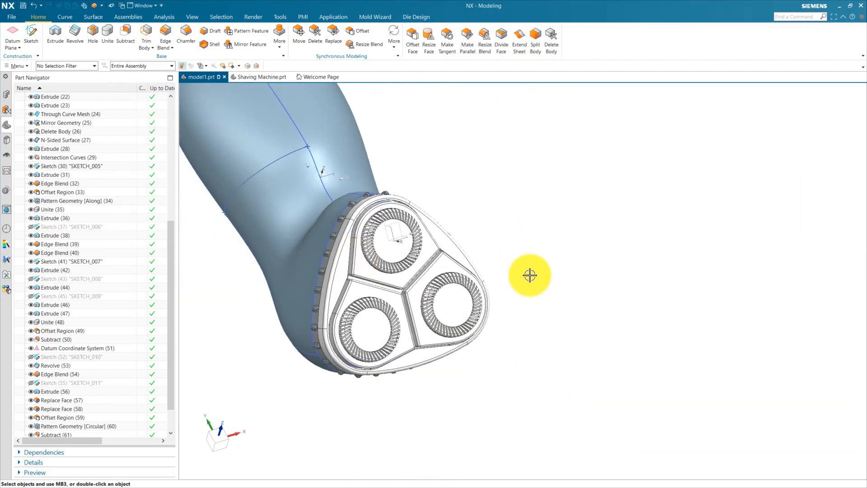
middle_click_drag(532, 275, 471, 233)
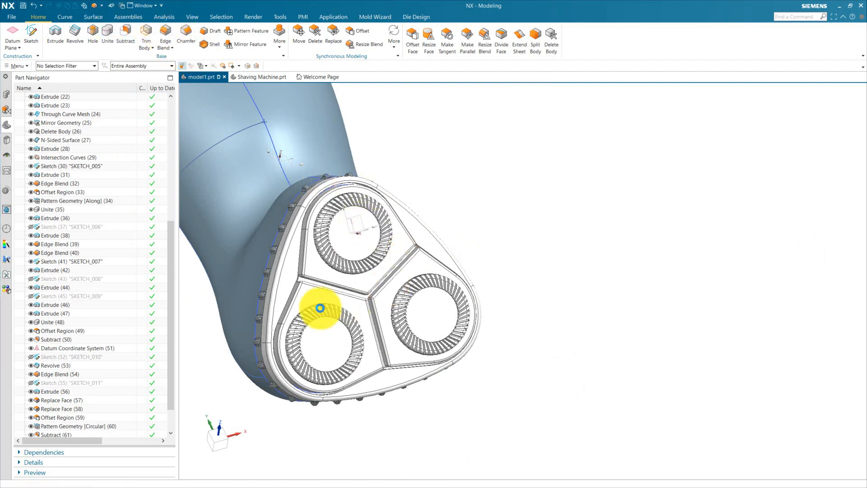
type("b")
type("1")
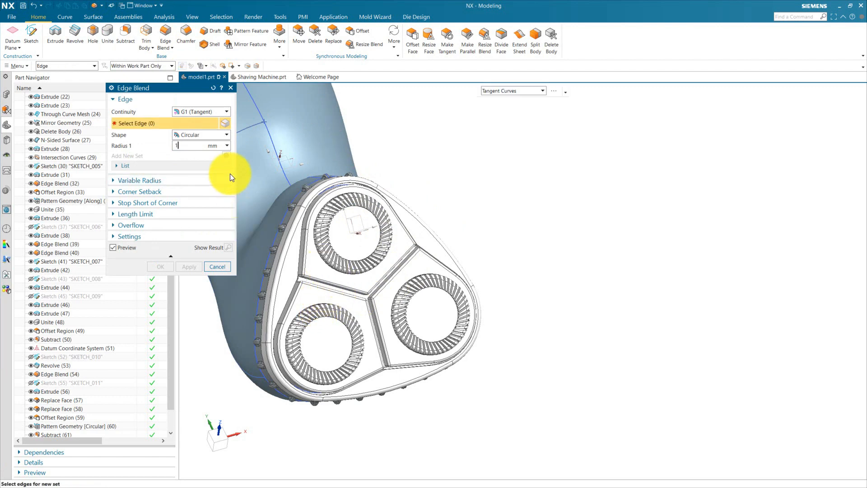
middle_click_drag(602, 273, 588, 275)
scroll(668, 292, "down", 2)
scroll(447, 301, "up", 4)
scroll(284, 253, "up", 6)
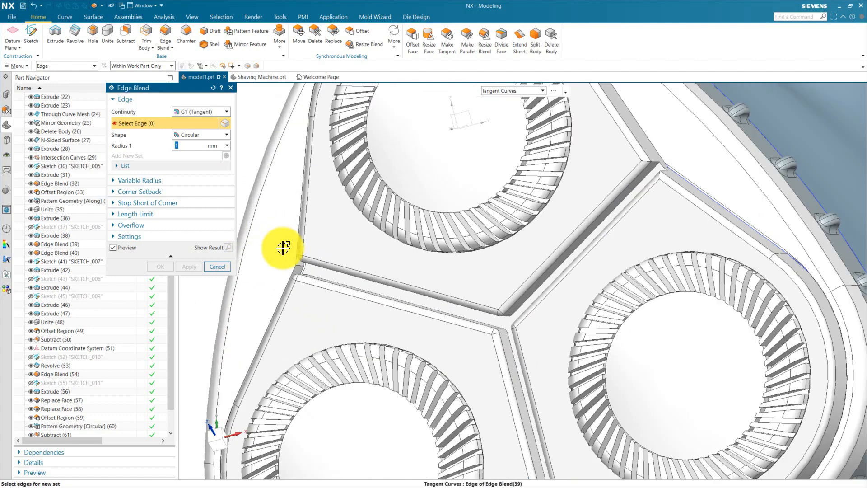
left_click(333, 303)
scroll(293, 332, "down", 8)
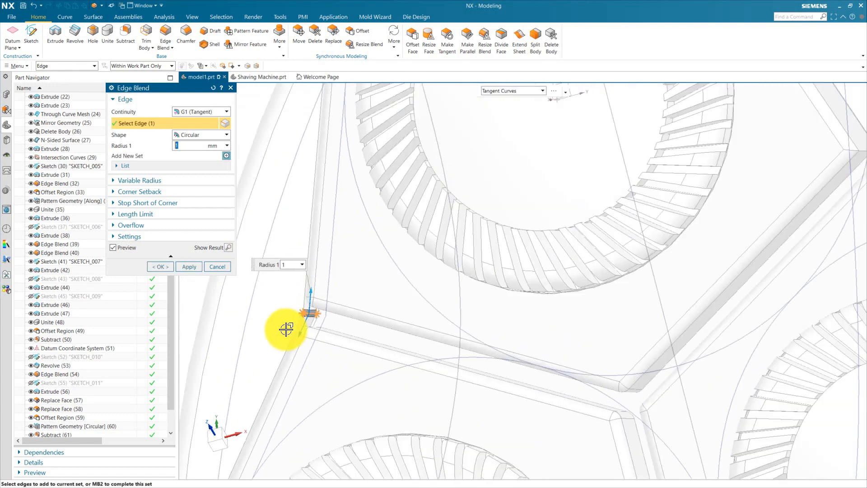
Add the short edges at the outer ends of the other two dividing grooves to the 1 mm blend and apply it.
middle_click_drag(474, 328, 533, 313)
scroll(540, 343, "up", 8)
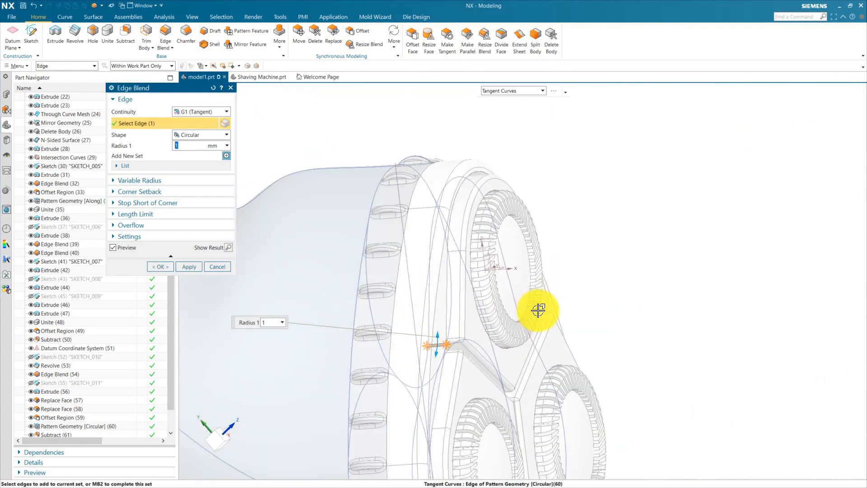
scroll(632, 296, "down", 3)
middle_click_drag(646, 300, 602, 296)
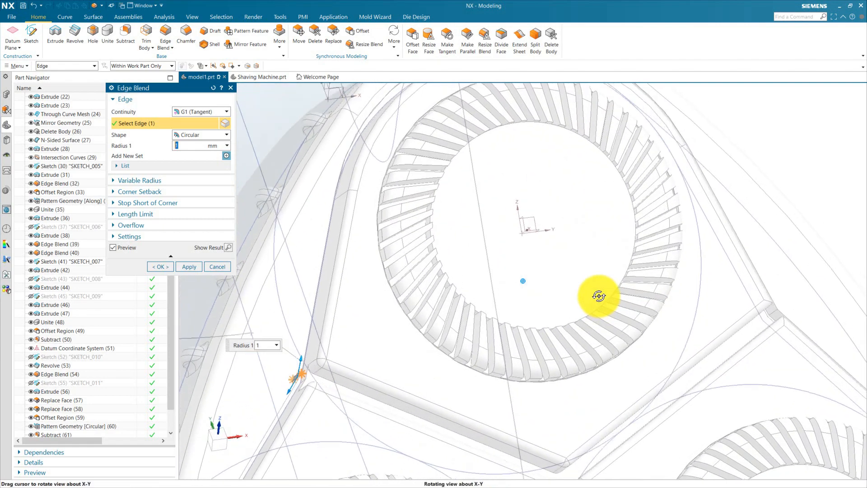
scroll(786, 315, "up", 6)
left_click(737, 251)
scroll(587, 237, "down", 8)
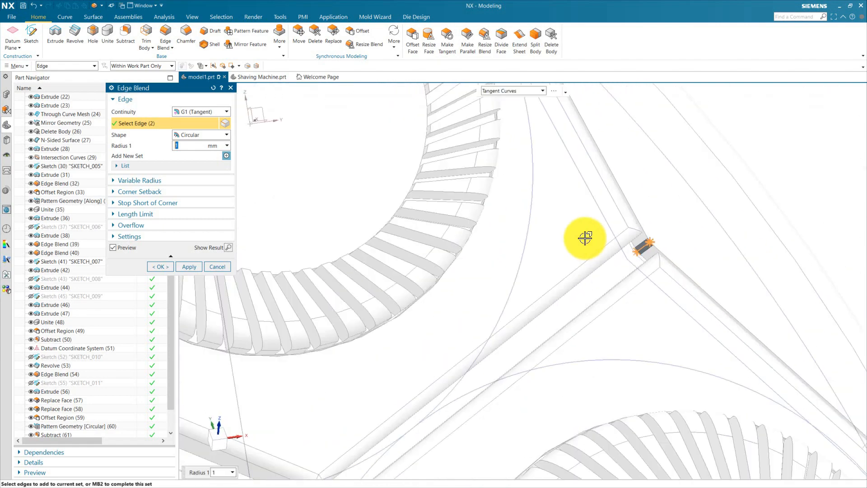
middle_click_drag(598, 240, 513, 380)
scroll(529, 434, "up", 8)
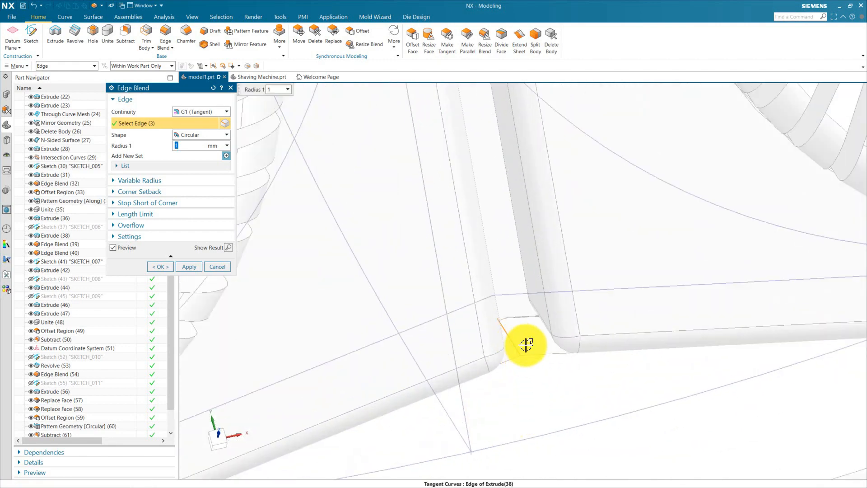
left_click(525, 344)
scroll(561, 368, "down", 8)
left_click(189, 266)
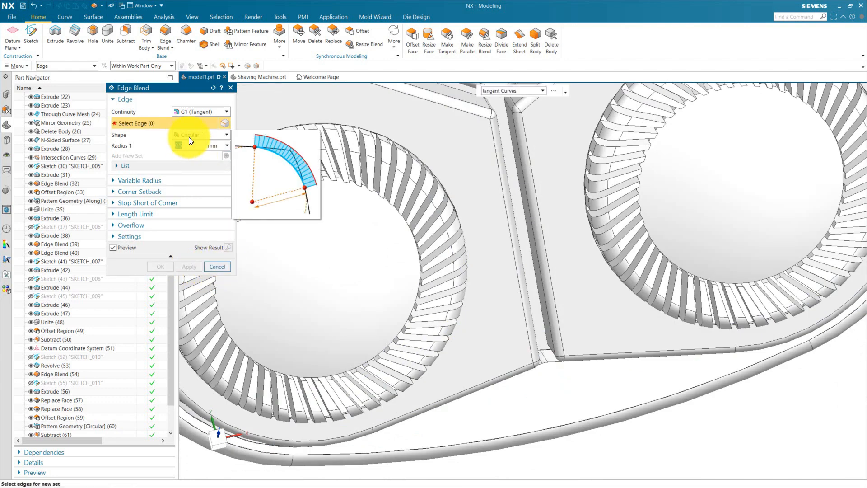
Blend the closed outer contour edge around the three cutter panels with a 0.5 mm radius and finish Edge Blend.
scroll(453, 255, "down", 8)
scroll(436, 177, "up", 5)
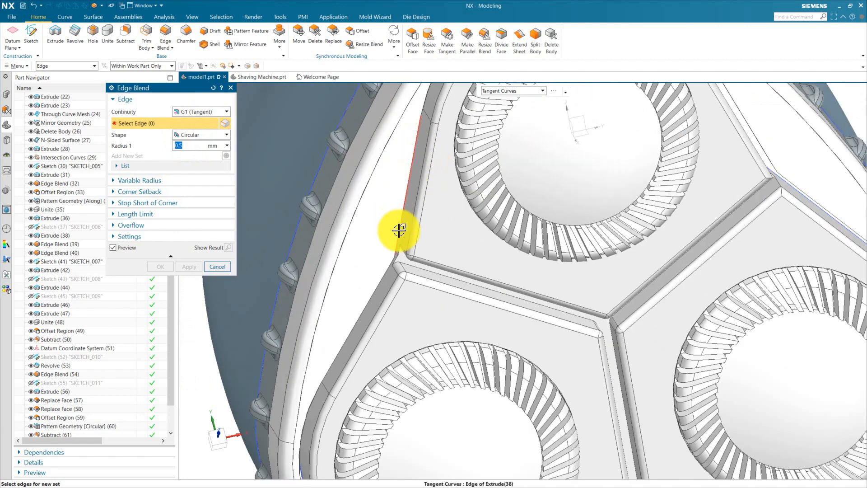
left_click(401, 218)
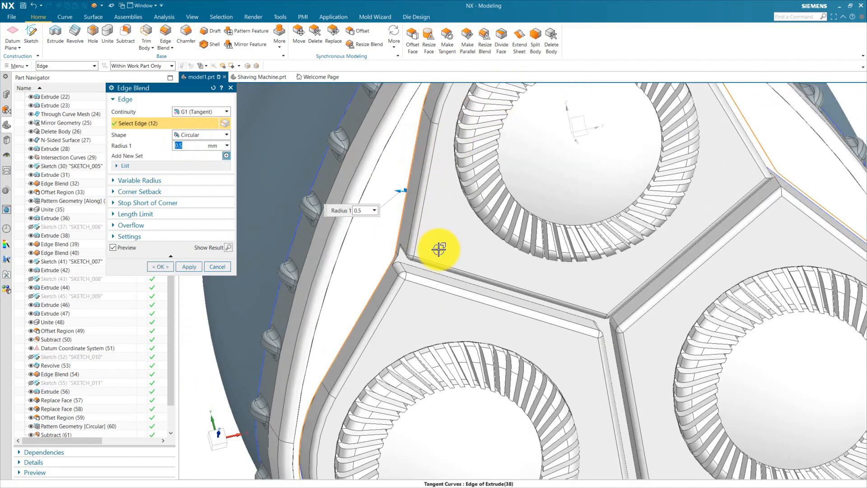
scroll(393, 253, "down", 5)
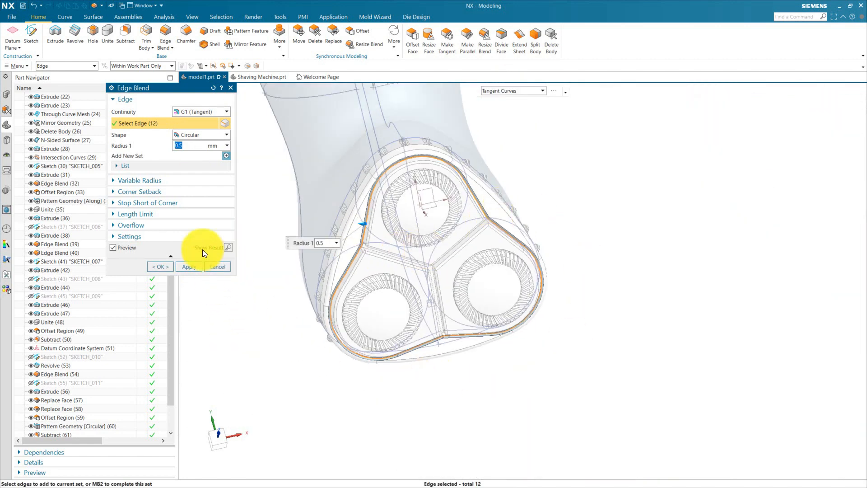
left_click(161, 266)
scroll(304, 384, "down", 3)
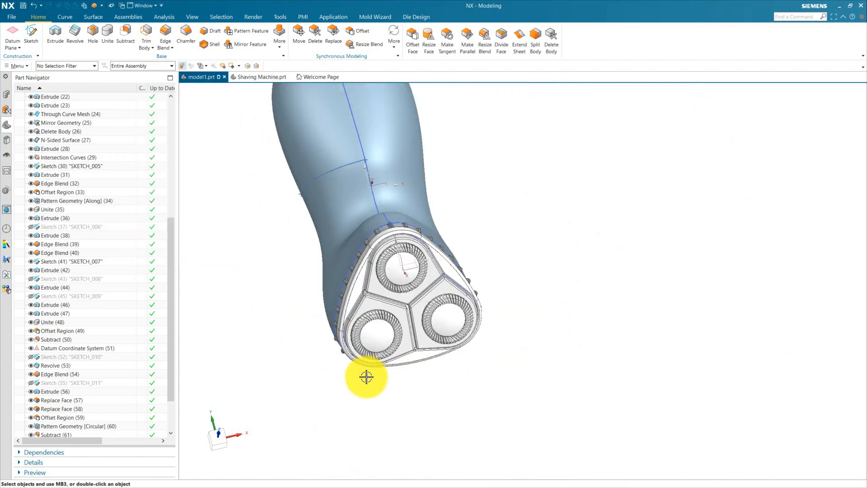
Set the display style to Shaded without edges and inspect the blended shaving head.
middle_click_drag(488, 380, 511, 422)
scroll(430, 267, "up", 3)
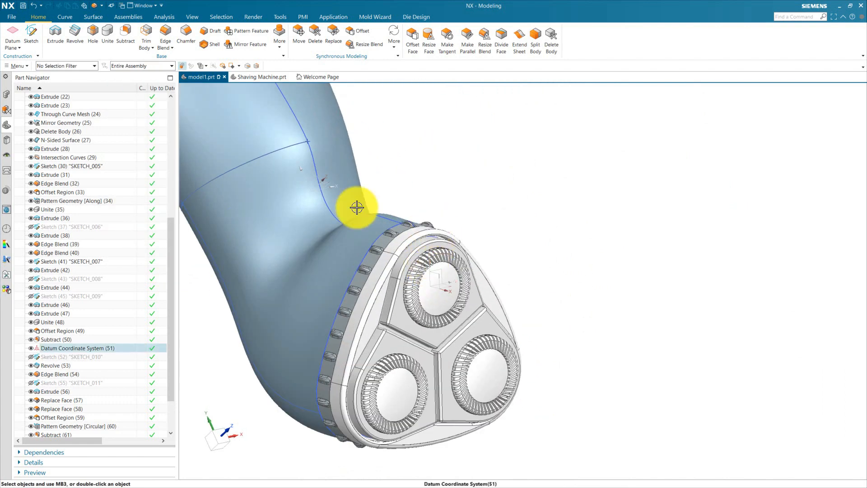
scroll(524, 253, "down", 3)
middle_click_drag(524, 254, 560, 275)
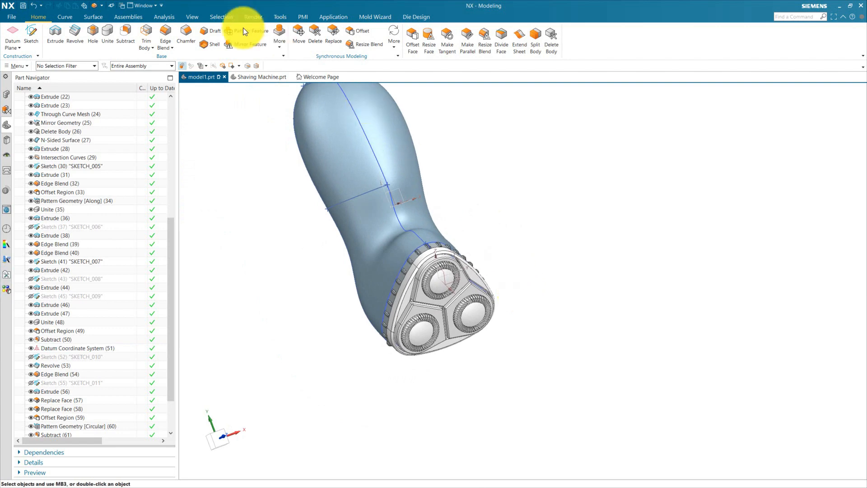
left_click(195, 16)
left_click(364, 42)
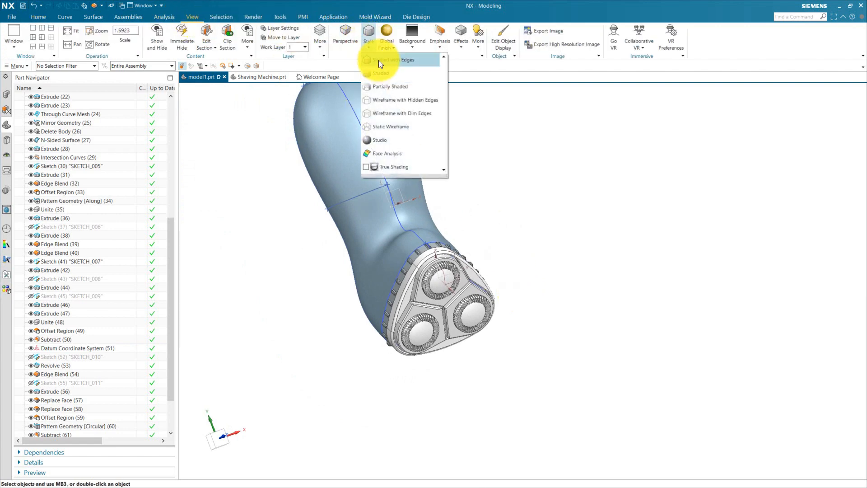
left_click(377, 73)
scroll(355, 268, "up", 5)
middle_click_drag(356, 268, 445, 245)
scroll(444, 244, "down", 1)
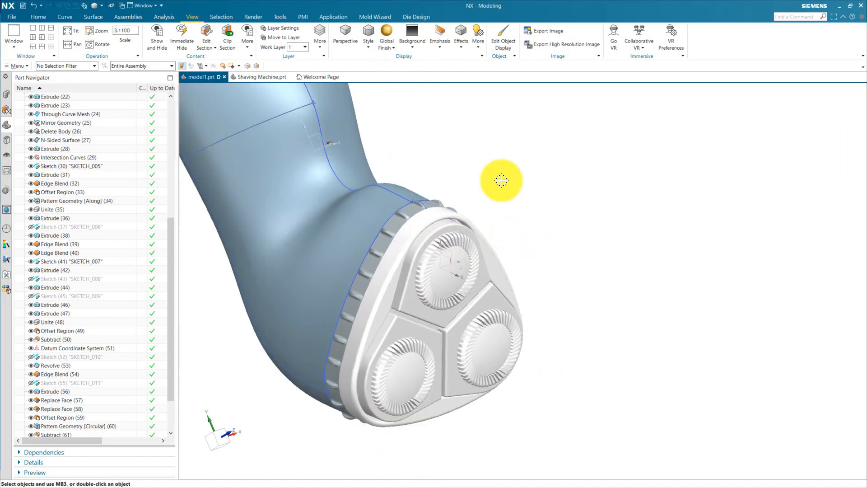
Switch to the Shaving Machine.prt part and examine its cutter head, ribbed ring and side grip.
left_click(267, 77)
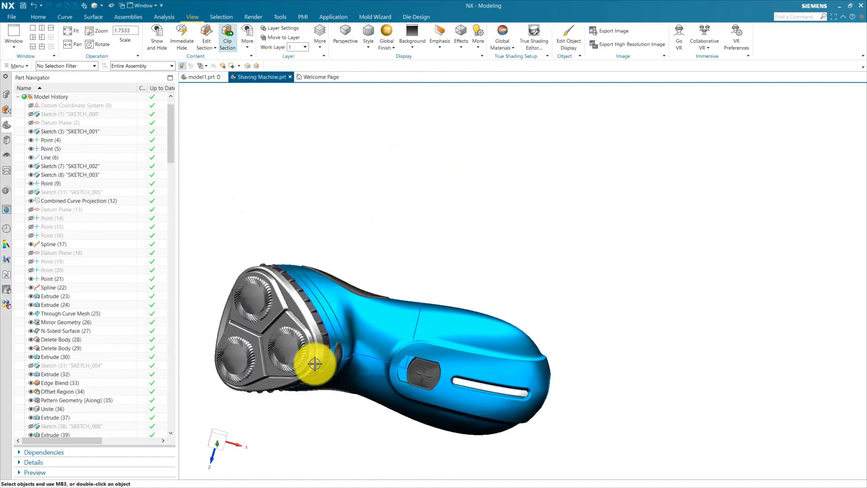
middle_click_drag(315, 364, 426, 304)
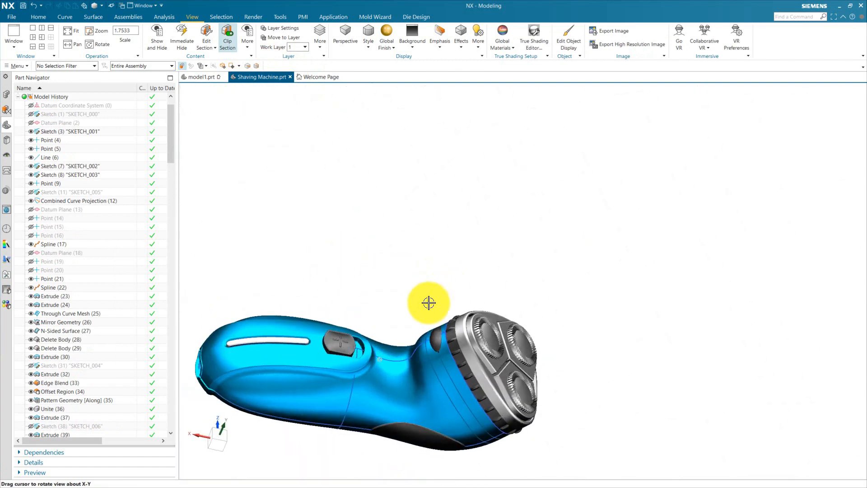
scroll(533, 407, "up", 4)
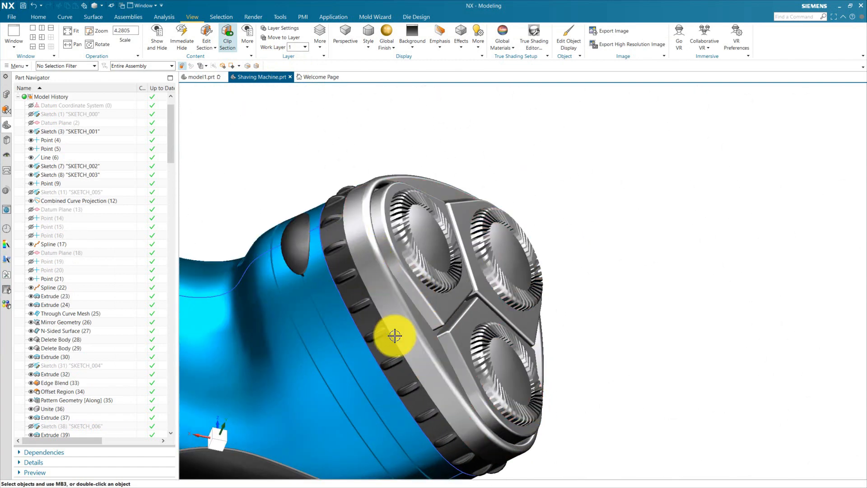
scroll(463, 263, "down", 4)
middle_click_drag(473, 178, 492, 178)
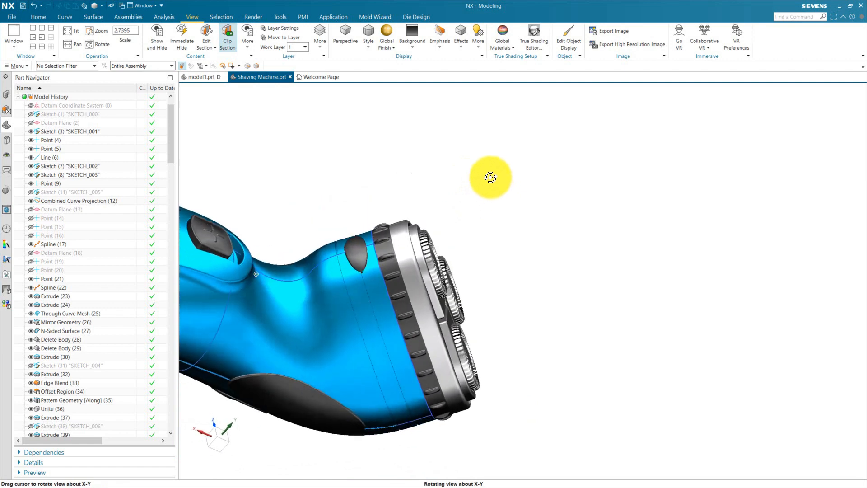
scroll(568, 193, "down", 2)
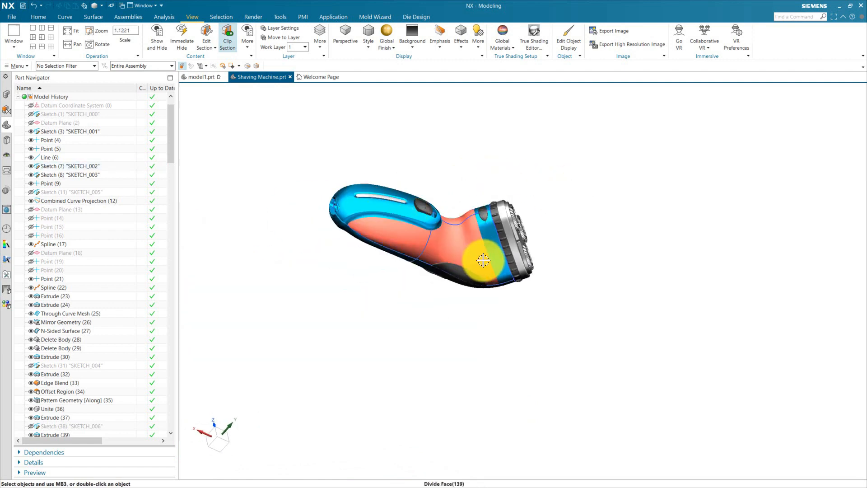
middle_click_drag(483, 260, 482, 262)
scroll(486, 238, "up", 4)
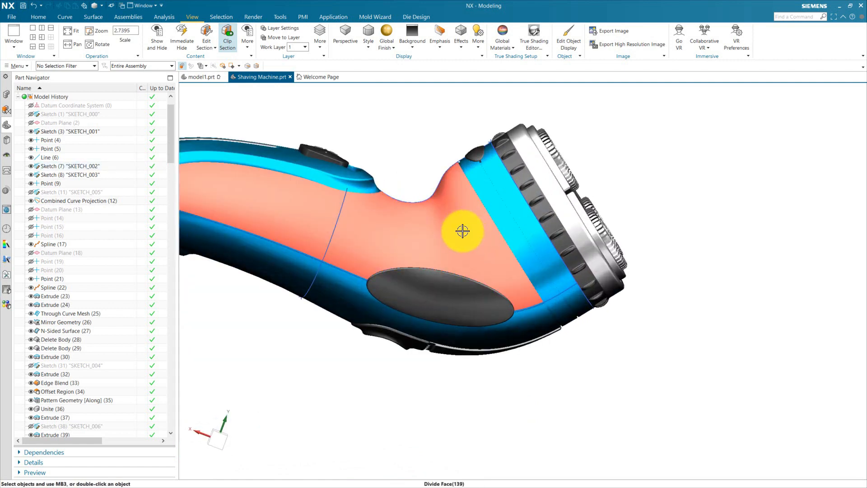
scroll(516, 225, "down", 2)
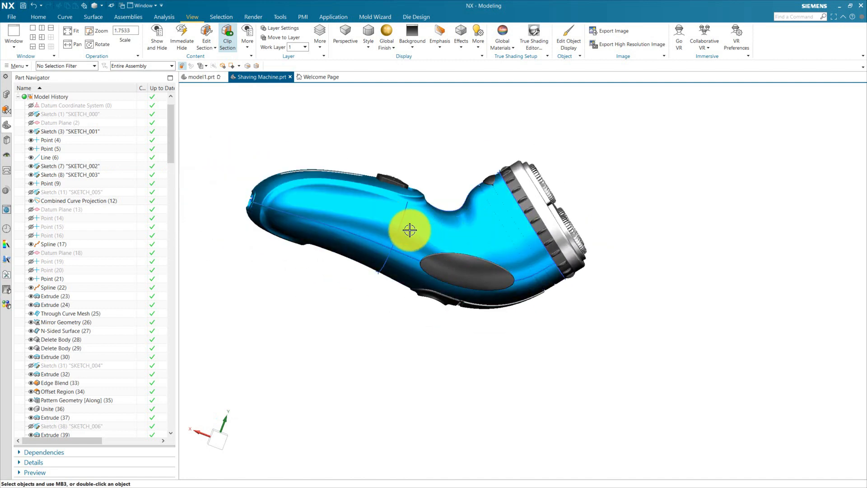
Examine the reference shaver's divided side faces, neck, power switch and handle from several angles.
middle_click_drag(348, 266, 393, 350)
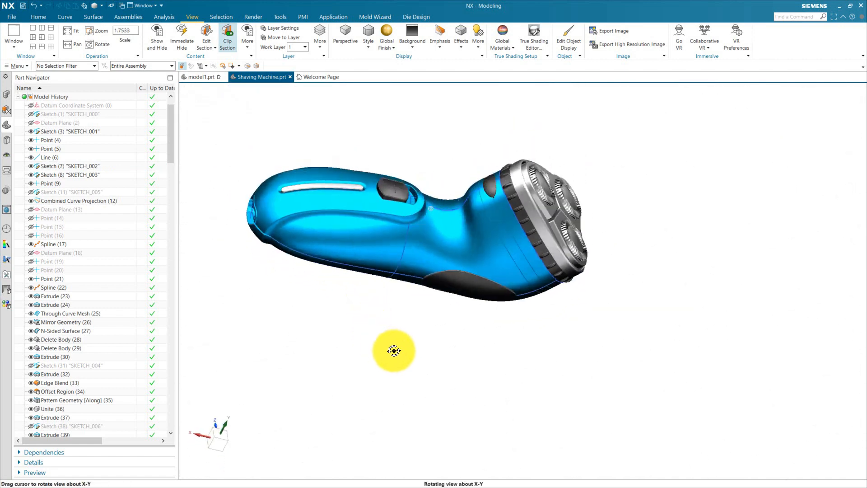
scroll(483, 207, "up", 3)
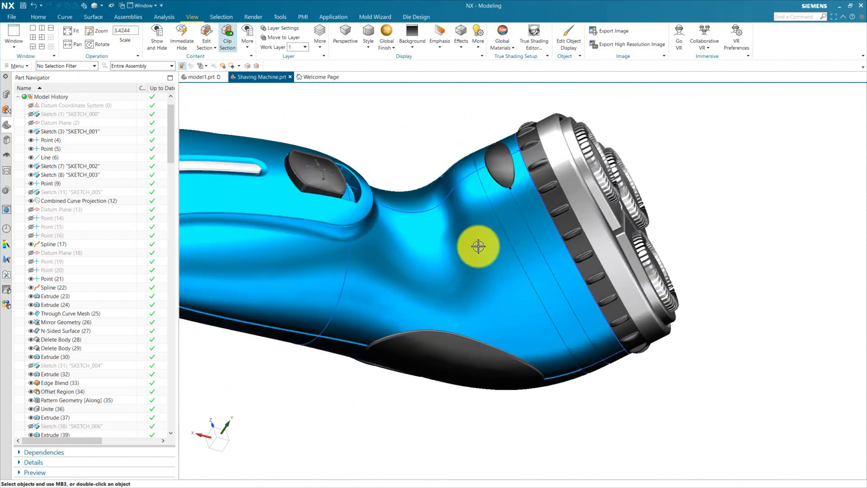
scroll(594, 245, "down", 3)
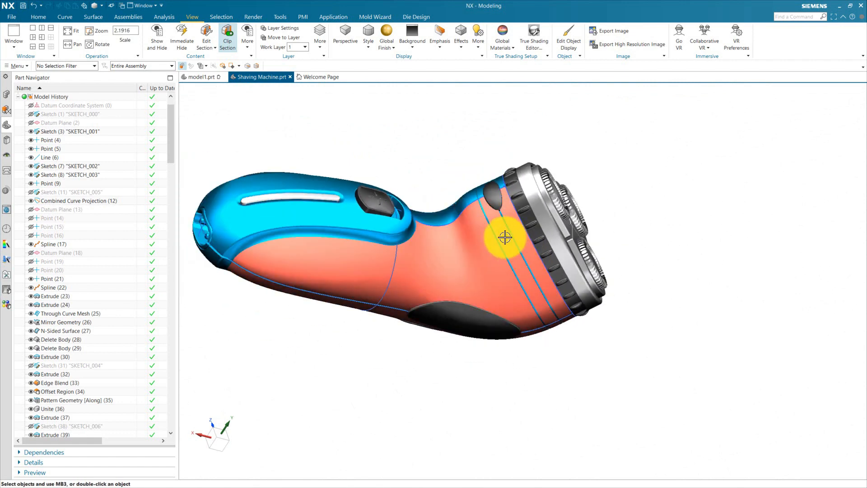
scroll(504, 237, "up", 4)
scroll(504, 198, "down", 4)
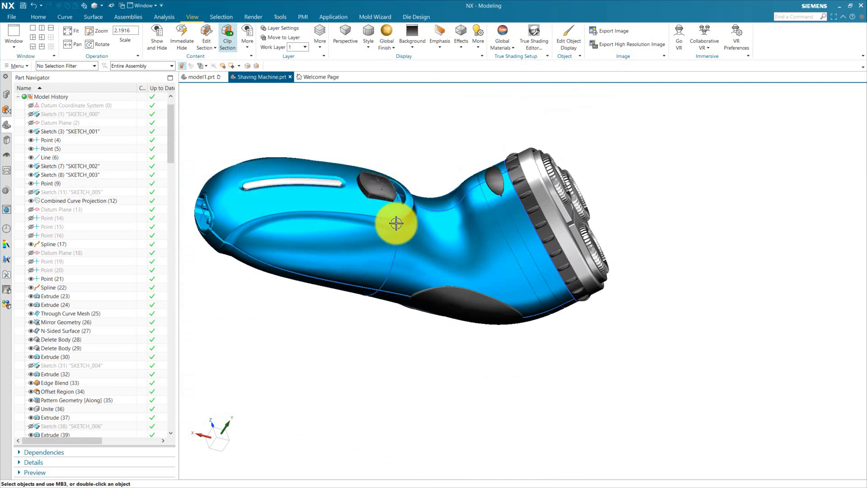
scroll(377, 193, "up", 2)
scroll(384, 216, "down", 2)
middle_click_drag(367, 257, 380, 176)
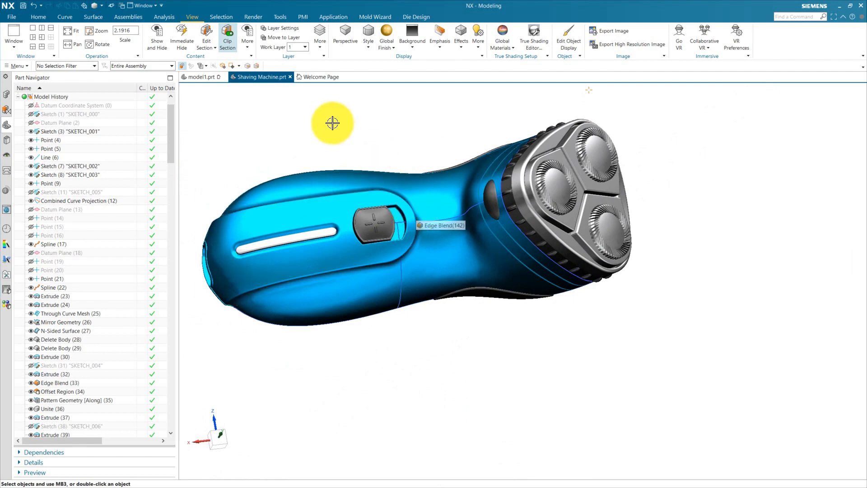
middle_click_drag(333, 122, 429, 243)
scroll(418, 259, "down", 3)
scroll(420, 239, "up", 2)
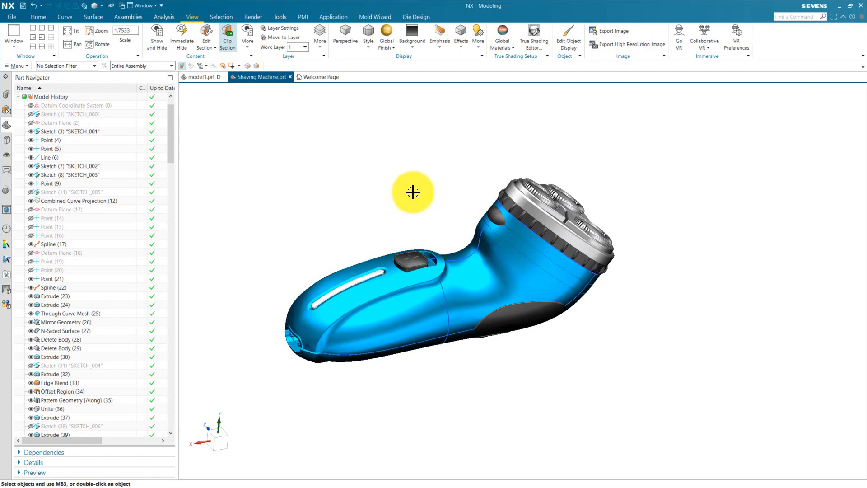
Dismiss the save reminder without saving and view the complete reference shaver from the switch side.
middle_click_drag(413, 192, 412, 218)
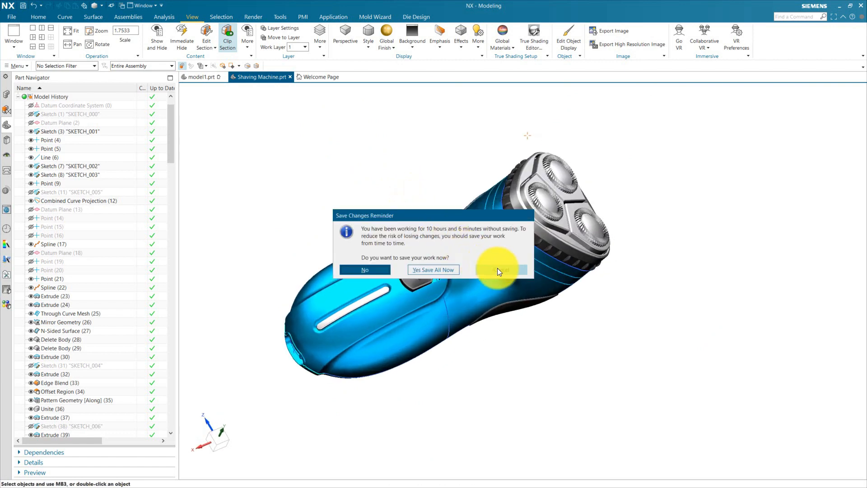
left_click(497, 270)
scroll(480, 228, "up", 2)
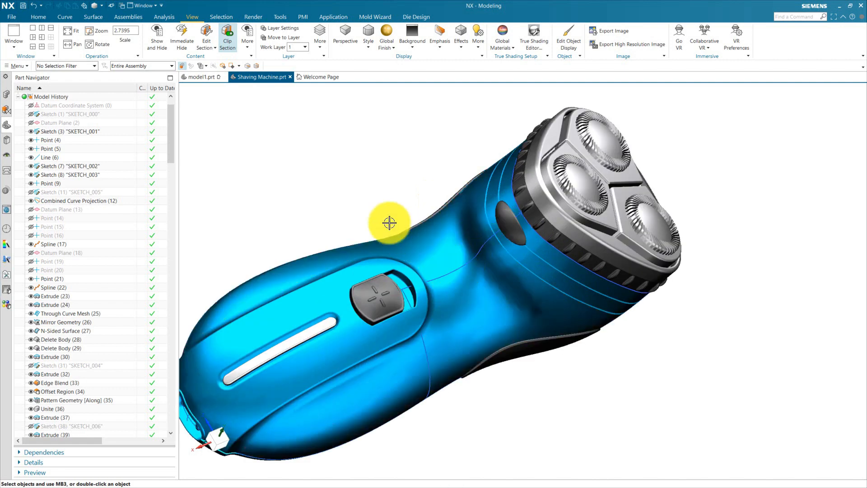
middle_click_drag(387, 216, 381, 187)
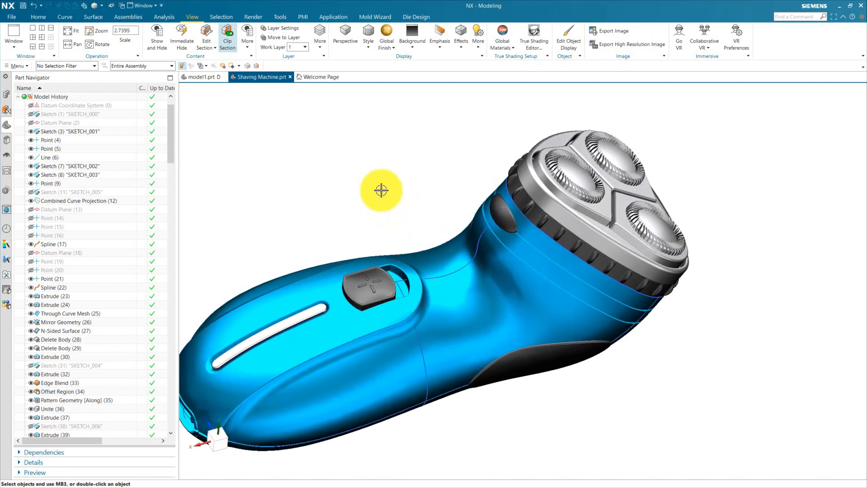
scroll(400, 194, "down", 2)
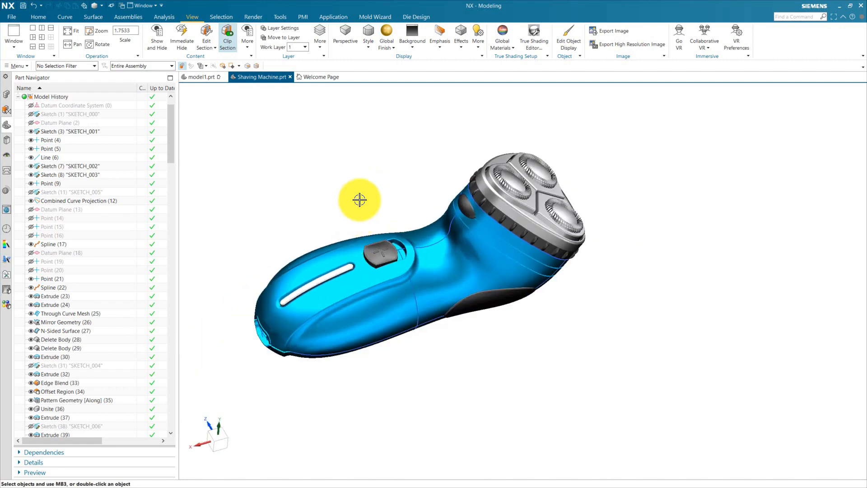